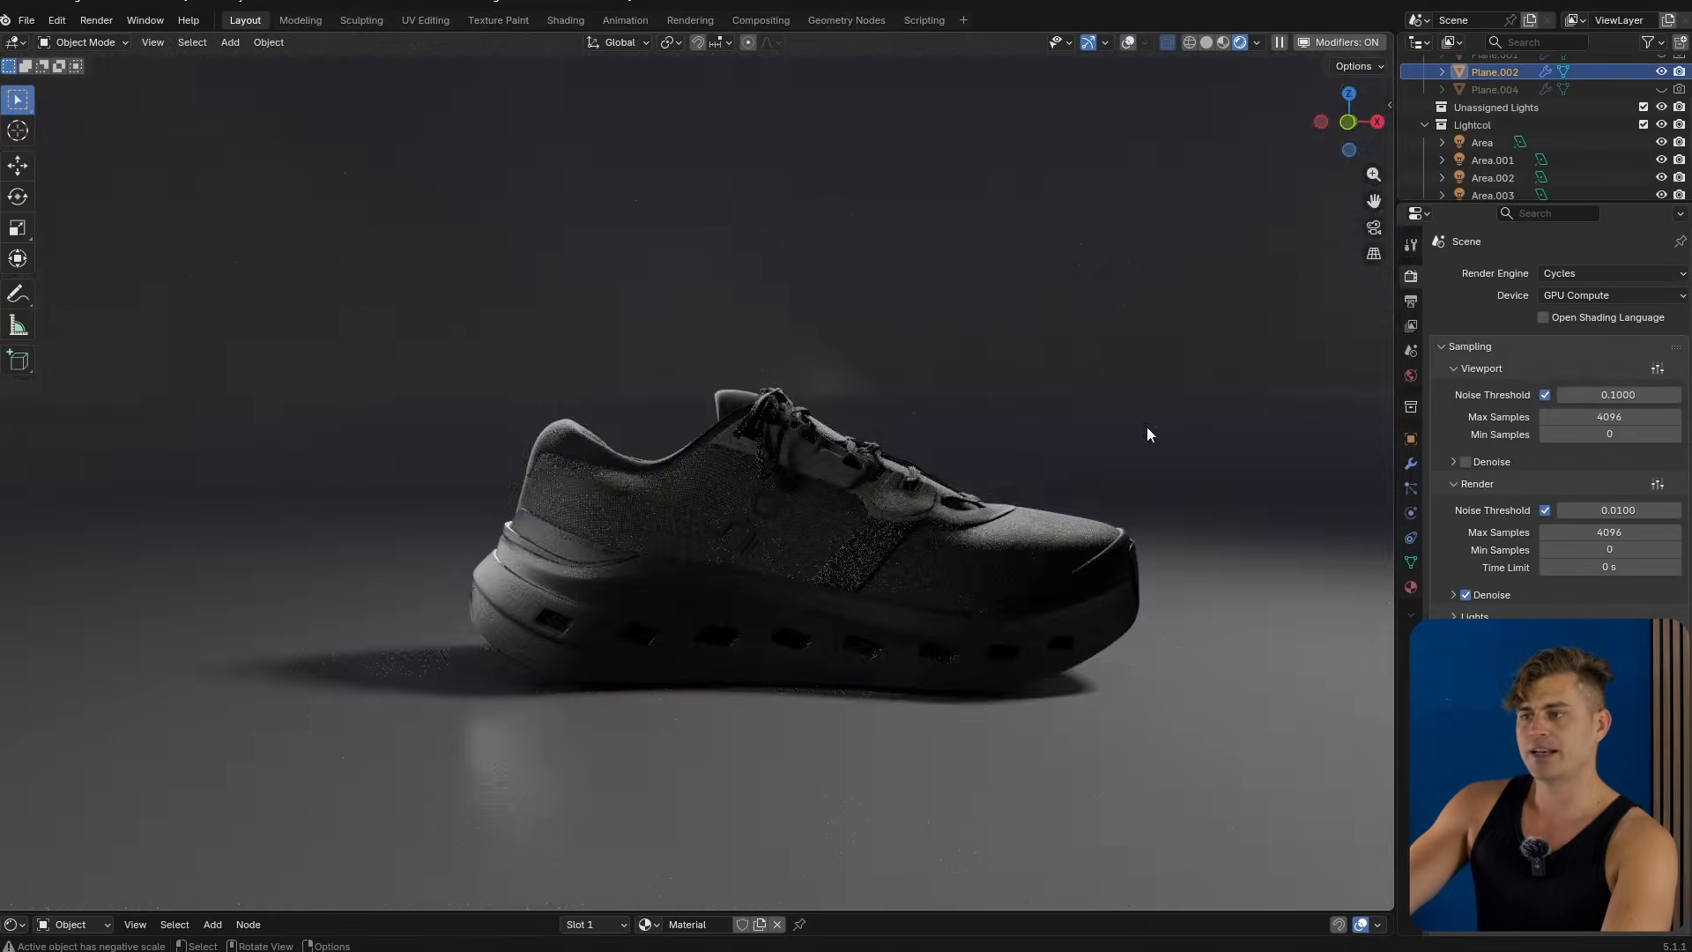
Switch the viewport to solid shading and briefly lift the shoe's upper along Z to inspect beneath it, cancelling the move.
{"action": "left_click", "coordinate": [1206, 42]}
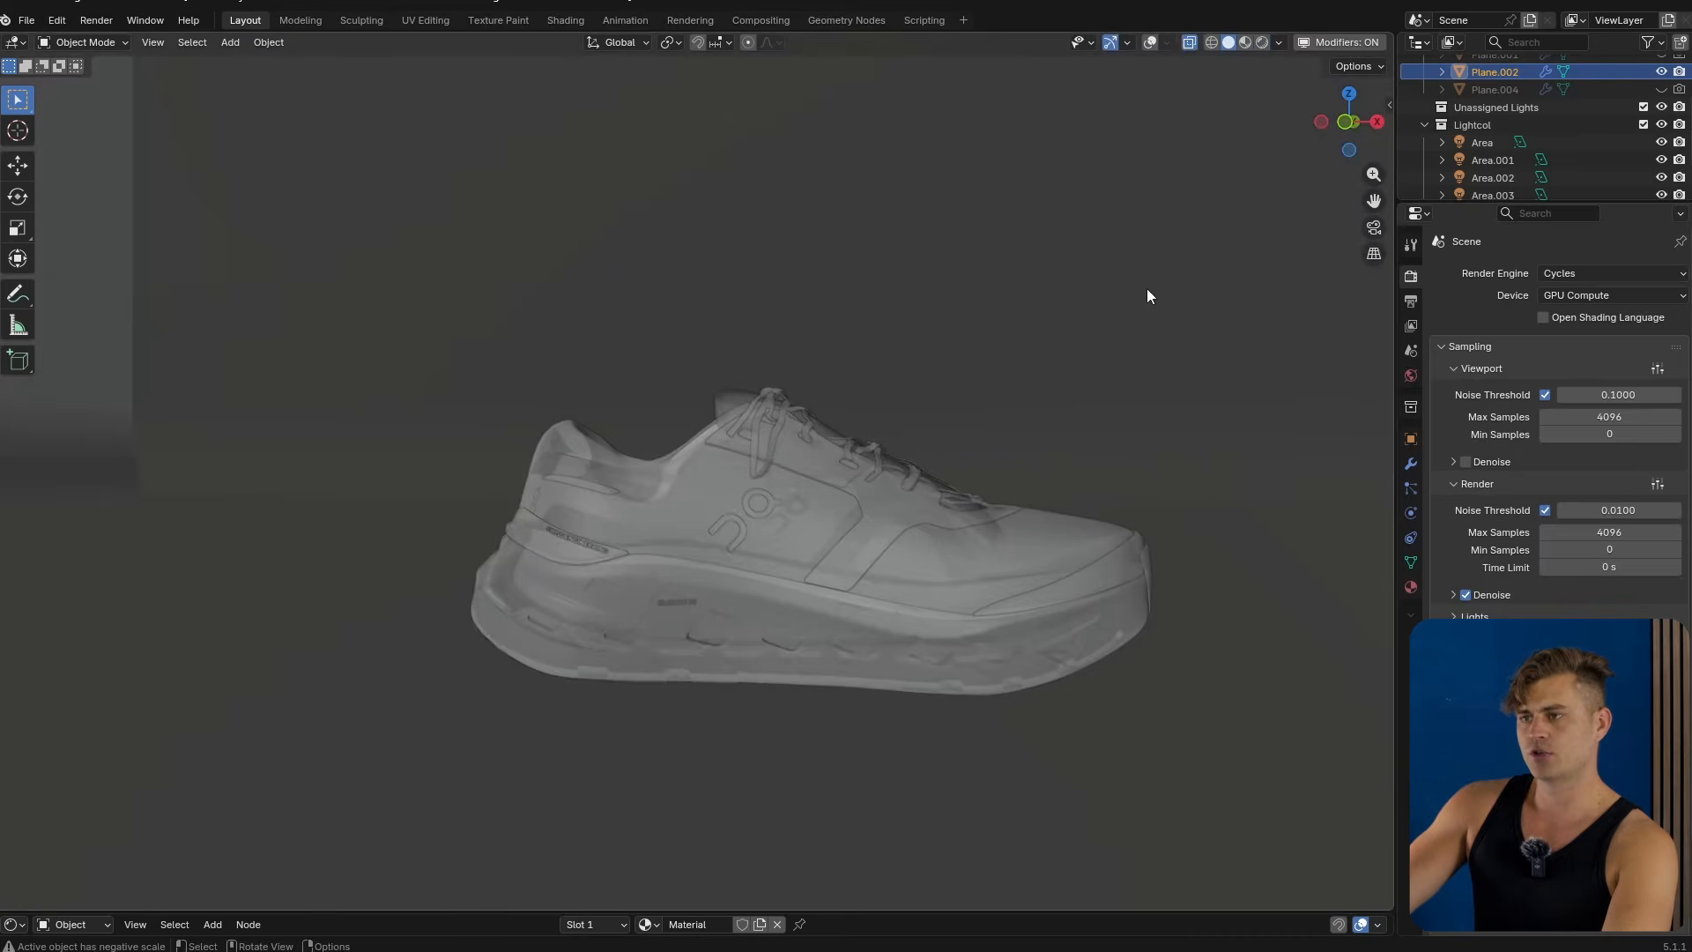
{"action": "mouse_move", "coordinate": [1126, 357]}
{"action": "middle_mouse_down"}
{"action": "mouse_move", "coordinate": [1050, 400]}
{"action": "mouse_move", "coordinate": [880, 435]}
{"action": "middle_mouse_up"}
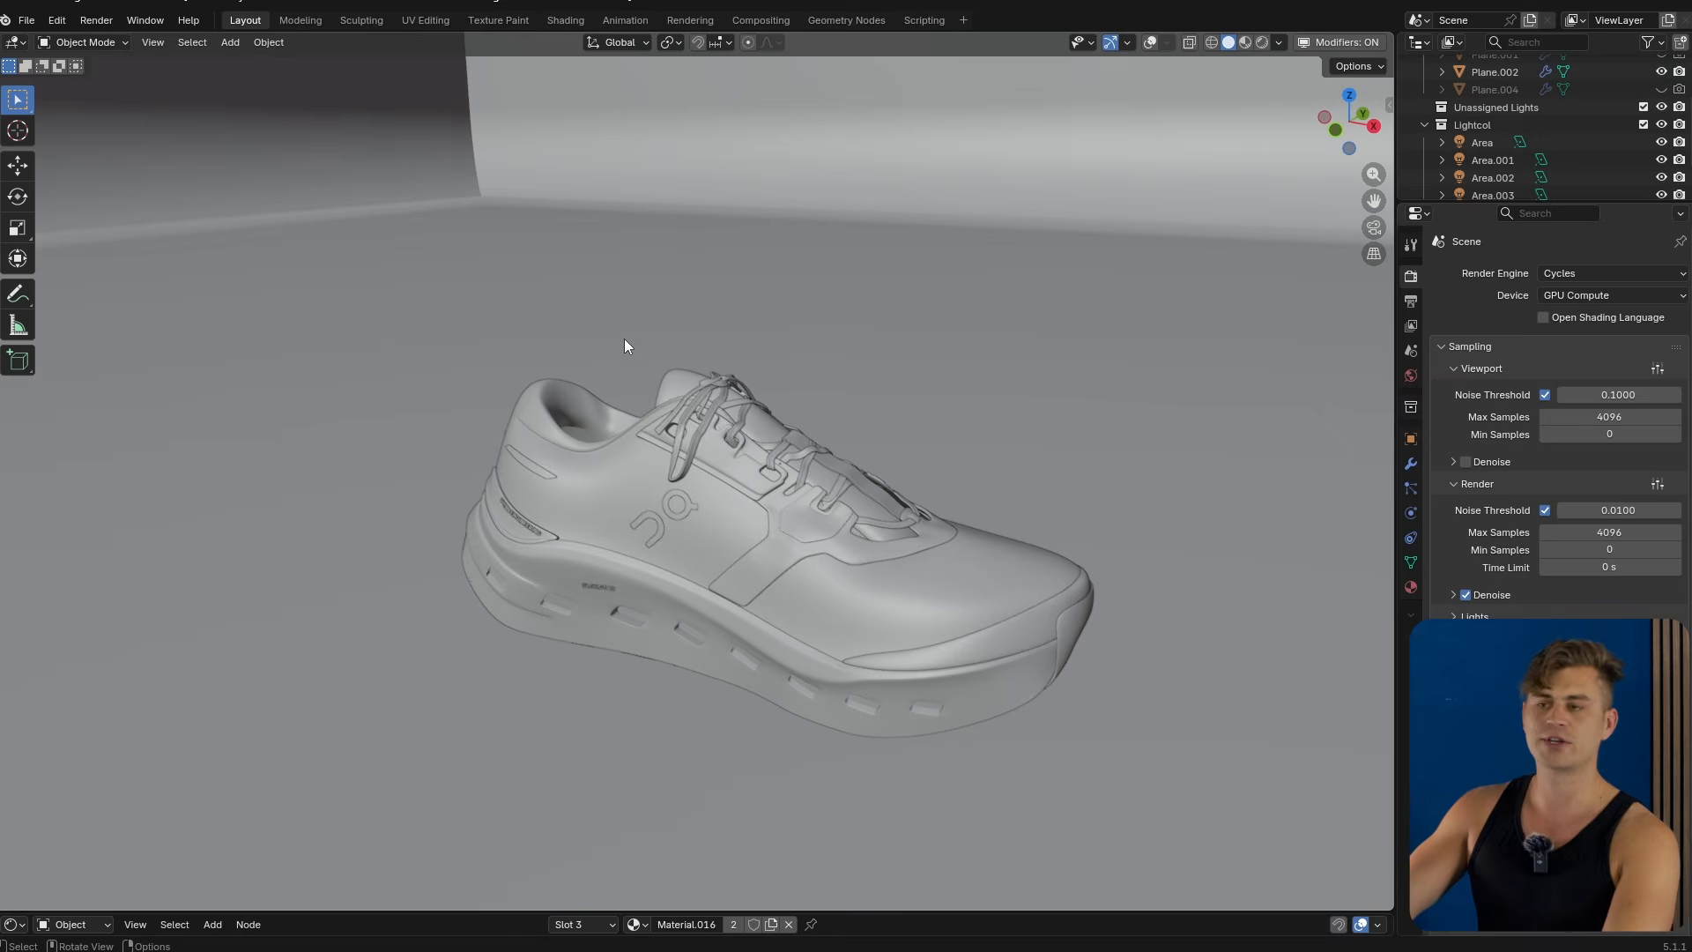
{"action": "scroll", "coordinate": [752, 446], "scroll_direction": "down", "scroll_amount": 1}
{"action": "left_click", "coordinate": [869, 553]}
{"action": "key", "text": "g"}
{"action": "key", "text": "z"}
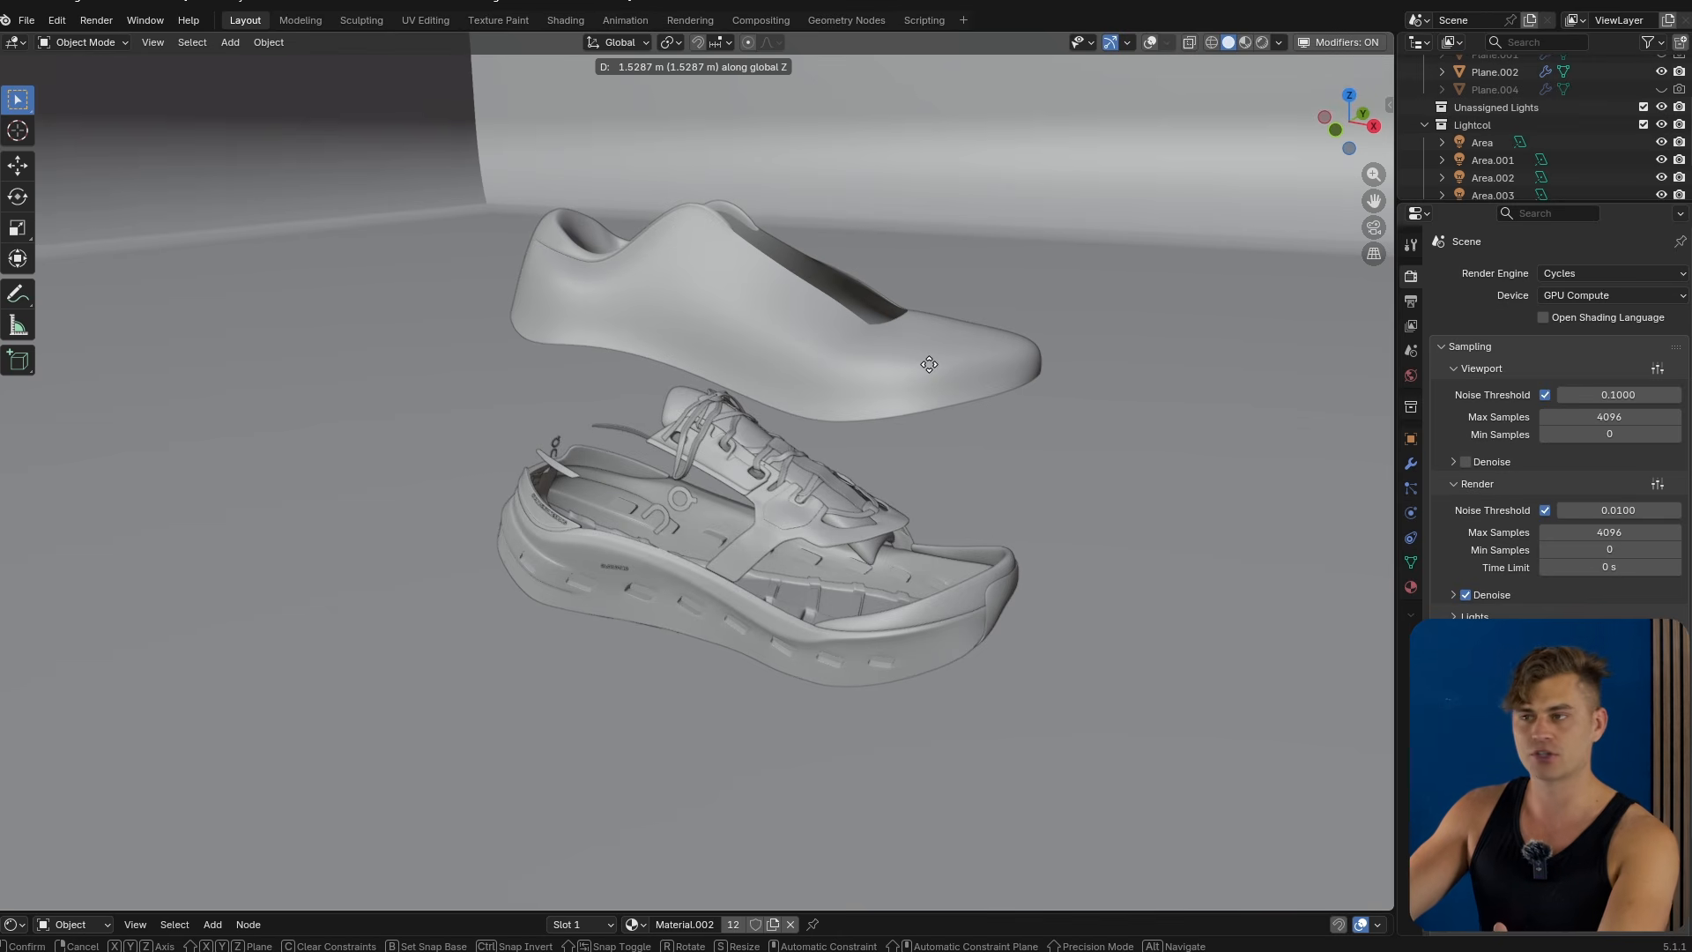
{"action": "right_click", "coordinate": [929, 364]}
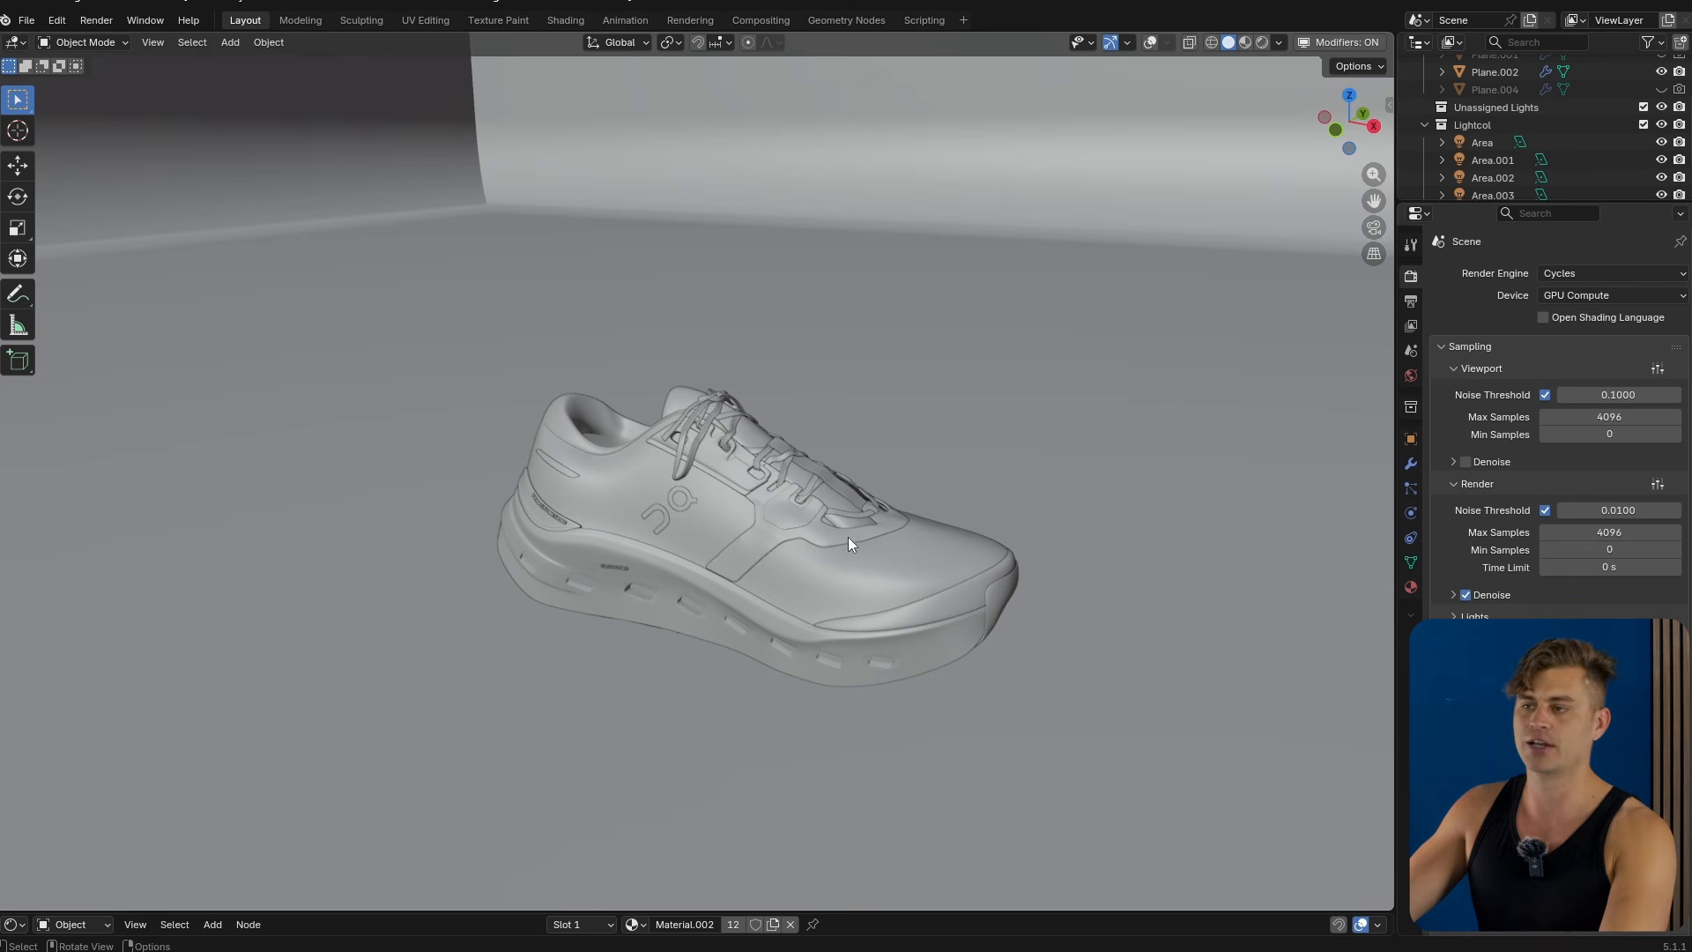
Temporarily raise other shoe parts along Z one at a time to inspect them, cancelling each move.
{"action": "key", "text": "g"}
{"action": "key", "text": "z"}
{"action": "right_click", "coordinate": [816, 366]}
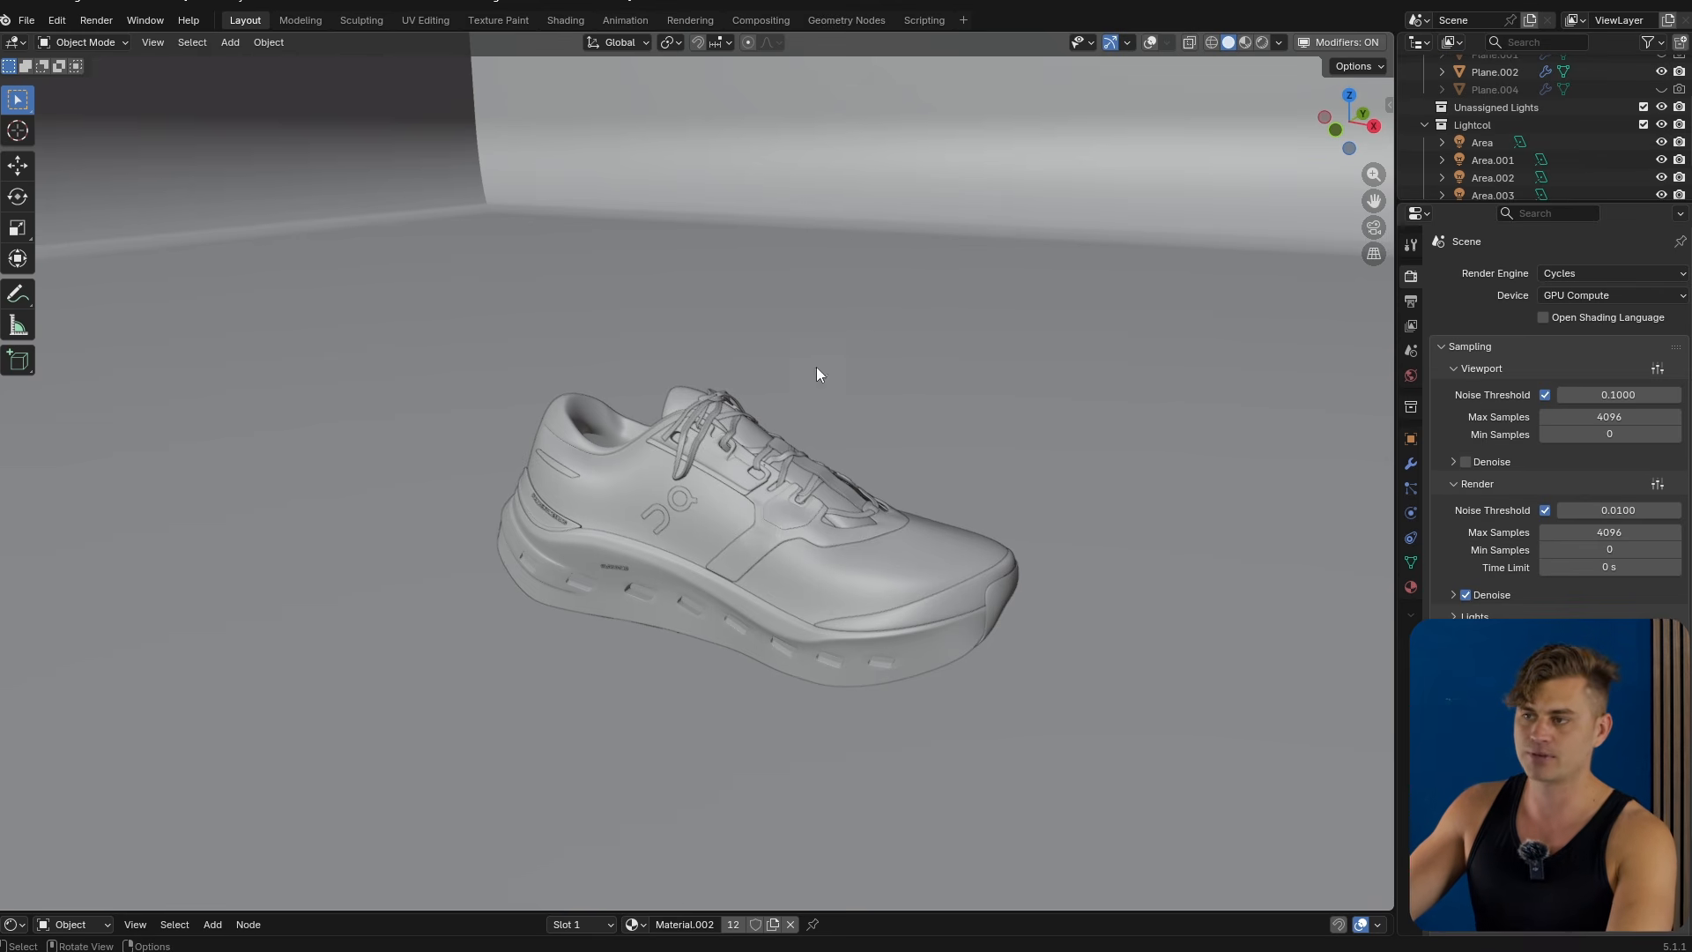
{"action": "left_click", "coordinate": [799, 517]}
{"action": "key", "text": "g"}
{"action": "key", "text": "z"}
{"action": "right_click", "coordinate": [837, 434]}
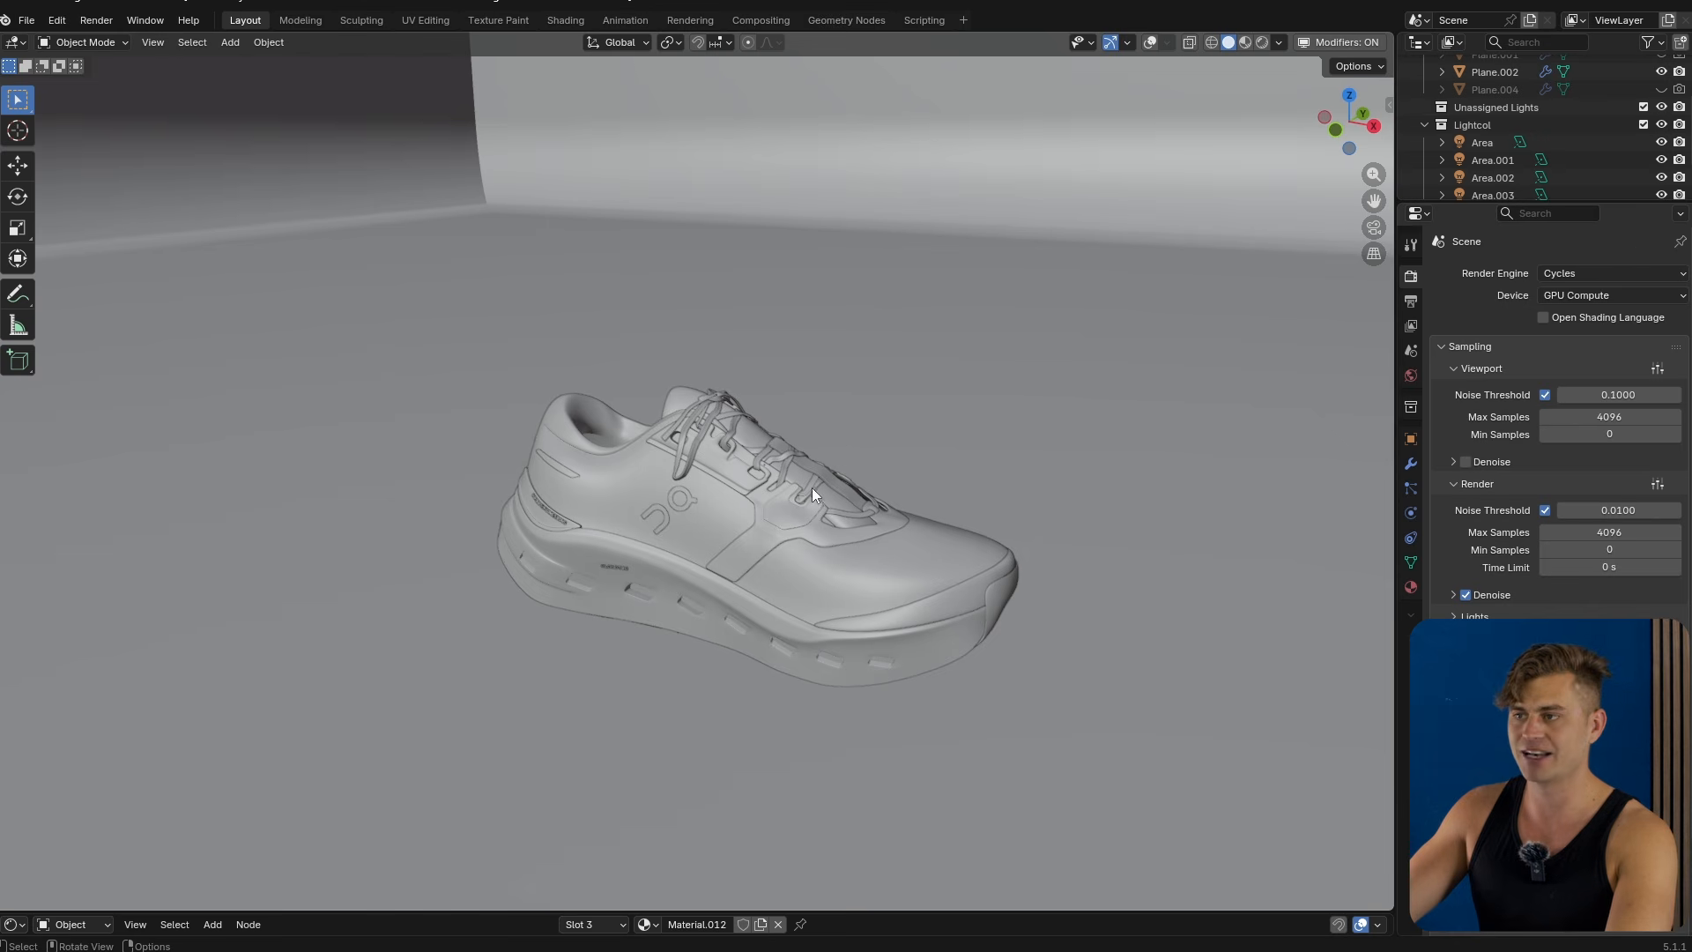
{"action": "key", "text": "g"}
{"action": "key", "text": "z"}
{"action": "right_click", "coordinate": [838, 481]}
{"action": "left_click", "coordinate": [838, 481]}
{"action": "key", "text": "g"}
{"action": "key", "text": "z"}
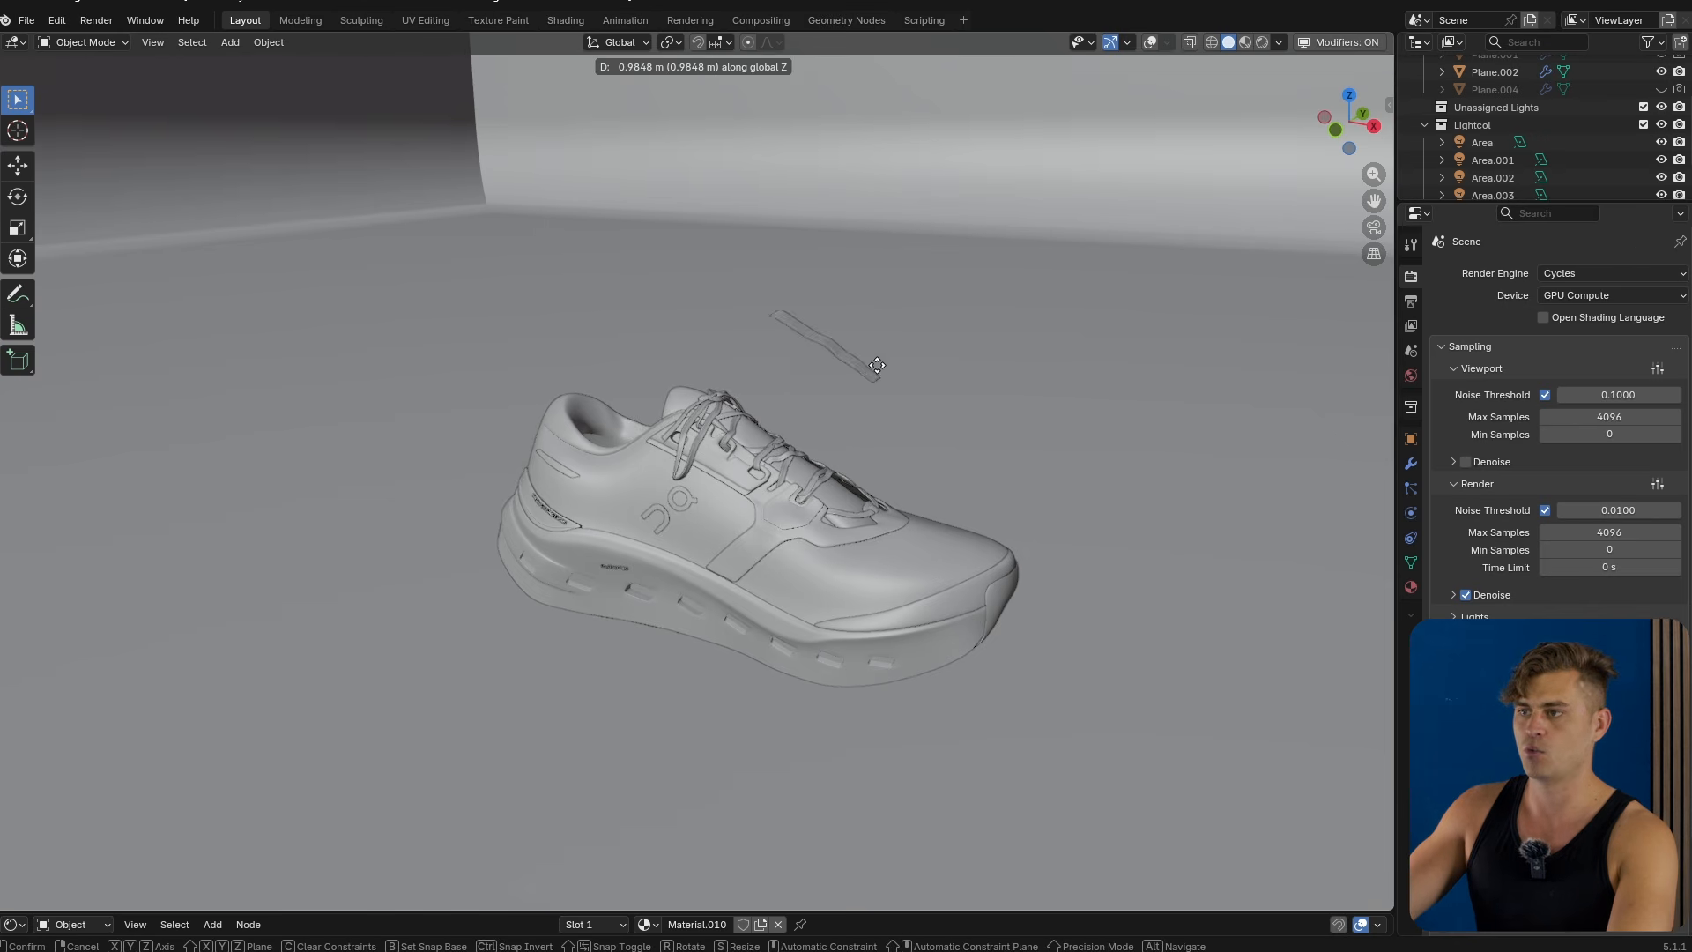
{"action": "right_click", "coordinate": [853, 424]}
Select the midsole, enter Edit Mode, and select a small rectangular patch of faces on its side.
{"action": "middle_click_drag", "start_coordinate": [892, 384], "coordinate": [716, 510]}
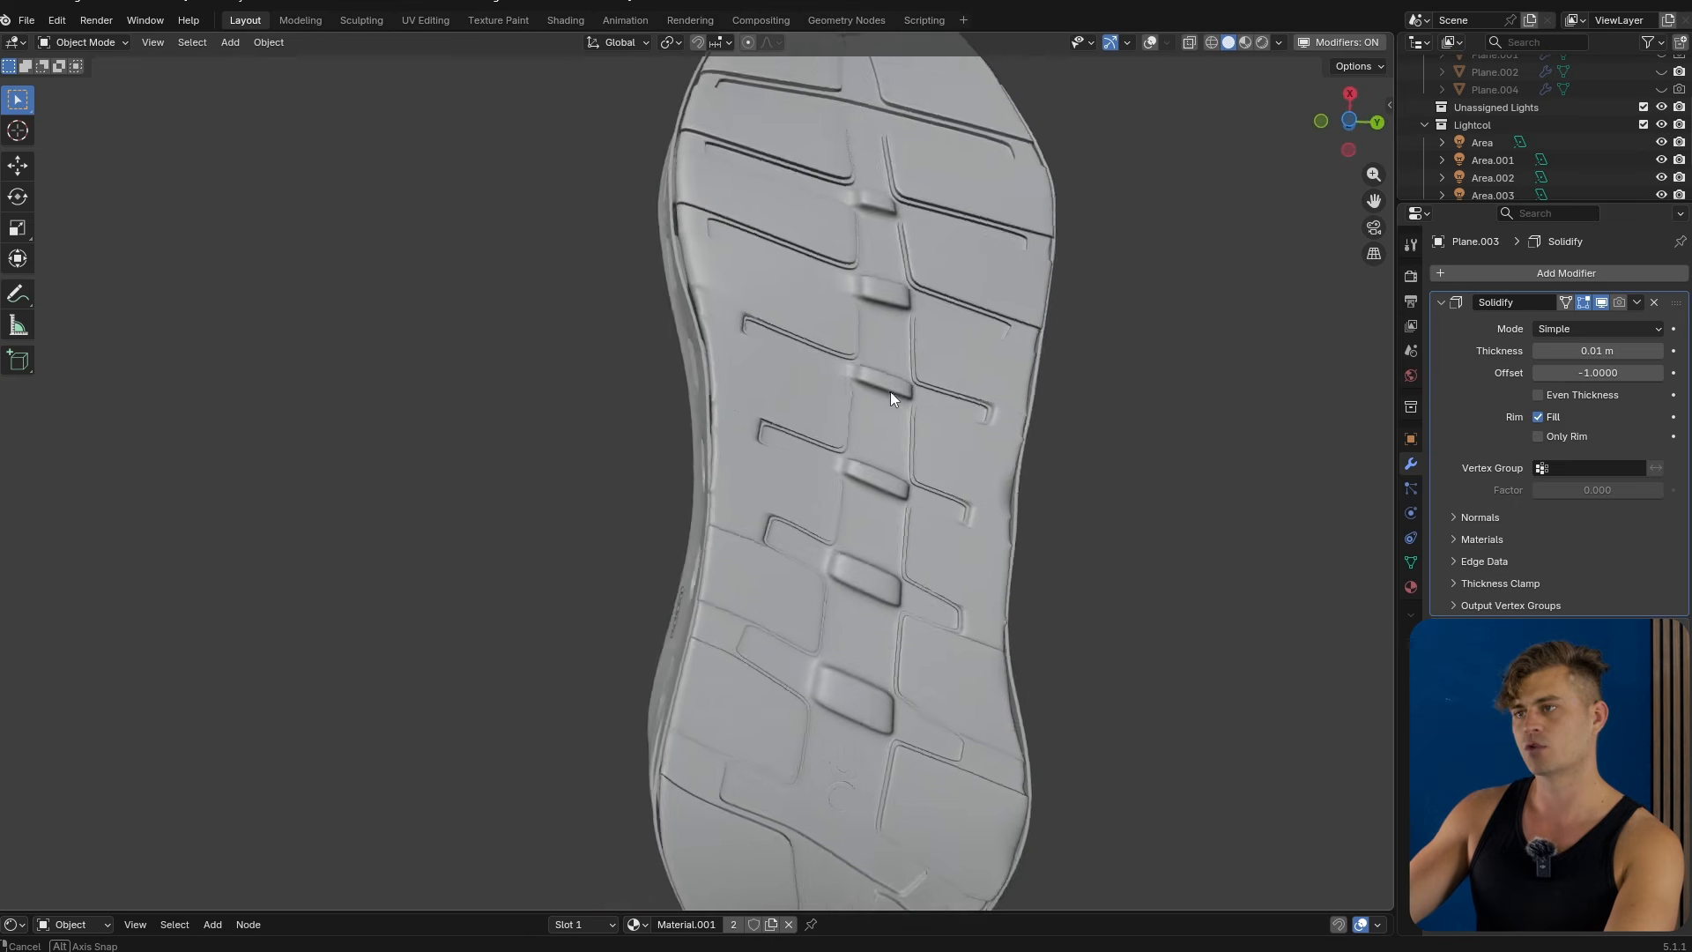
{"action": "scroll", "coordinate": [890, 394], "scroll_direction": "down", "scroll_amount": 5}
{"action": "scroll", "coordinate": [808, 530], "scroll_direction": "up", "scroll_amount": 3}
{"action": "left_click", "coordinate": [818, 539]}
{"action": "scroll", "coordinate": [843, 530], "scroll_direction": "up", "scroll_amount": 3}
{"action": "key", "text": "Tab"}
{"action": "scroll", "coordinate": [815, 555], "scroll_direction": "up", "scroll_amount": 2}
{"action": "middle_click_drag", "start_coordinate": [814, 555], "coordinate": [833, 501]}
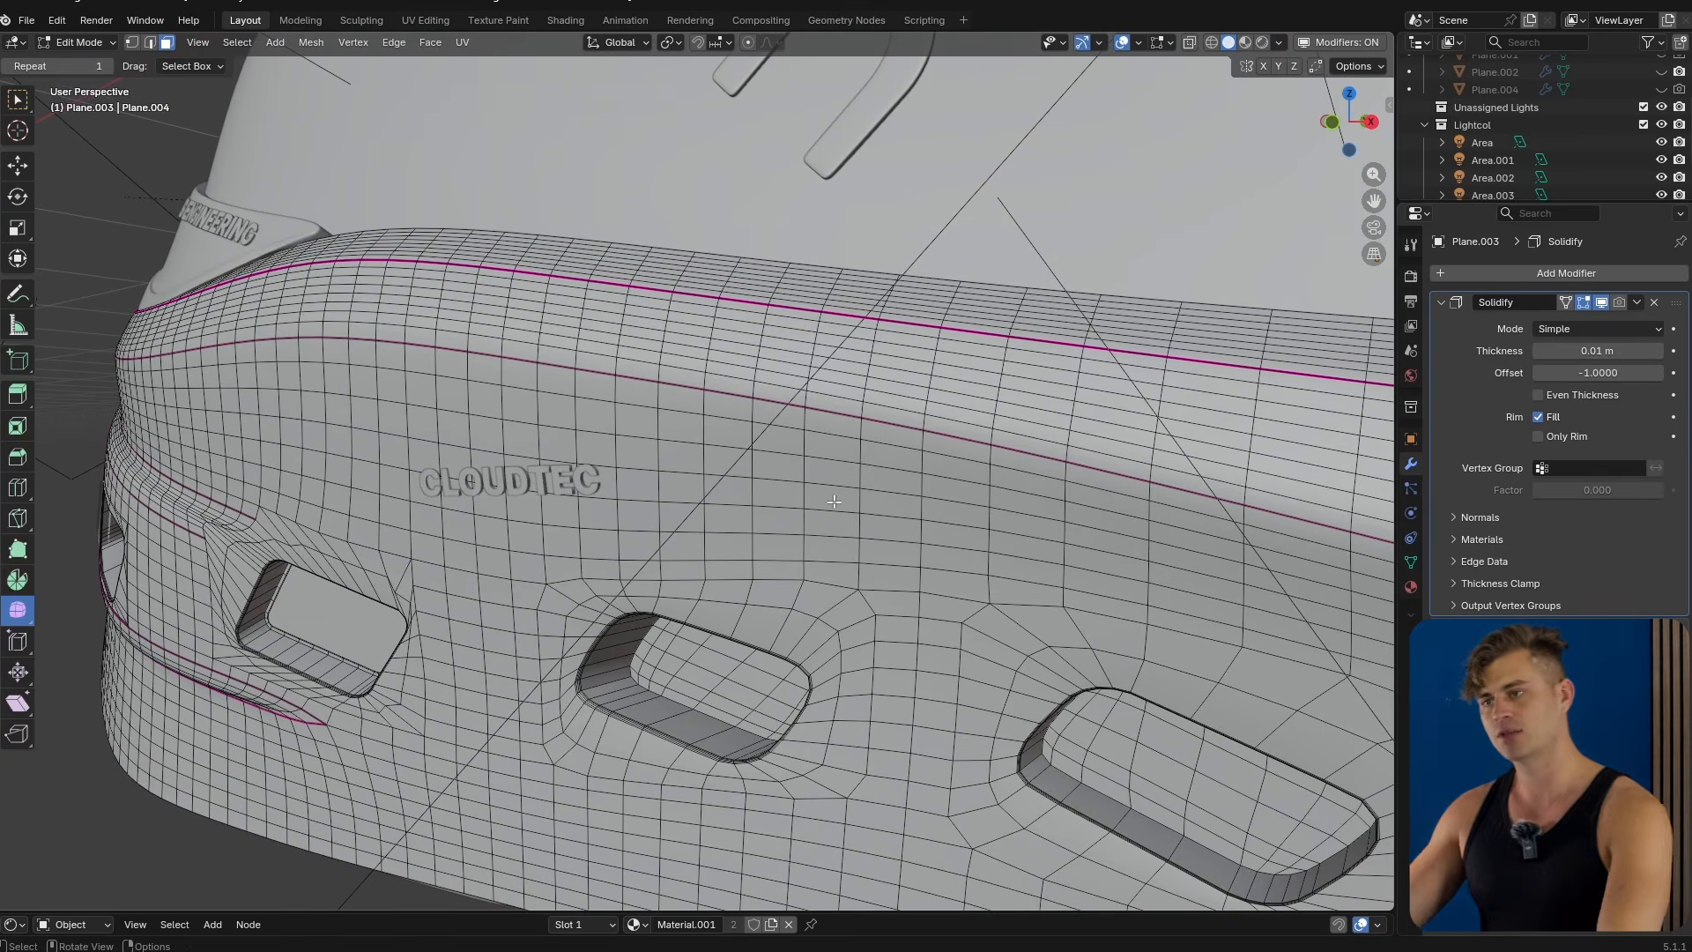
{"action": "left_click_drag", "start_coordinate": [836, 482], "coordinate": [927, 555]}
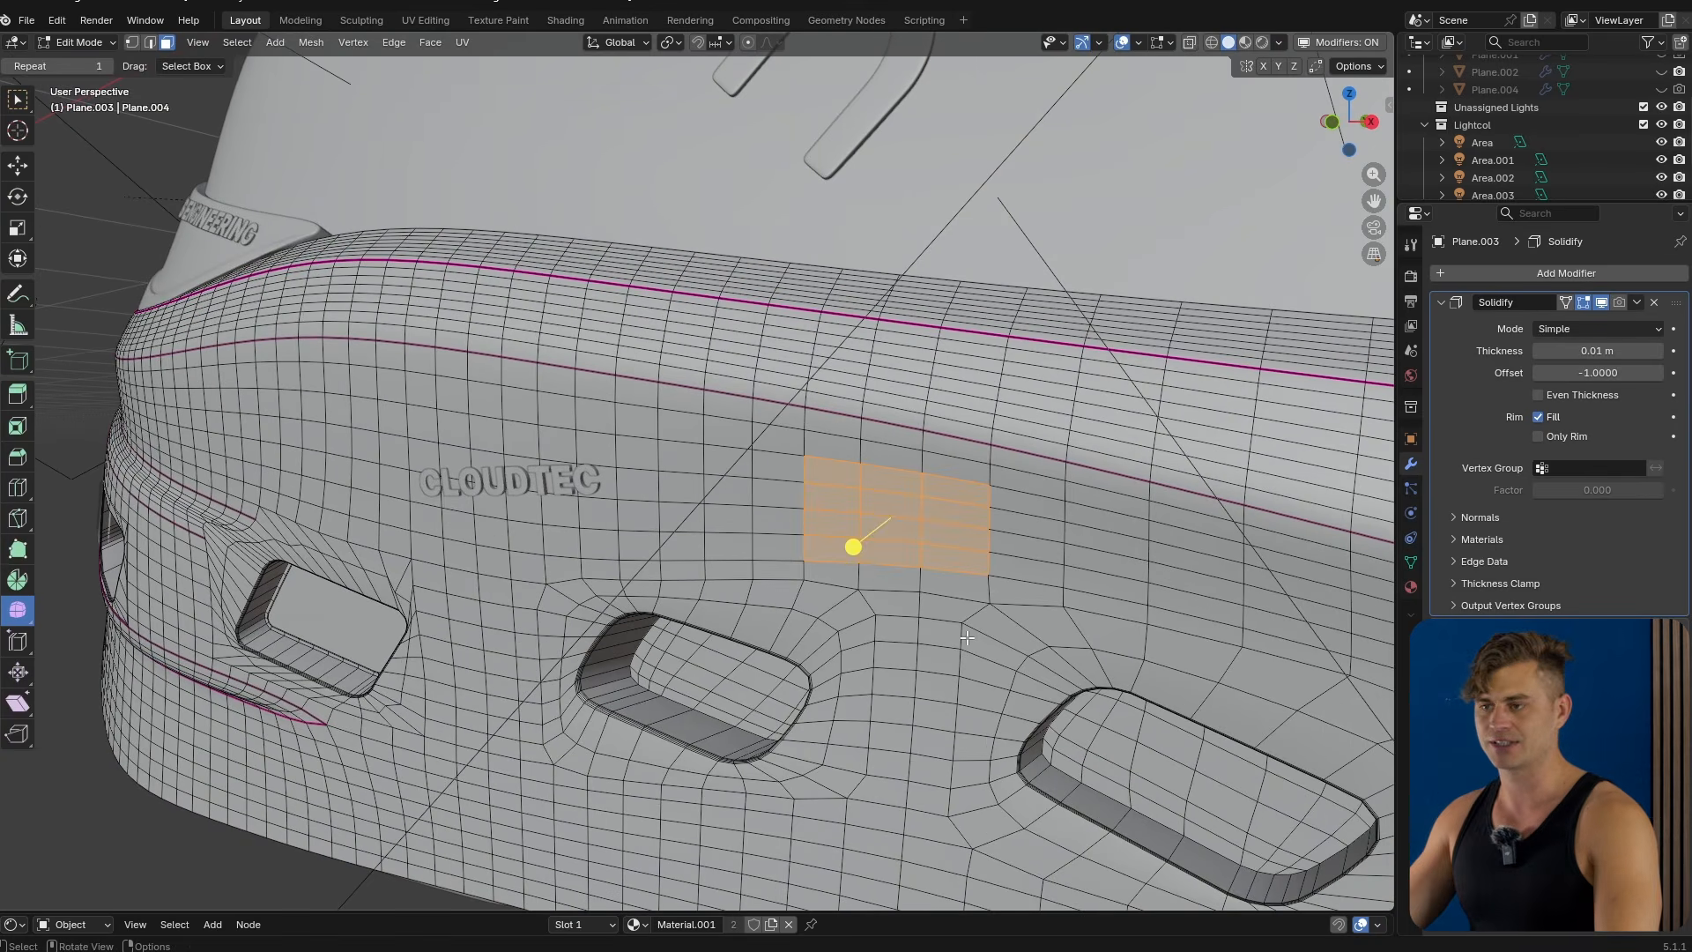
Turn the selected face patch into a circle with LoopTools Circle.
{"action": "middle_click_drag", "start_coordinate": [870, 683], "coordinate": [702, 553]}
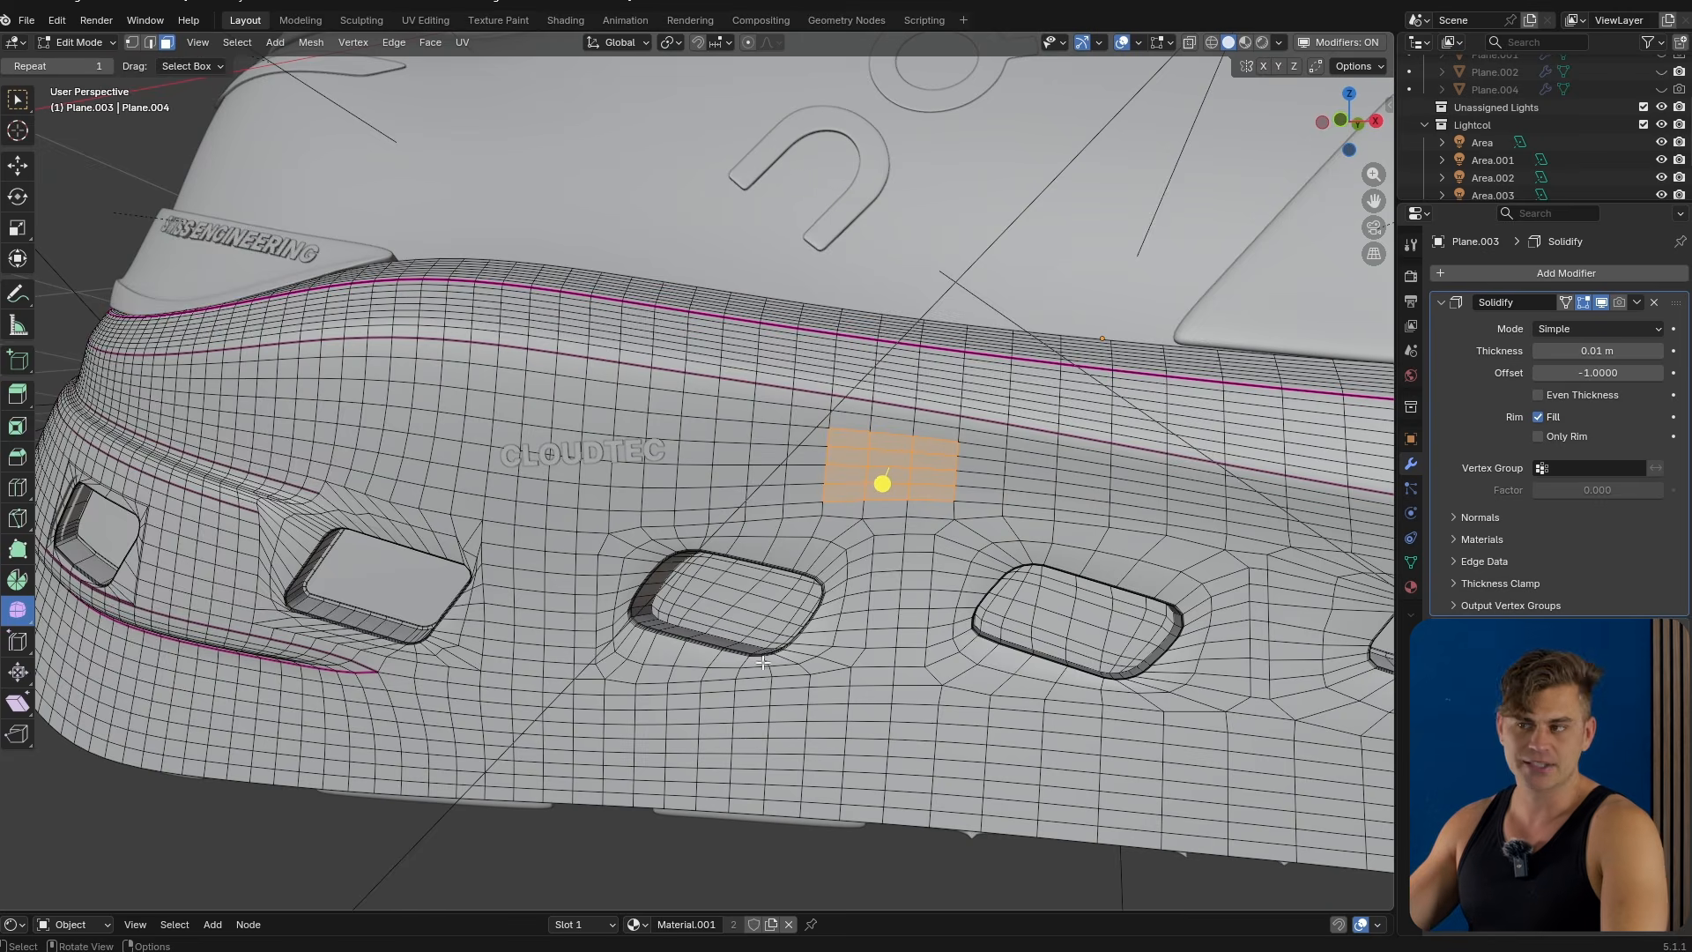
{"action": "scroll", "coordinate": [762, 662], "scroll_direction": "up", "scroll_amount": 1}
{"action": "middle_click_drag", "start_coordinate": [943, 519], "coordinate": [789, 525], "text": "shift"}
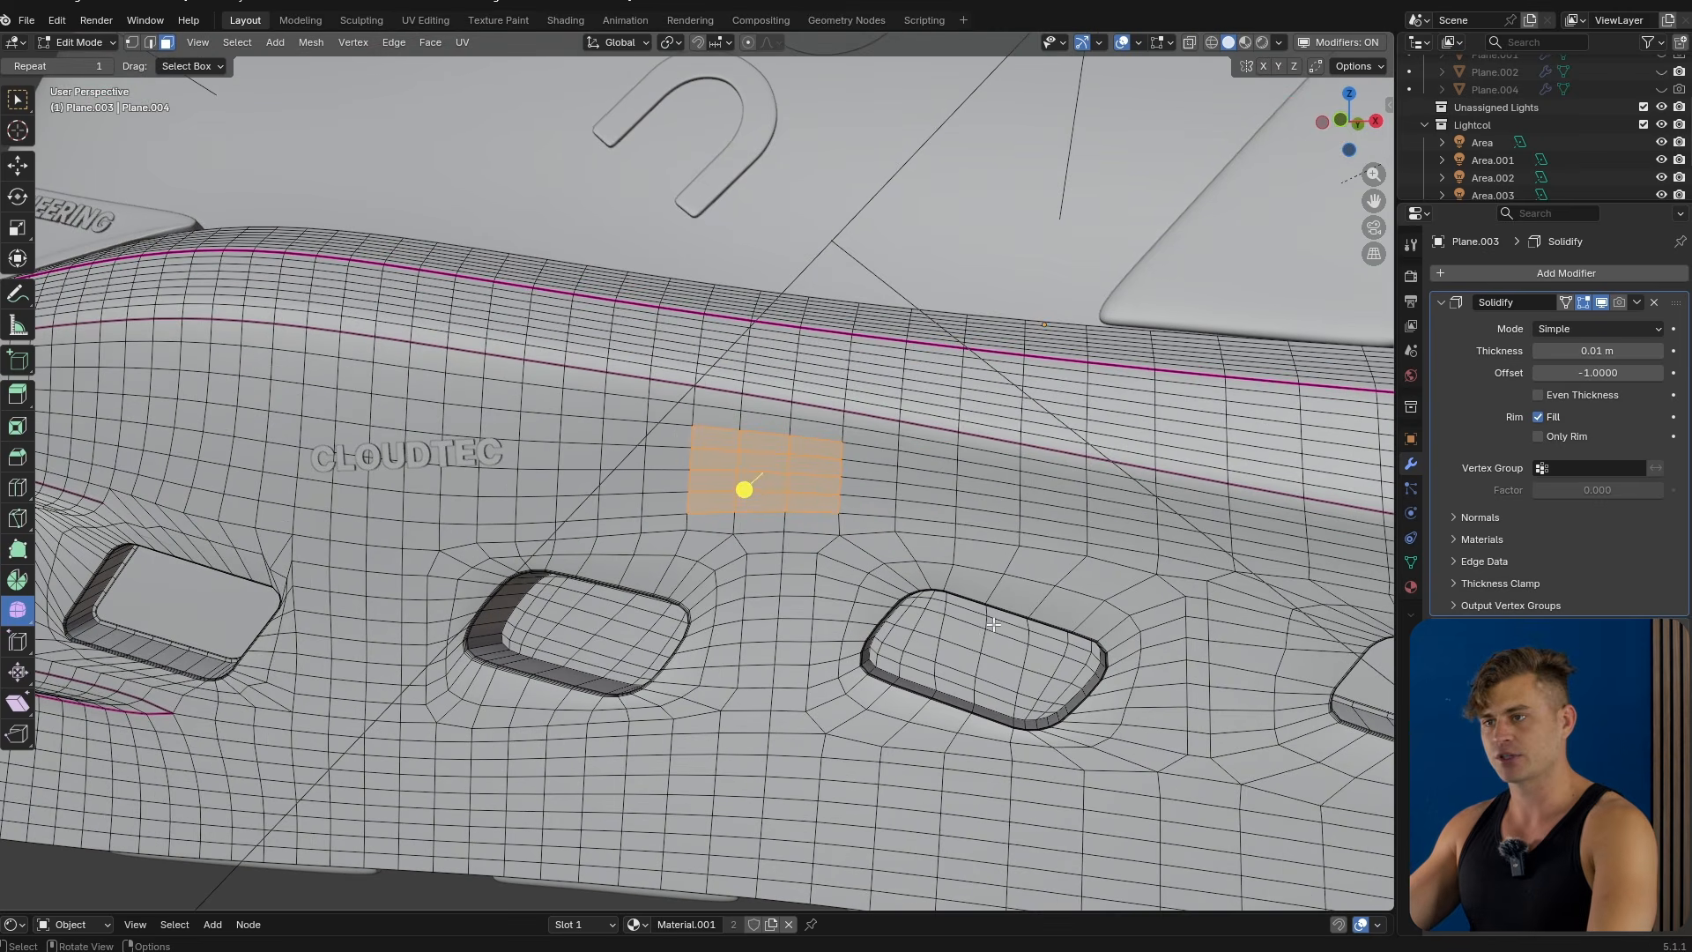
{"action": "right_click", "coordinate": [899, 565]}
{"action": "mouse_move", "coordinate": [900, 566]}
{"action": "left_click", "coordinate": [1027, 587]}
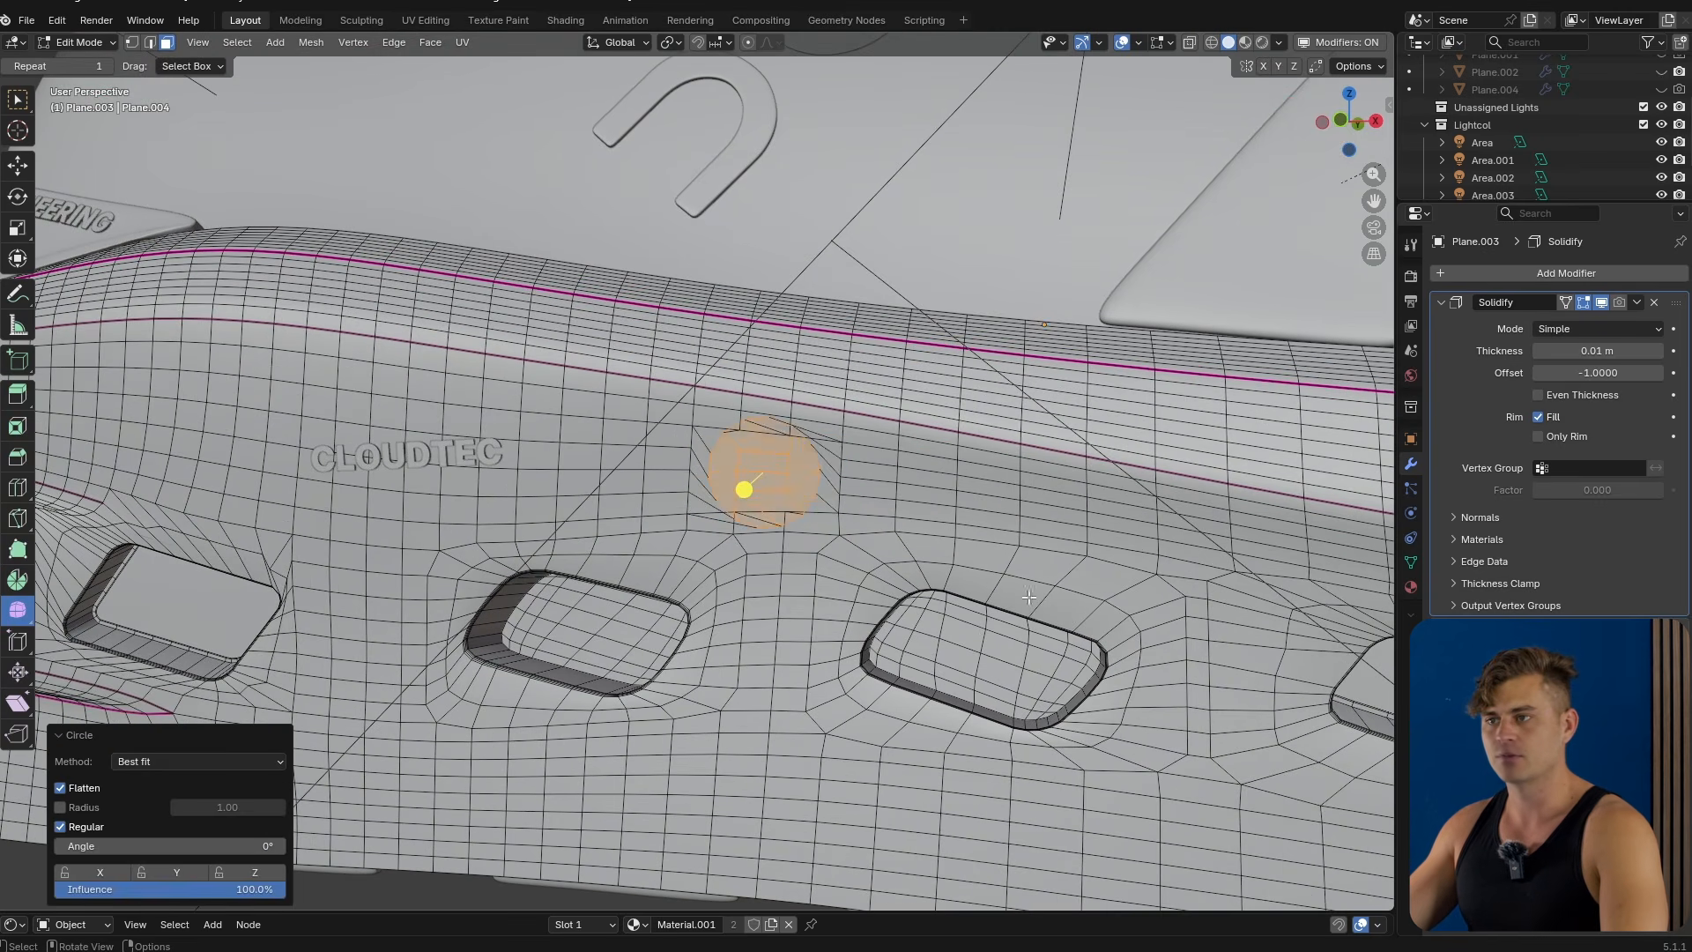
Scale the circular patch down and rotate it about the global Y axis.
{"action": "key", "text": "s"}
{"action": "left_click", "coordinate": [934, 553]}
{"action": "scroll", "coordinate": [952, 564], "scroll_direction": "up", "scroll_amount": 4}
{"action": "key", "text": "s"}
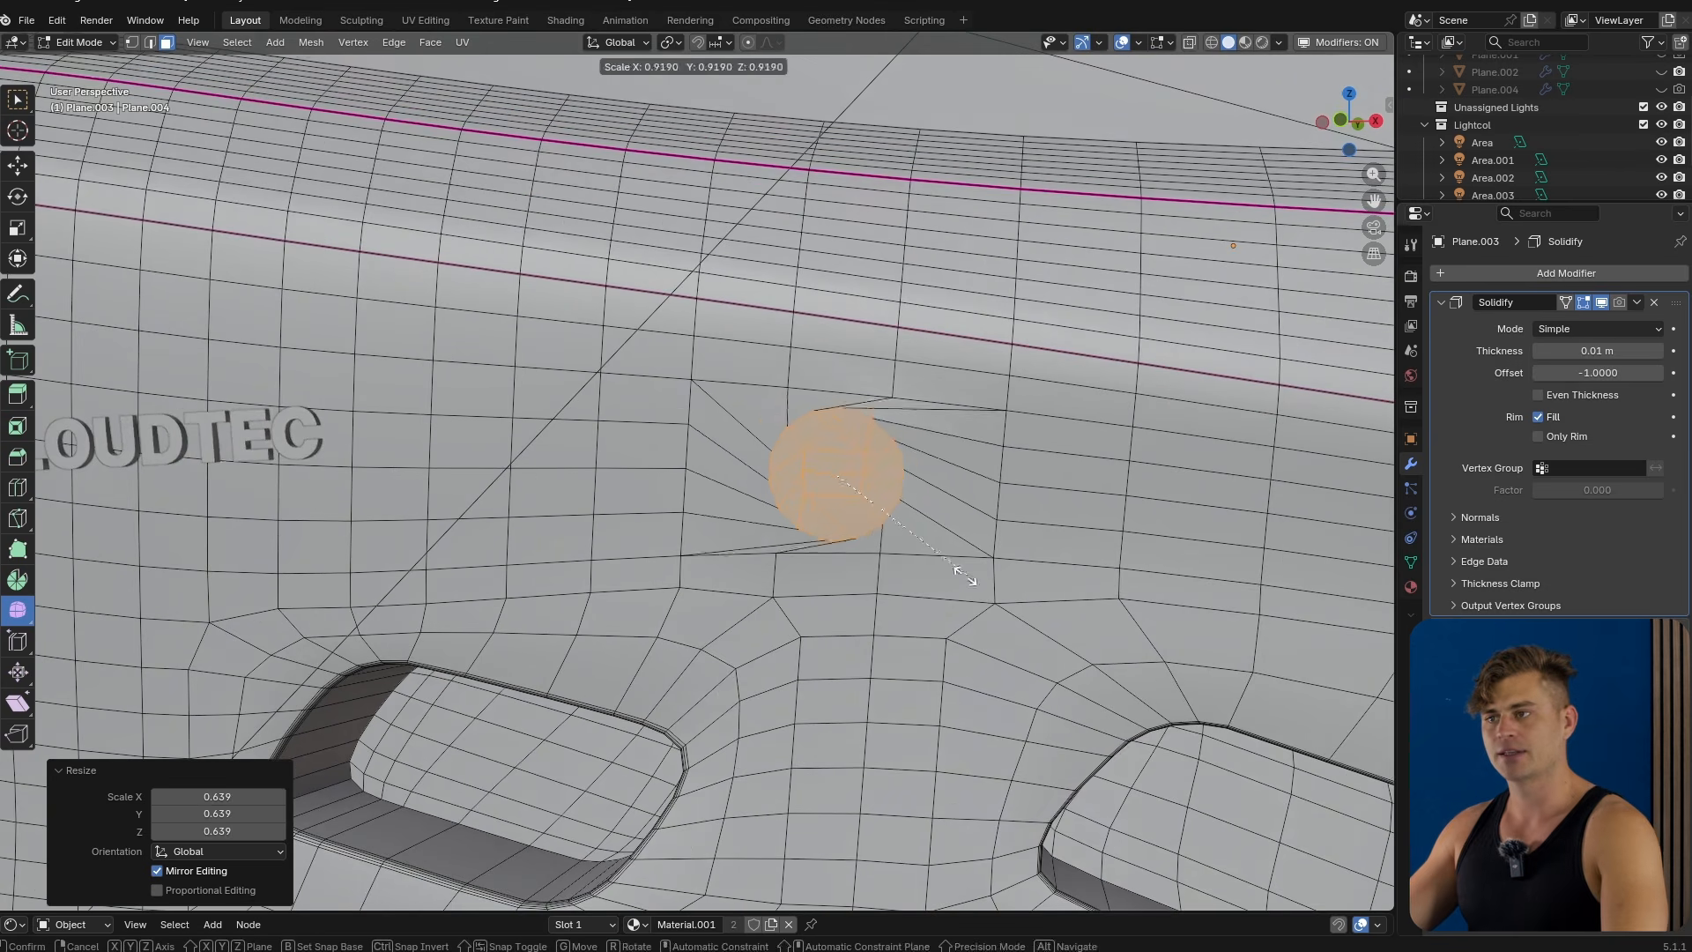
{"action": "left_click", "coordinate": [956, 571]}
{"action": "key", "text": "r"}
{"action": "key", "text": "y"}
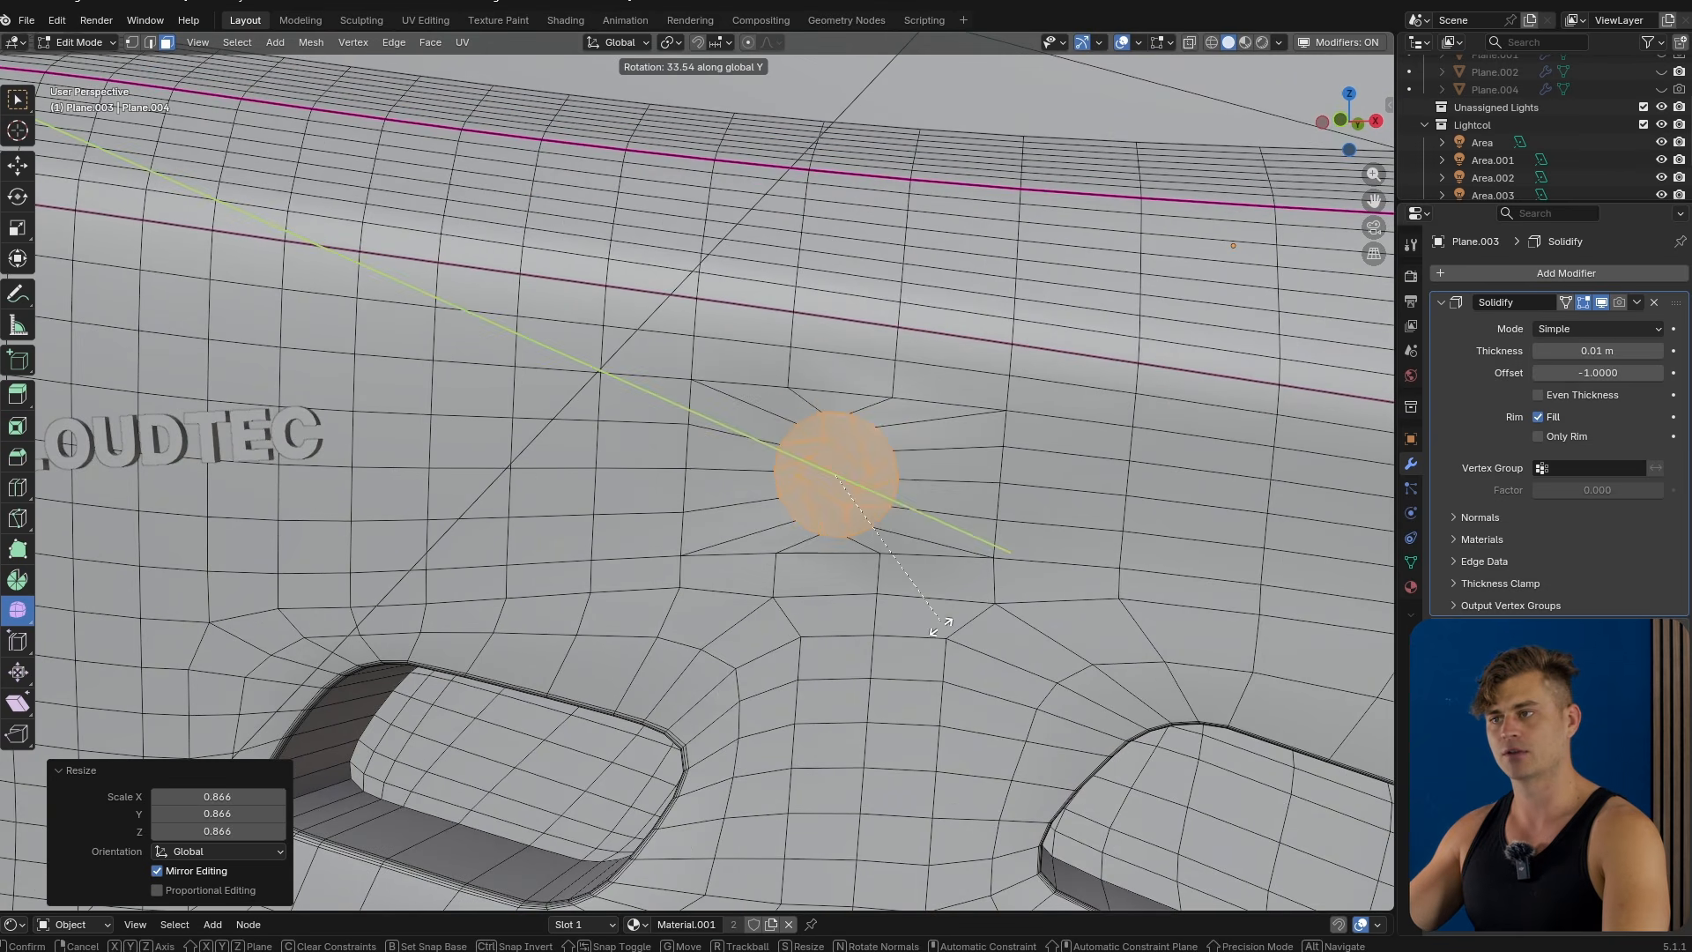
{"action": "left_click", "coordinate": [920, 632]}
Switch to edge selection, pick an edge path on the circle's rim and move it.
{"action": "key", "text": "2"}
{"action": "left_click", "coordinate": [848, 540]}
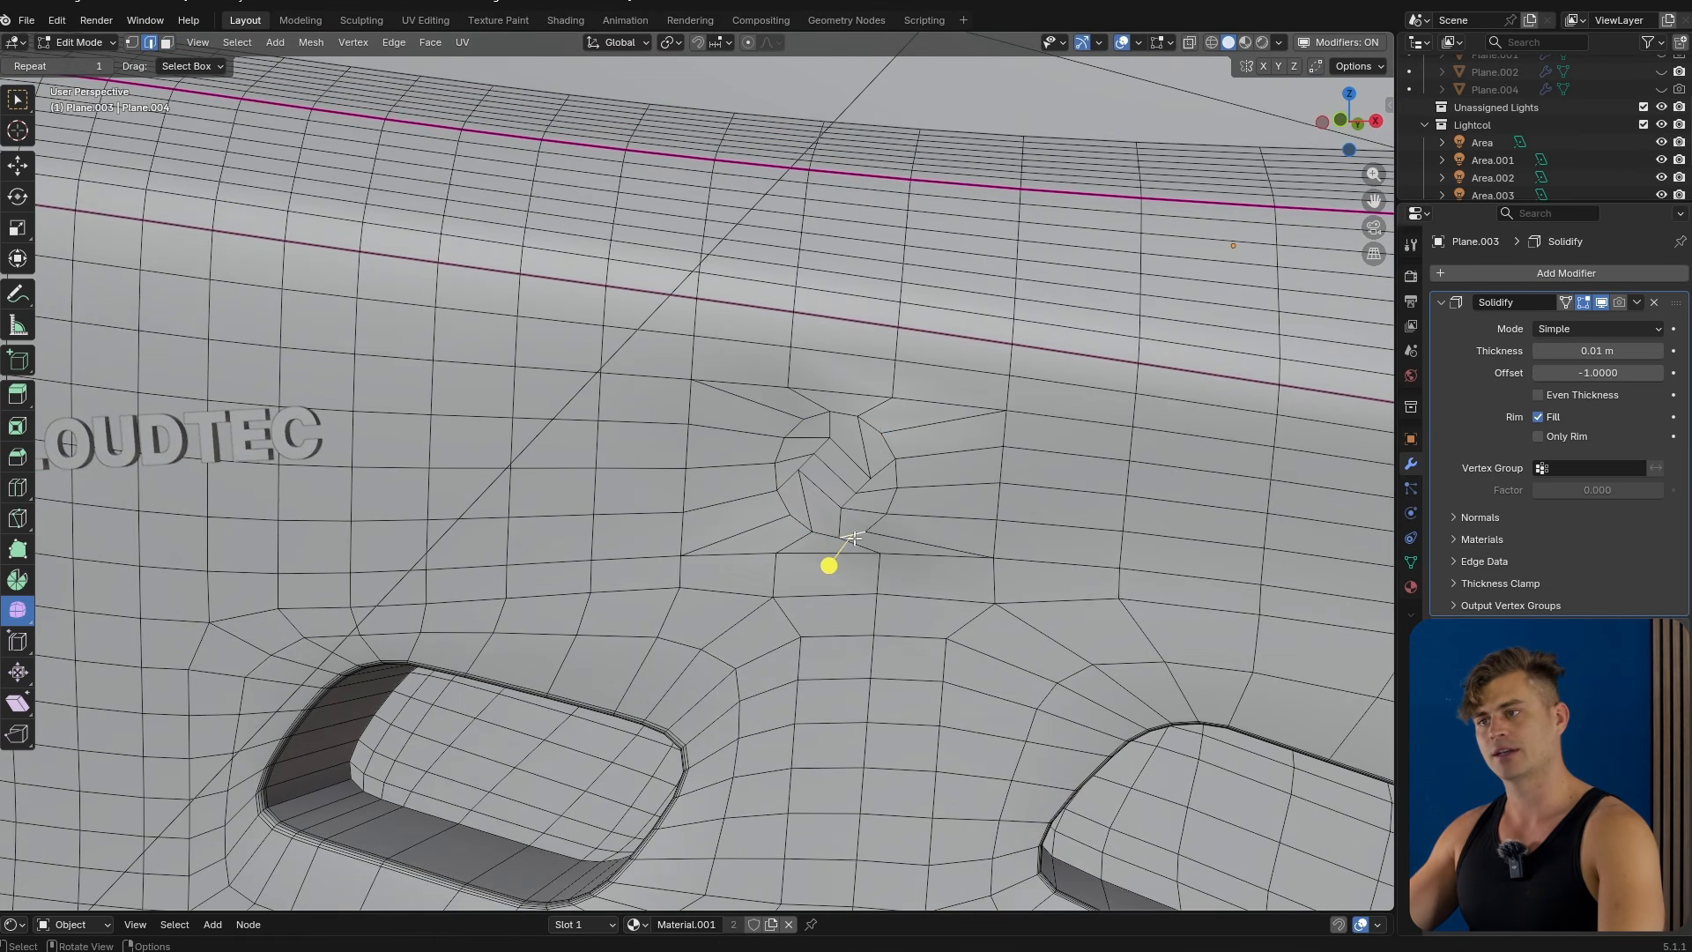
{"action": "left_click", "coordinate": [879, 432], "text": "ctrl"}
{"action": "key", "text": "g"}
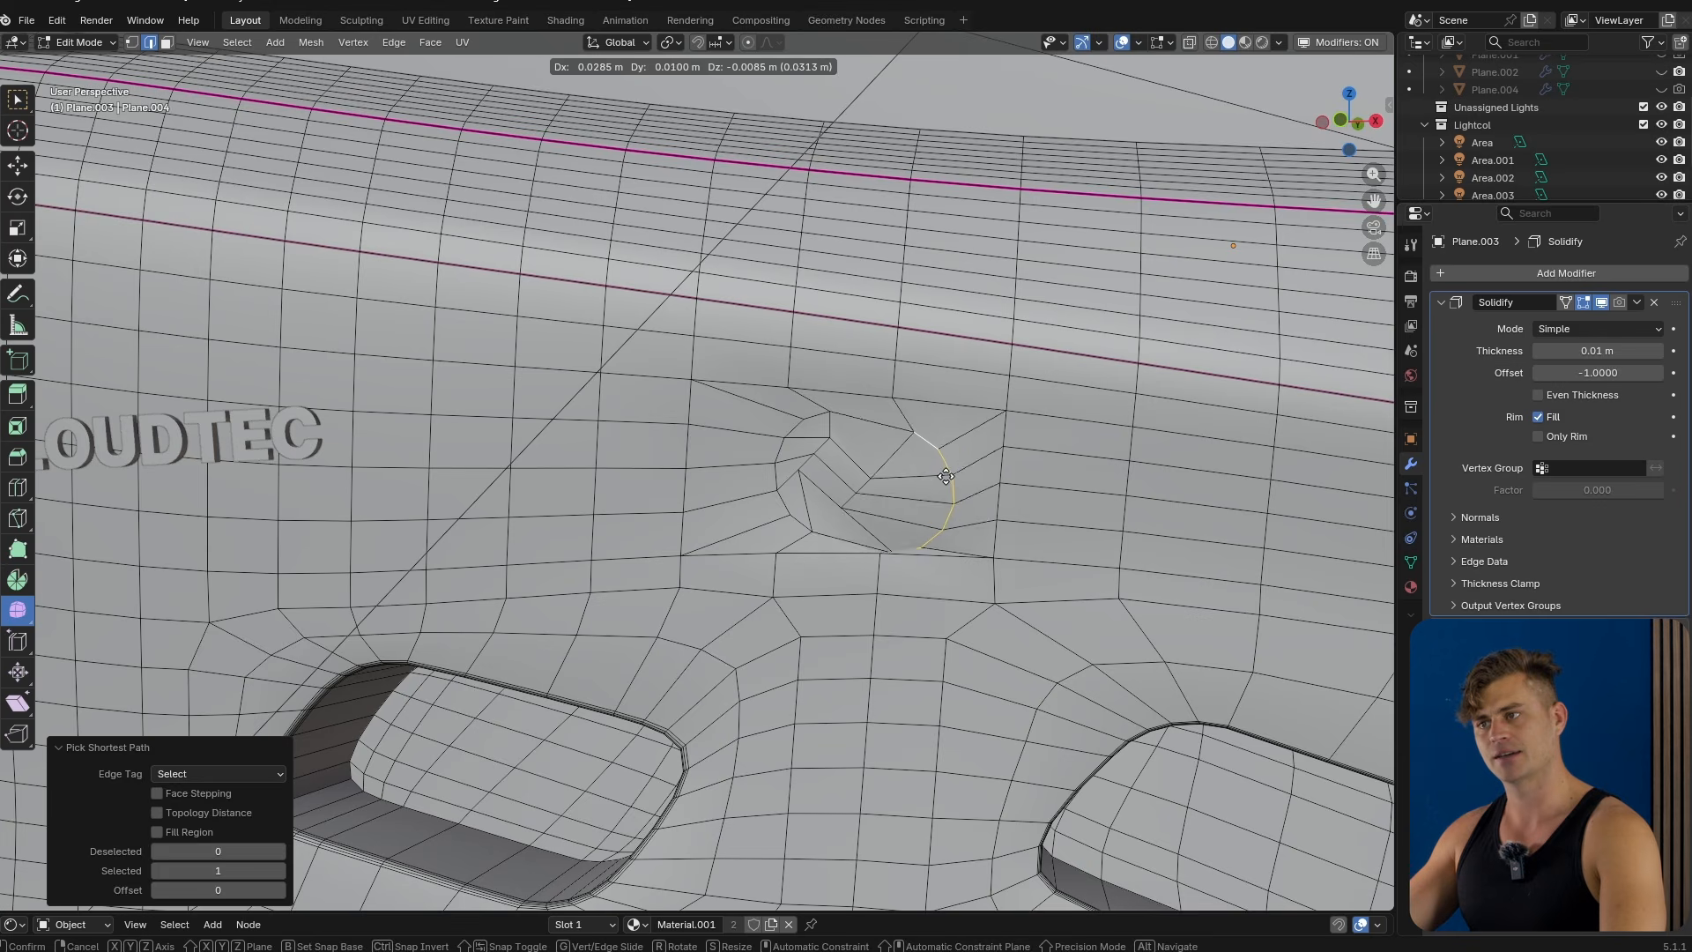
{"action": "left_click", "coordinate": [932, 481]}
Undo the recent circle edits on the midsole.
{"action": "middle_click_drag", "start_coordinate": [926, 502], "coordinate": [780, 569]}
{"action": "scroll", "coordinate": [938, 557], "scroll_direction": "down", "scroll_amount": 5}
{"action": "key", "text": "Tab"}
{"action": "scroll", "coordinate": [817, 520], "scroll_direction": "up", "scroll_amount": 2}
{"action": "key", "text": "Tab"}
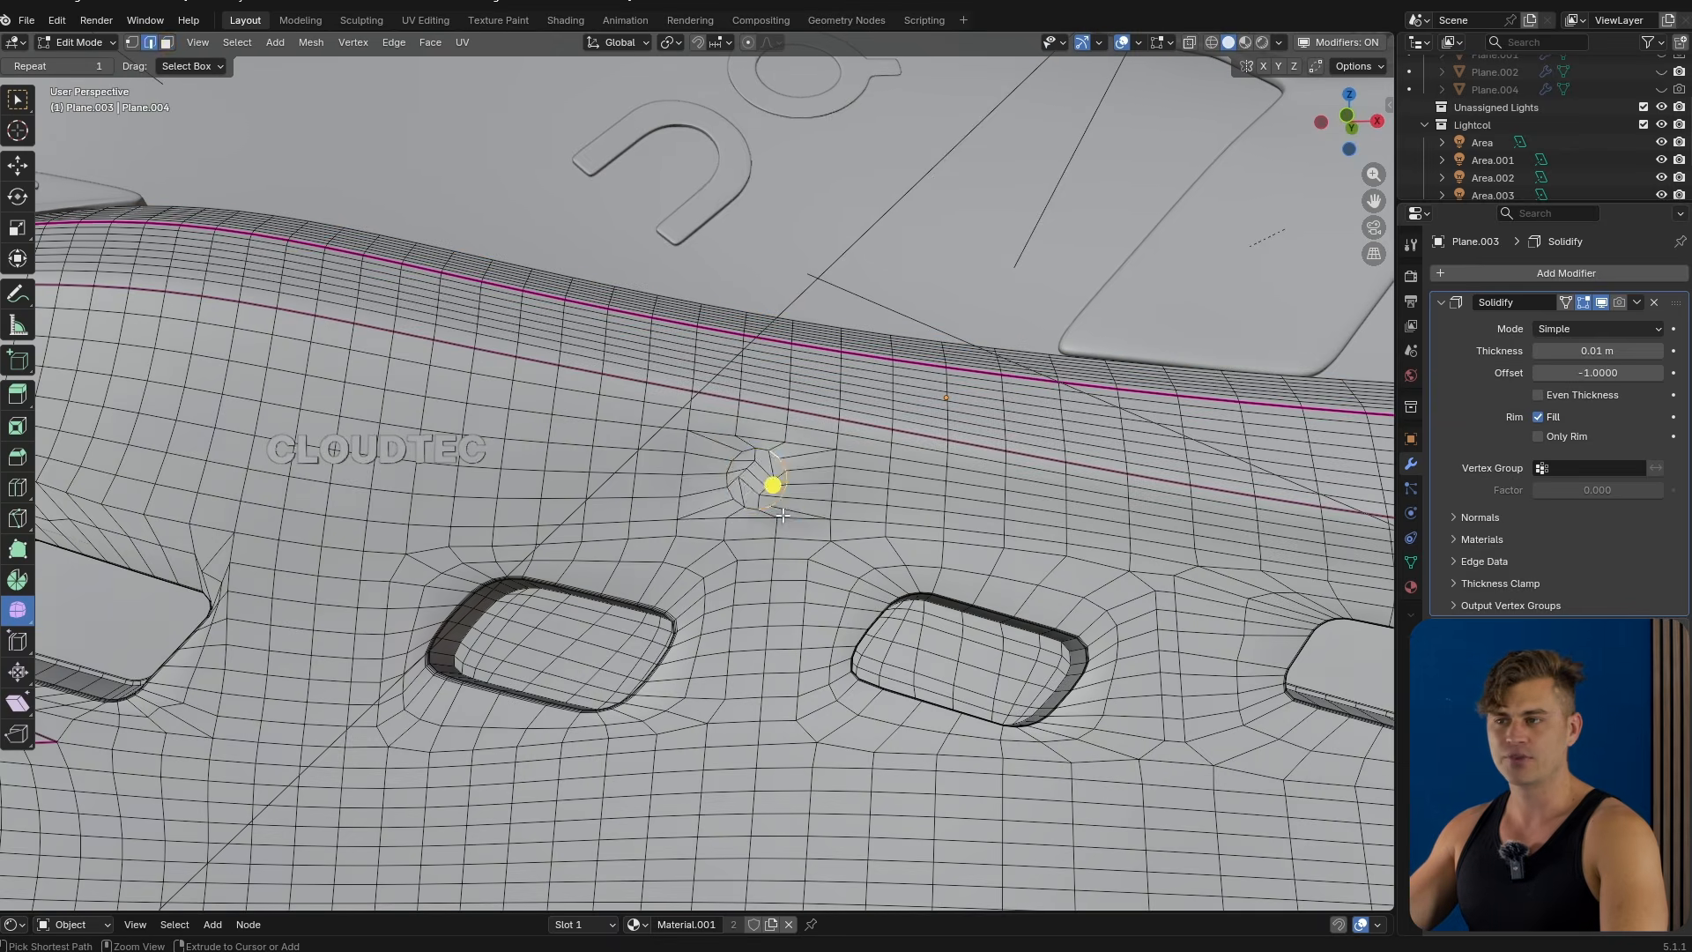
{"action": "left_click", "coordinate": [771, 517]}
{"action": "key", "text": "3"}
{"action": "left_click", "coordinate": [770, 495]}
{"action": "key", "text": "ctrl+z"}
{"action": "key", "text": "ctrl+z"}
{"action": "key", "text": "ctrl+z"}
{"action": "key", "text": "ctrl+z"}
{"action": "key", "text": "ctrl+z"}
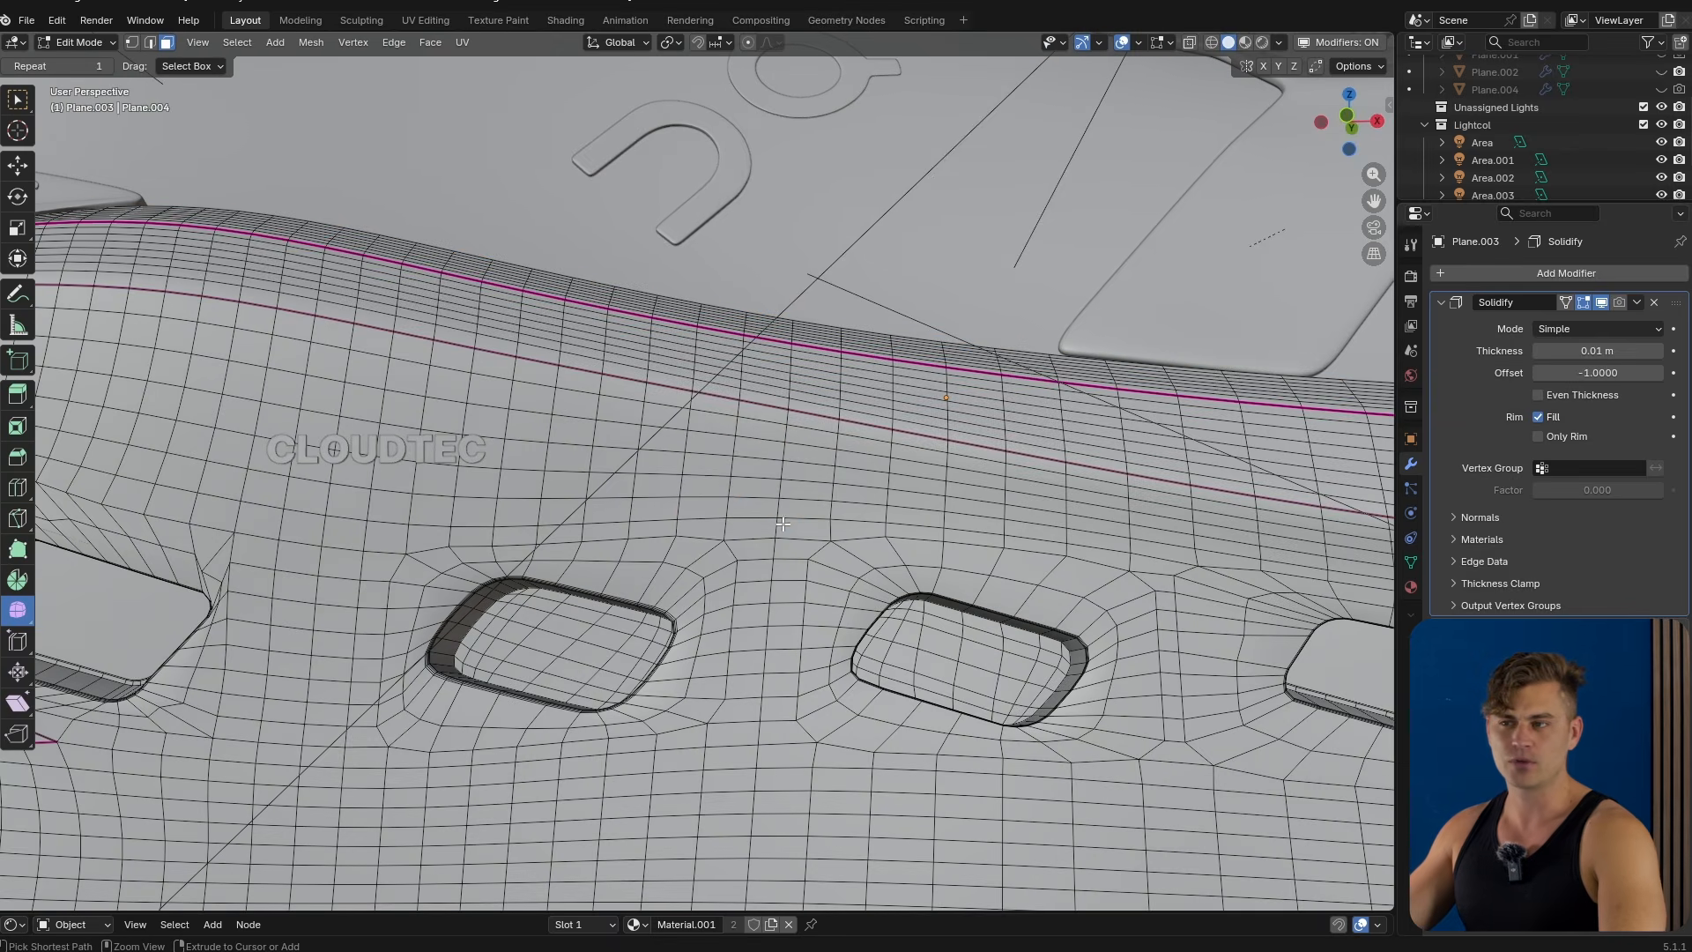
Leave Edit Mode, add a circle mesh rotated 90° about X over a midsole cutout, and scale it to fit.
{"action": "middle_click_drag", "start_coordinate": [741, 550], "coordinate": [778, 530]}
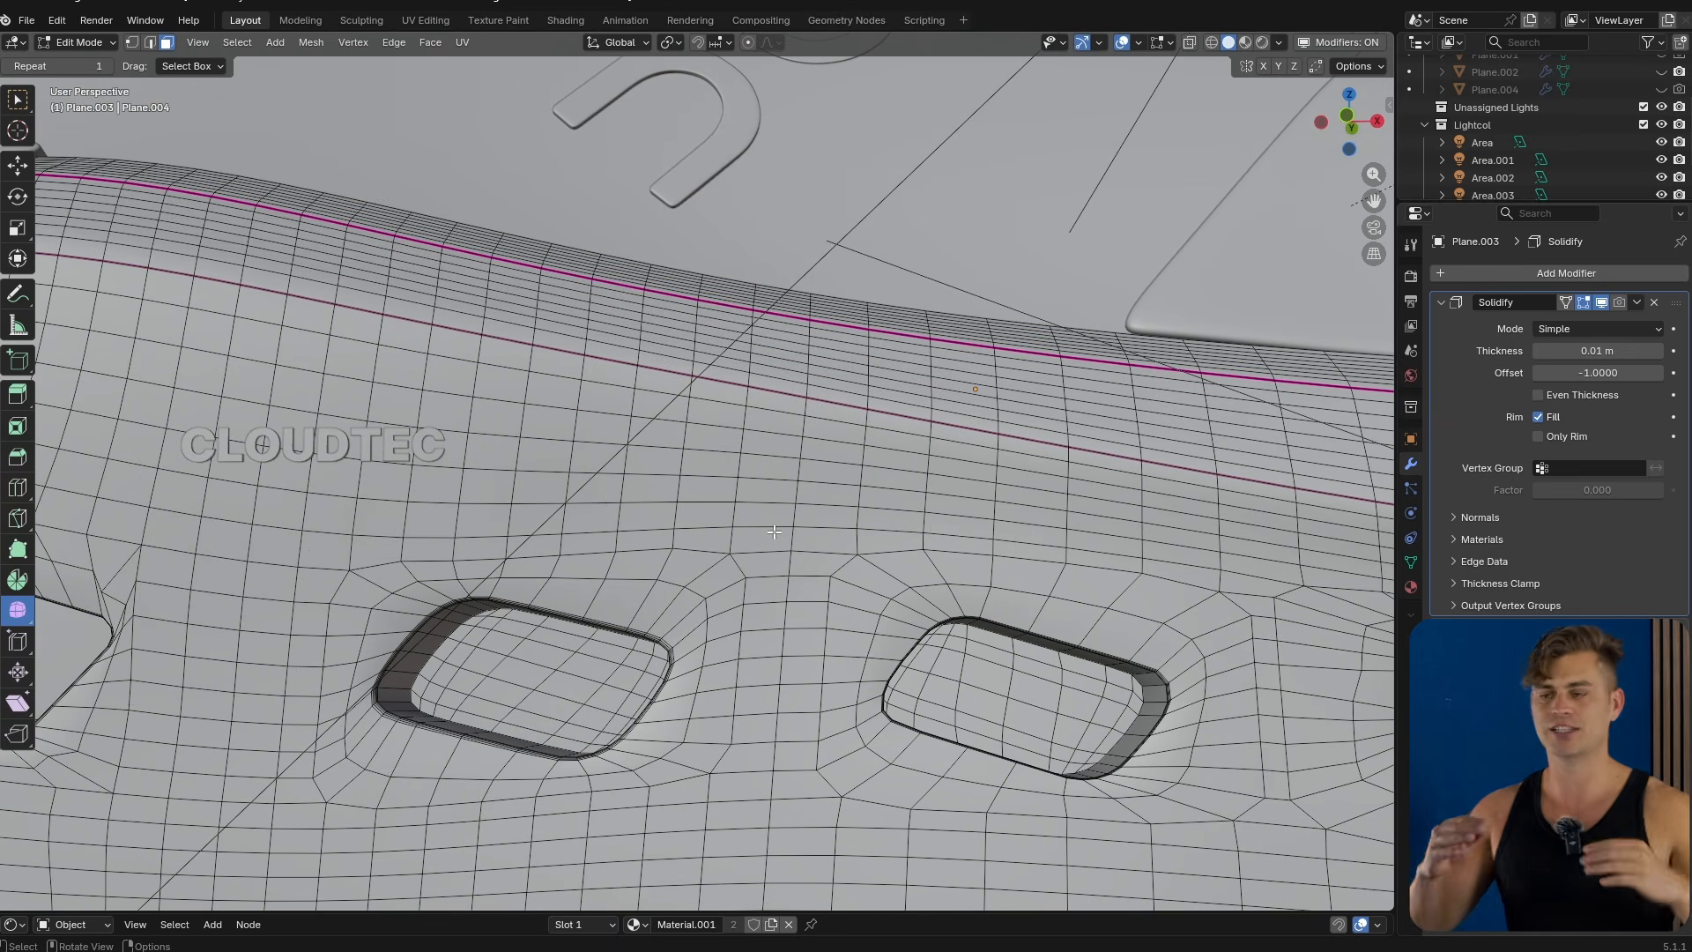
{"action": "scroll", "coordinate": [729, 525], "scroll_direction": "down", "scroll_amount": 4}
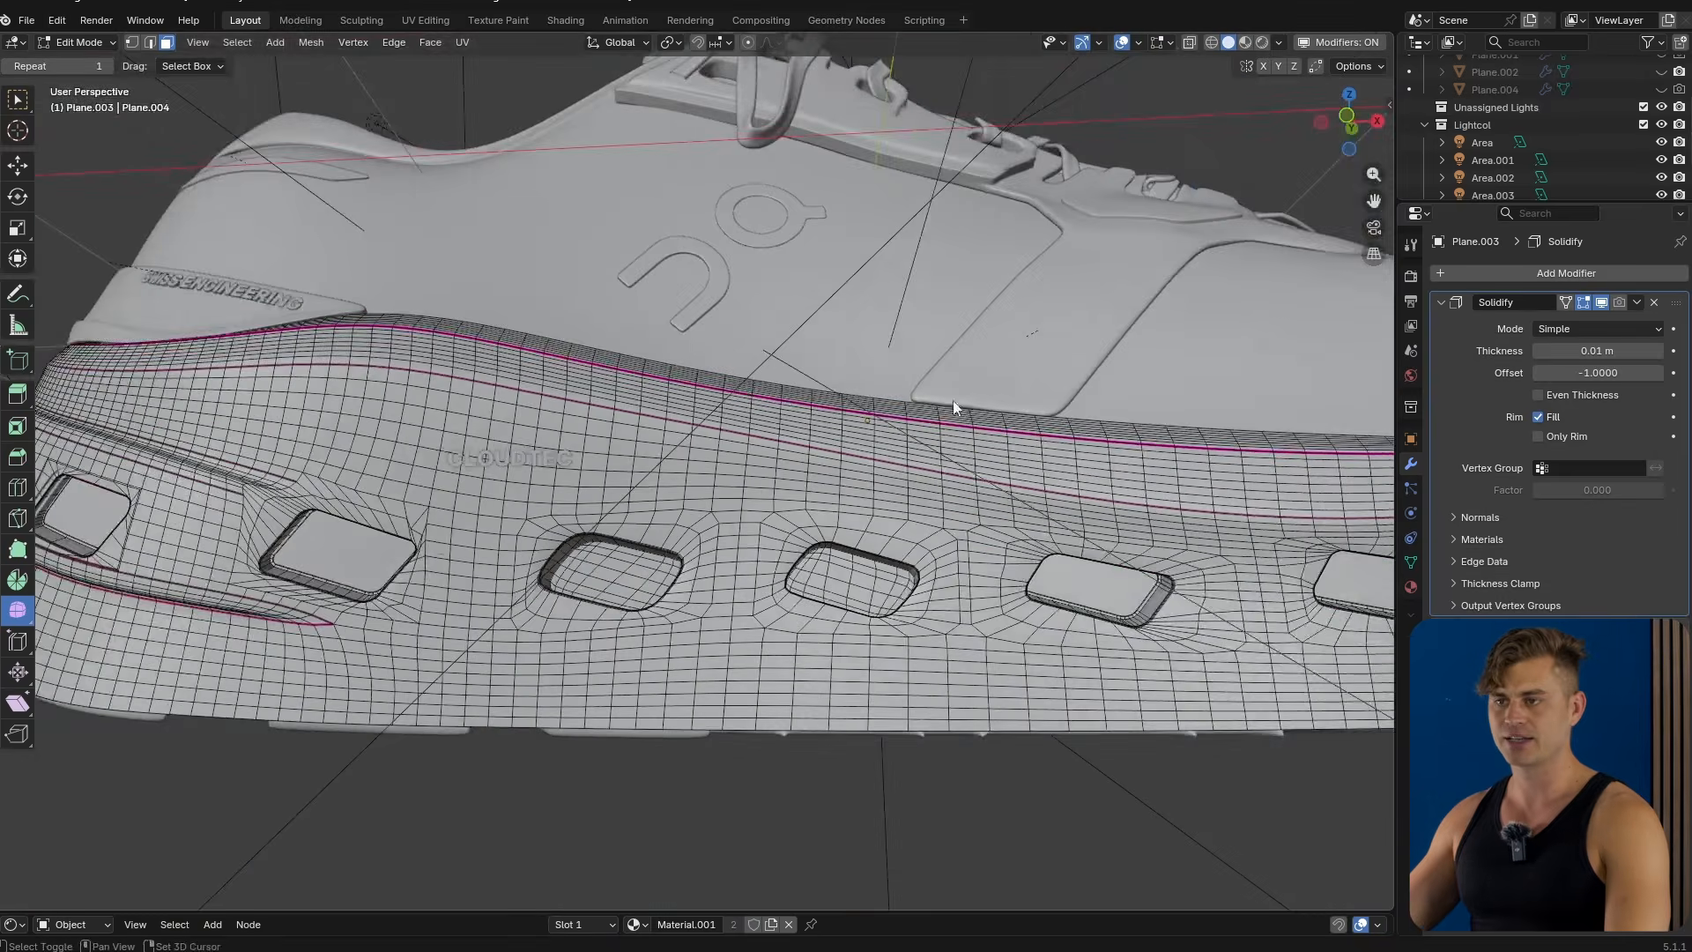
{"action": "middle_click_drag", "start_coordinate": [954, 400], "coordinate": [832, 495]}
{"action": "key", "text": "Tab"}
{"action": "key", "text": "shift+a"}
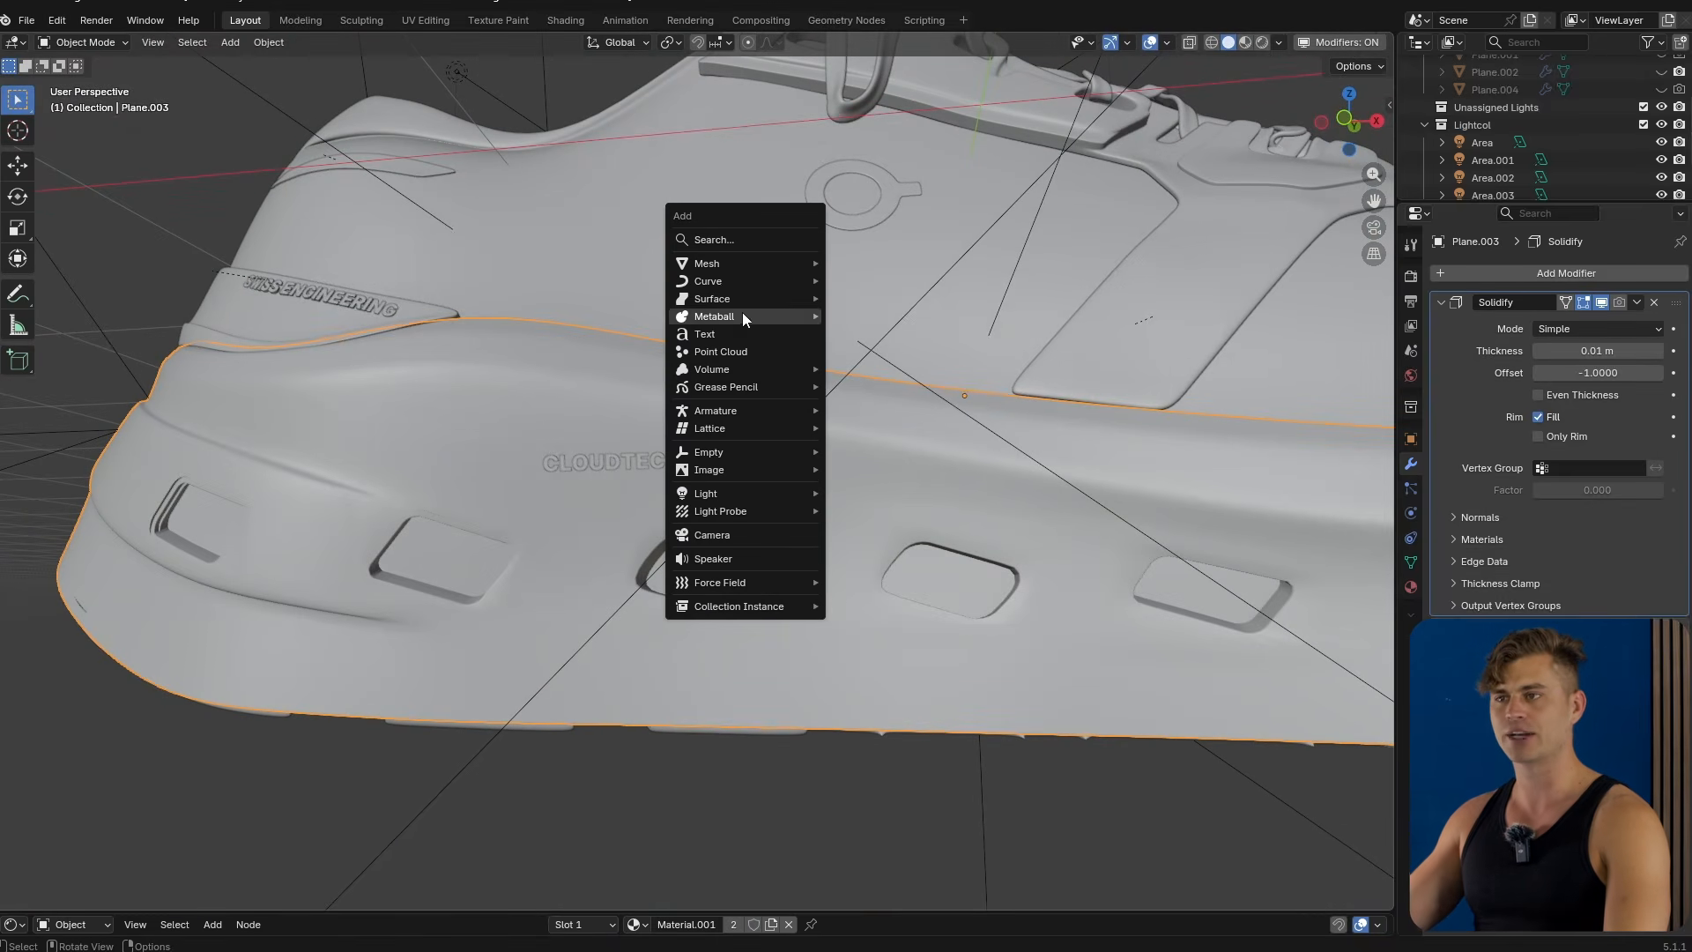
{"action": "mouse_move", "coordinate": [747, 267]}
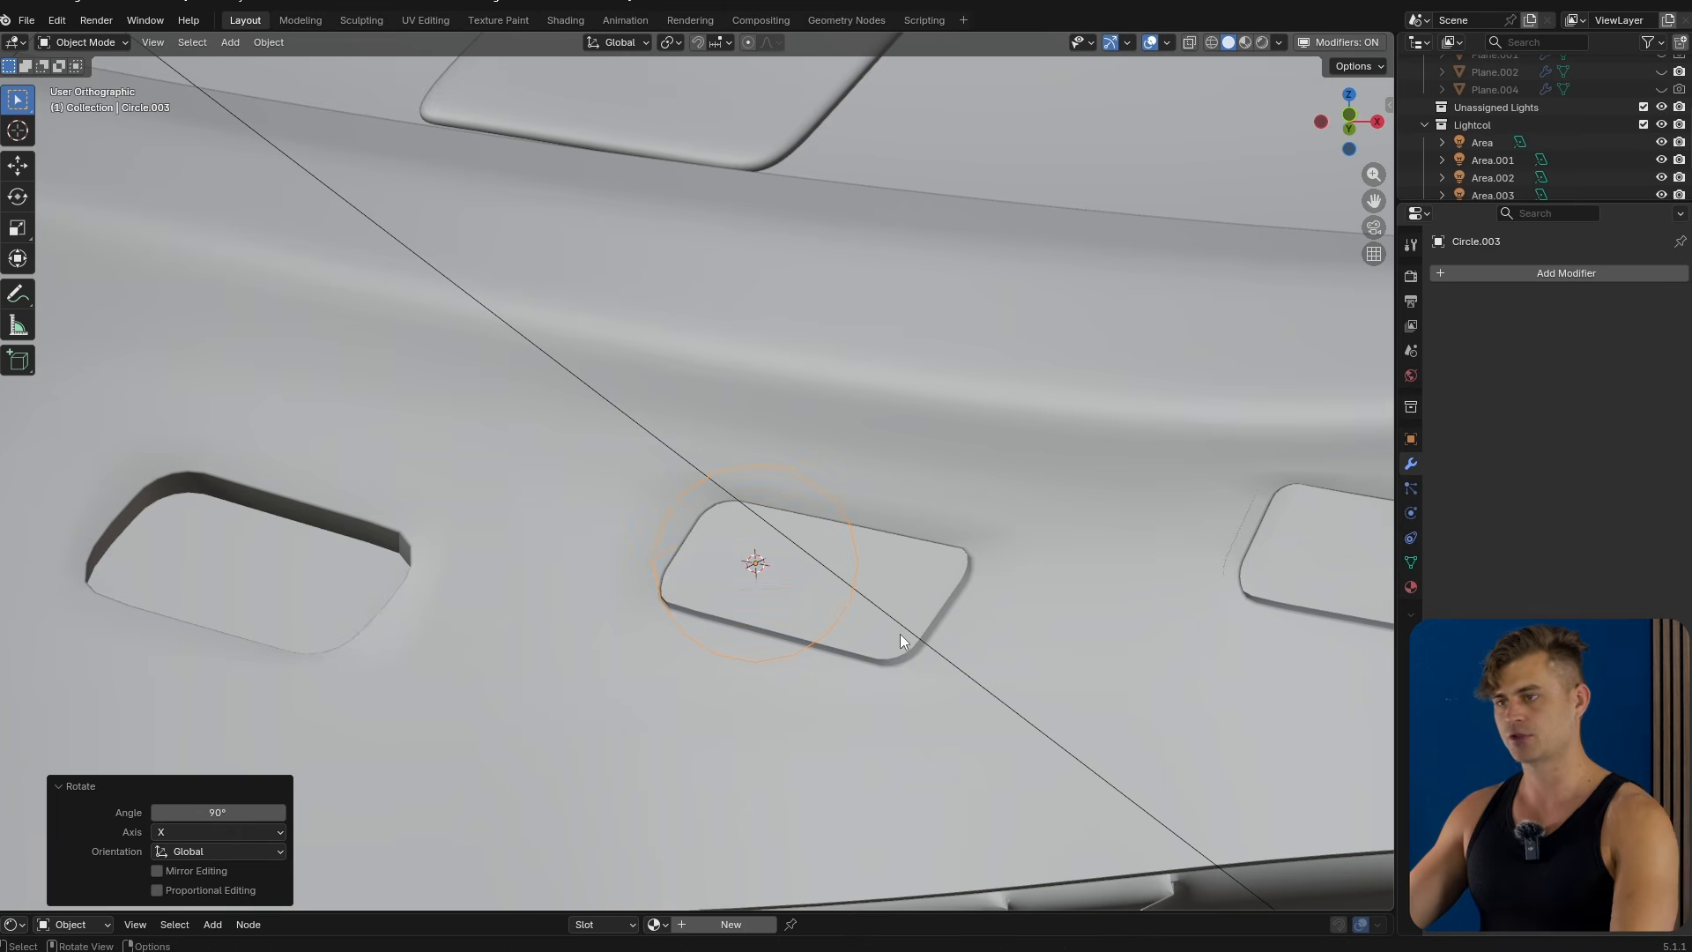
{"action": "key", "text": "s"}
{"action": "left_click", "coordinate": [881, 617]}
In Edit Mode, delete most of the circle's vertices, keeping a short arc near the cutout's upper-left corner.
{"action": "key", "text": "Tab"}
{"action": "scroll", "coordinate": [758, 550], "scroll_direction": "up", "scroll_amount": 1}
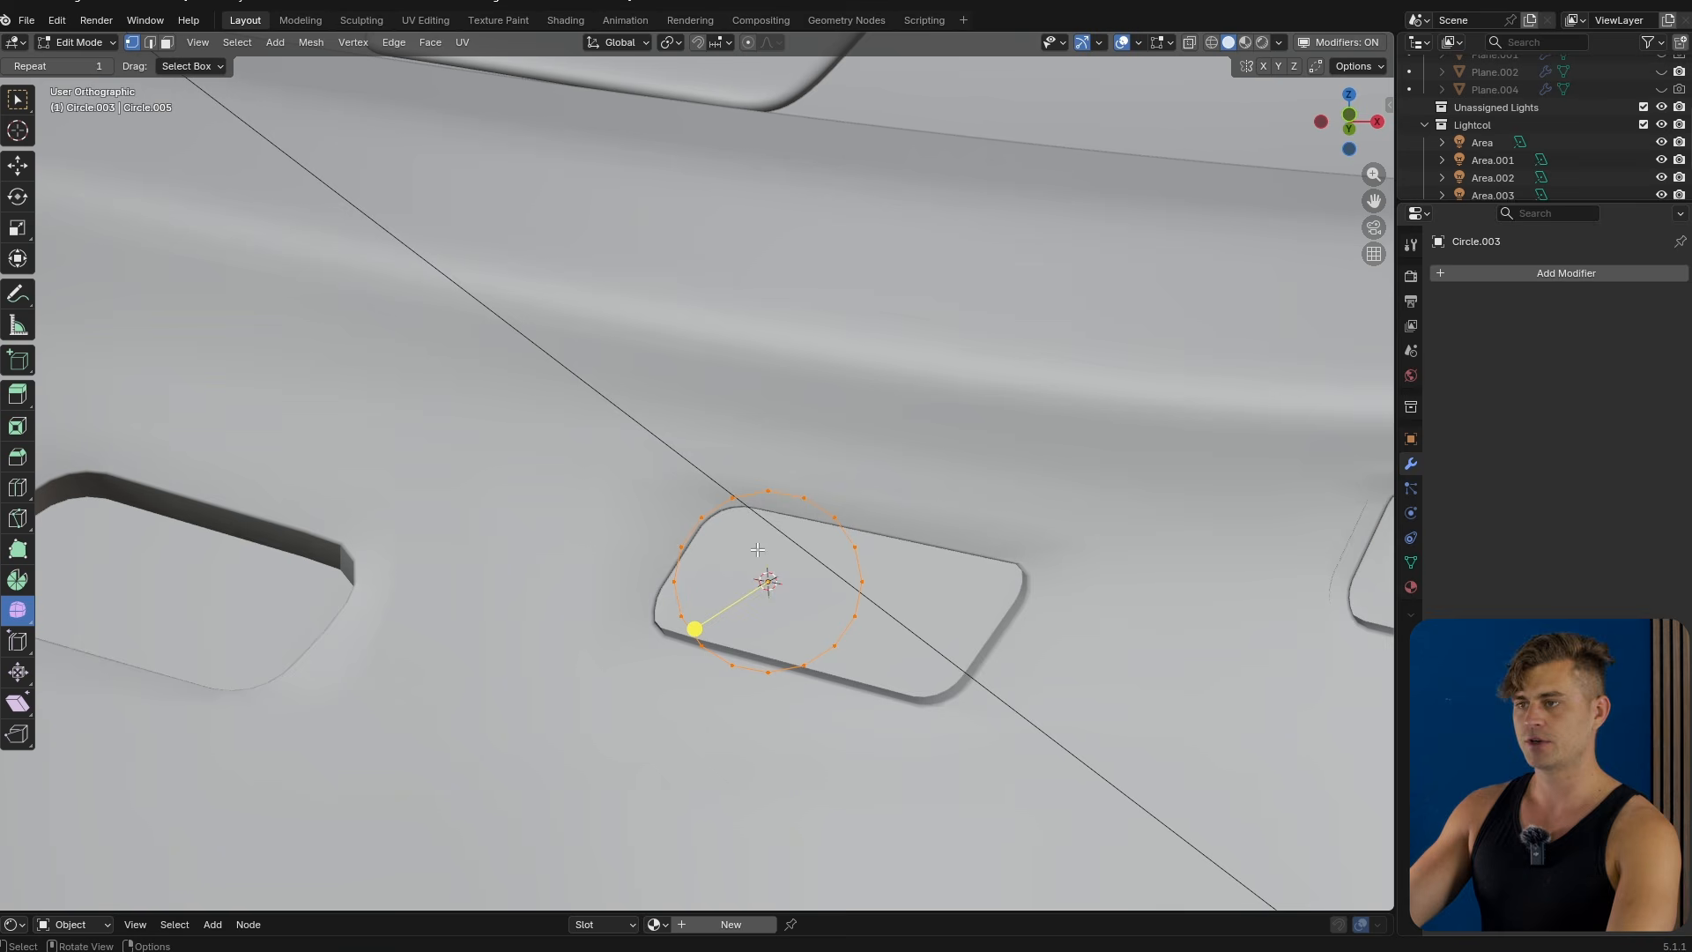
{"action": "left_click", "coordinate": [805, 497]}
{"action": "left_click", "coordinate": [770, 672], "text": "ctrl"}
{"action": "left_click", "coordinate": [676, 583], "text": "ctrl"}
{"action": "key", "text": "x"}
{"action": "left_click", "coordinate": [709, 597]}
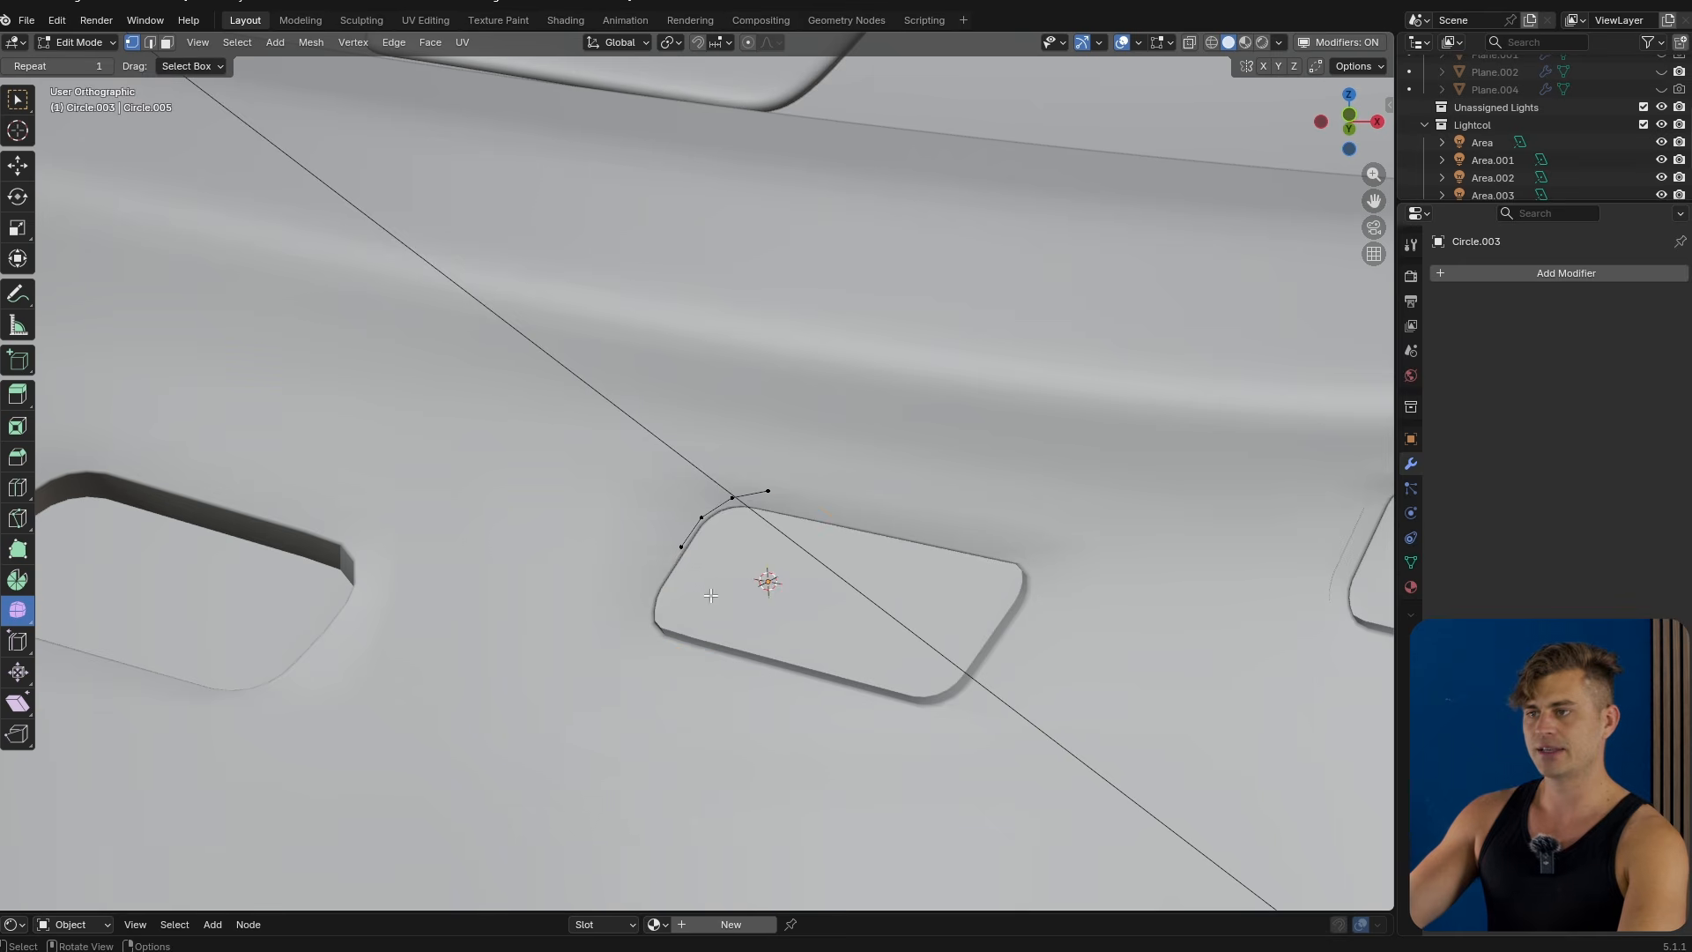
Move and scale the arc to follow the cutout's upper-left rounded corner.
{"action": "scroll", "coordinate": [749, 555], "scroll_direction": "up", "scroll_amount": 2}
{"action": "key", "text": "g"}
{"action": "left_click", "coordinate": [786, 532]}
{"action": "key", "text": "s"}
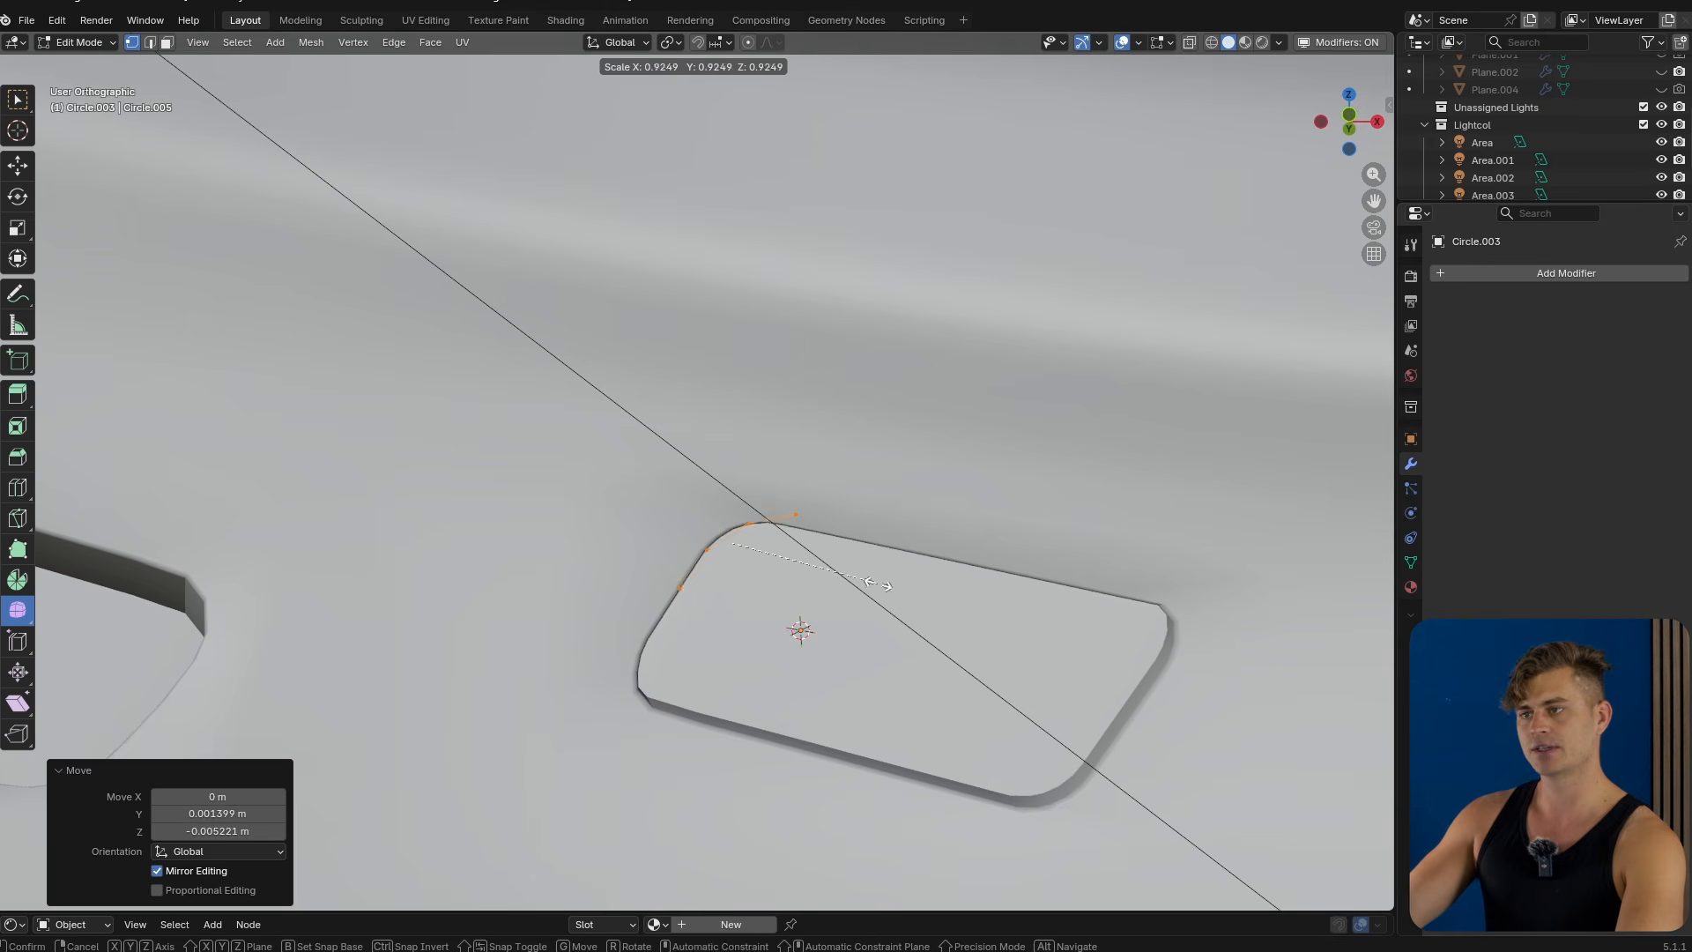
{"action": "left_click", "coordinate": [826, 575]}
{"action": "key", "text": "g"}
{"action": "left_click", "coordinate": [820, 571]}
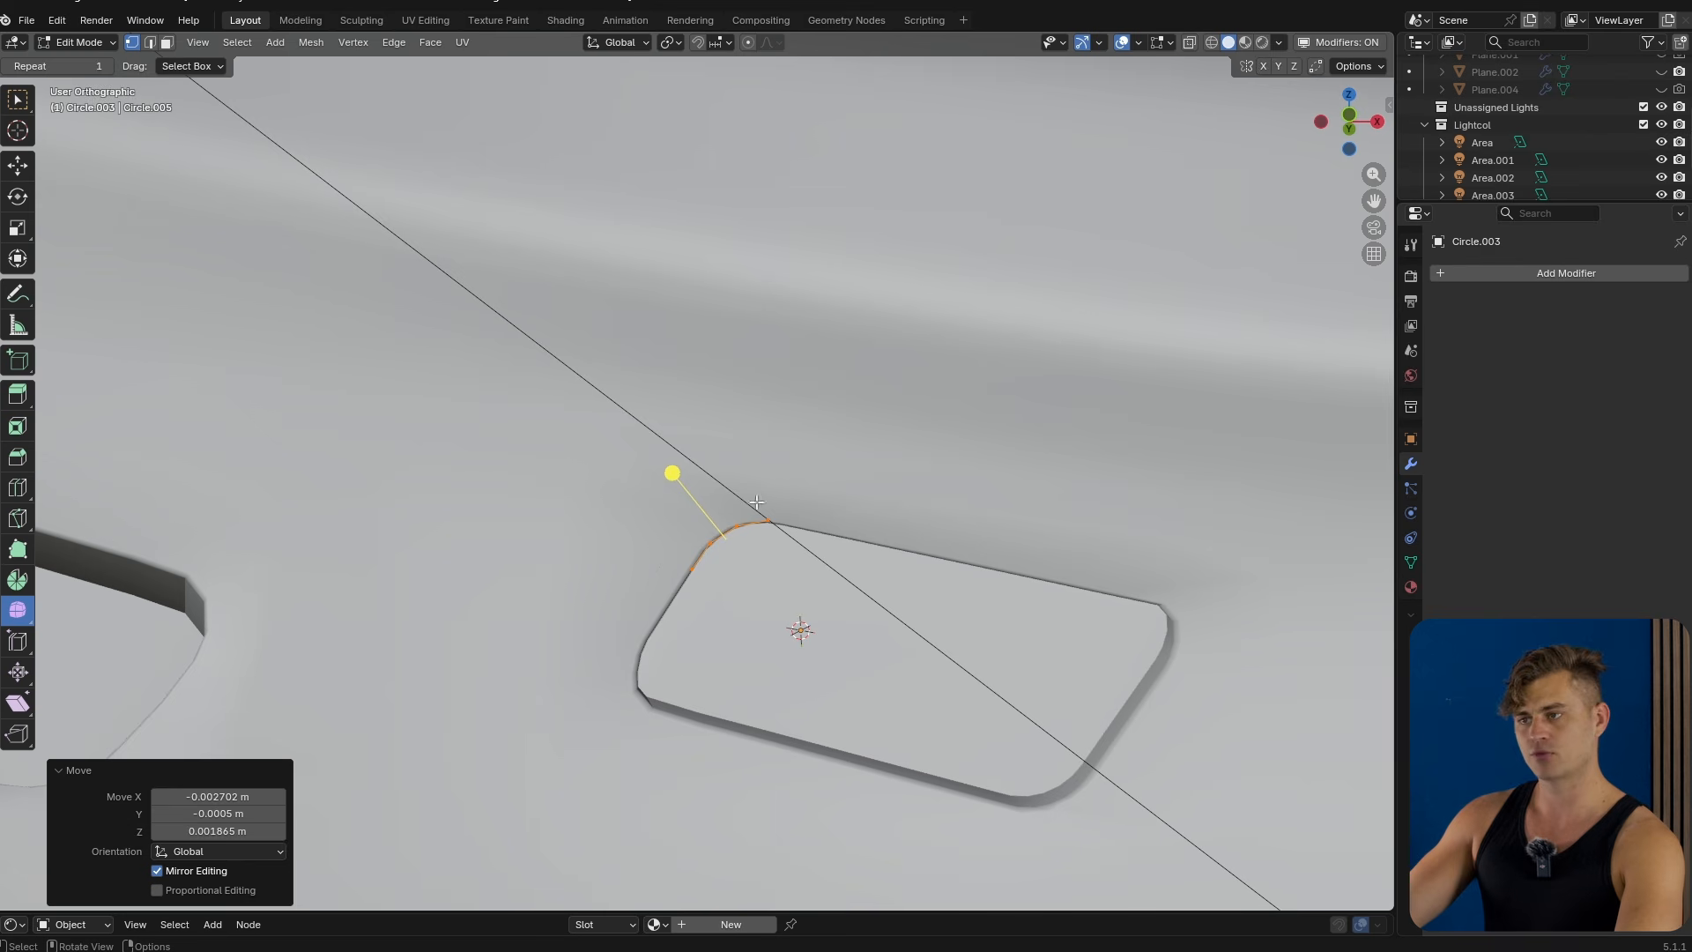
Duplicate the arc, then rotate and move the copy onto the cutout's lower-left corner.
{"action": "key", "text": "g"}
{"action": "left_click", "coordinate": [793, 671]}
{"action": "key", "text": "r"}
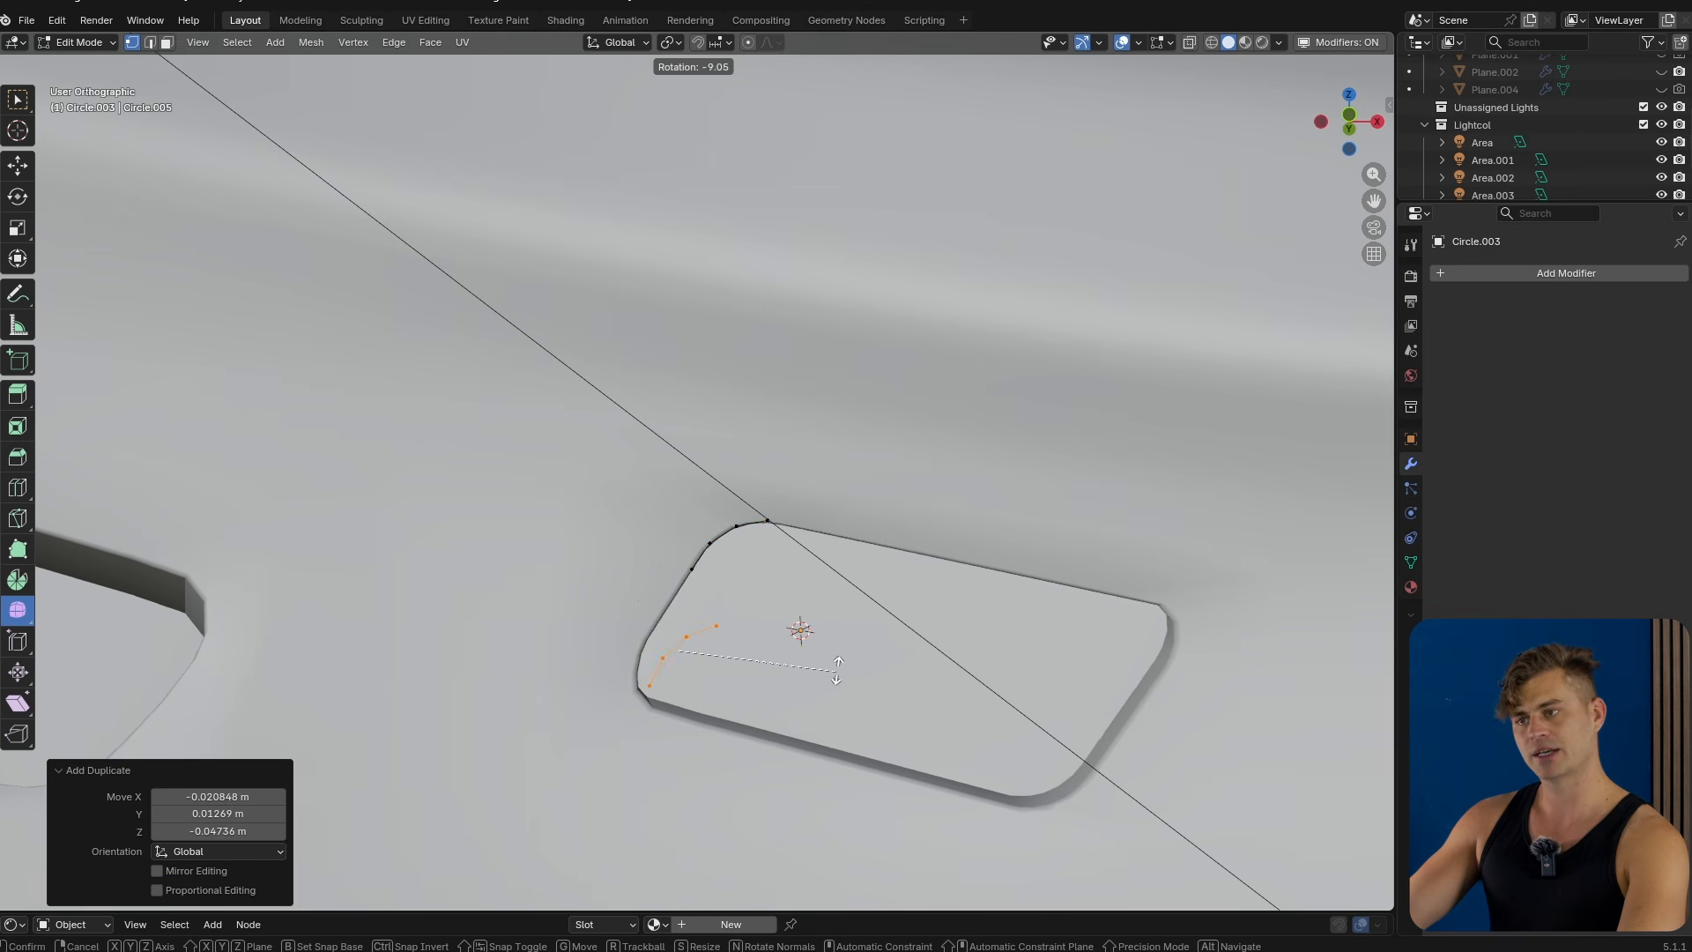
{"action": "left_click", "coordinate": [738, 572]}
{"action": "key", "text": "g"}
{"action": "left_click", "coordinate": [713, 591]}
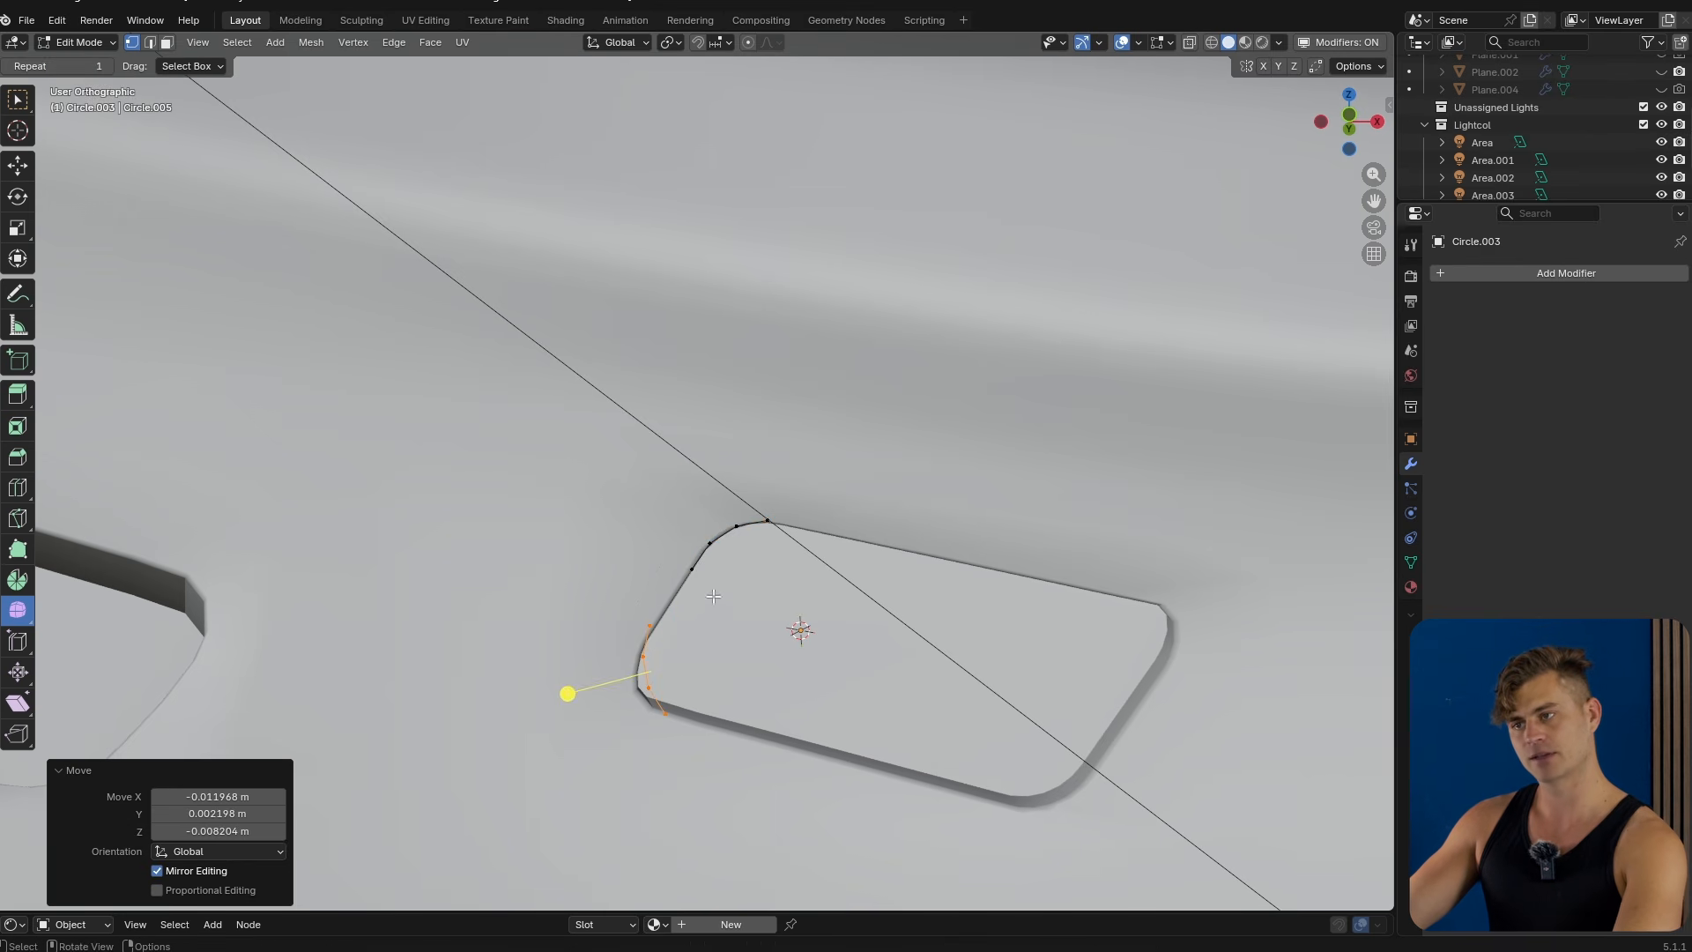
{"action": "key", "text": "g"}
{"action": "left_click", "coordinate": [739, 630]}
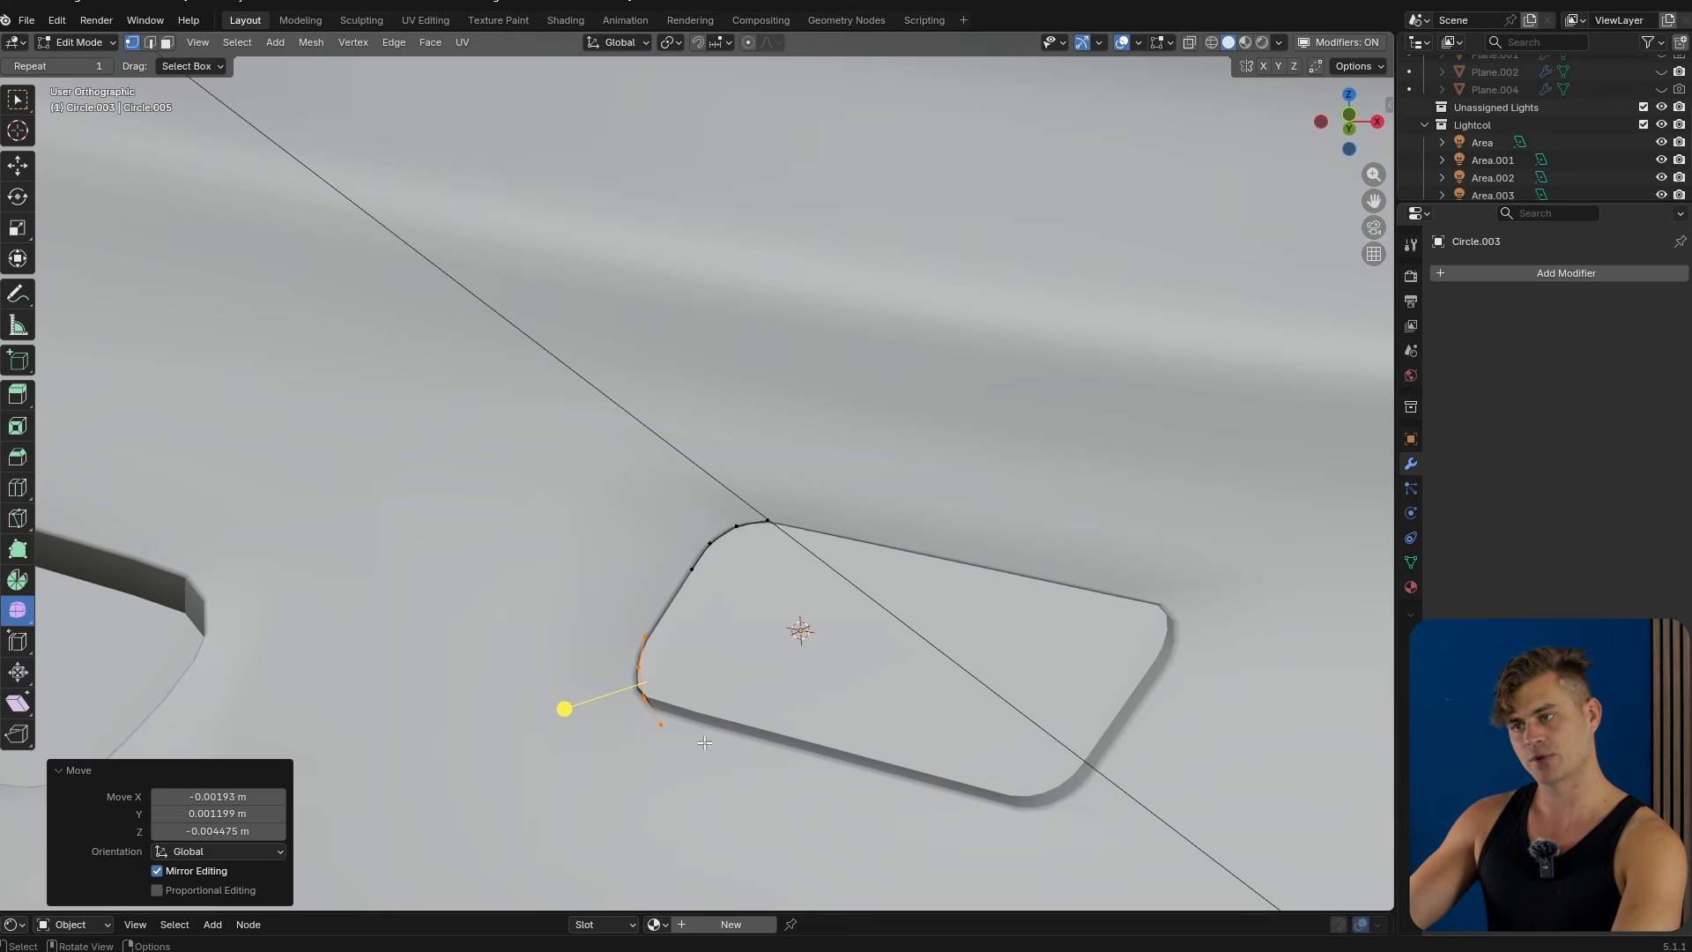
Extend the outline down the cutout's left side and adjust the bottom corner vertex.
{"action": "key", "text": "Tab"}
{"action": "key", "text": "Tab"}
{"action": "left_click", "coordinate": [646, 635]}
{"action": "left_click", "coordinate": [689, 568], "text": "shift"}
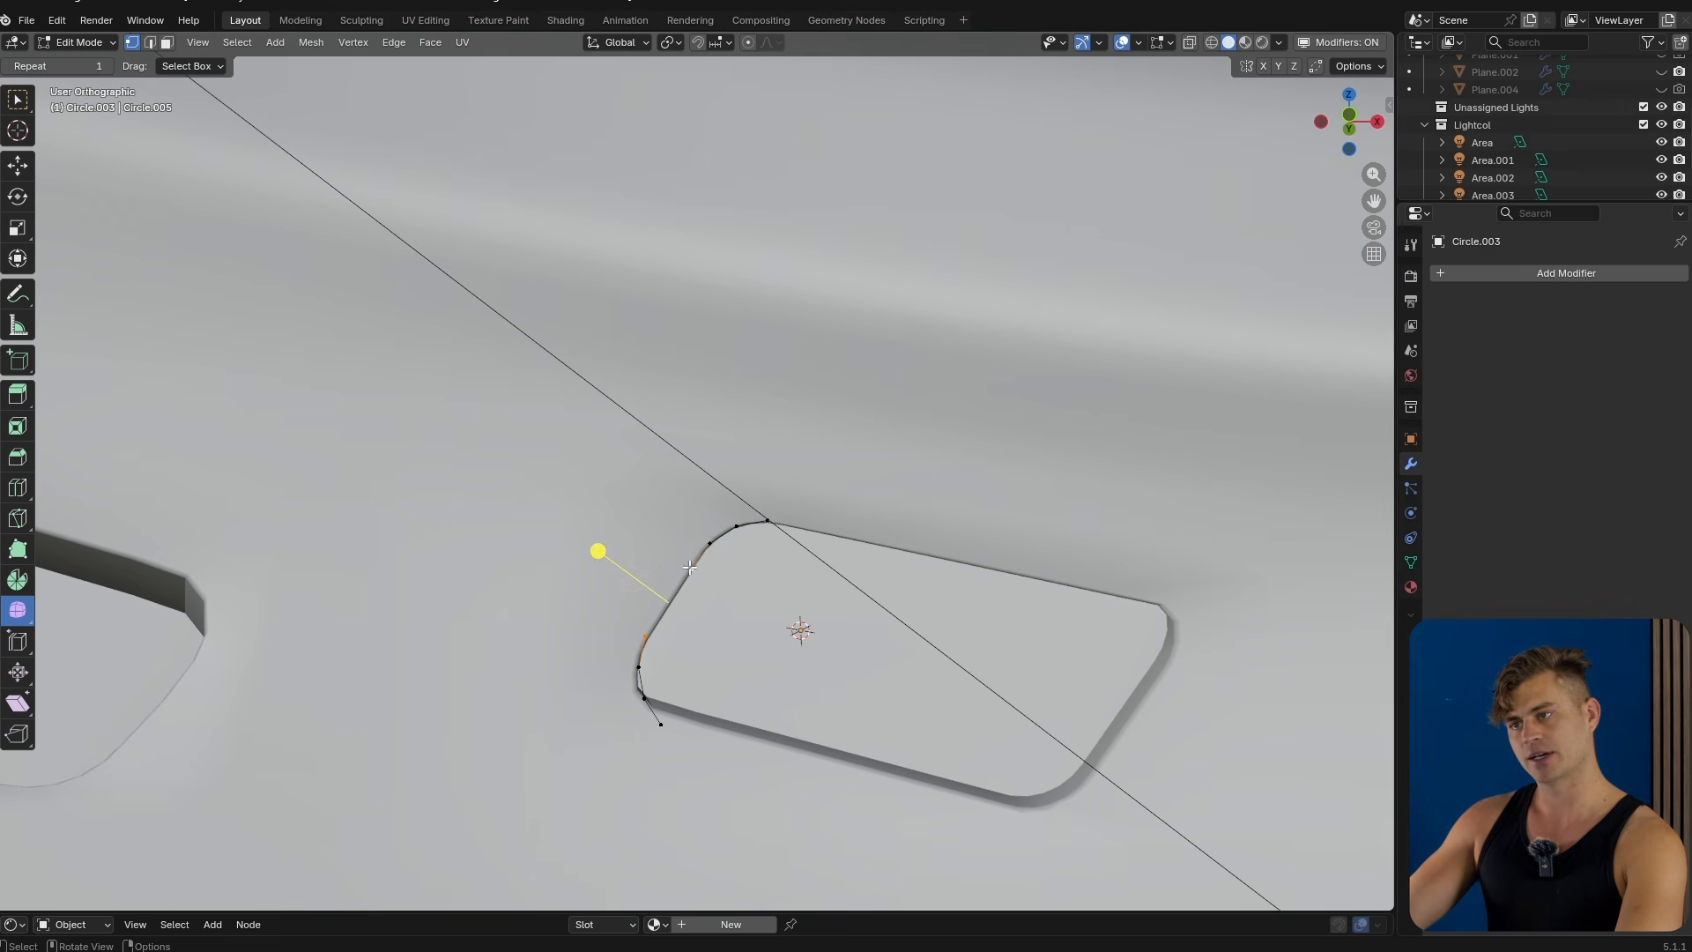
{"action": "left_click", "coordinate": [686, 716]}
{"action": "key", "text": "g"}
{"action": "left_click", "coordinate": [694, 702]}
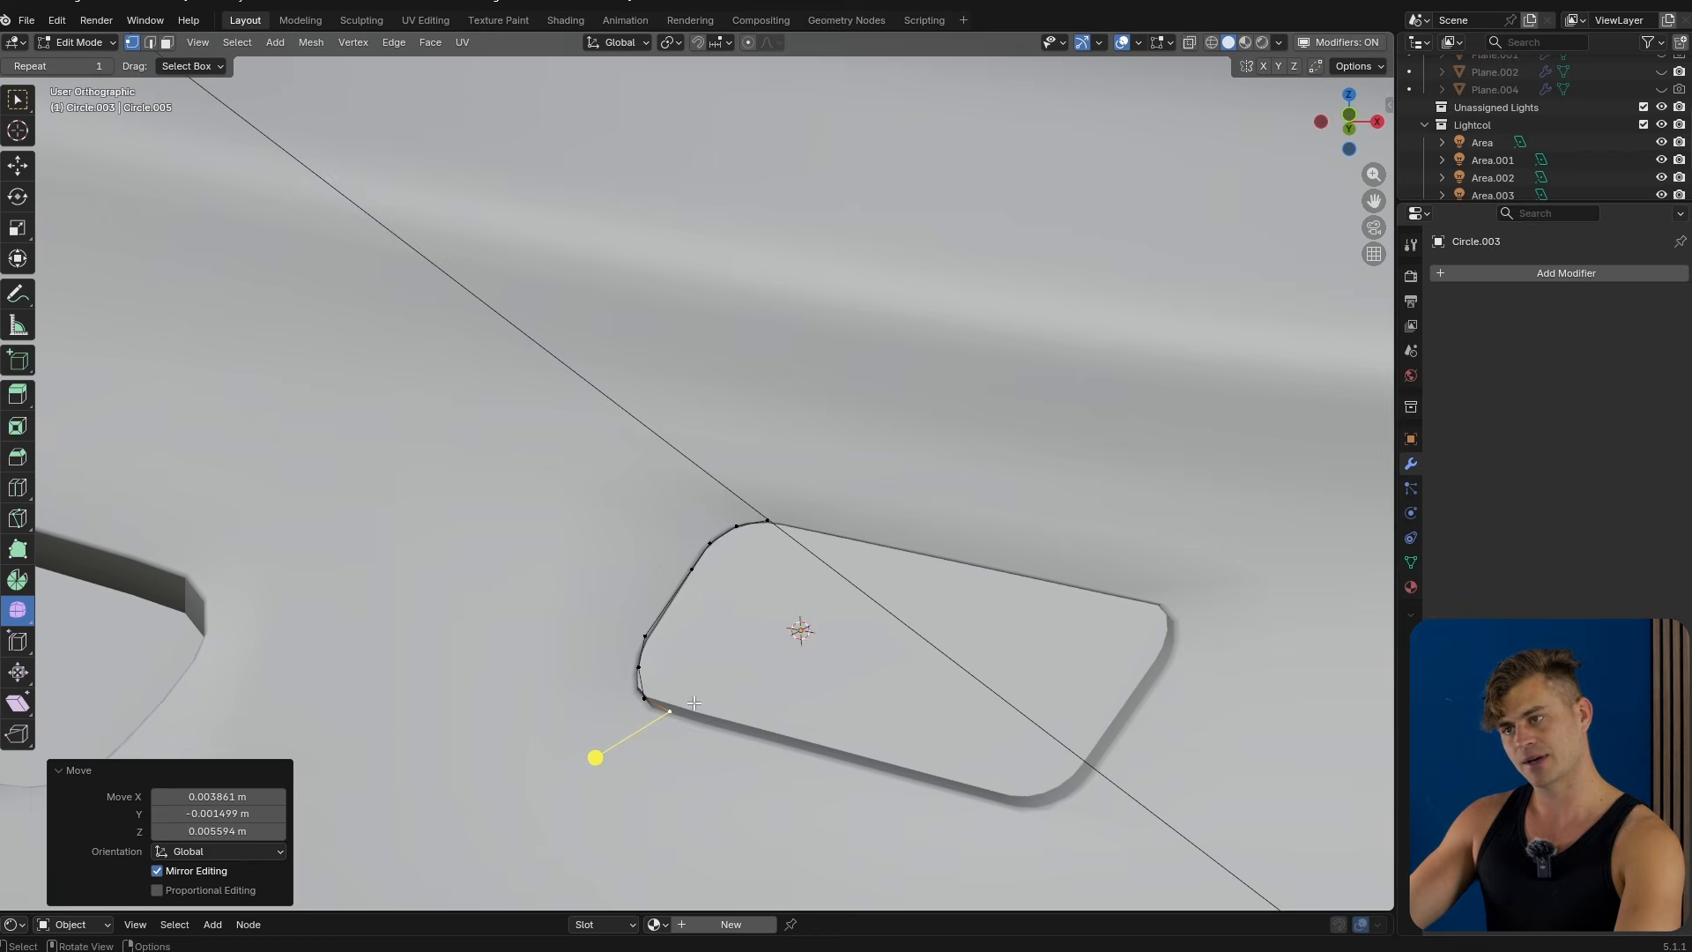
Duplicate the left half of the outline and rotate the copy about 180° onto the cutout's right side.
{"action": "key", "text": "2"}
{"action": "left_click", "coordinate": [715, 560], "text": "alt"}
{"action": "key", "text": "shift+d"}
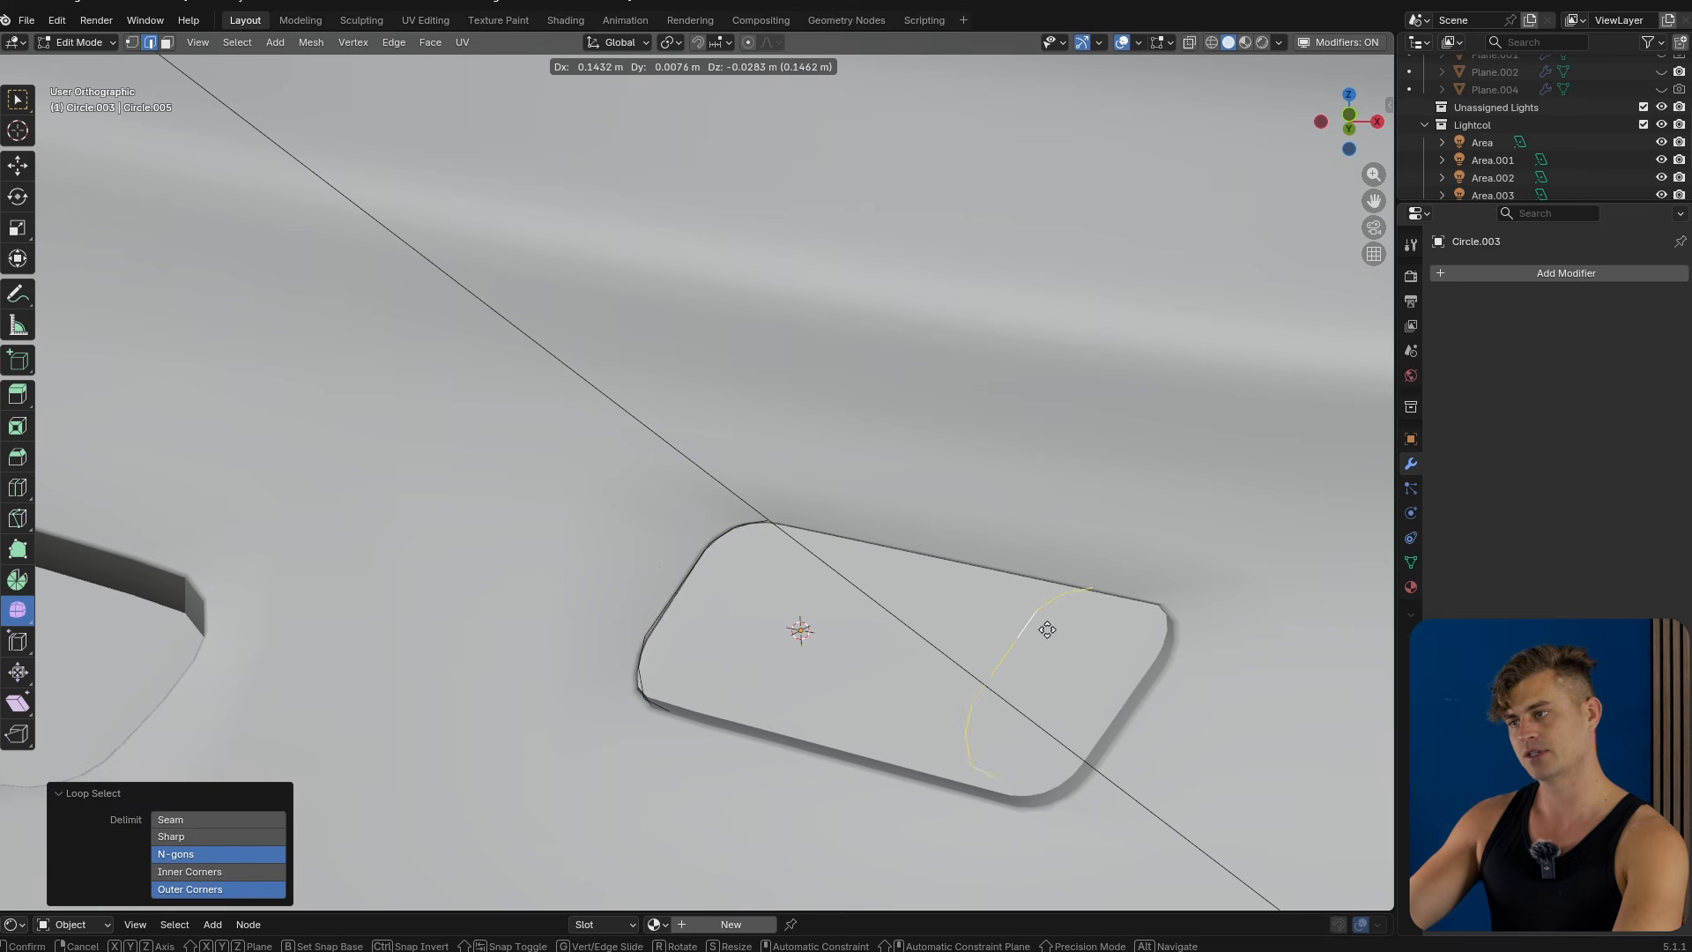
{"action": "left_click", "coordinate": [1049, 630]}
{"action": "key", "text": "r"}
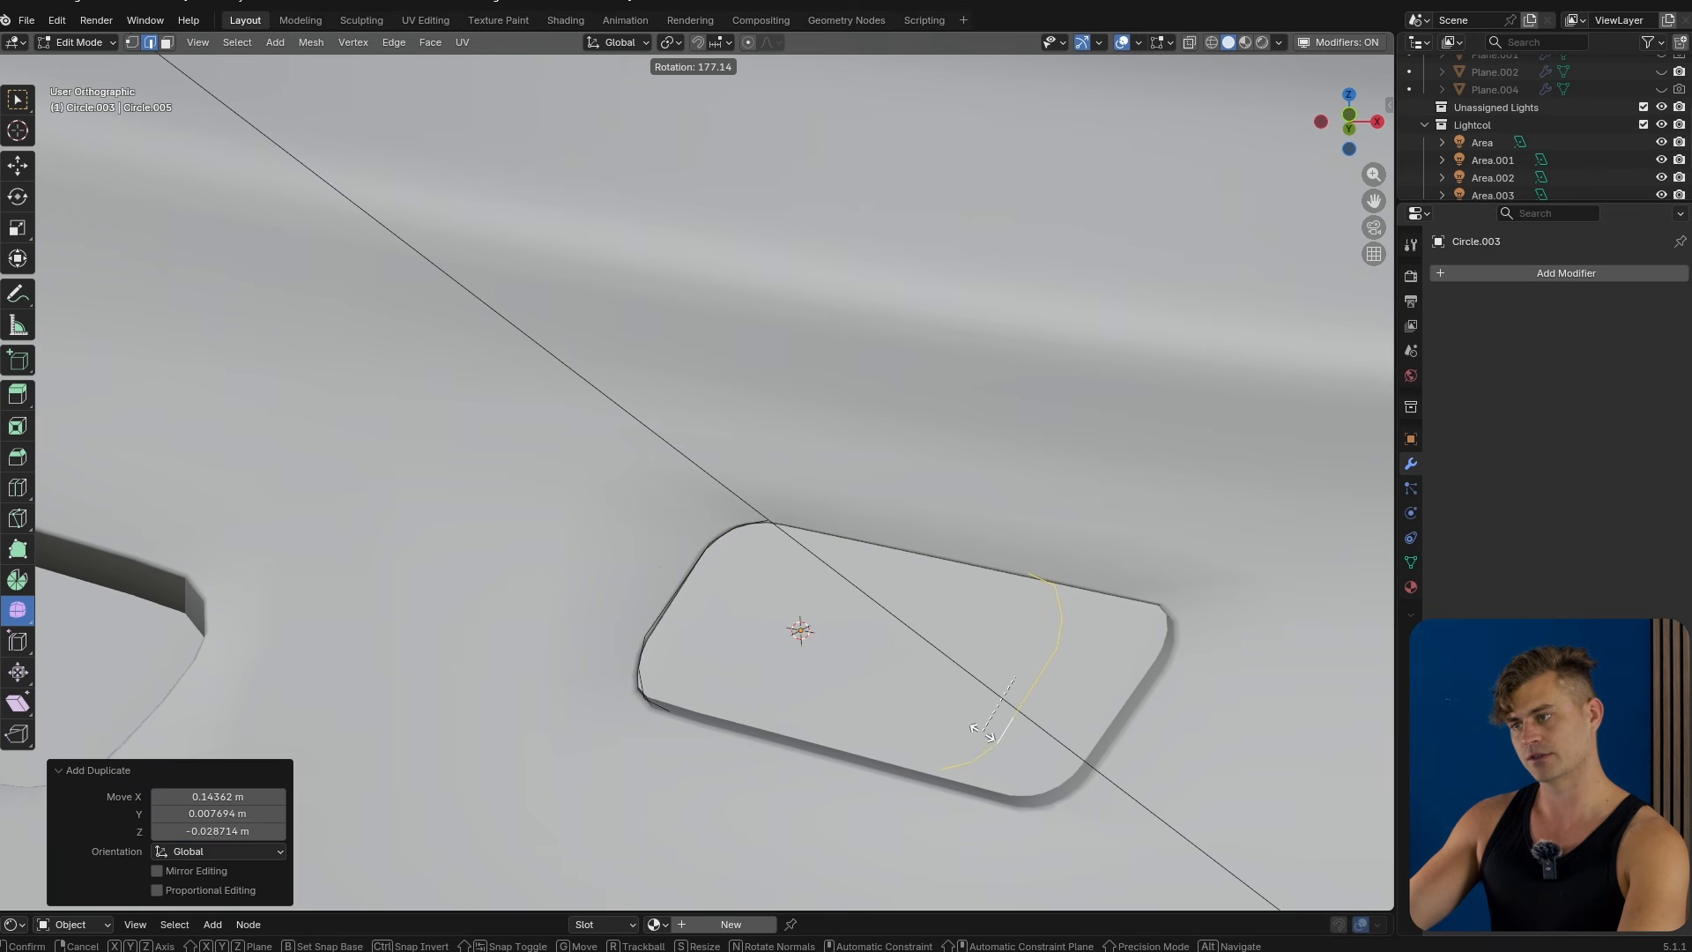
{"action": "left_click", "coordinate": [999, 736]}
Connect the outline's open ends at the cutout's upper right with a new edge.
{"action": "key", "text": "Tab"}
{"action": "key", "text": "Tab"}
{"action": "key", "text": "1"}
{"action": "left_click", "coordinate": [1114, 606]}
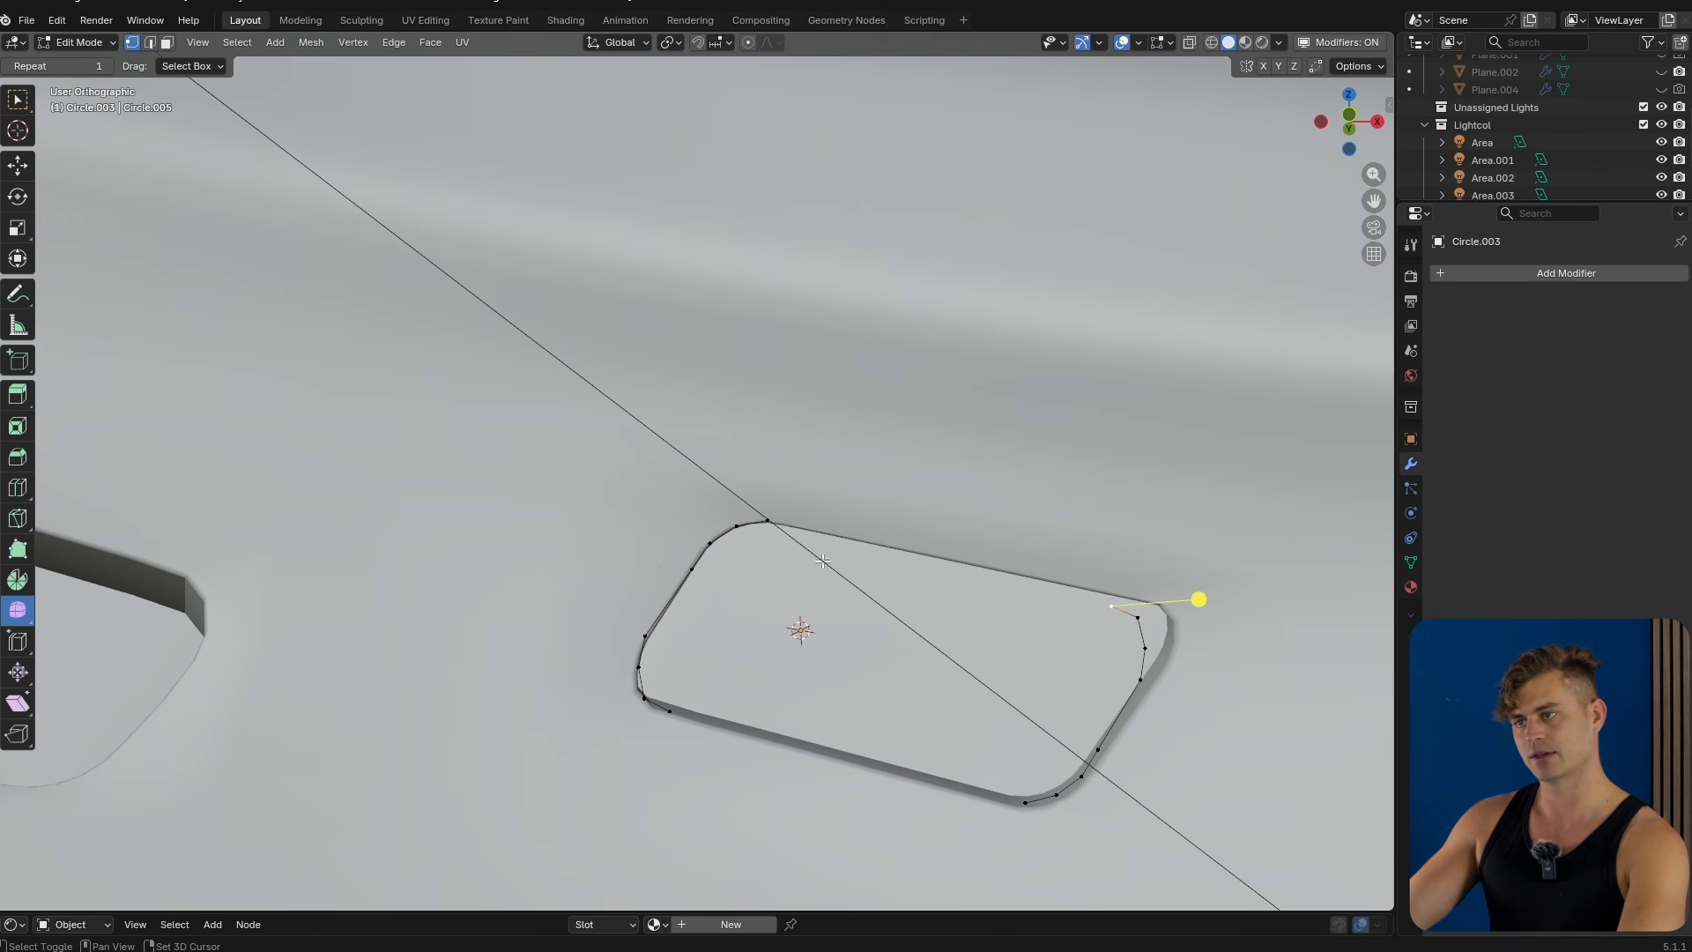
{"action": "left_click", "coordinate": [771, 523], "text": "shift"}
{"action": "key", "text": "f"}
{"action": "key", "text": "g"}
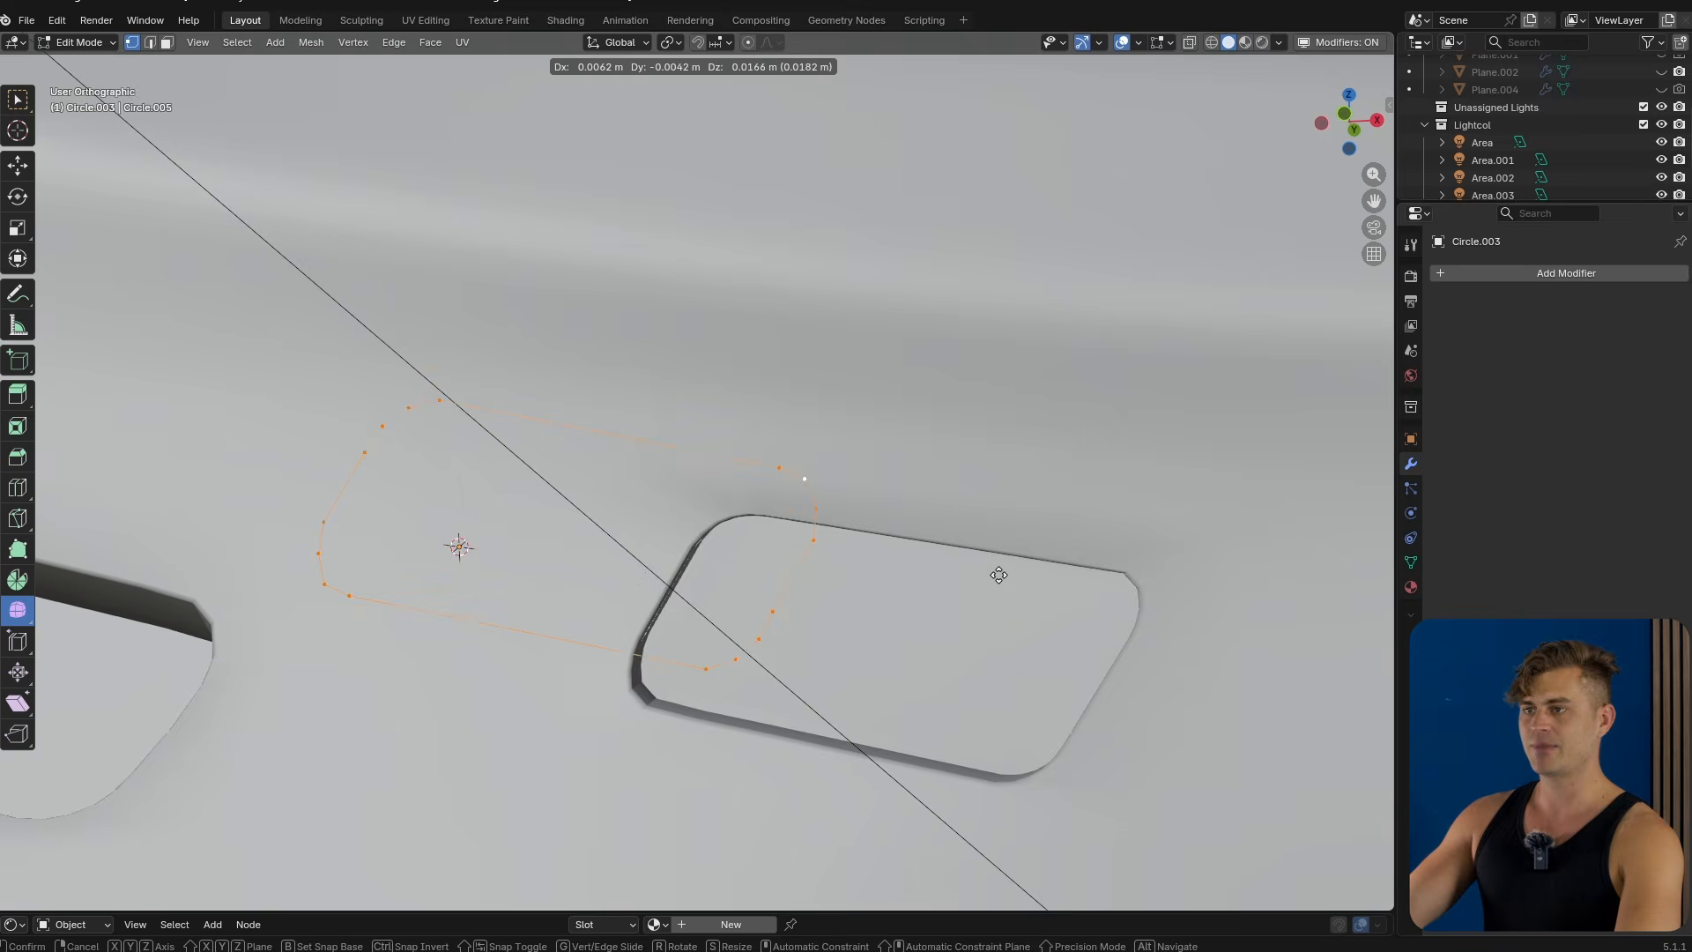
{"action": "right_click", "coordinate": [981, 508]}
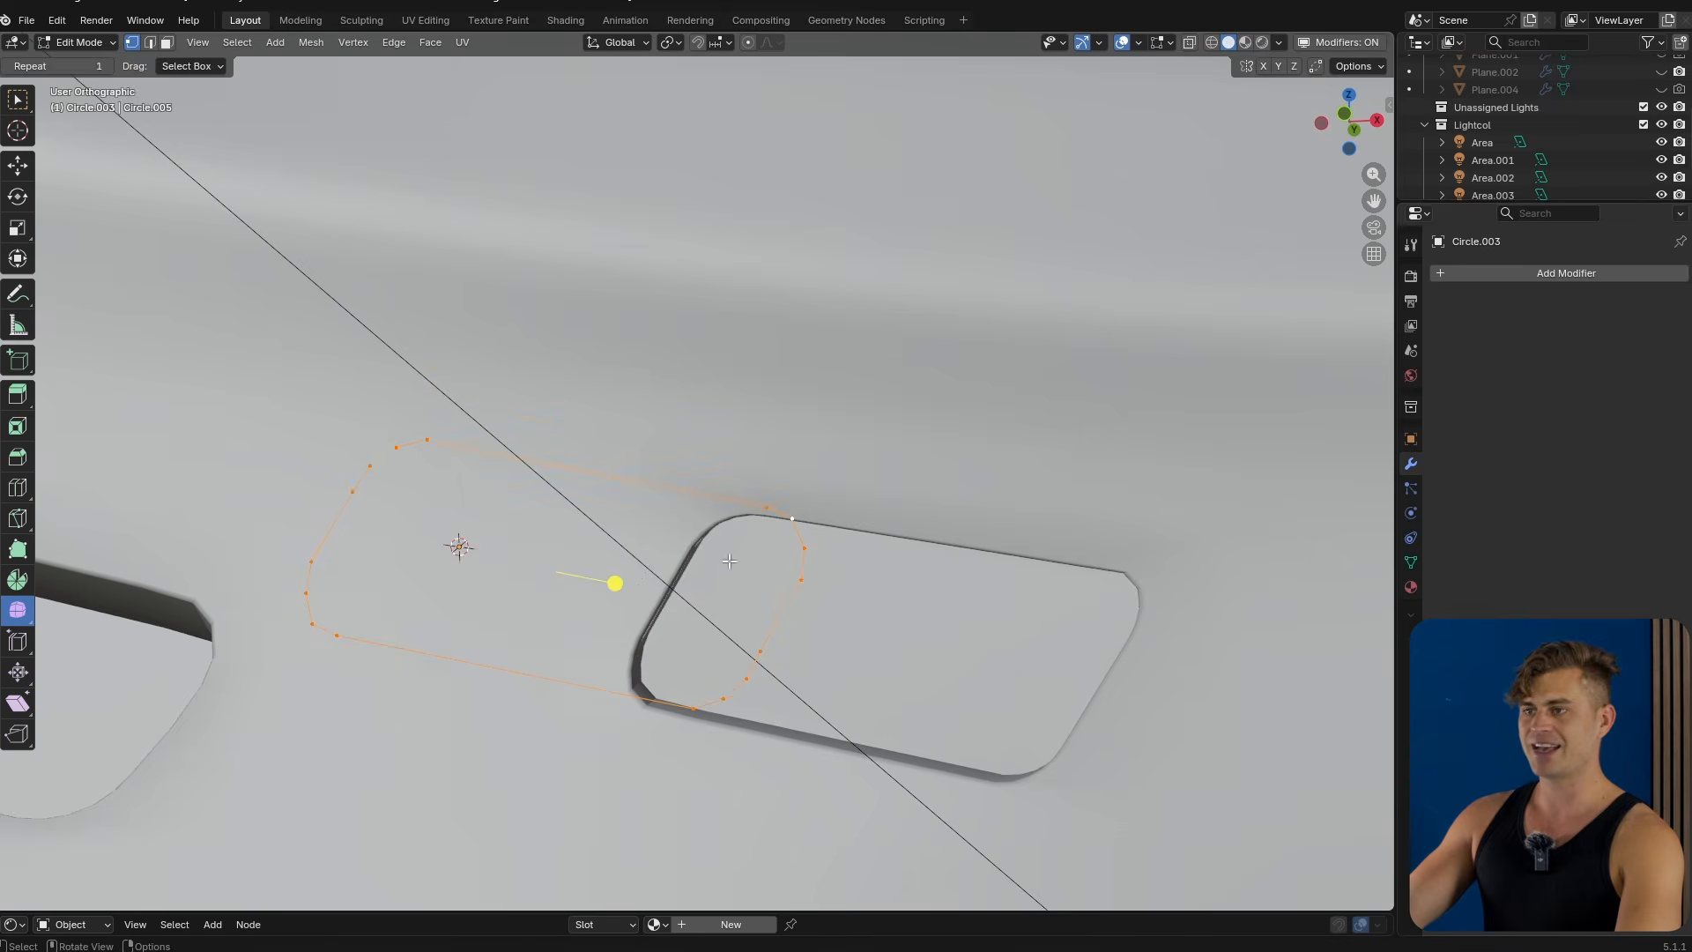
Move the traced outline object onto the midsole surface over the cutout.
{"action": "middle_click_drag", "start_coordinate": [700, 608], "coordinate": [844, 627]}
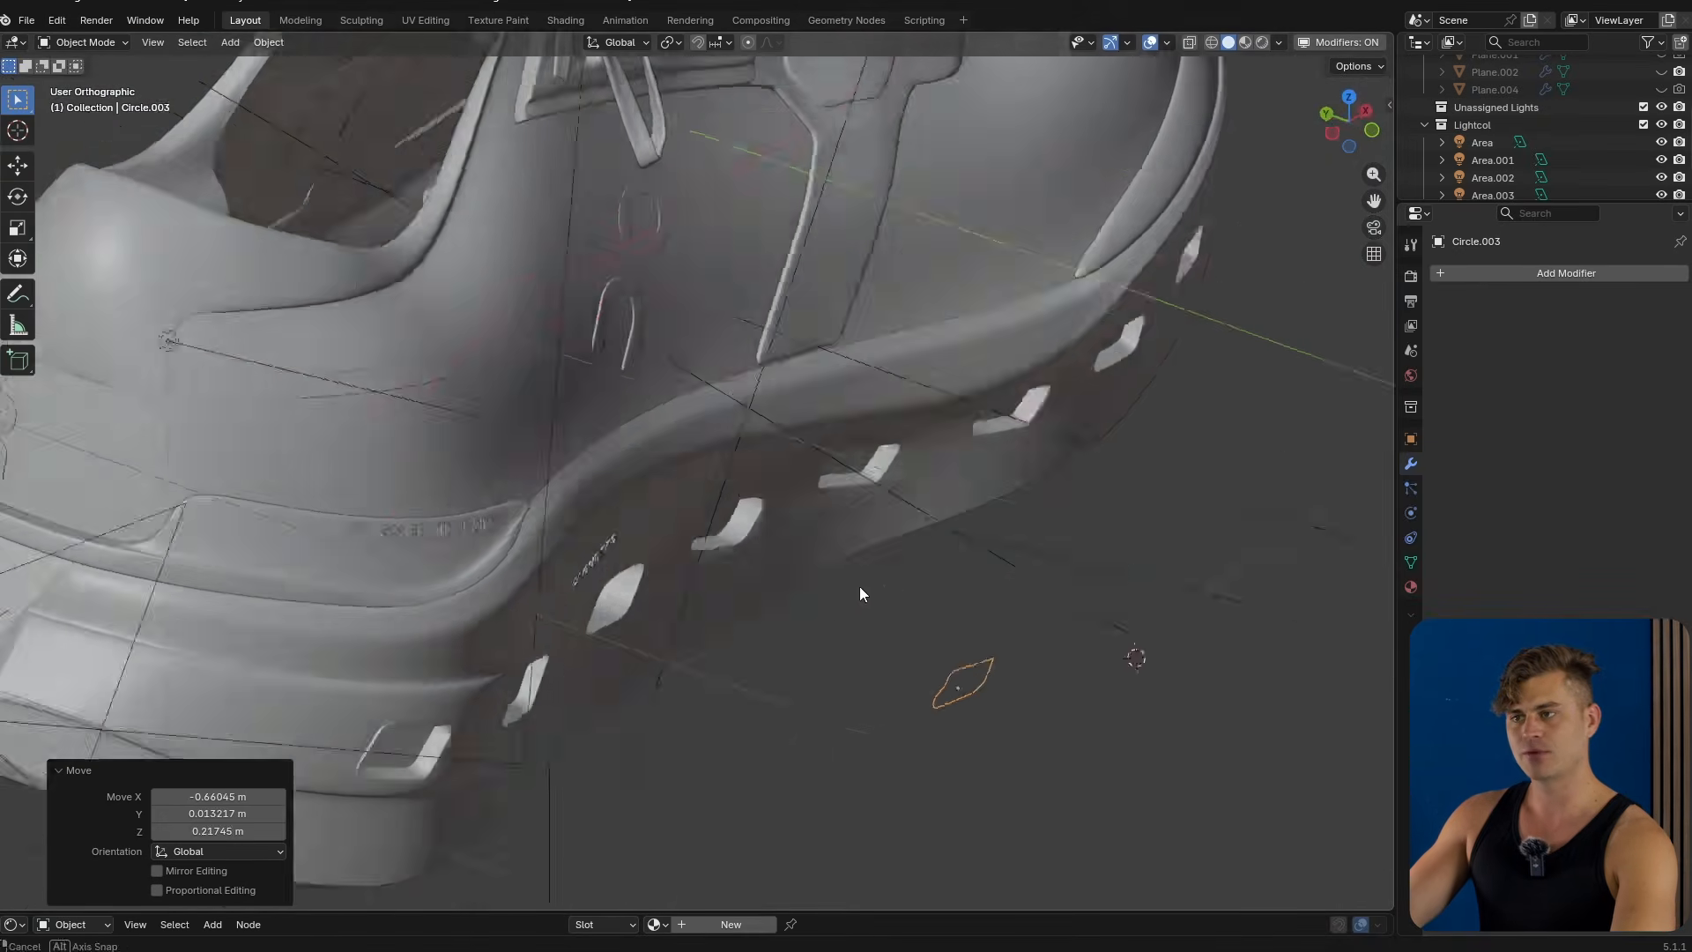
{"action": "key", "text": "g"}
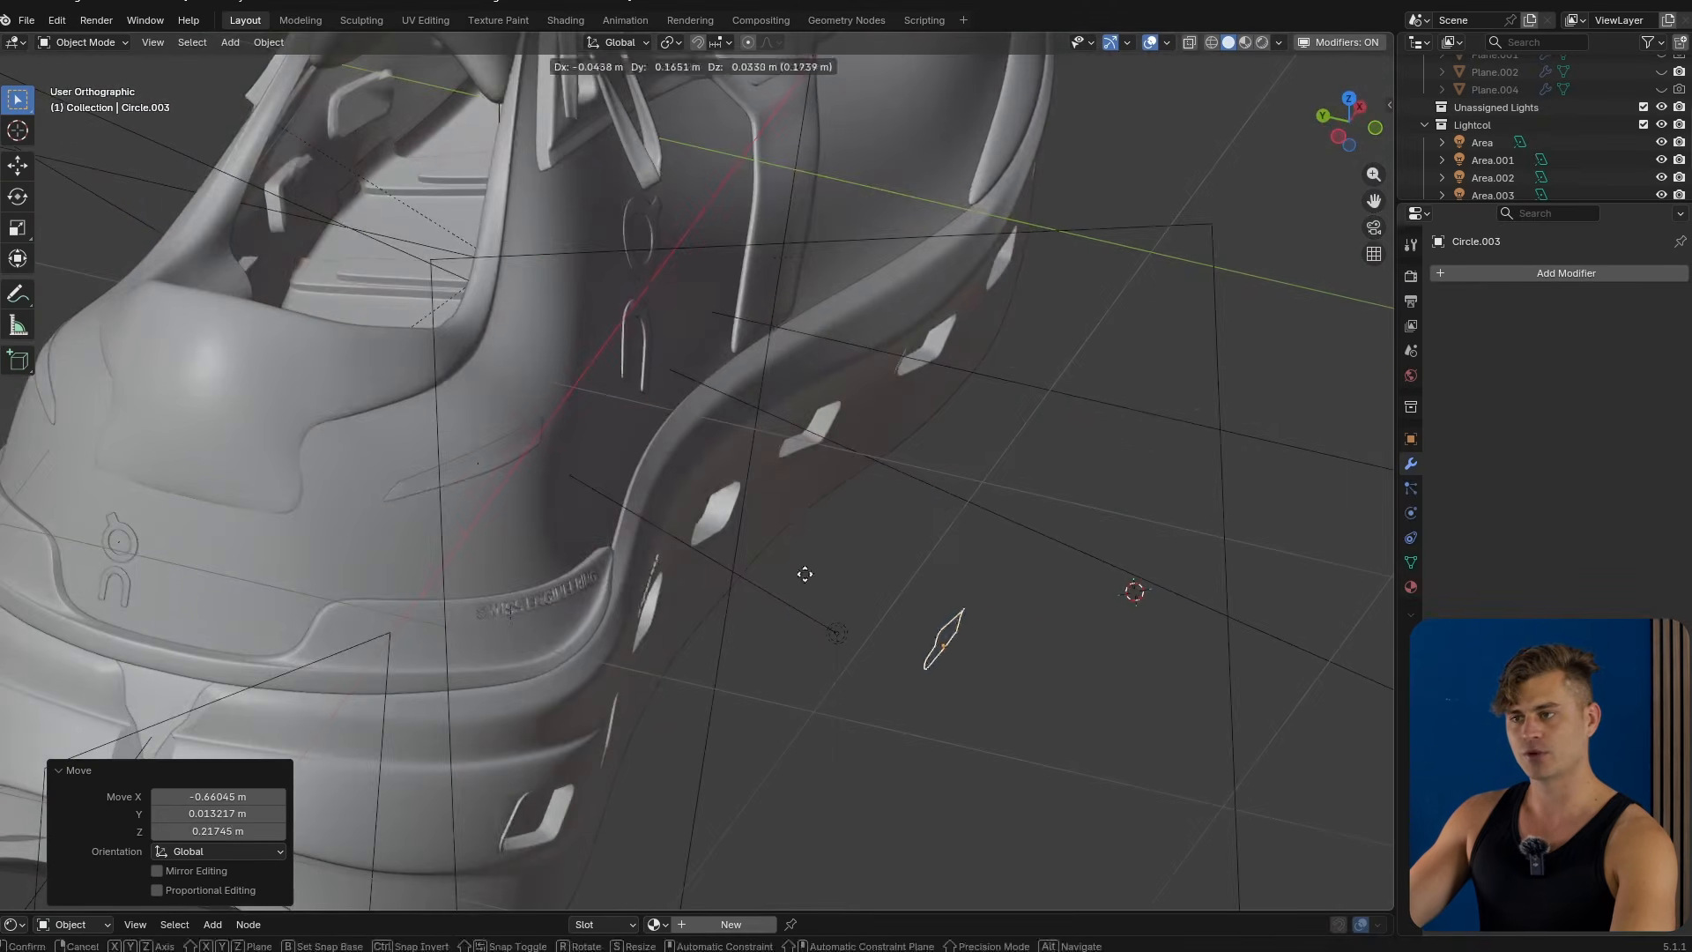
{"action": "left_click", "coordinate": [656, 518]}
{"action": "middle_click_drag", "start_coordinate": [658, 520], "coordinate": [611, 694]}
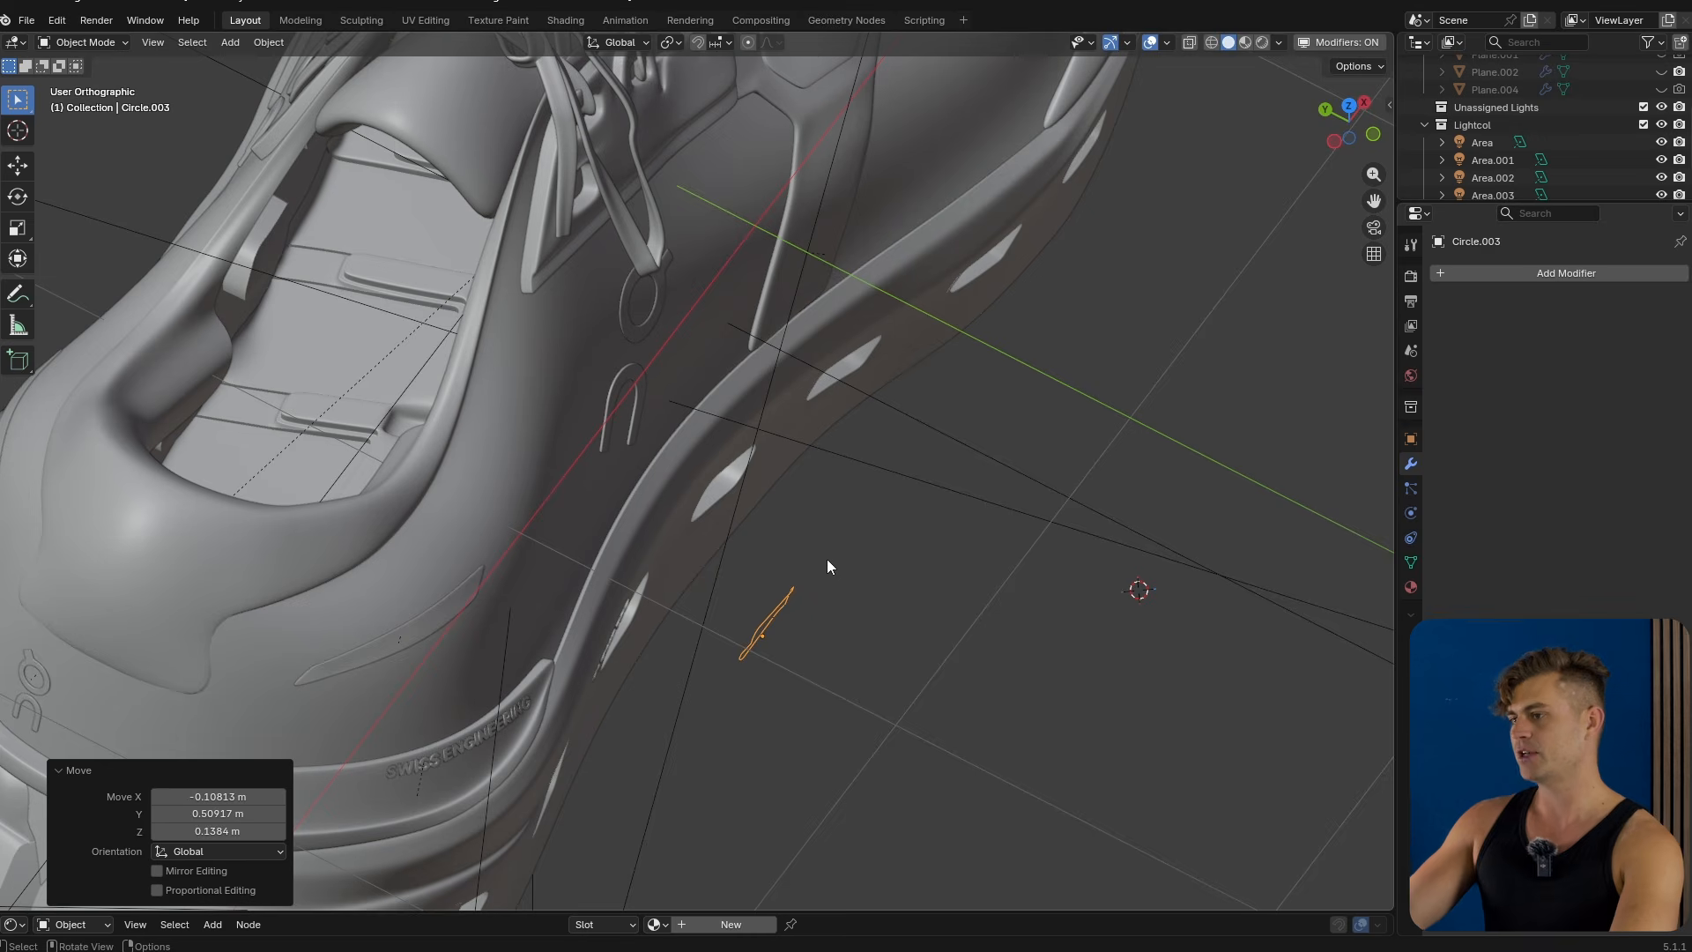
{"action": "middle_click_drag", "start_coordinate": [875, 542], "coordinate": [846, 512]}
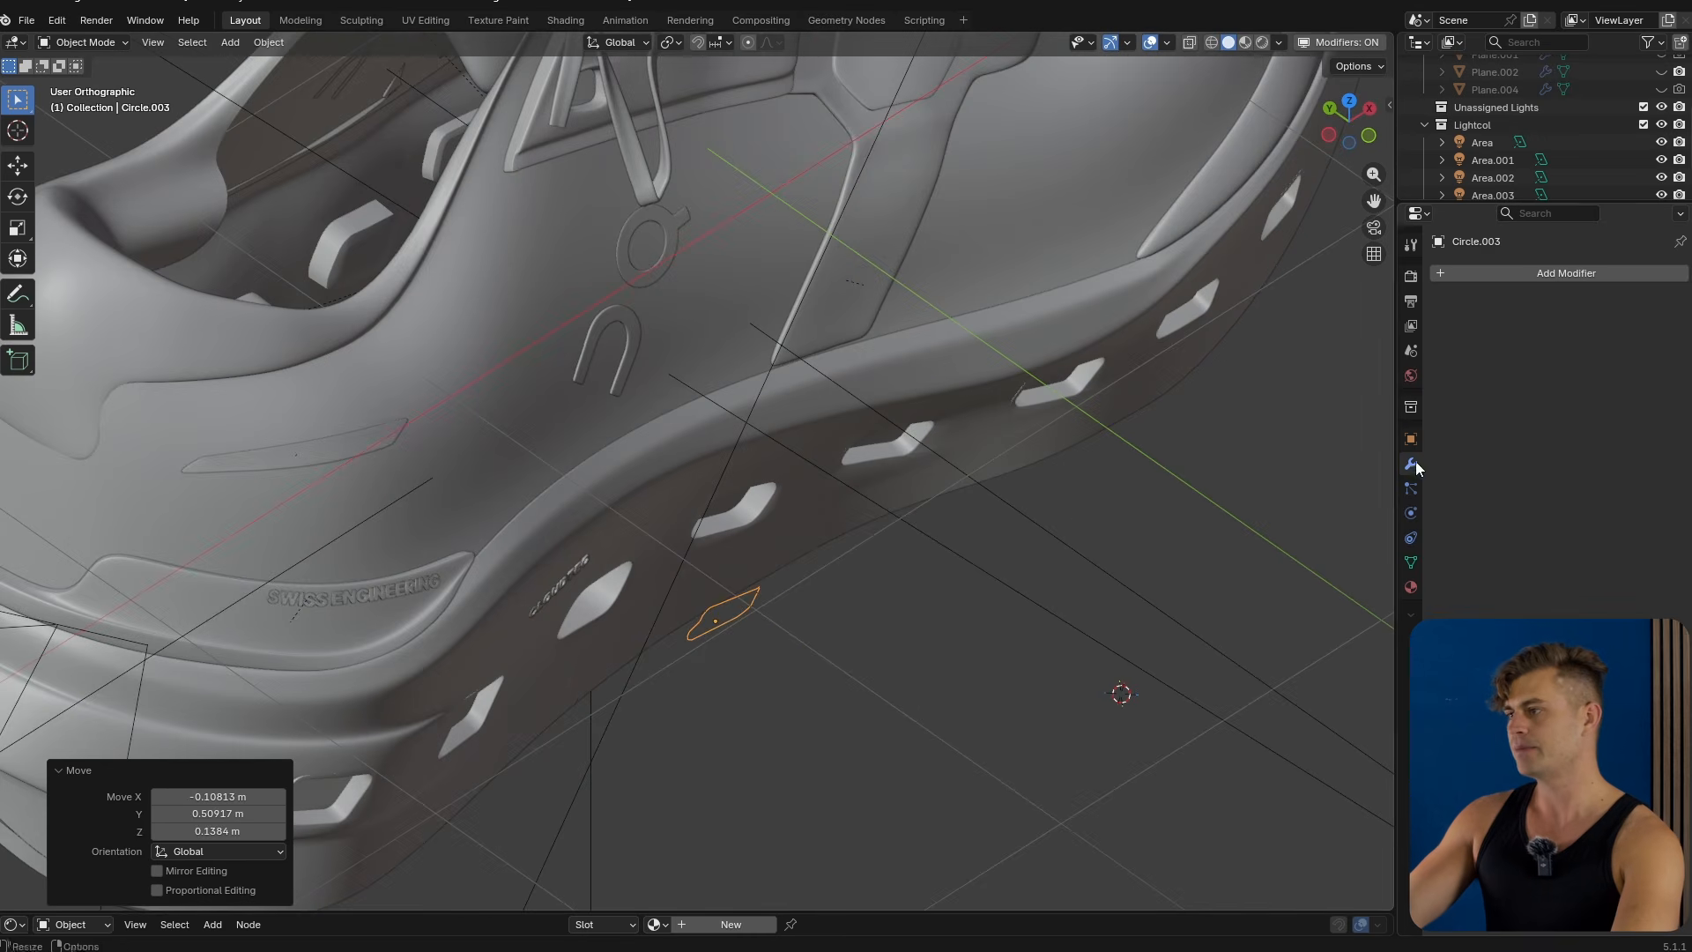
Add a Shrinkwrap modifier to the outline and pick the midsole mesh Plane.003 as its target.
{"action": "left_click", "coordinate": [1535, 268]}
{"action": "type", "text": "shrink"}
{"action": "key", "text": "Return"}
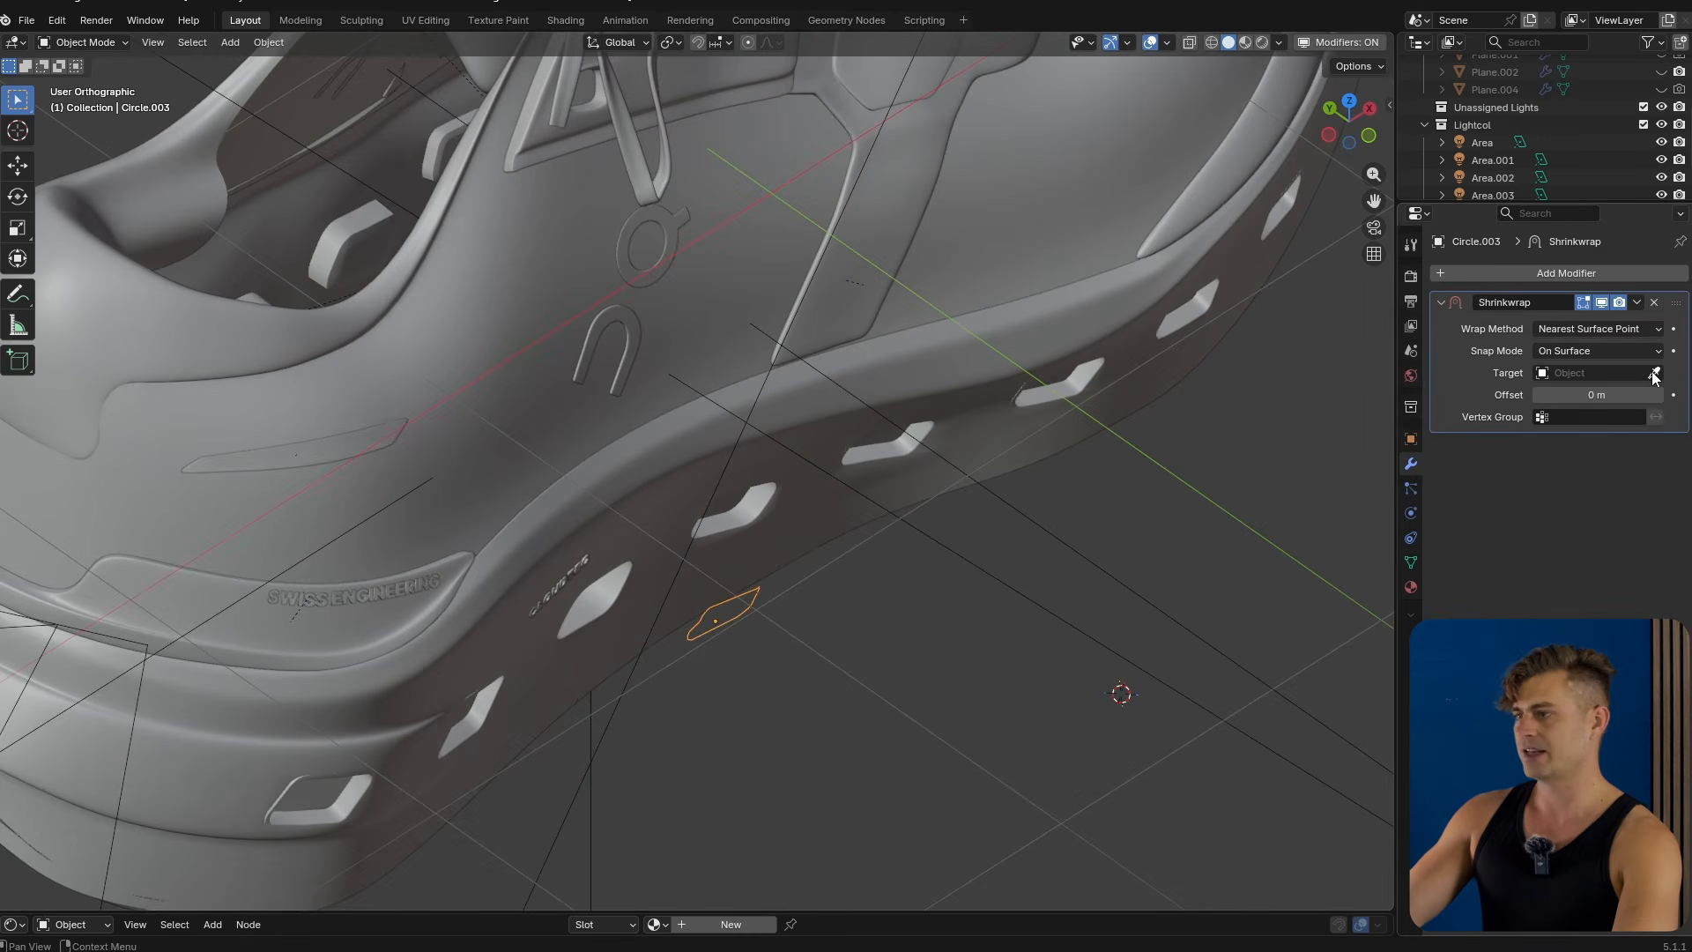
{"action": "left_click", "coordinate": [1654, 374]}
{"action": "left_click", "coordinate": [670, 489]}
Try the Project, Nearest Vertex and Target Normal Project wrap methods, returning to Nearest Surface Point.
{"action": "middle_click_drag", "start_coordinate": [657, 511], "coordinate": [600, 437]}
{"action": "scroll", "coordinate": [600, 437], "scroll_direction": "up", "scroll_amount": 6}
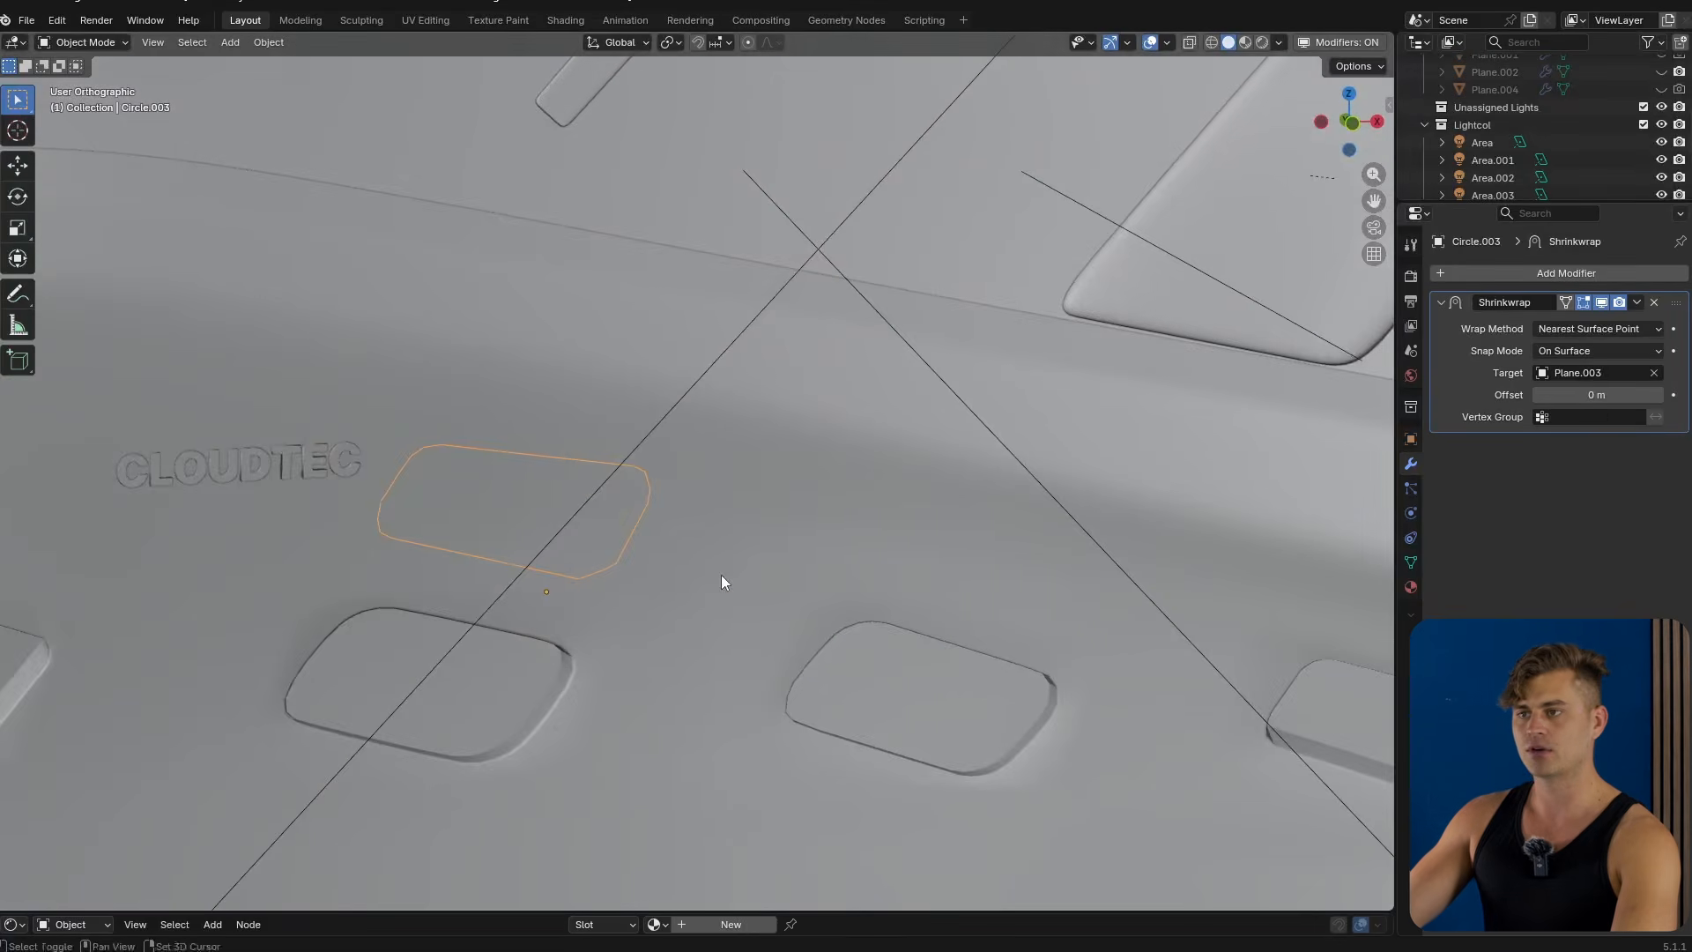
{"action": "middle_click_drag", "start_coordinate": [721, 581], "coordinate": [793, 577]}
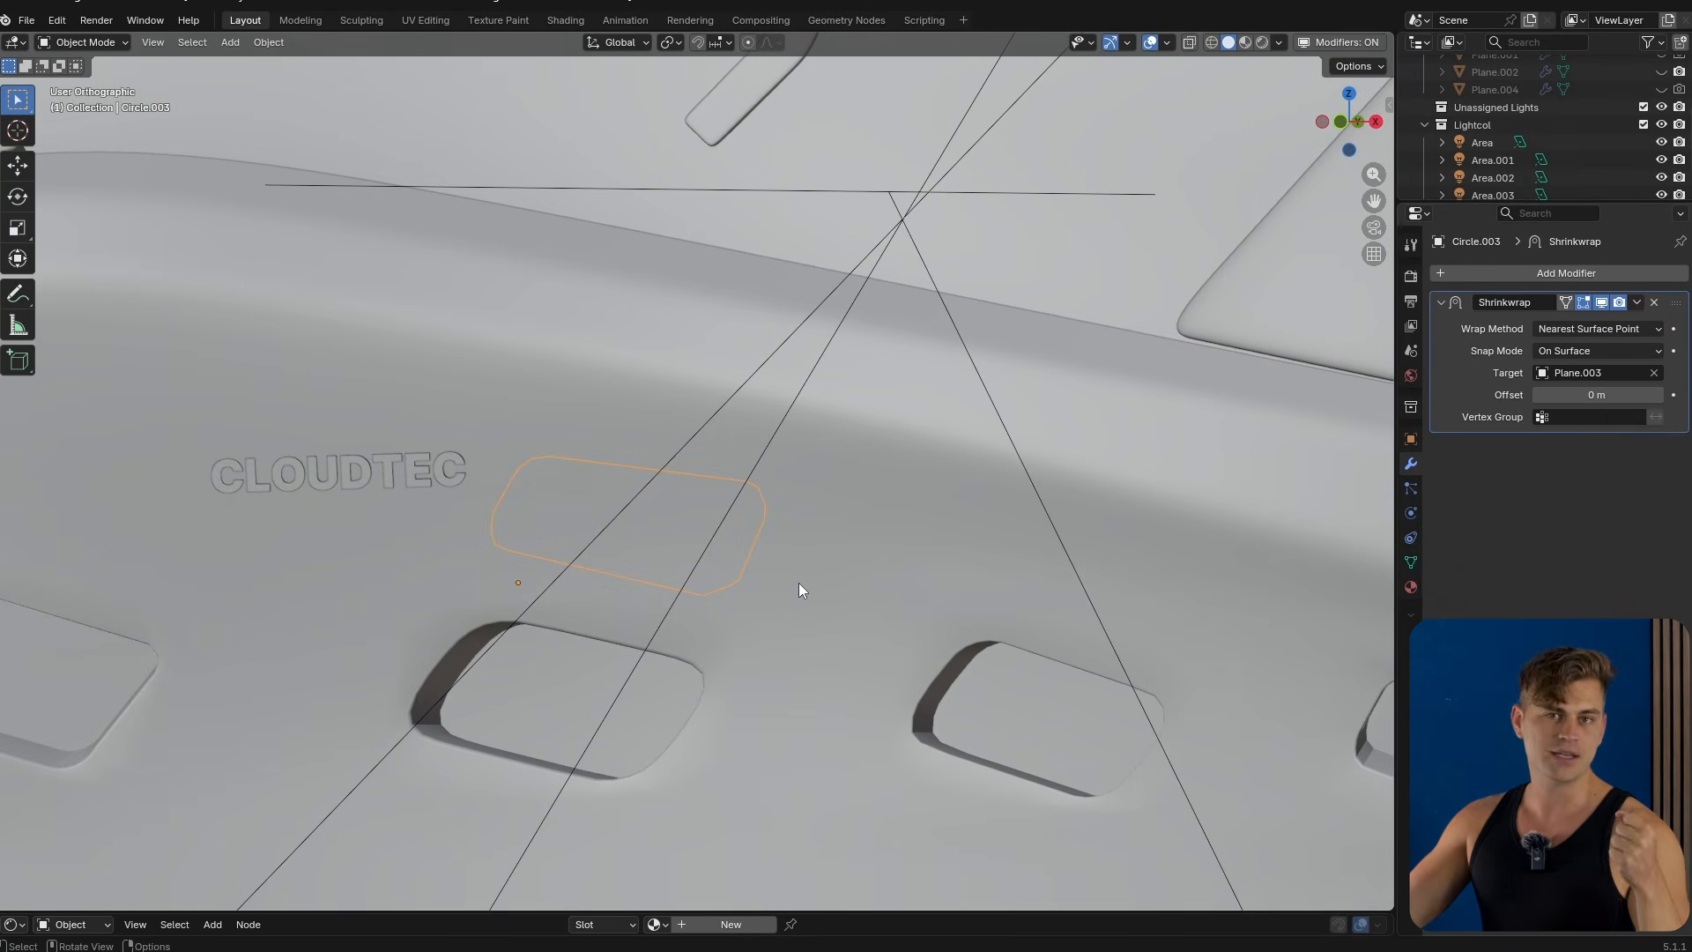
{"action": "left_click", "coordinate": [1582, 328]}
{"action": "left_click", "coordinate": [1559, 374]}
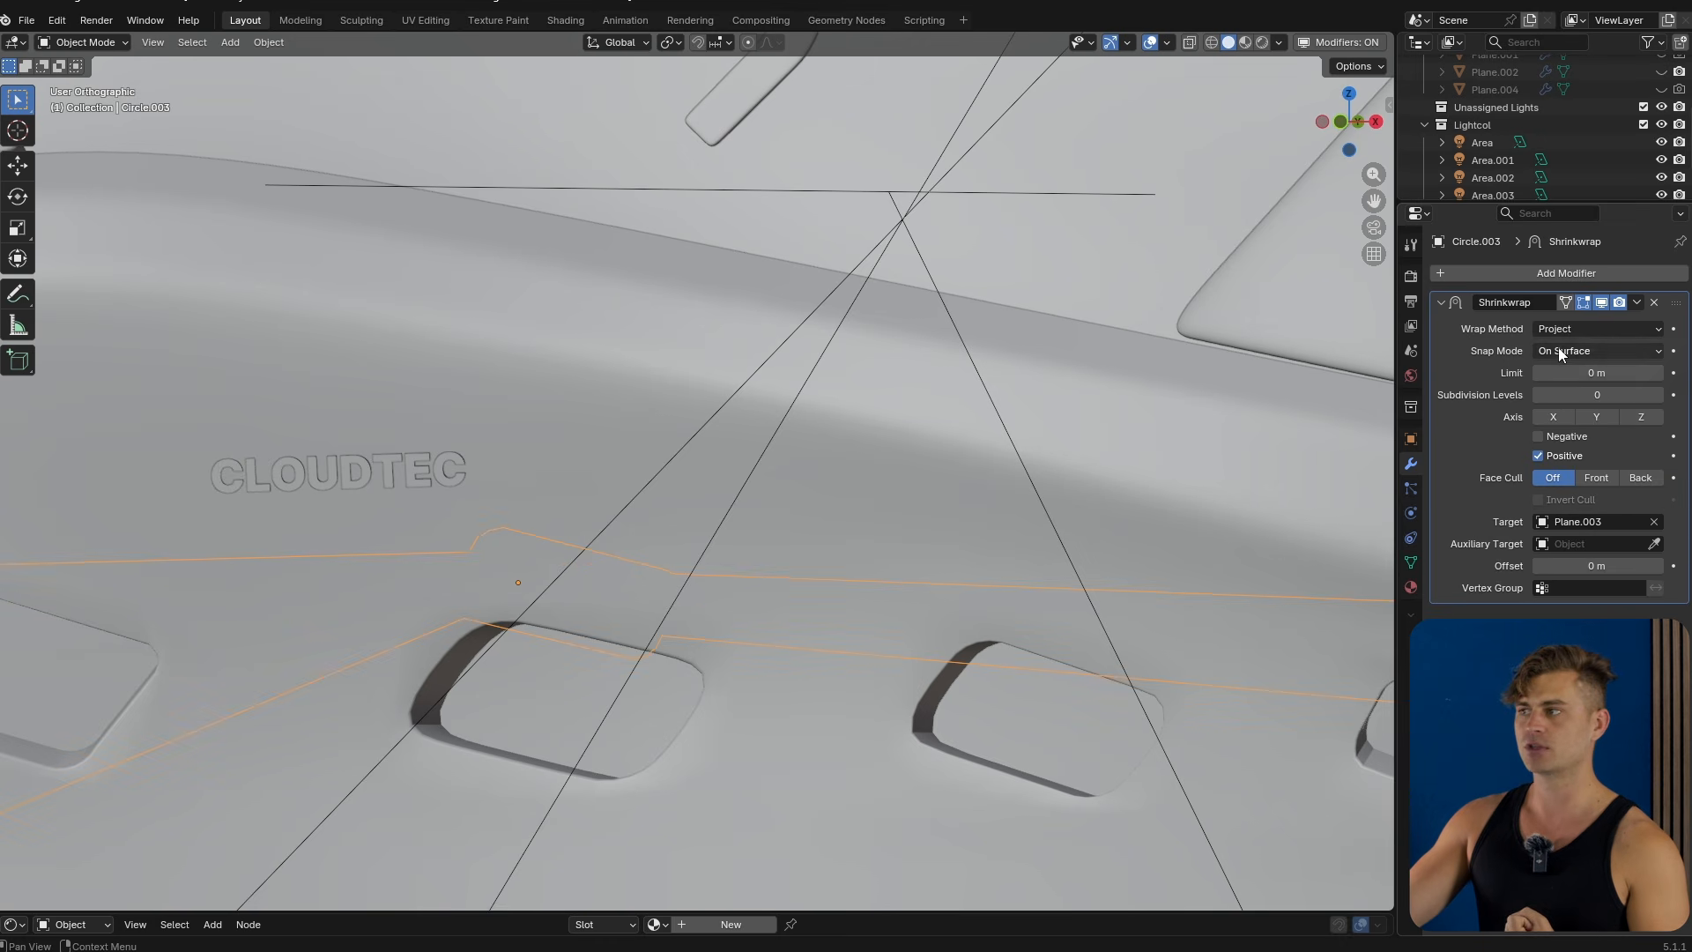
{"action": "left_click", "coordinate": [1577, 329]}
{"action": "left_click", "coordinate": [1588, 391]}
{"action": "left_click", "coordinate": [1580, 330]}
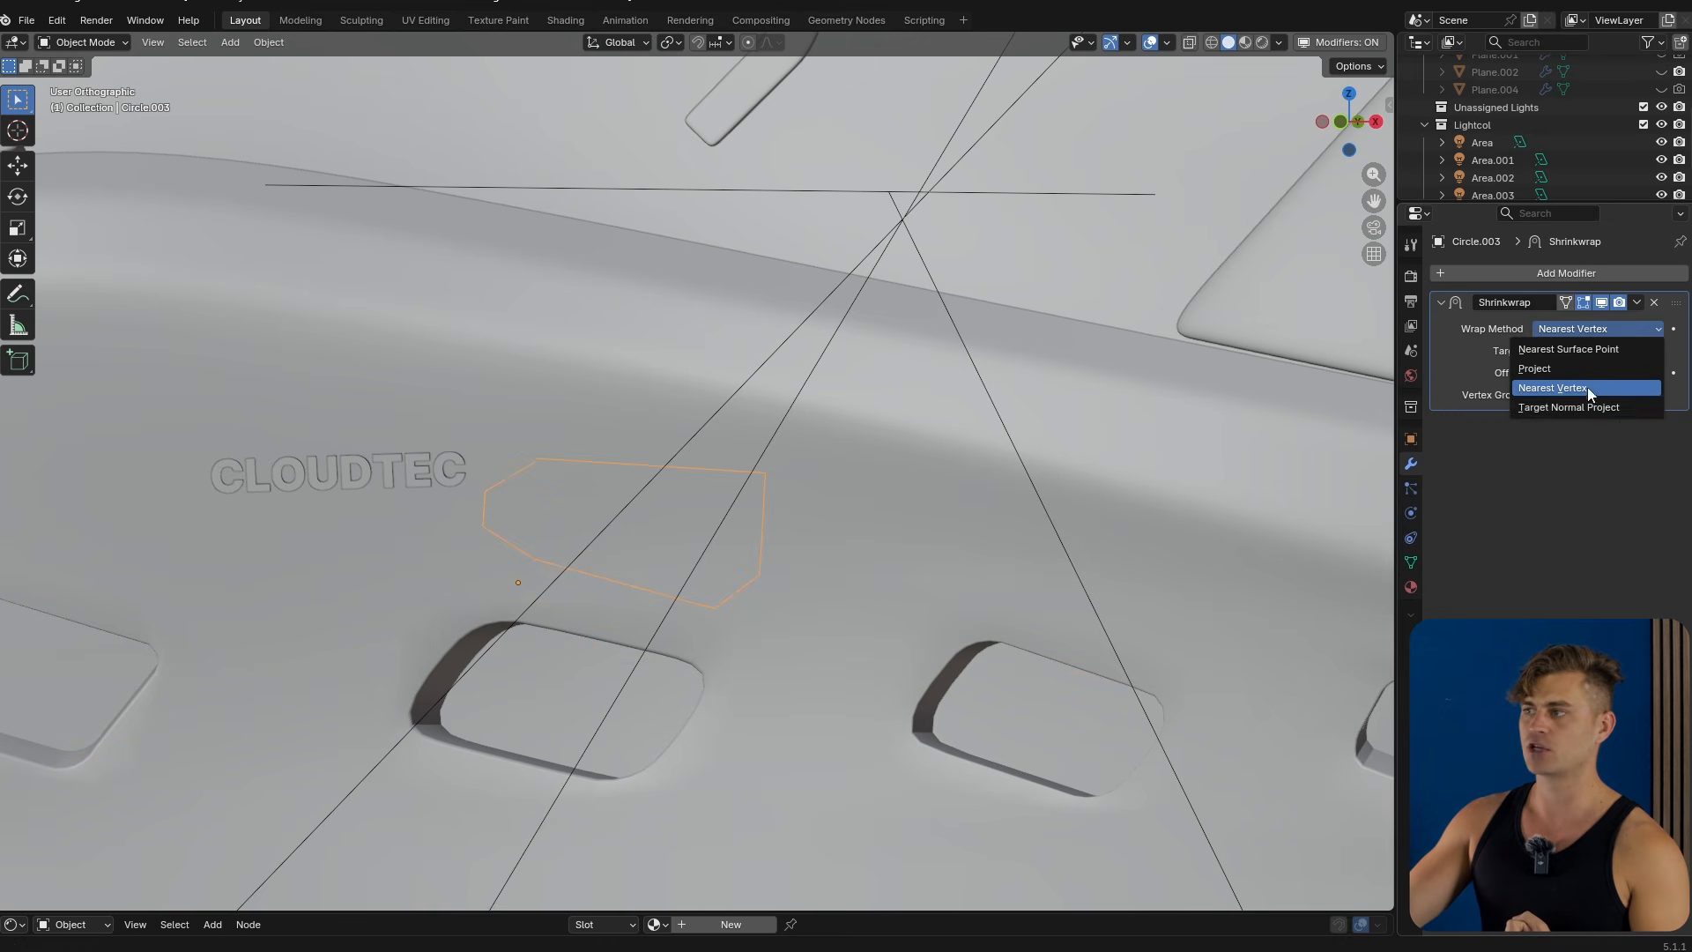
{"action": "left_click", "coordinate": [1588, 407]}
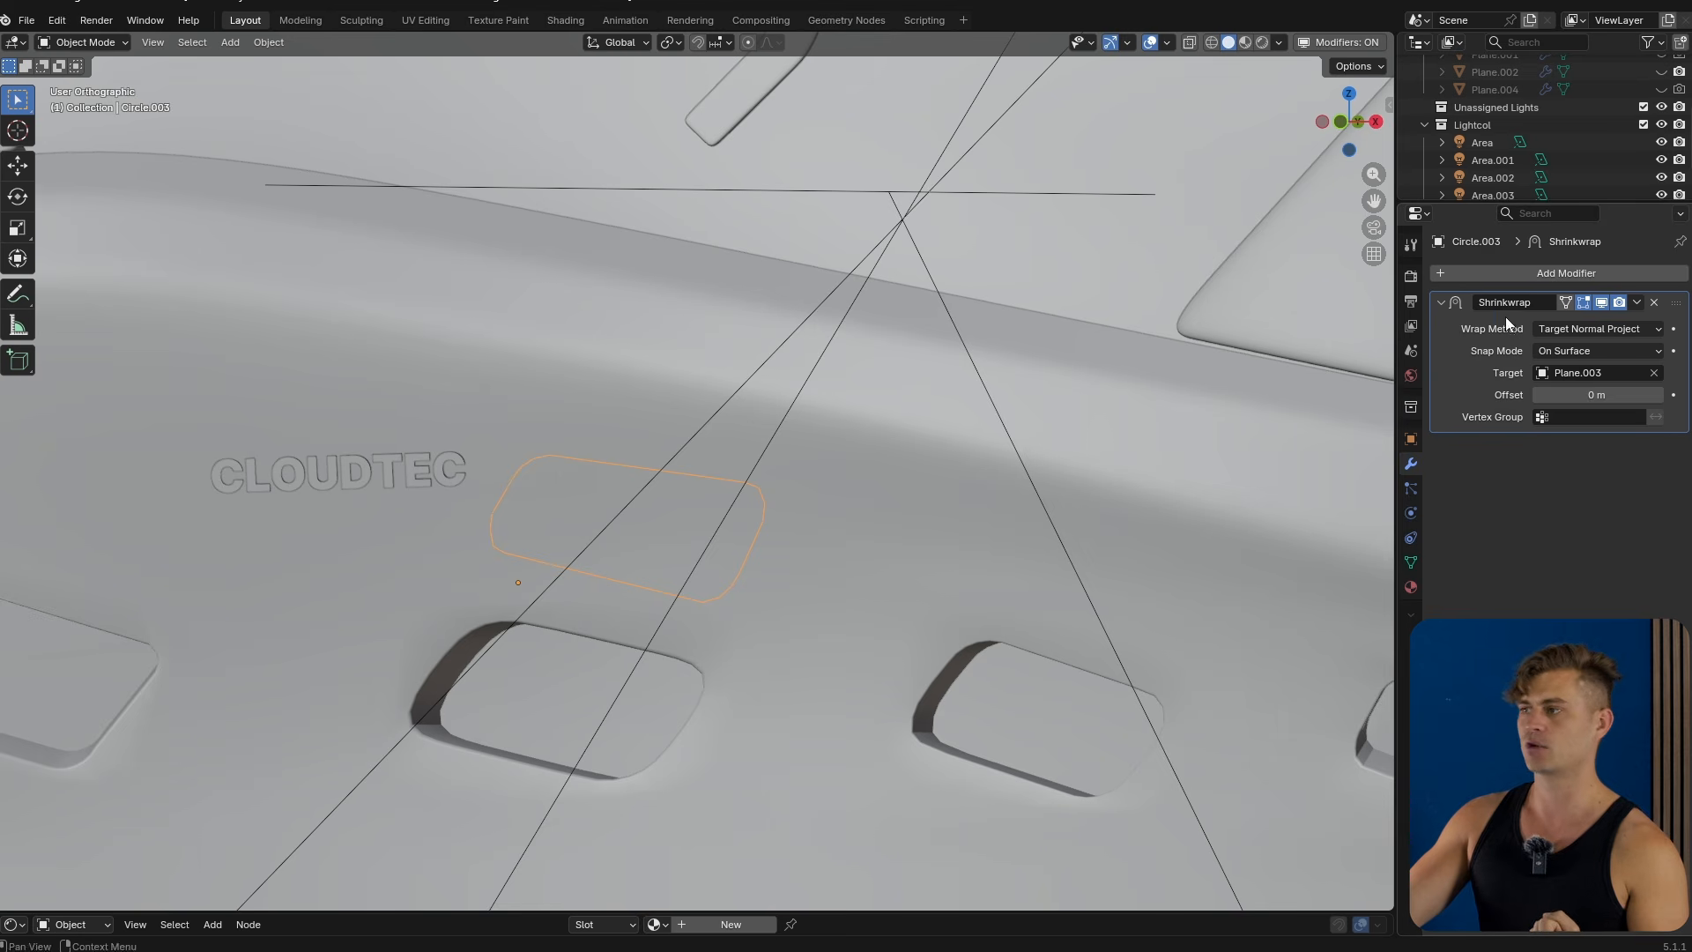
{"action": "left_click", "coordinate": [1586, 329]}
{"action": "left_click", "coordinate": [1596, 344]}
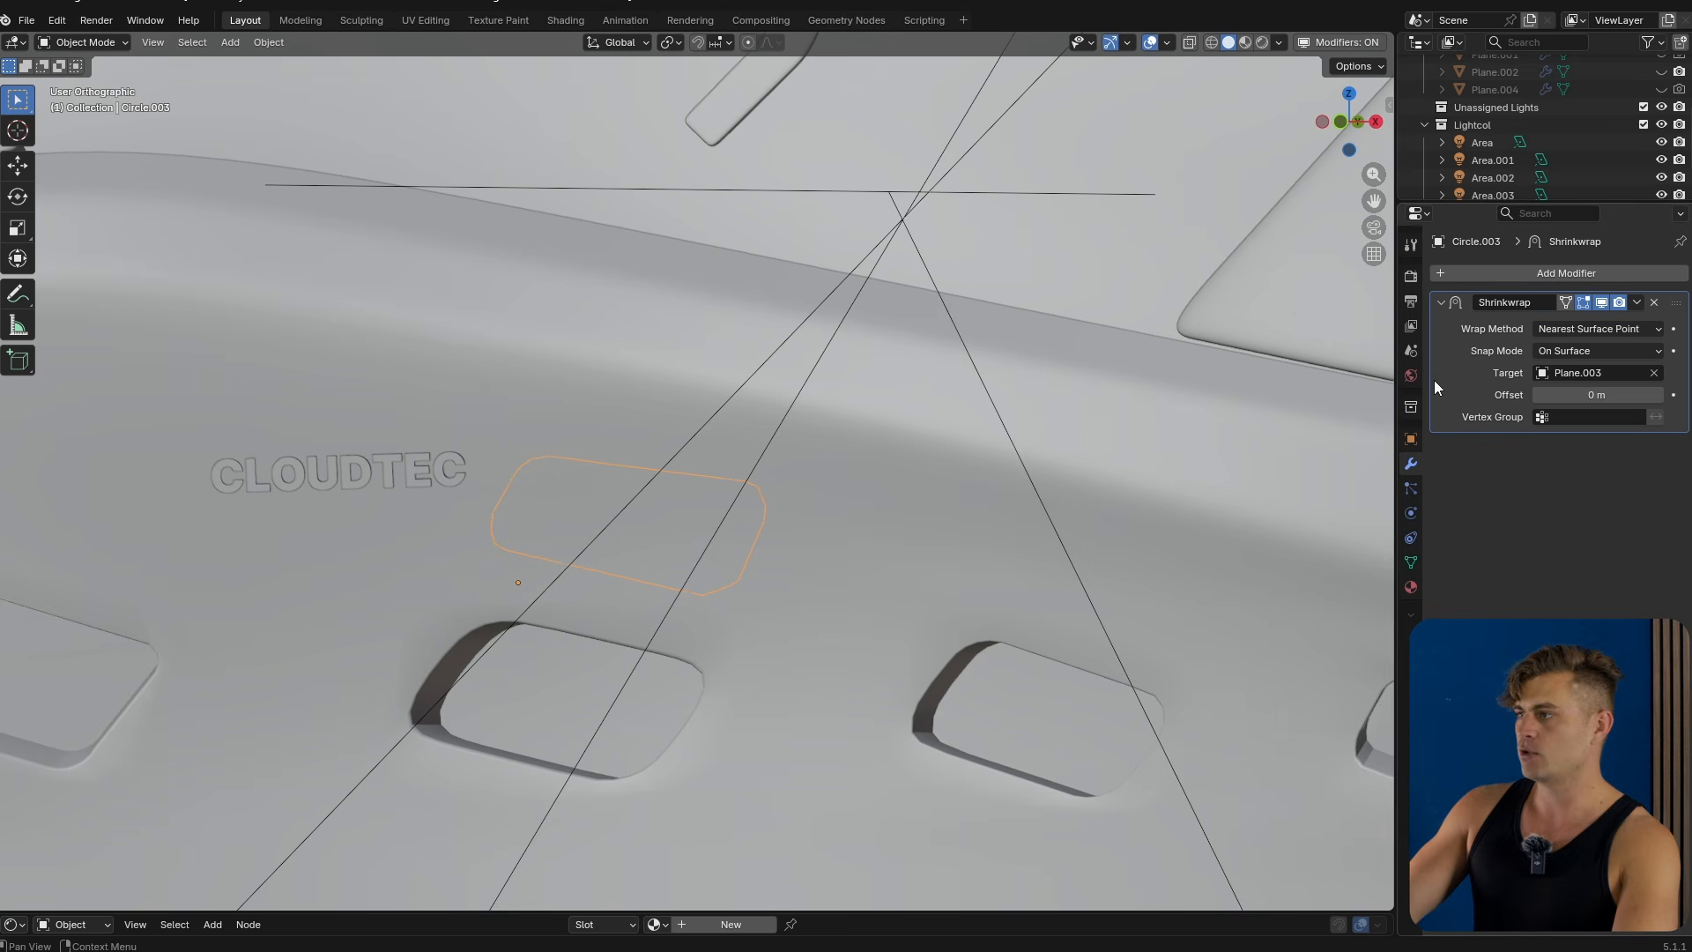
Apply the Shrinkwrap, then select the ring of midsole faces enclosing the traced outline.
{"action": "key", "text": "ctrl+a"}
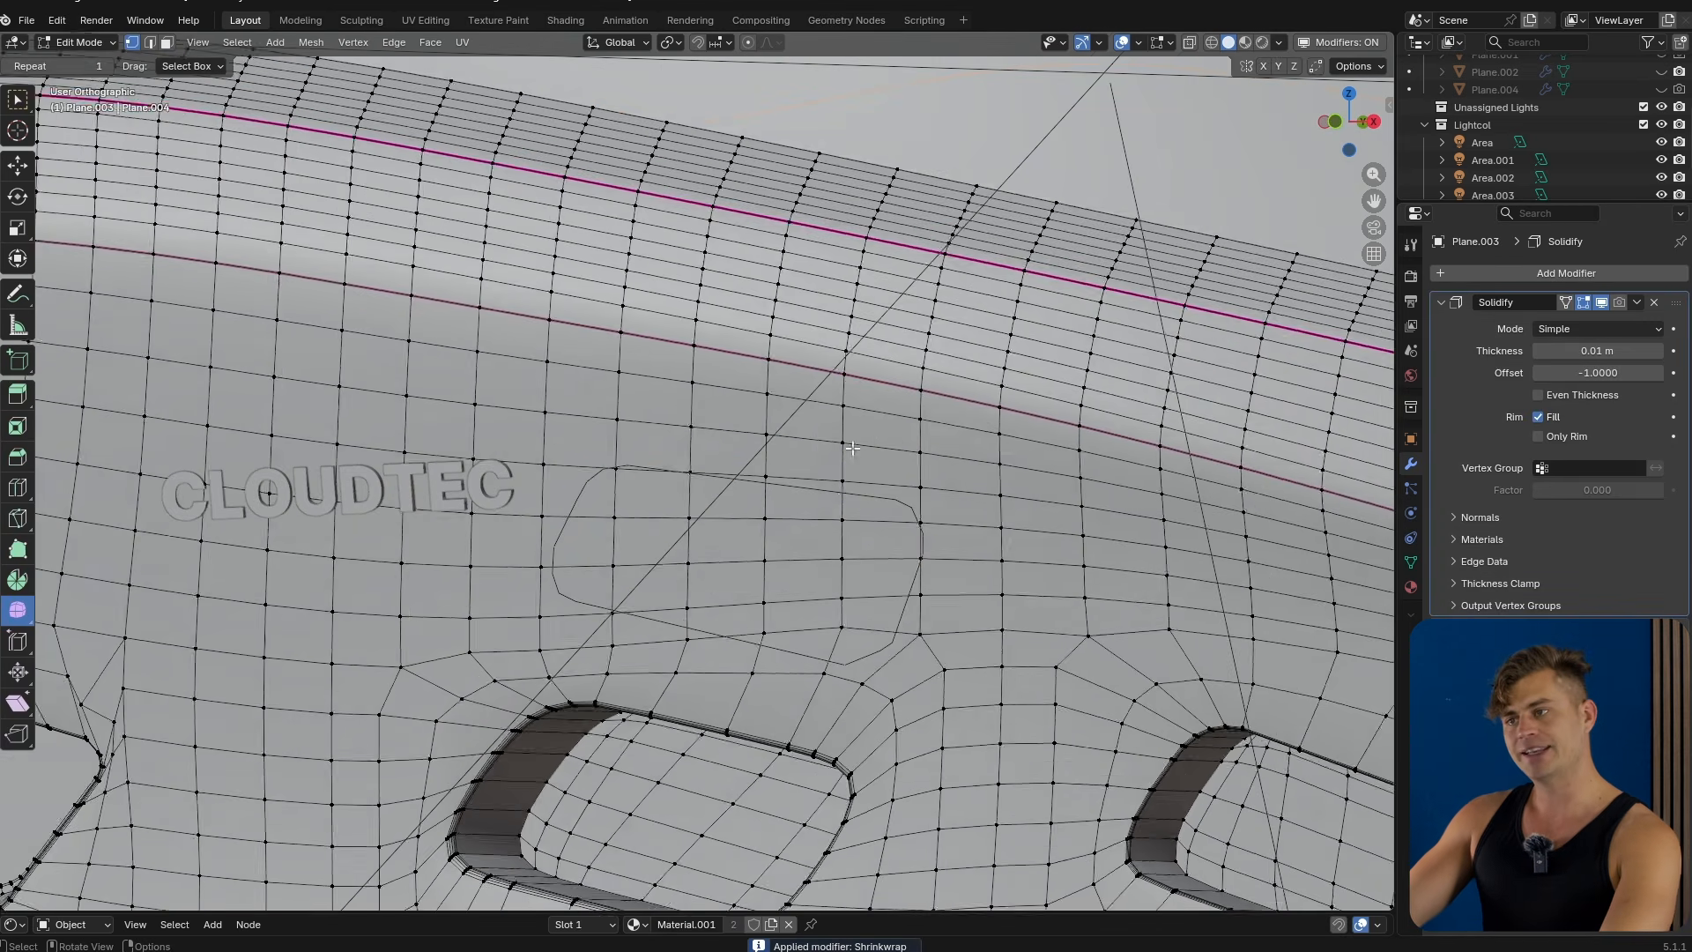
{"action": "middle_click_drag", "start_coordinate": [852, 448], "coordinate": [881, 493]}
{"action": "key", "text": "3"}
{"action": "left_click", "coordinate": [890, 506]}
{"action": "left_click", "coordinate": [577, 491], "text": "ctrl"}
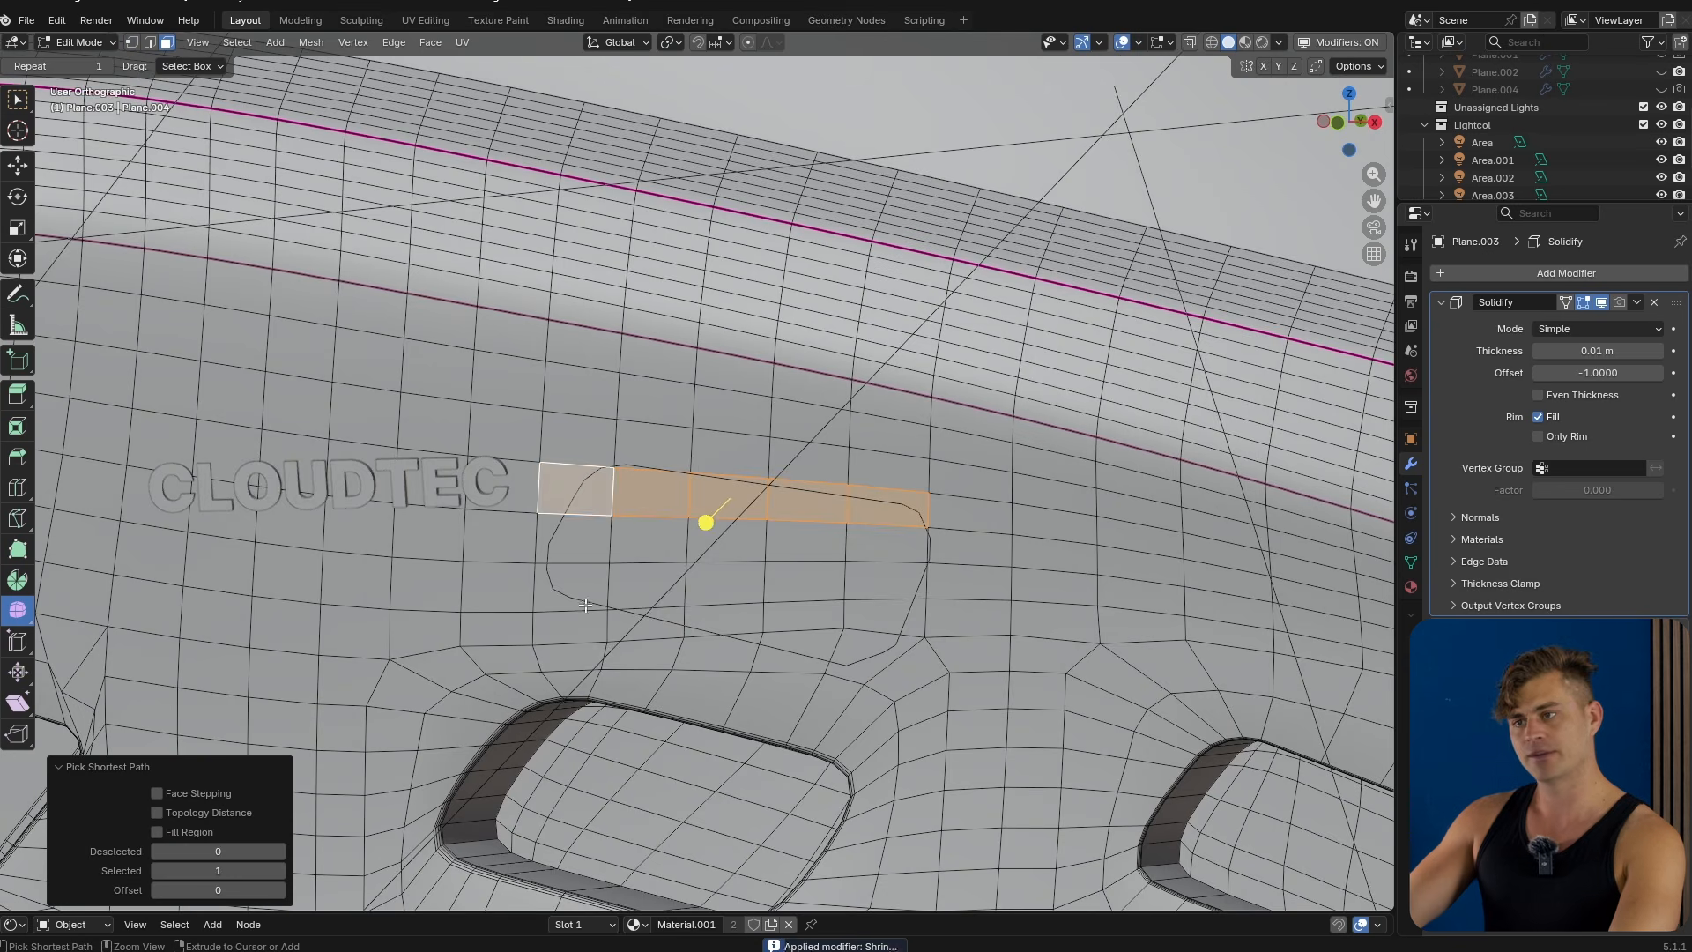
{"action": "left_click", "coordinate": [579, 624], "text": "ctrl"}
{"action": "left_click", "coordinate": [883, 641], "text": "ctrl"}
{"action": "left_click", "coordinate": [881, 542], "text": "ctrl"}
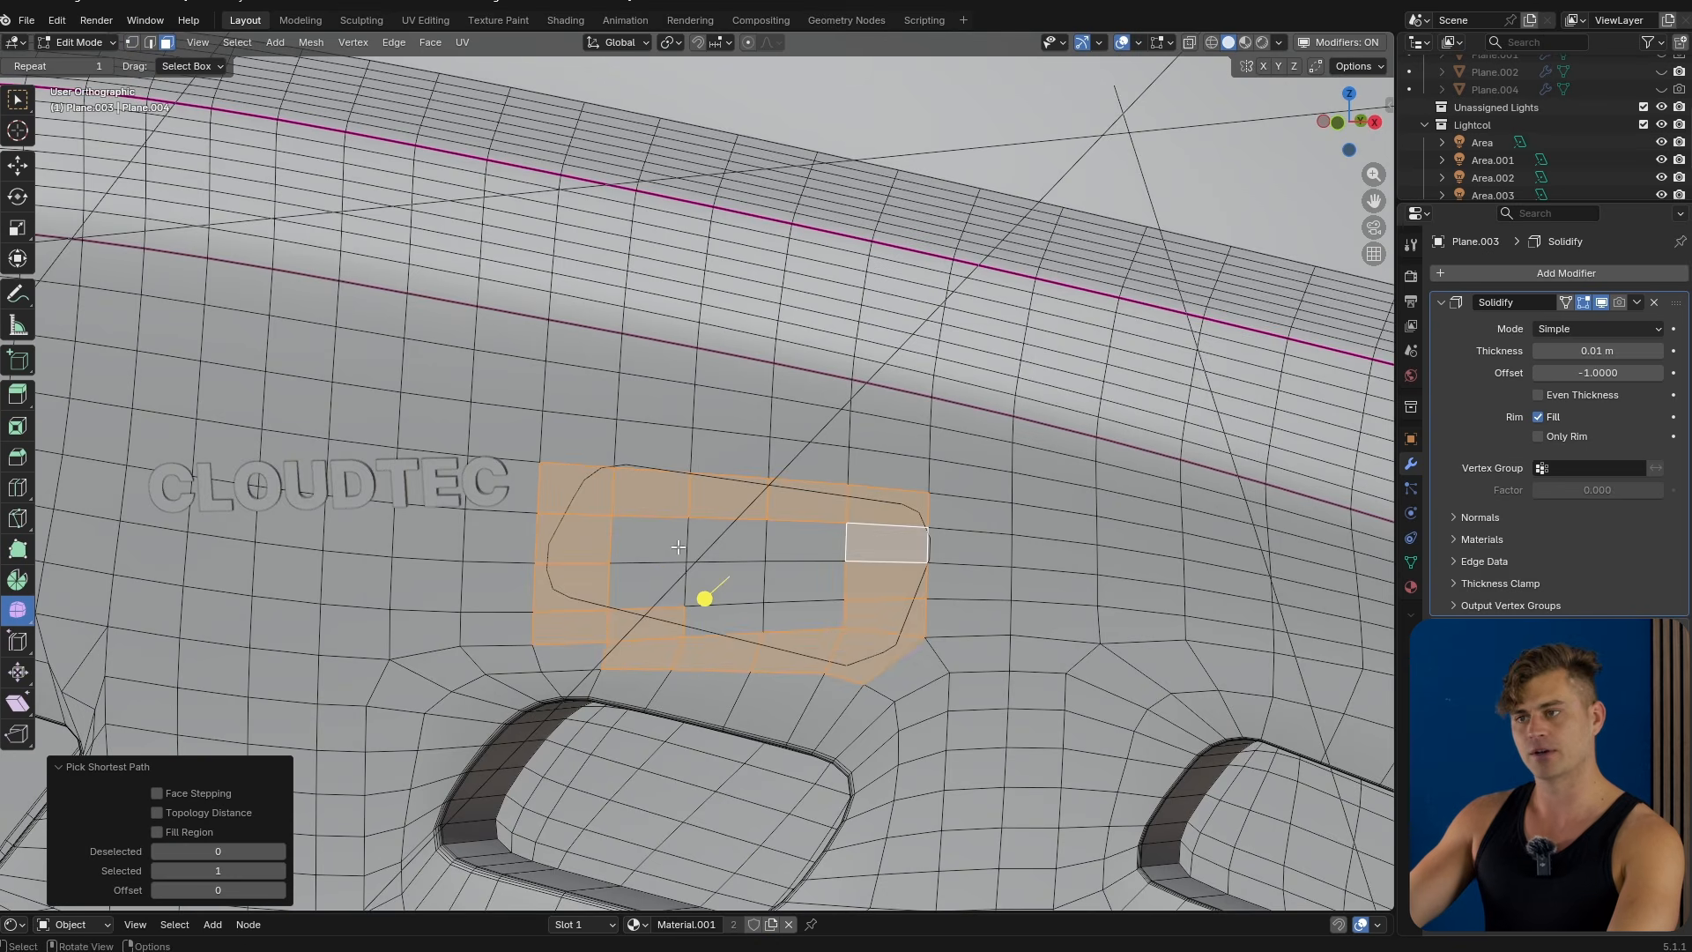
Select the hole's boundary loop together with the traced outline loop in vertex mode.
{"action": "key", "text": "Tab"}
{"action": "scroll", "coordinate": [889, 446], "scroll_direction": "up", "scroll_amount": 3}
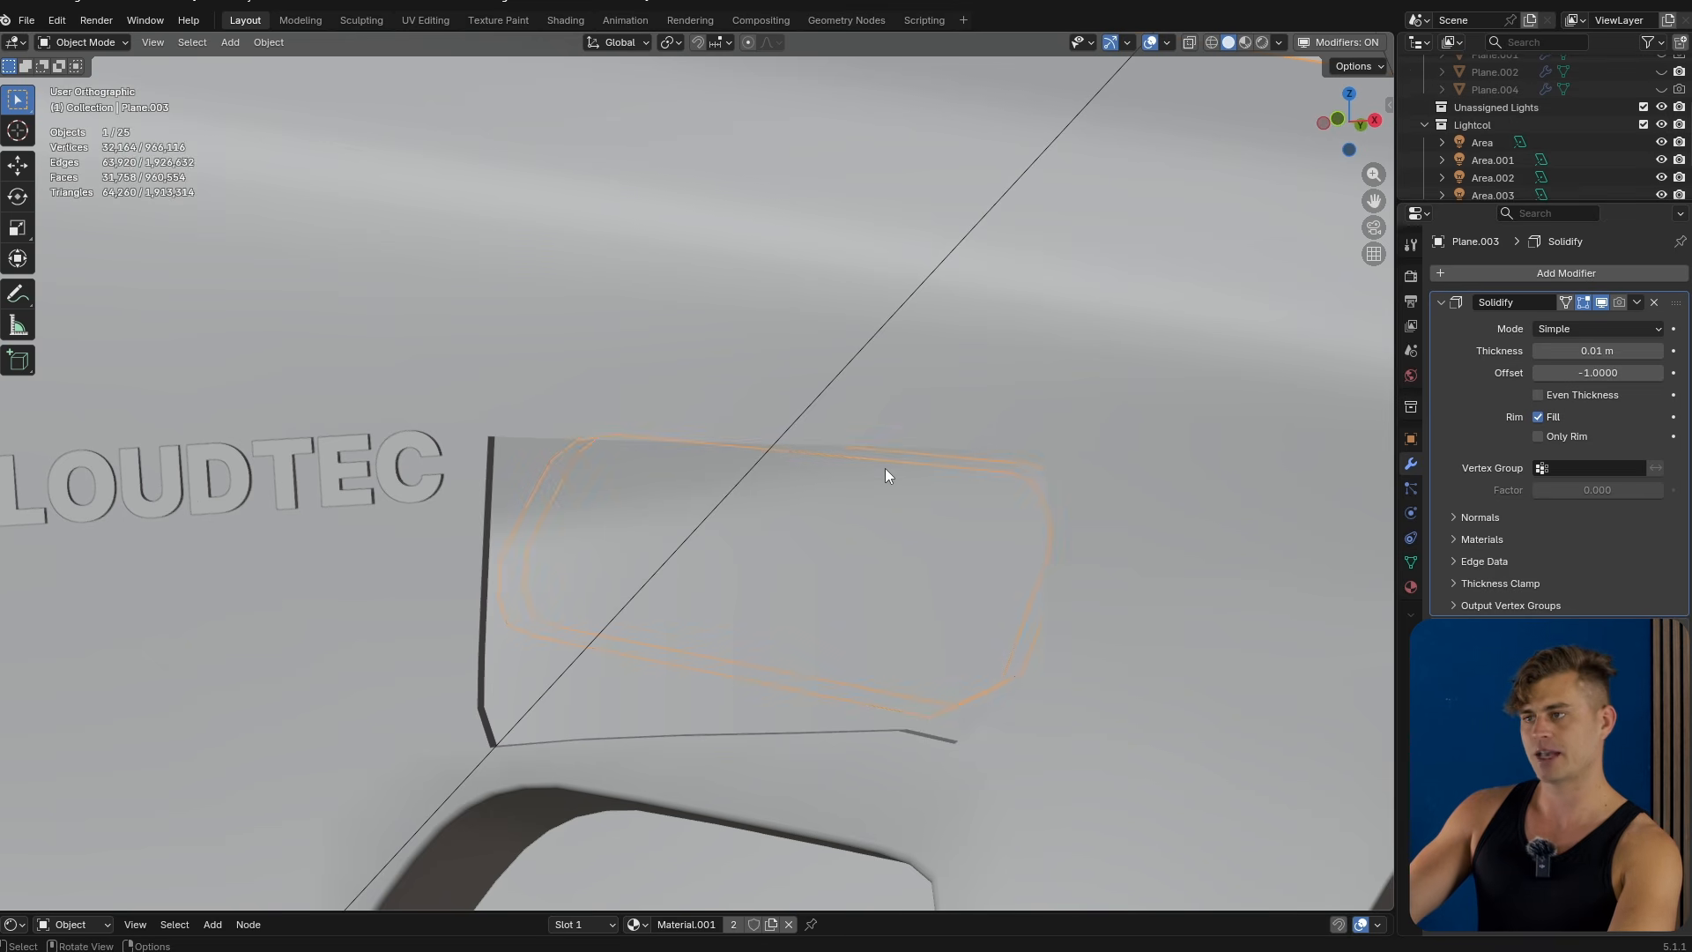
{"action": "key", "text": "Tab"}
{"action": "left_click", "coordinate": [878, 434], "text": "alt"}
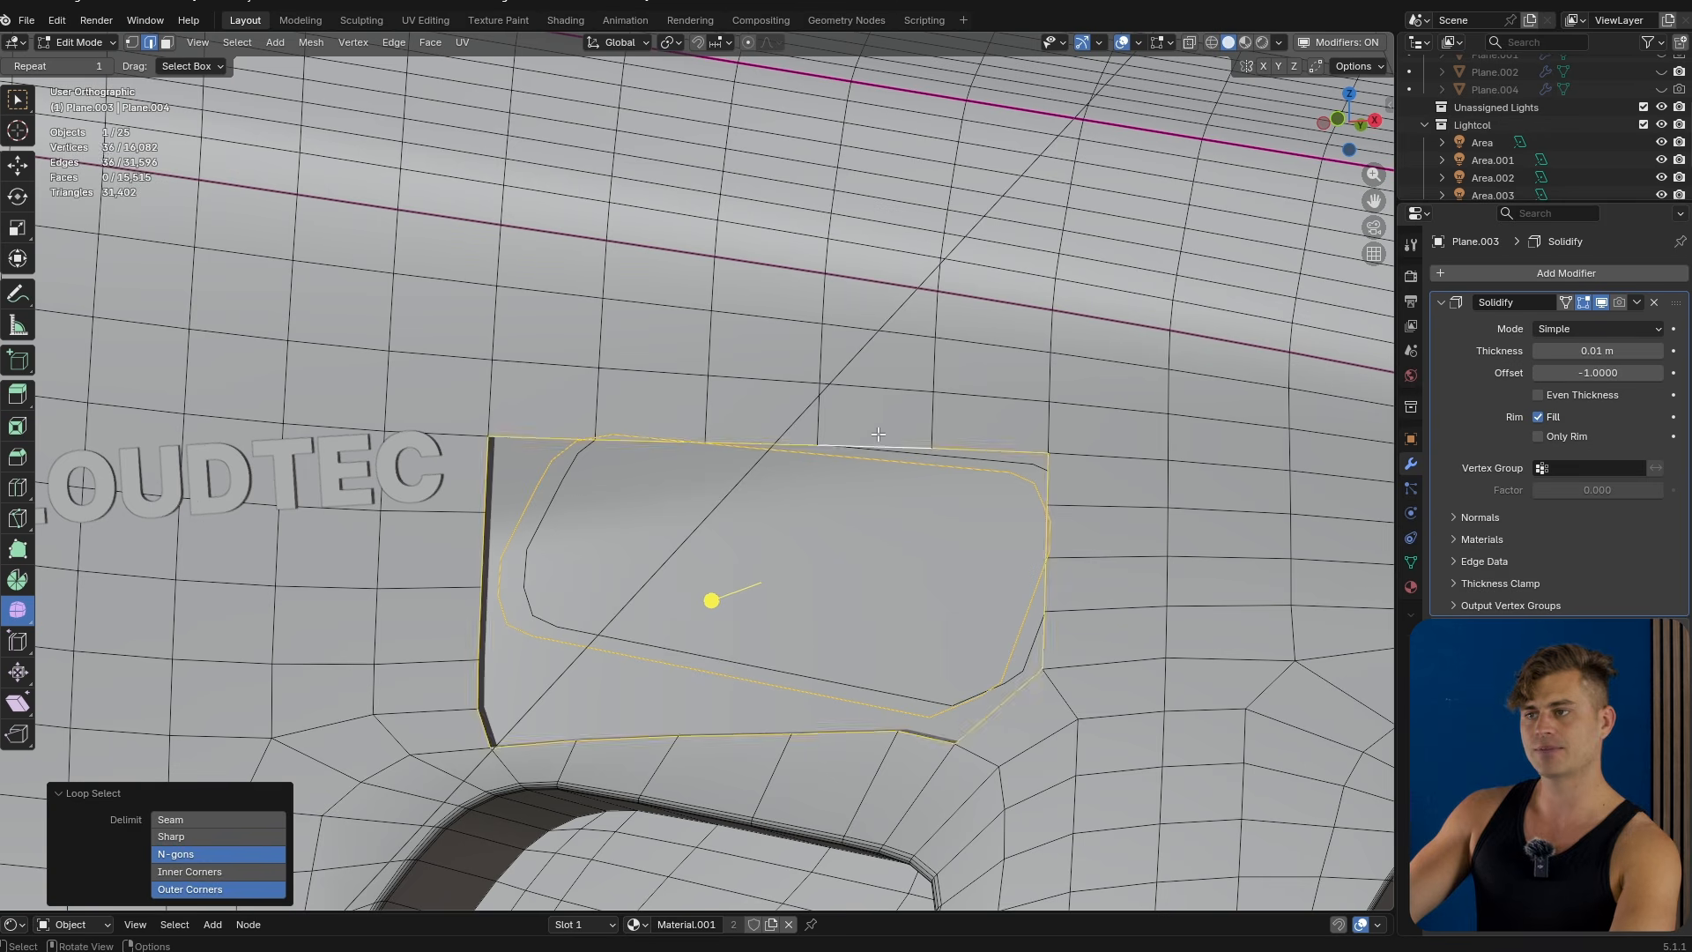
{"action": "key", "text": "1"}
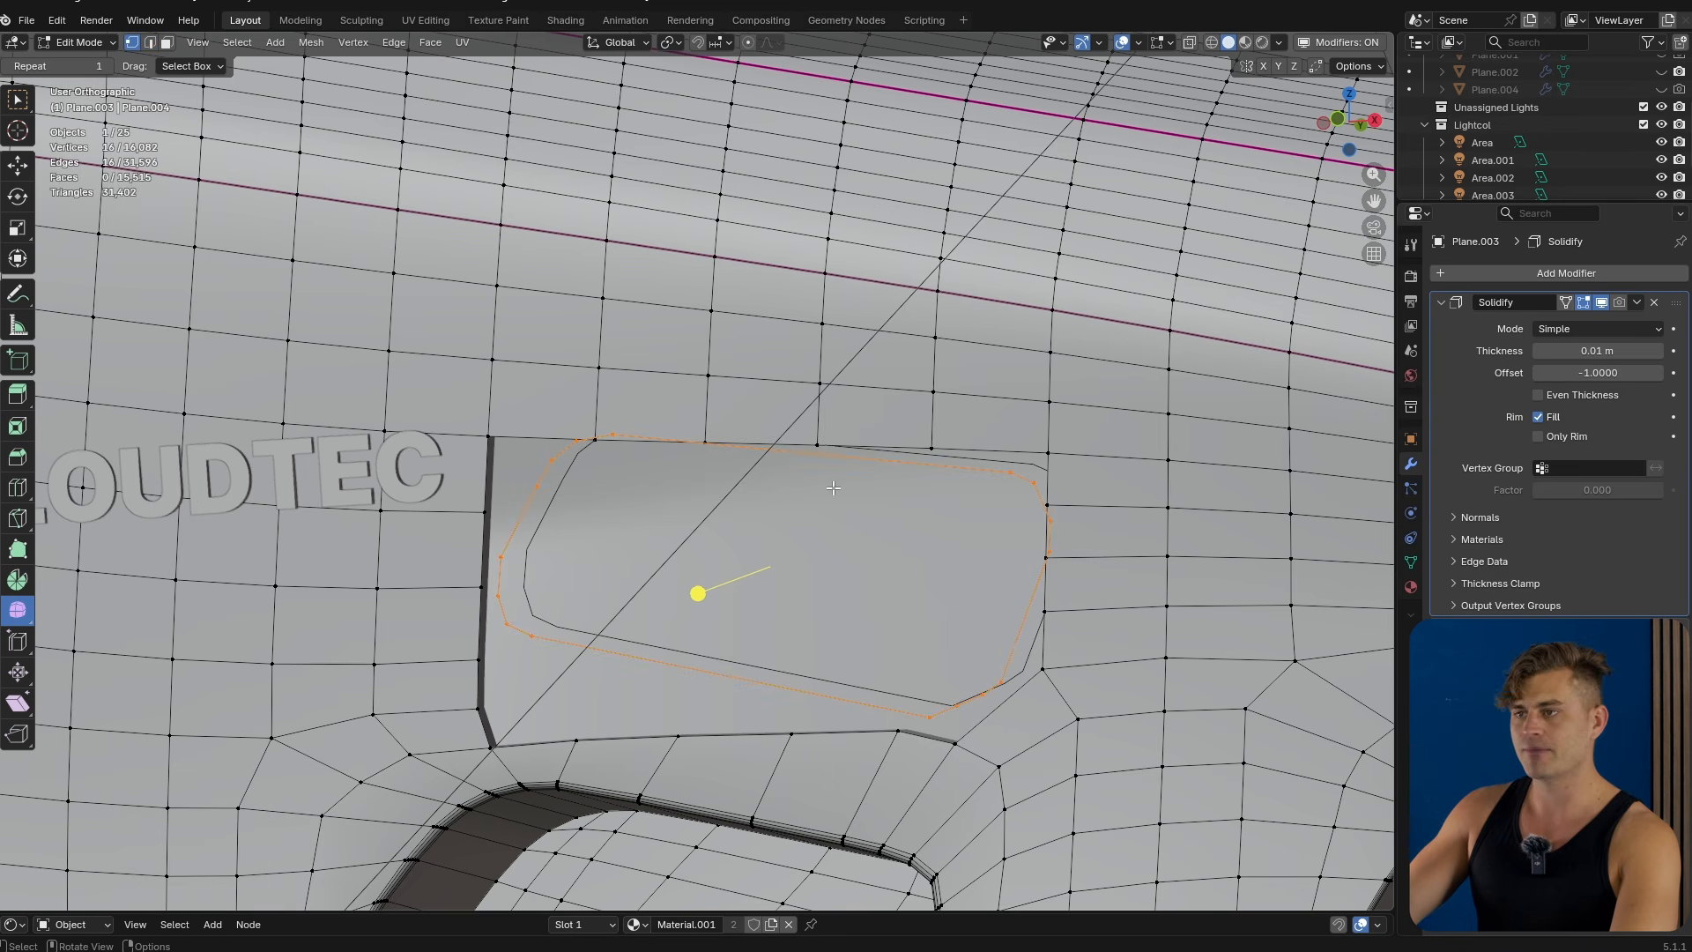
{"action": "left_click", "coordinate": [543, 434], "text": "alt"}
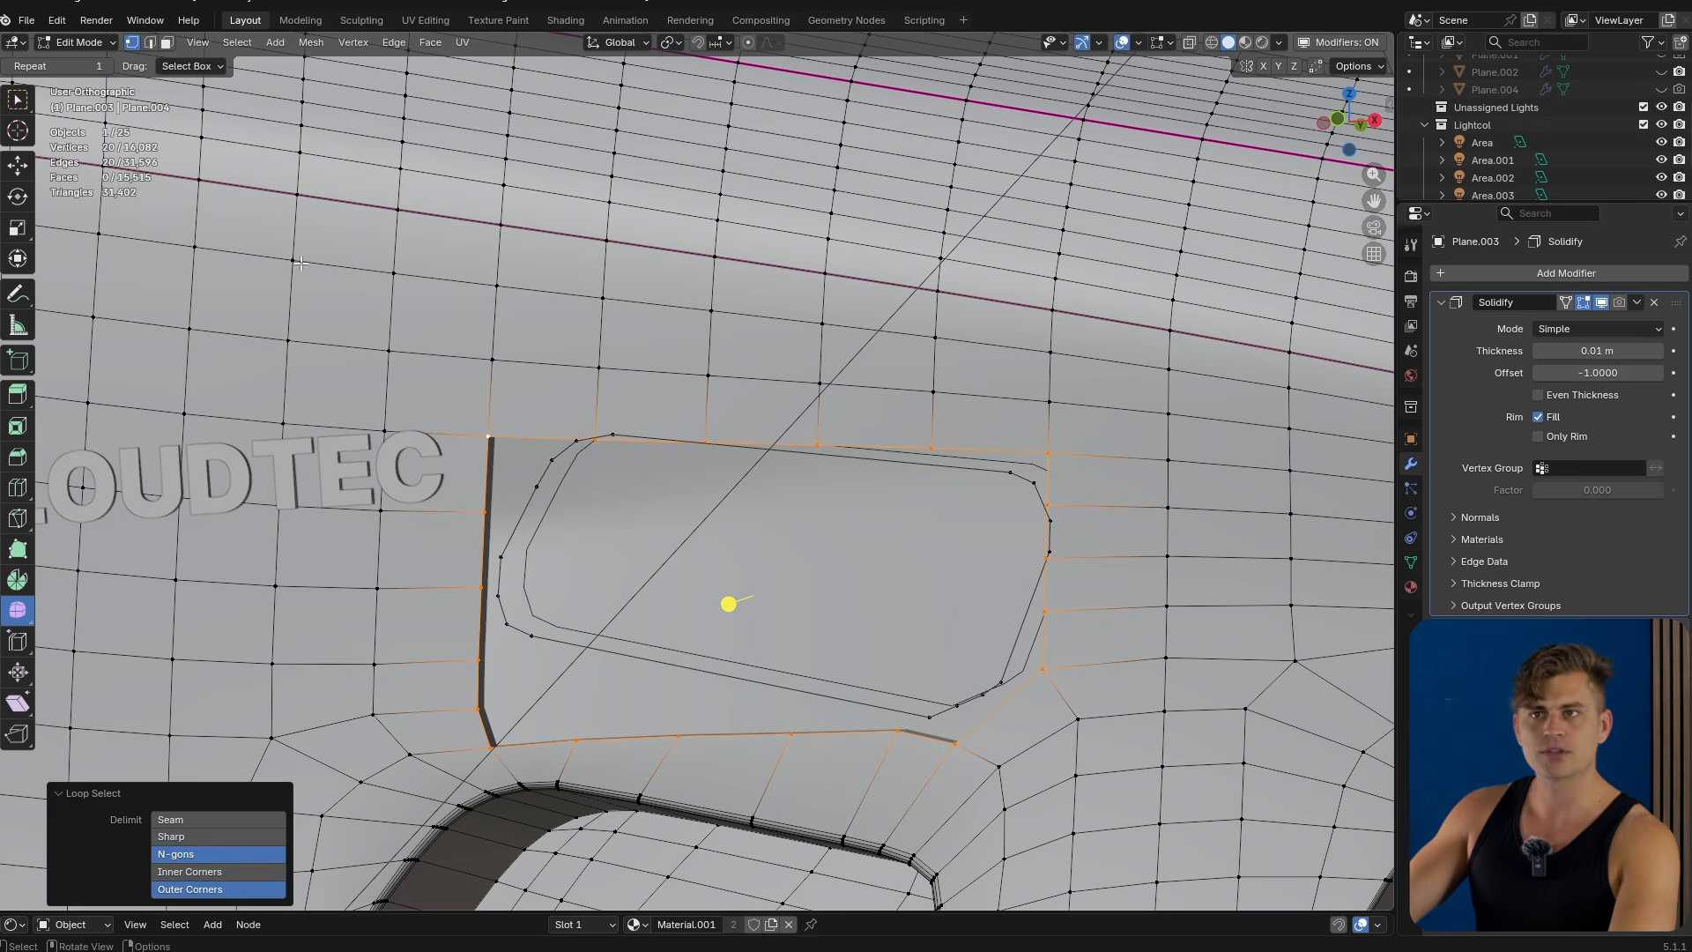
{"action": "left_click", "coordinate": [878, 461], "text": "alt"}
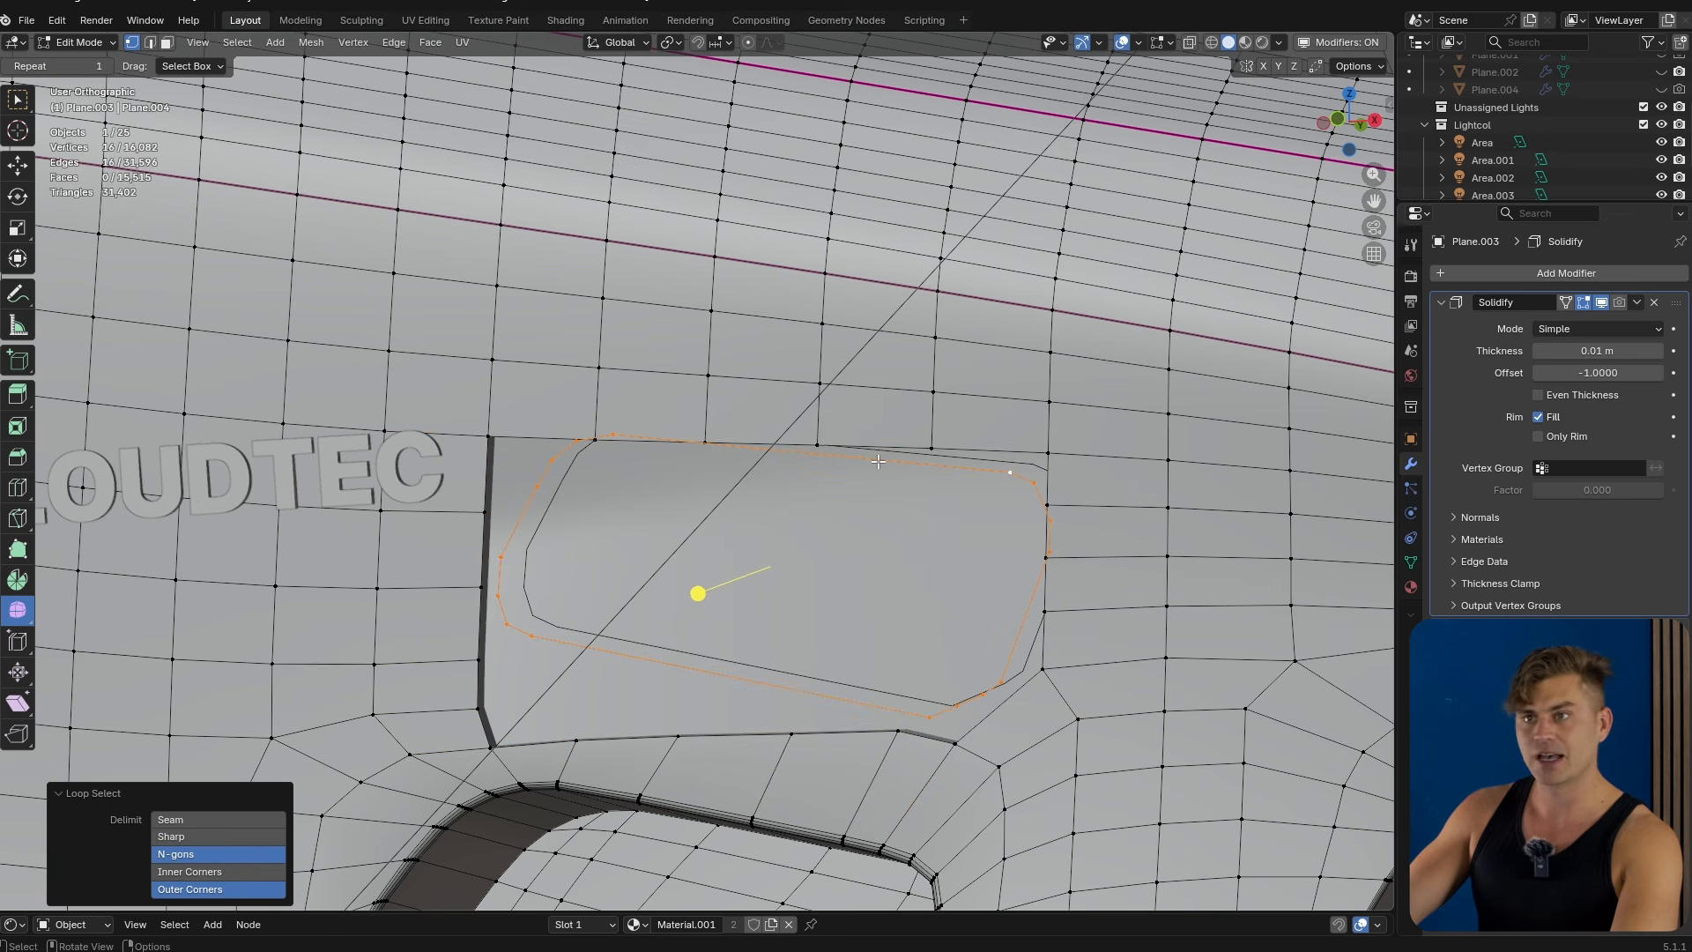
Insert loop cuts with 2 cuts through the mesh beside the cutout outline.
{"action": "scroll", "coordinate": [877, 461], "scroll_direction": "up", "scroll_amount": 1}
{"action": "key", "text": "ctrl+r"}
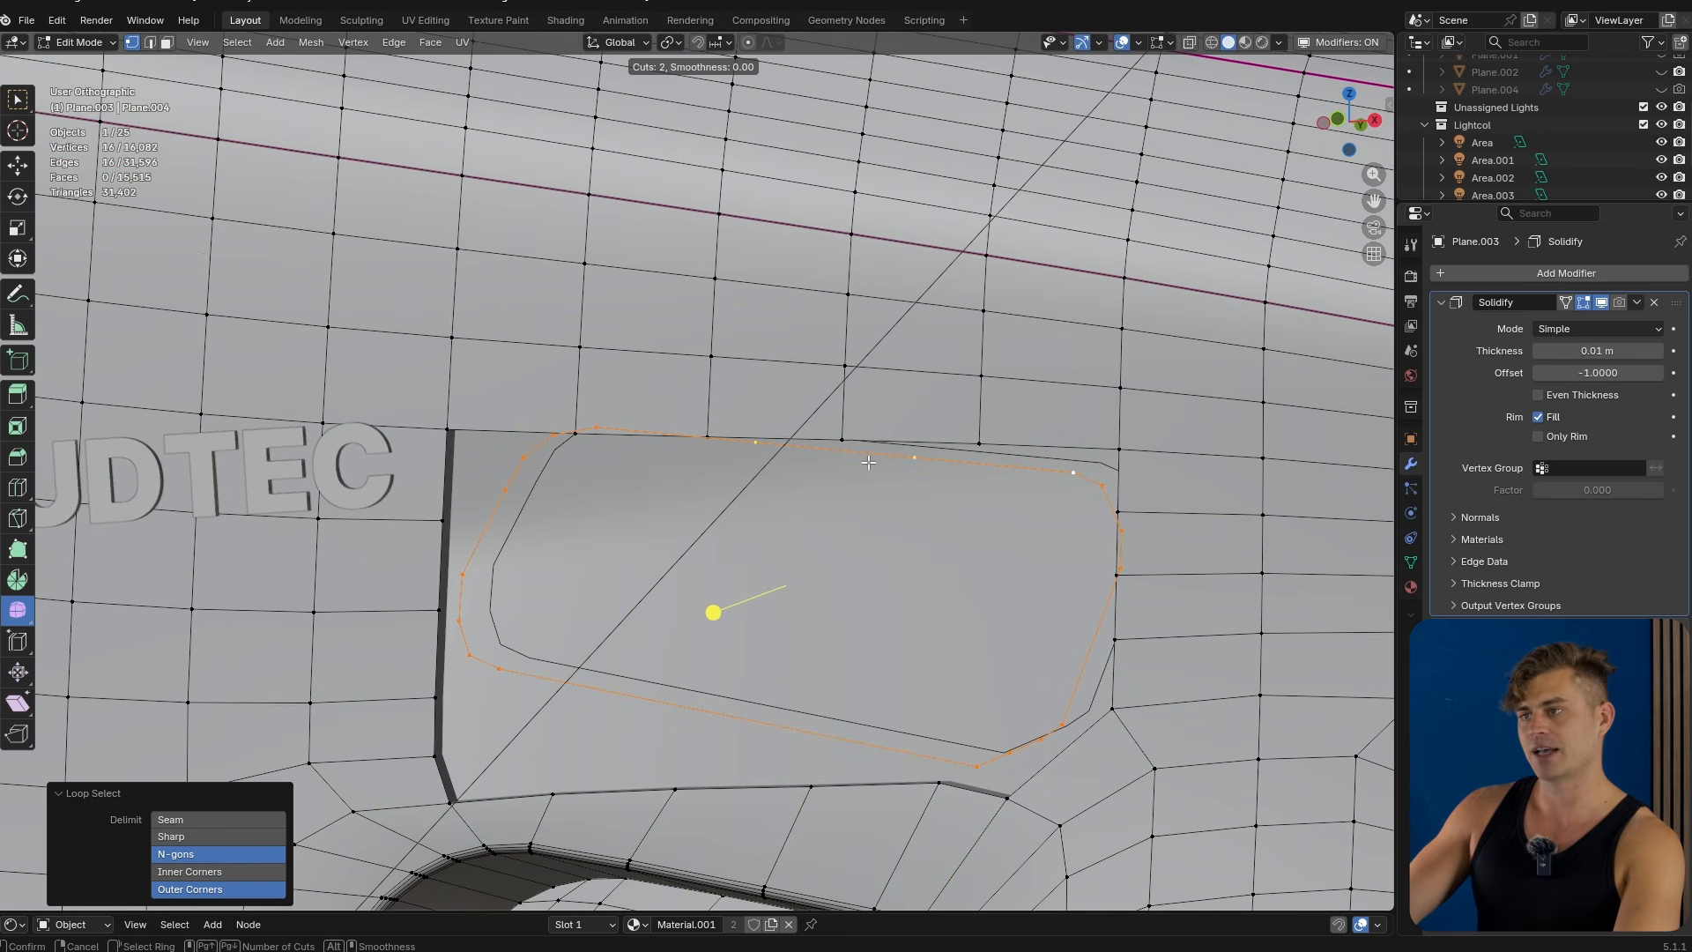
{"action": "left_click", "coordinate": [868, 460]}
{"action": "right_click", "coordinate": [868, 460]}
{"action": "key", "text": "ctrl+r"}
{"action": "scroll", "coordinate": [695, 713], "scroll_direction": "up", "scroll_amount": 1}
{"action": "left_click", "coordinate": [694, 713]}
{"action": "right_click", "coordinate": [694, 713]}
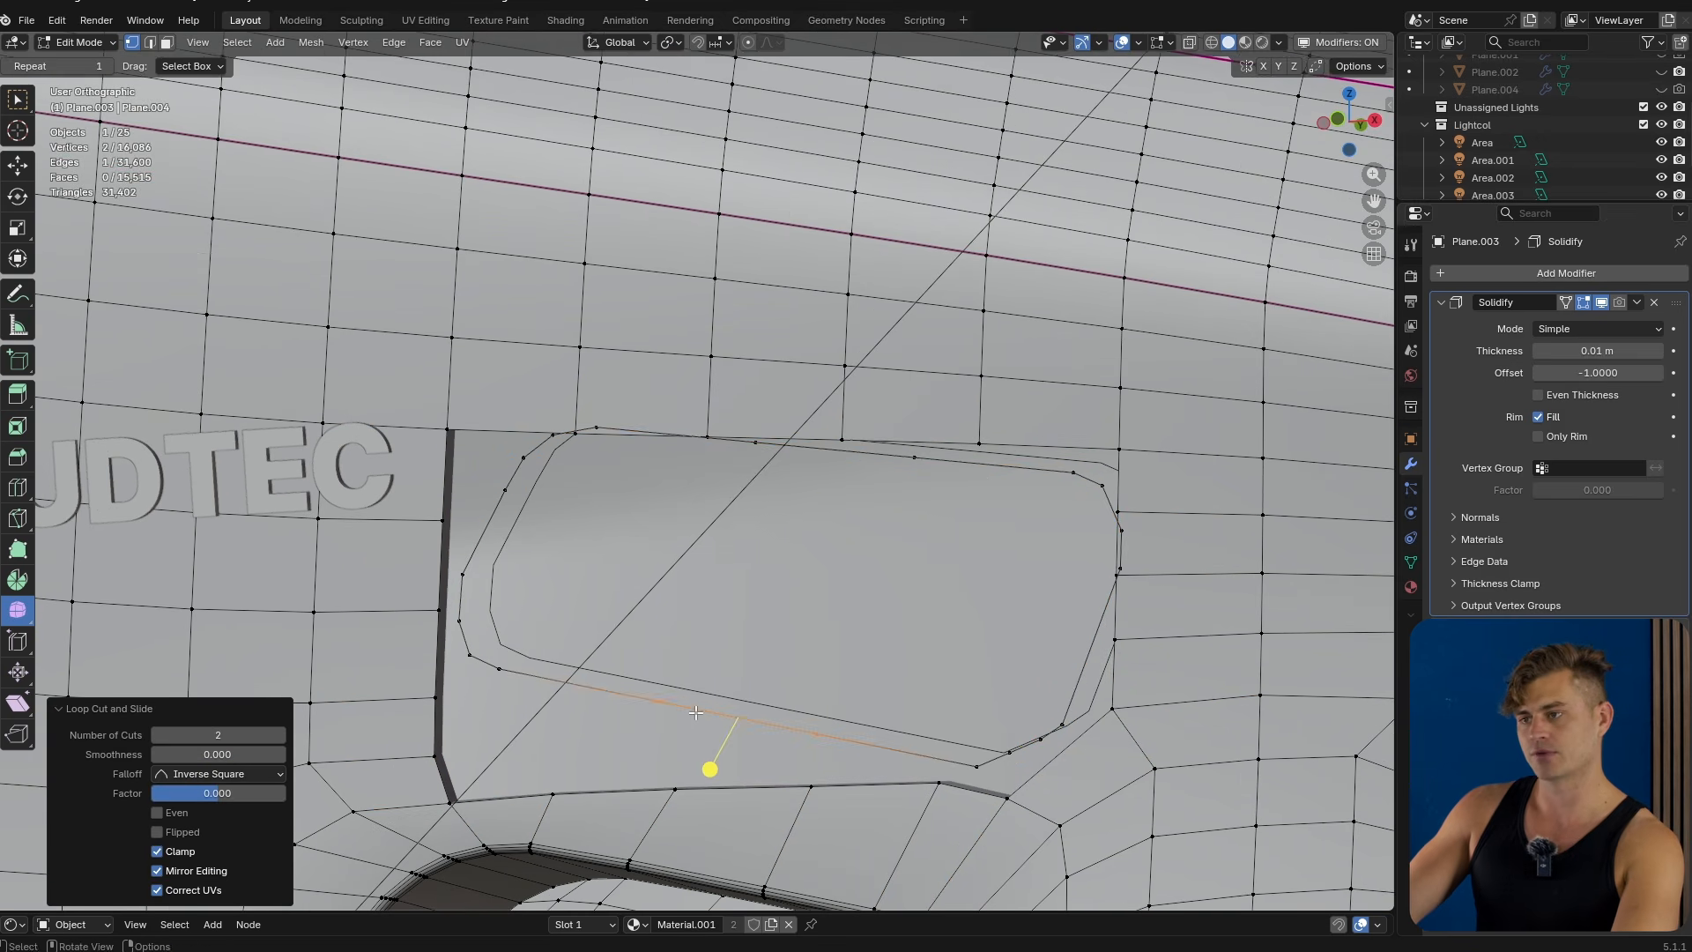
Bridge the hole boundary and the outline loop with LoopTools Bridge.
{"action": "right_click", "coordinate": [906, 435]}
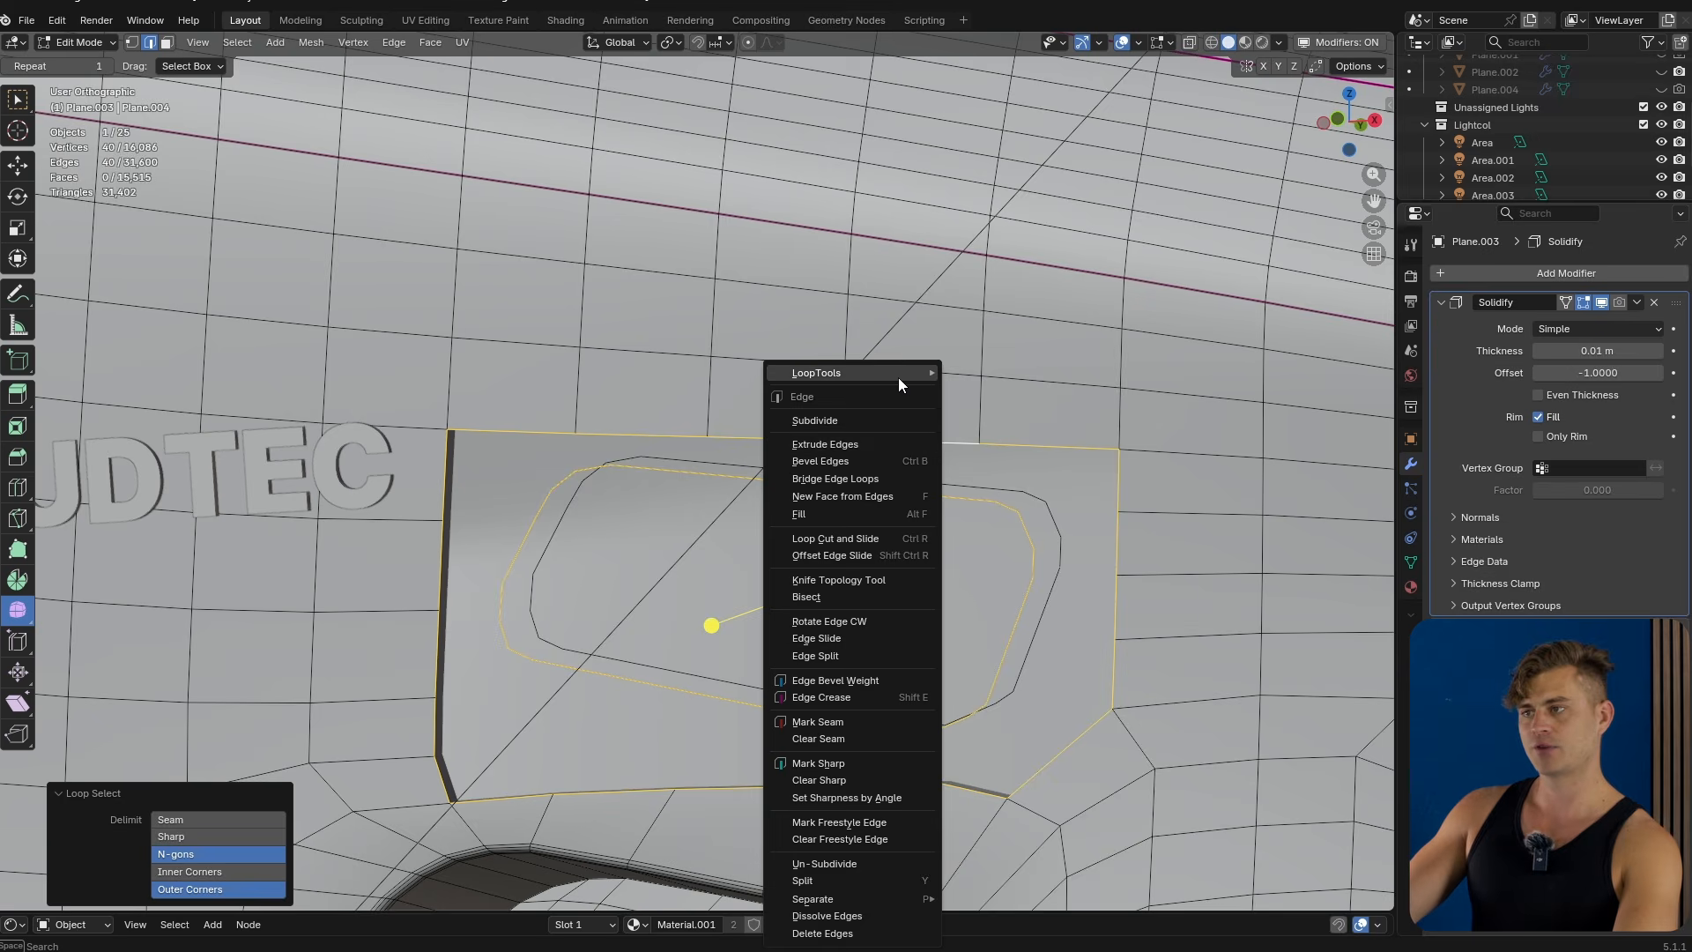
{"action": "mouse_move", "coordinate": [897, 377]}
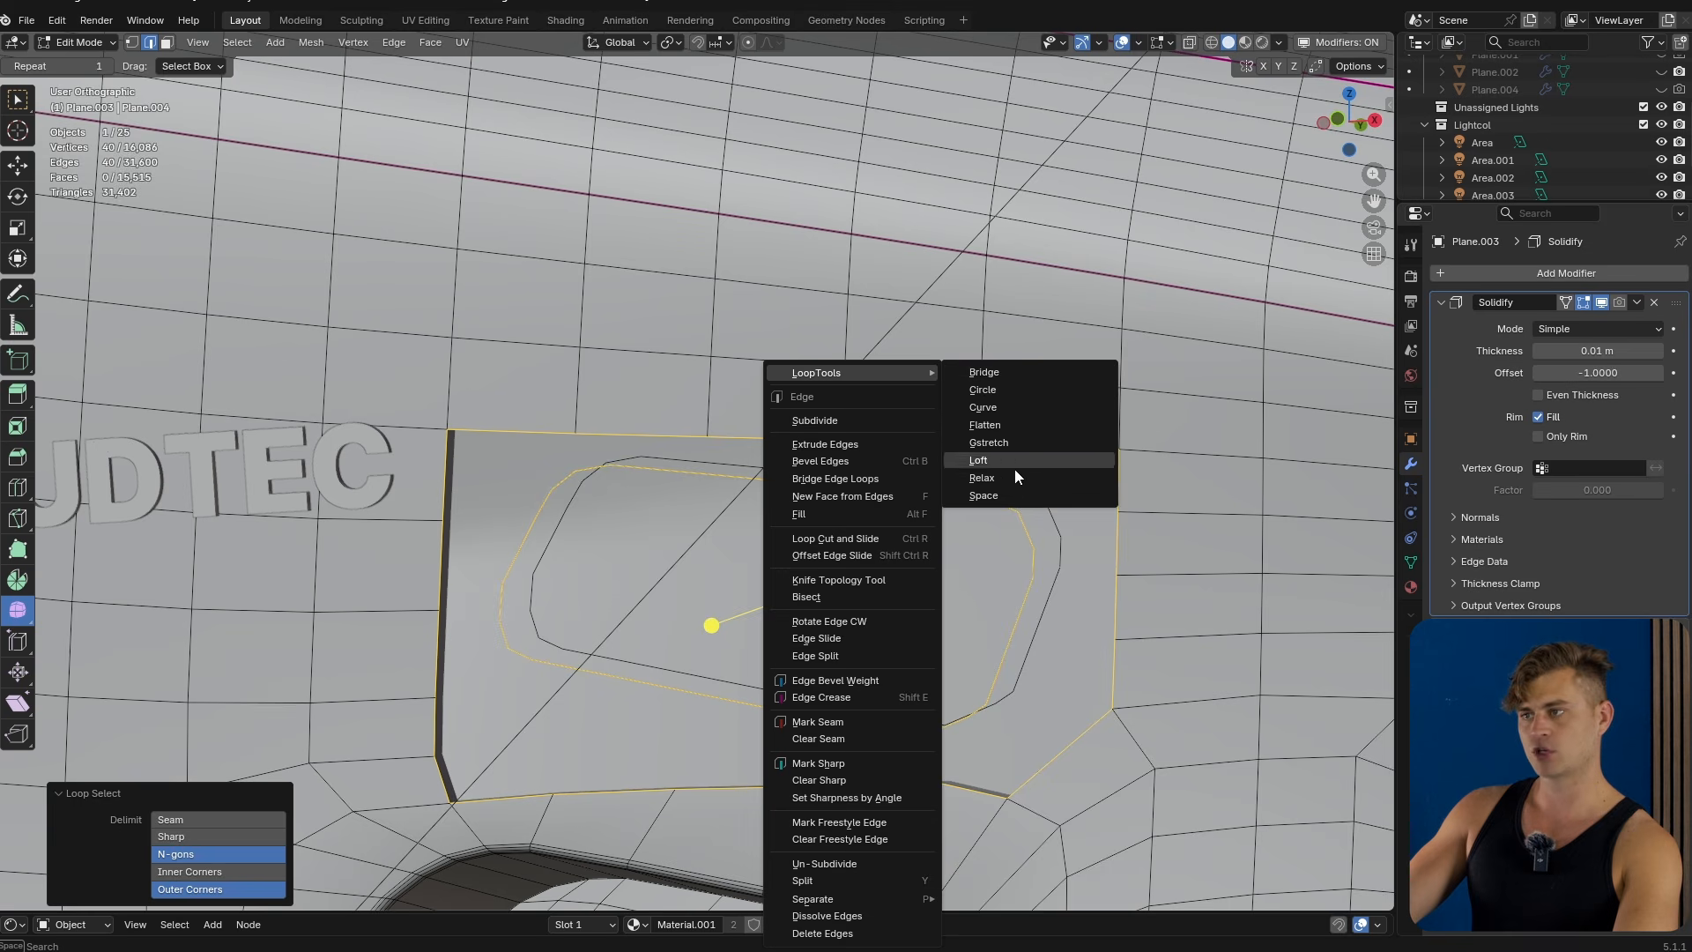
{"action": "left_click", "coordinate": [1024, 376]}
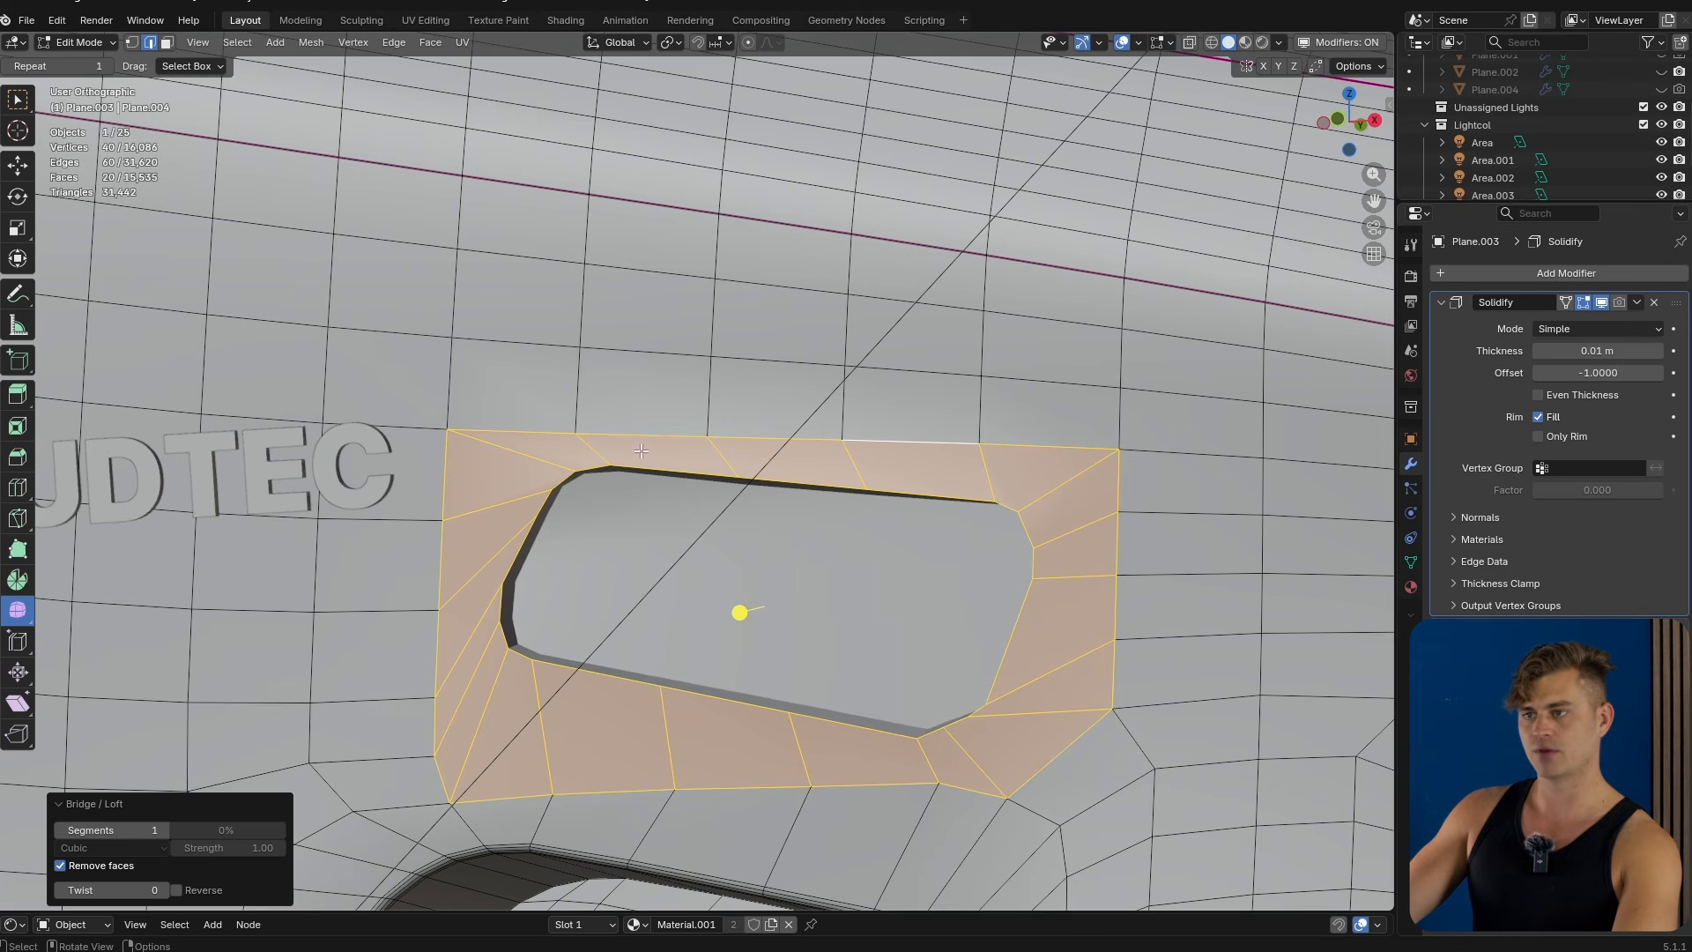
Select the edge loop surrounding the bridged area and round it off by a factor of about 0.76.
{"action": "key", "text": "Tab"}
{"action": "scroll", "coordinate": [843, 775], "scroll_direction": "down", "scroll_amount": 4}
{"action": "middle_click_drag", "start_coordinate": [843, 644], "coordinate": [890, 622]}
{"action": "key", "text": "Tab"}
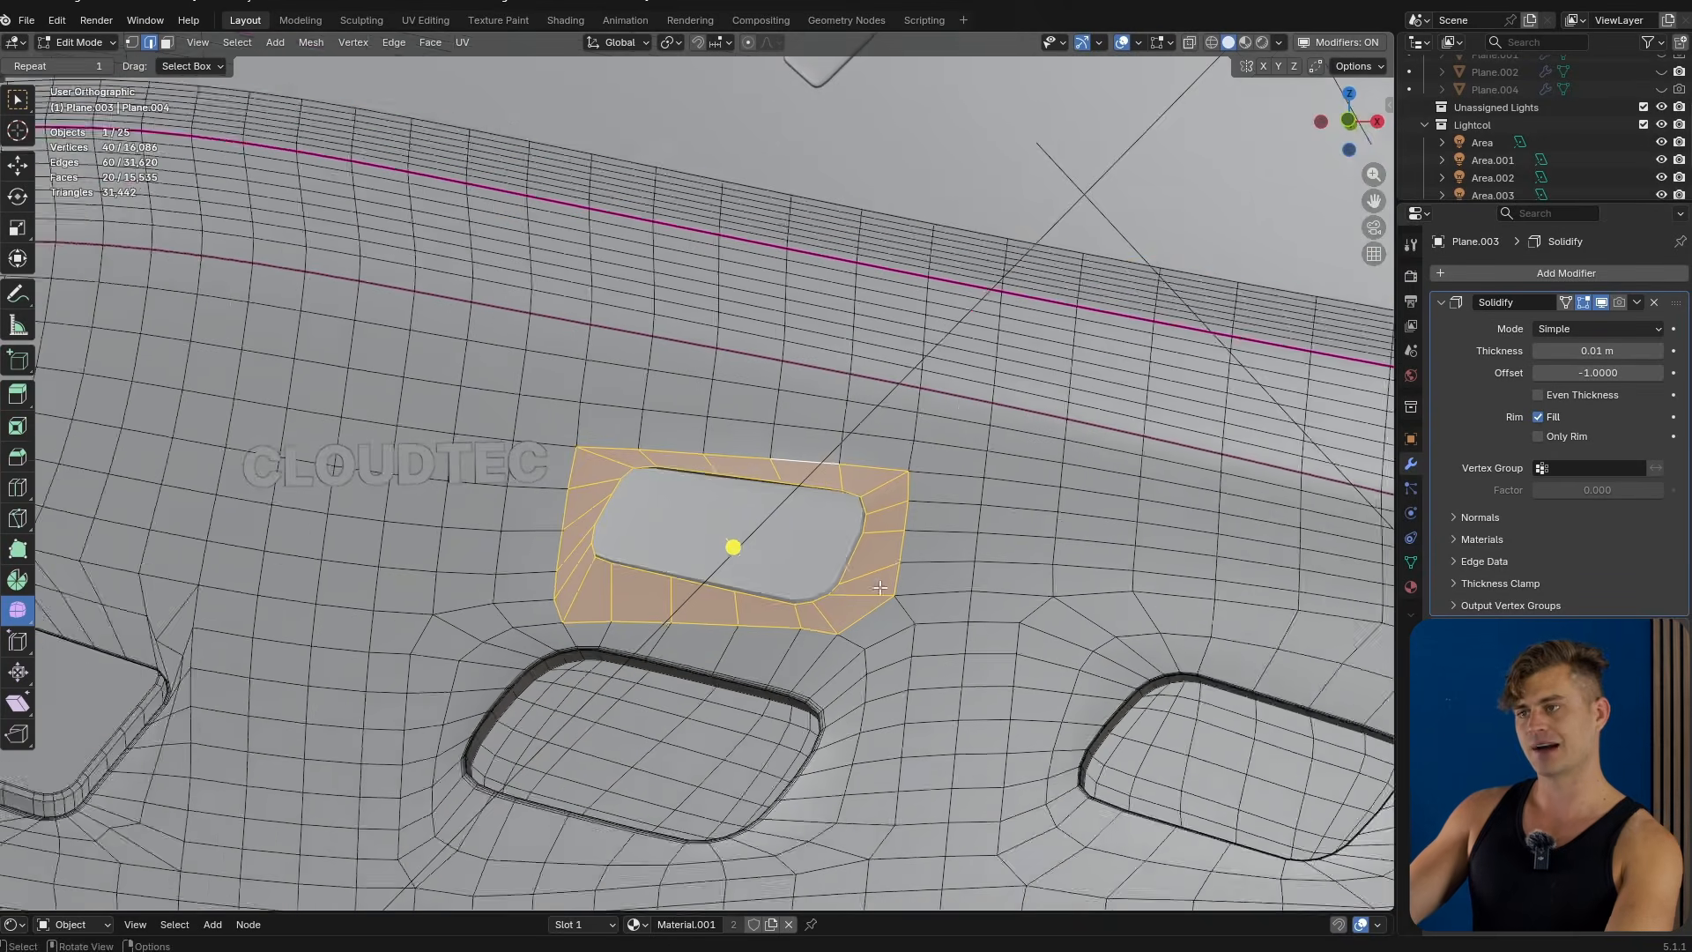
{"action": "scroll", "coordinate": [851, 487], "scroll_direction": "up", "scroll_amount": 2}
{"action": "left_click", "coordinate": [837, 457], "text": "alt"}
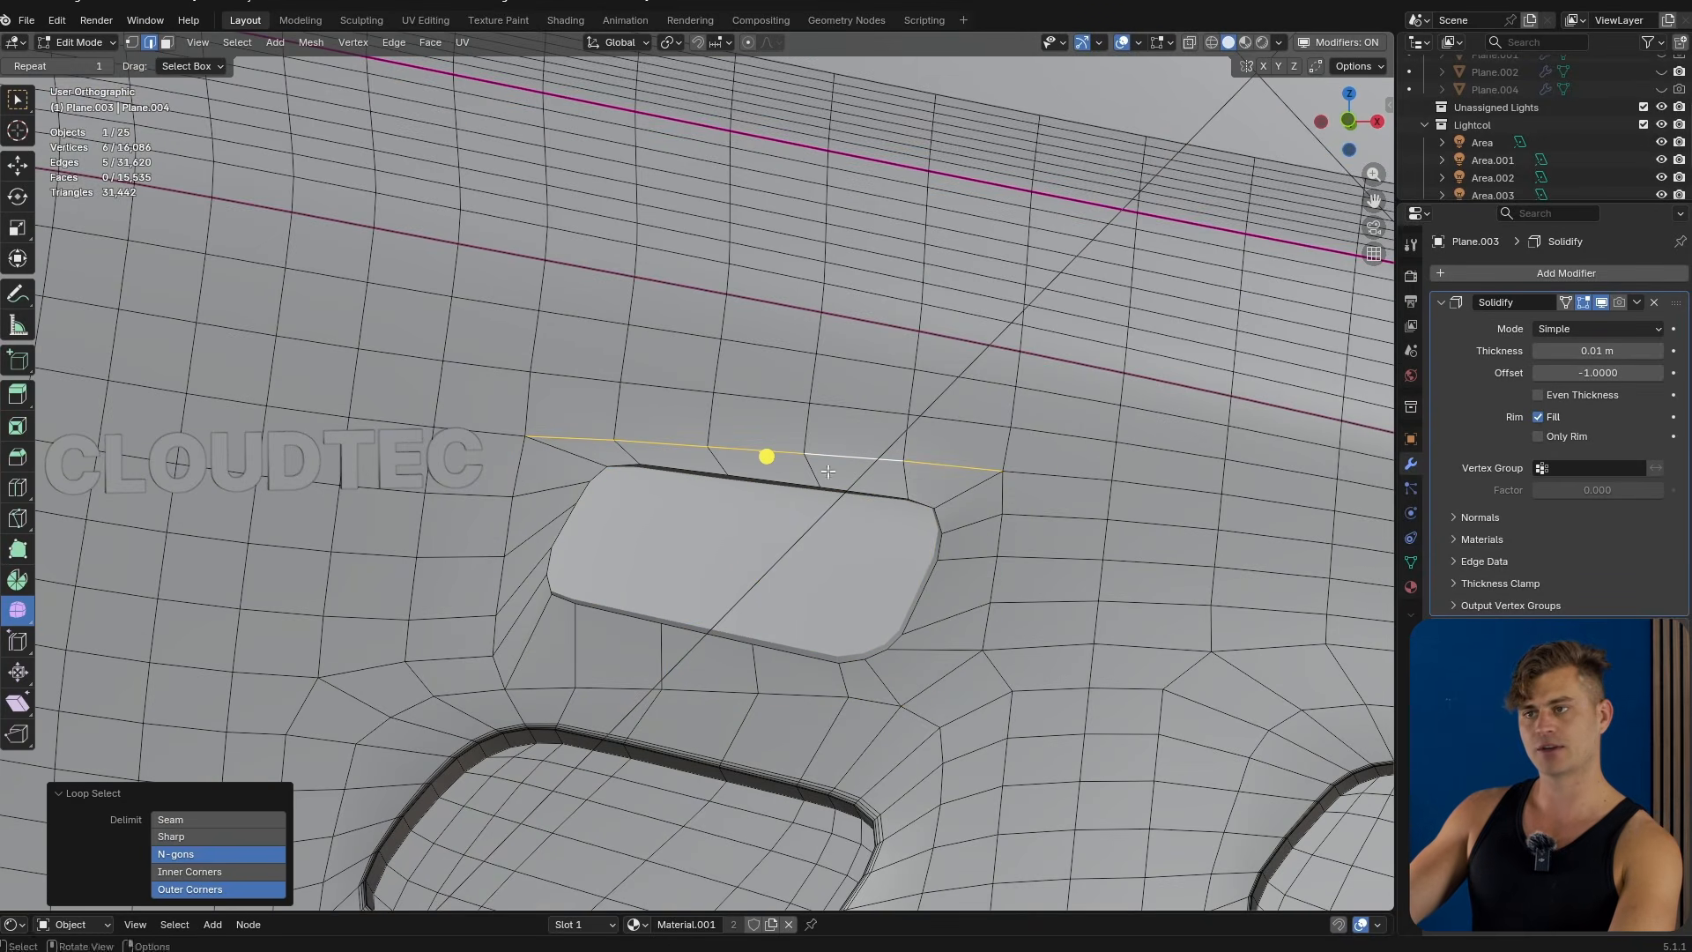
{"action": "left_click", "coordinate": [520, 475], "text": "alt+shift"}
{"action": "left_click", "coordinate": [615, 687], "text": "alt+shift"}
{"action": "left_click", "coordinate": [991, 587], "text": "alt+shift"}
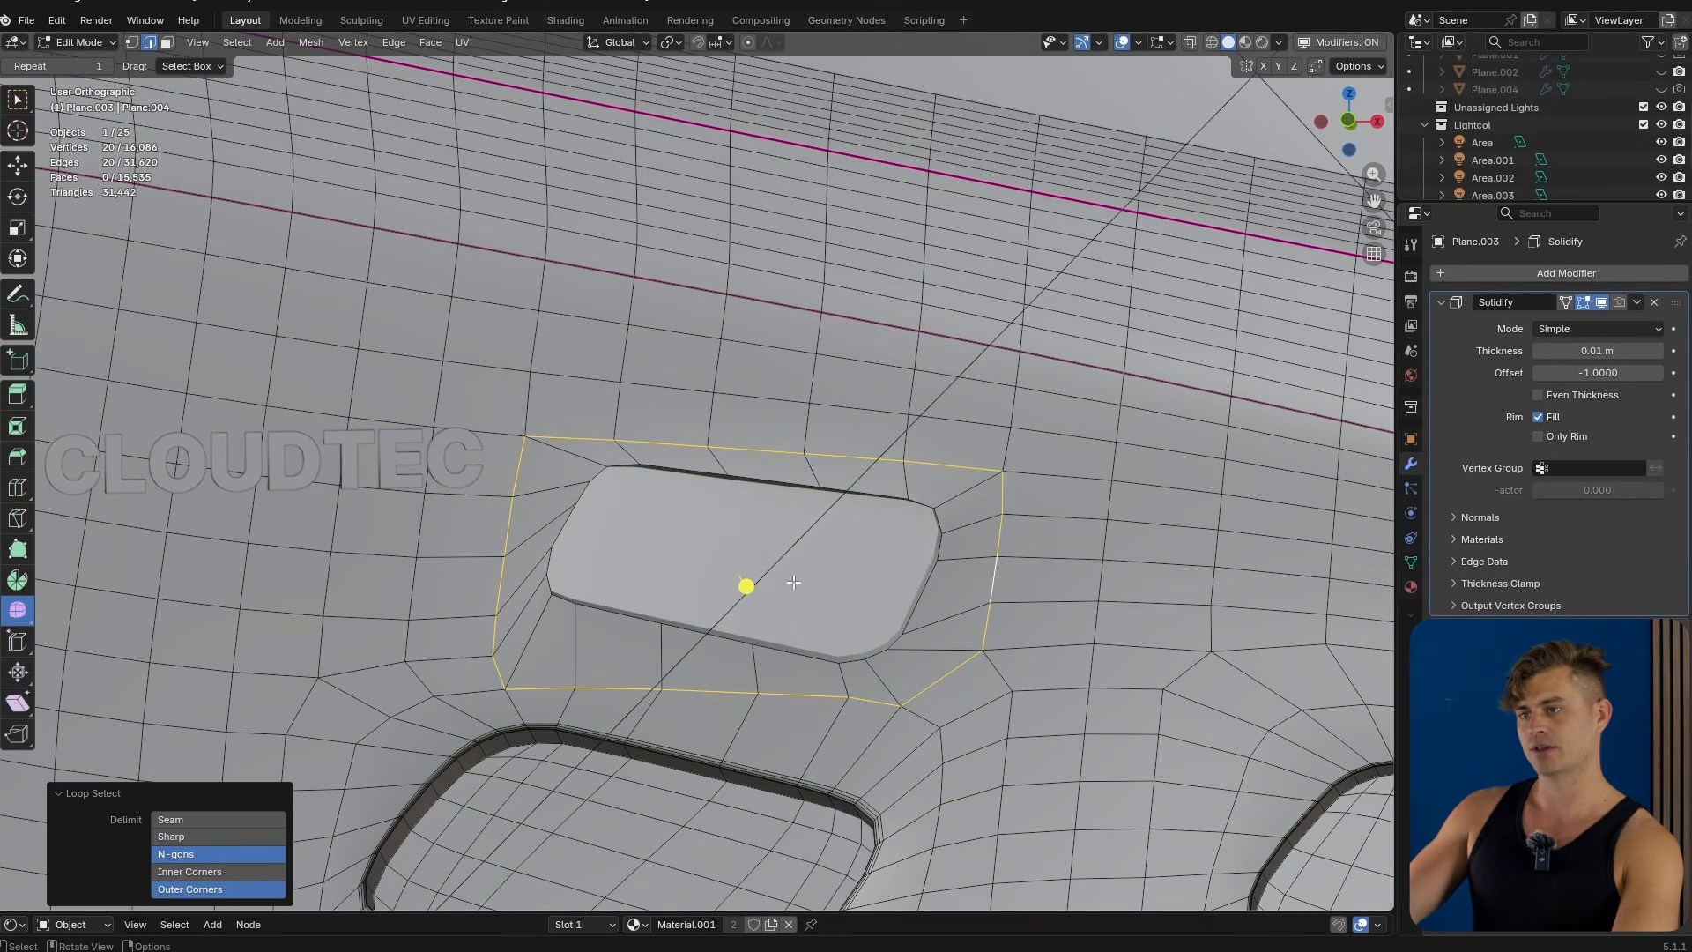
{"action": "left_click_drag", "start_coordinate": [742, 586], "coordinate": [1011, 691]}
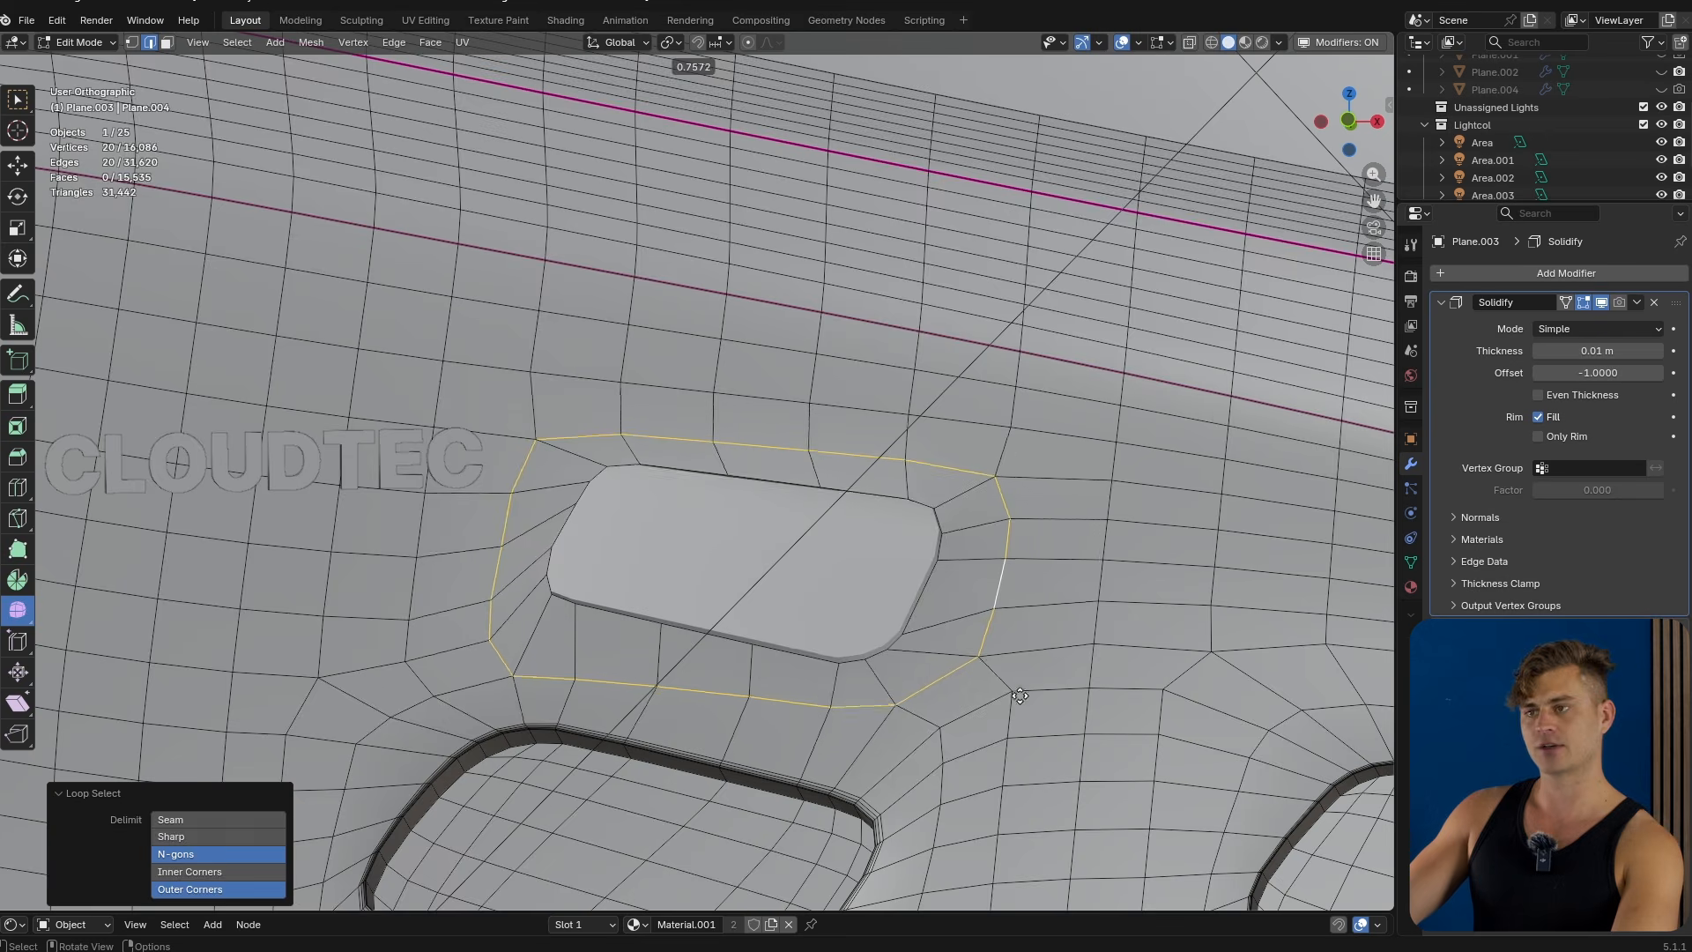
{"action": "key", "text": "Tab"}
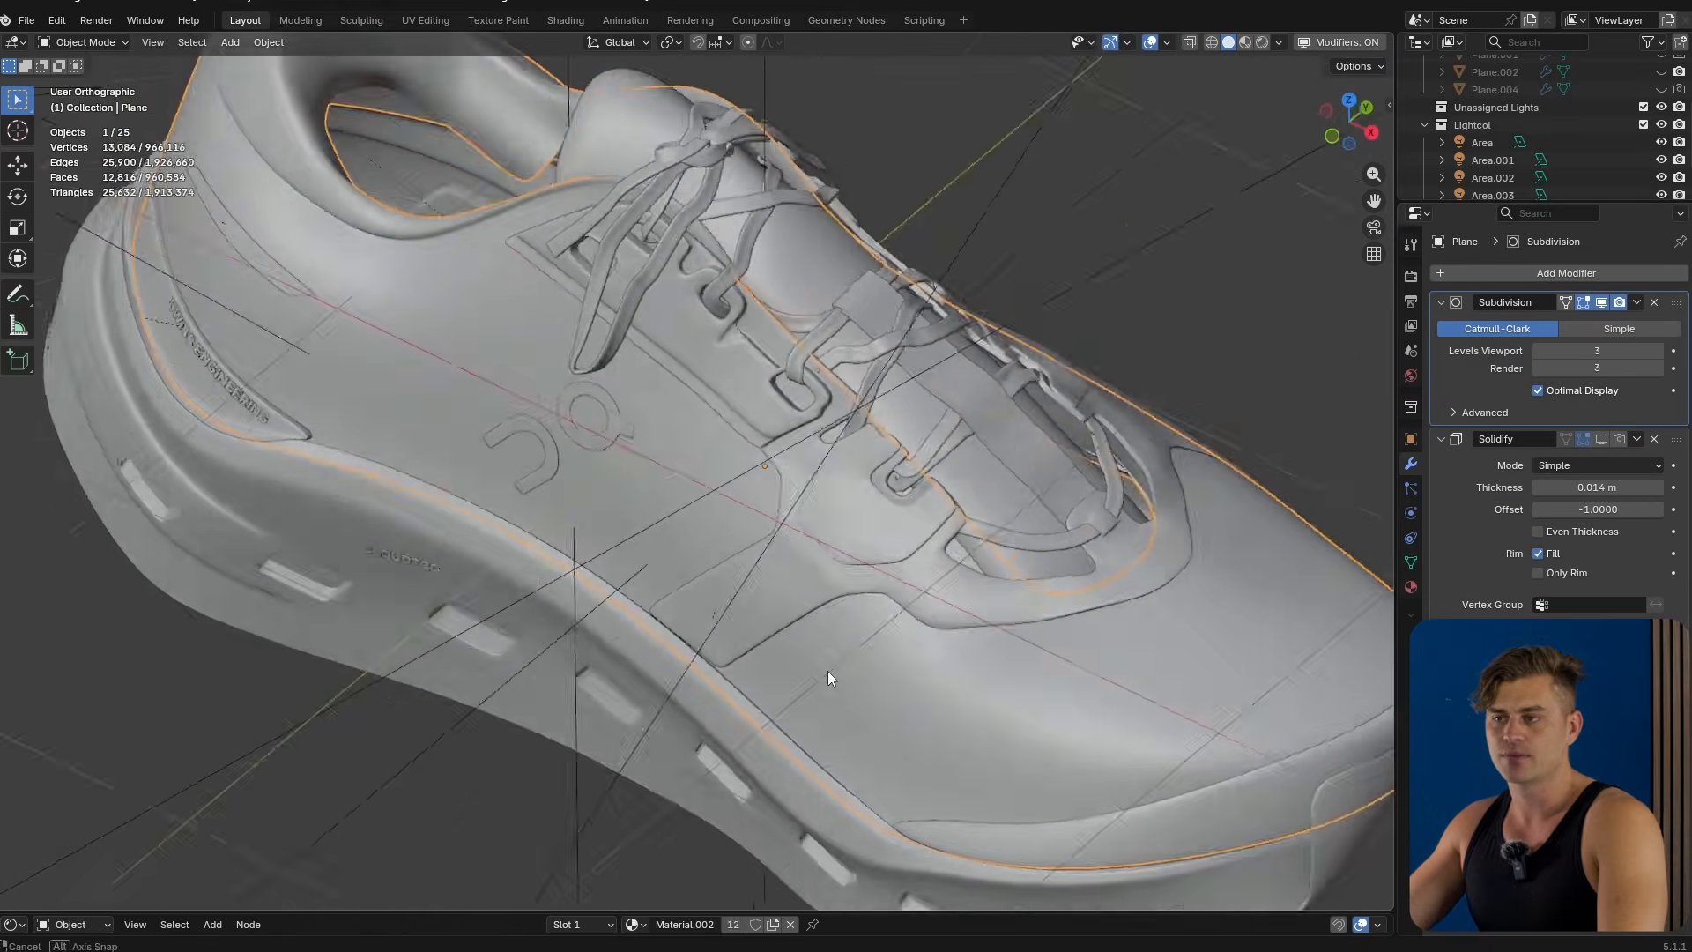
{"action": "key", "text": "Tab"}
{"action": "middle_click_drag", "start_coordinate": [827, 669], "coordinate": [914, 632]}
{"action": "key", "text": "ctrl+z"}
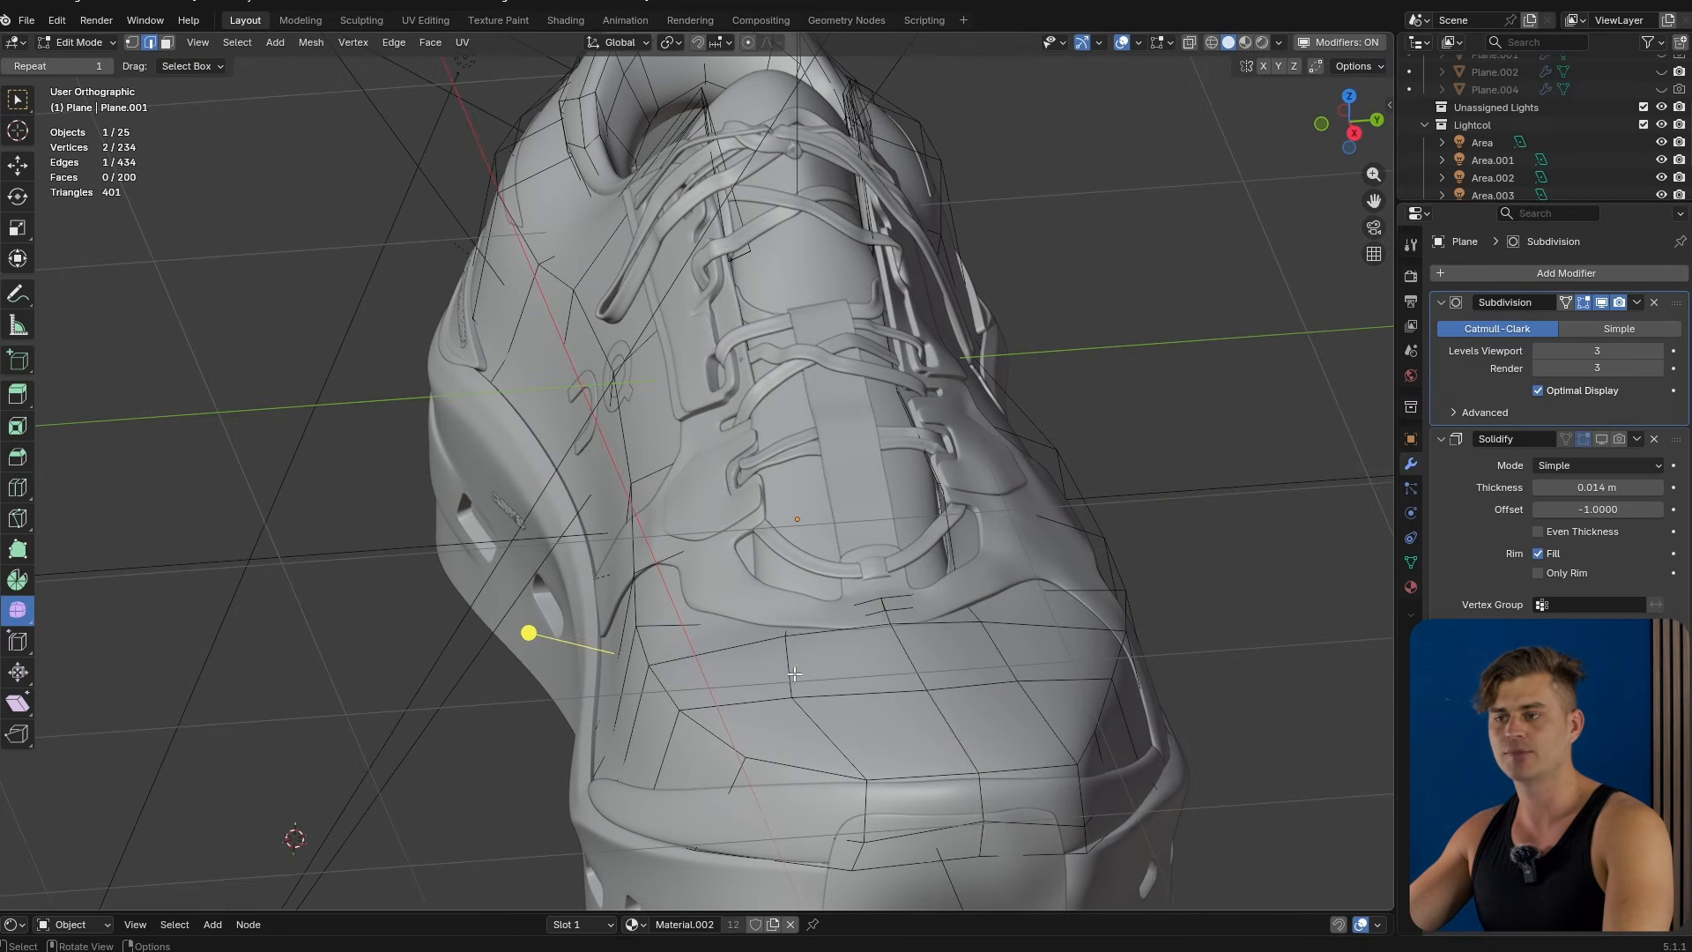
{"action": "left_click", "coordinate": [898, 649], "text": "alt"}
{"action": "key", "text": "g"}
{"action": "right_click", "coordinate": [898, 561]}
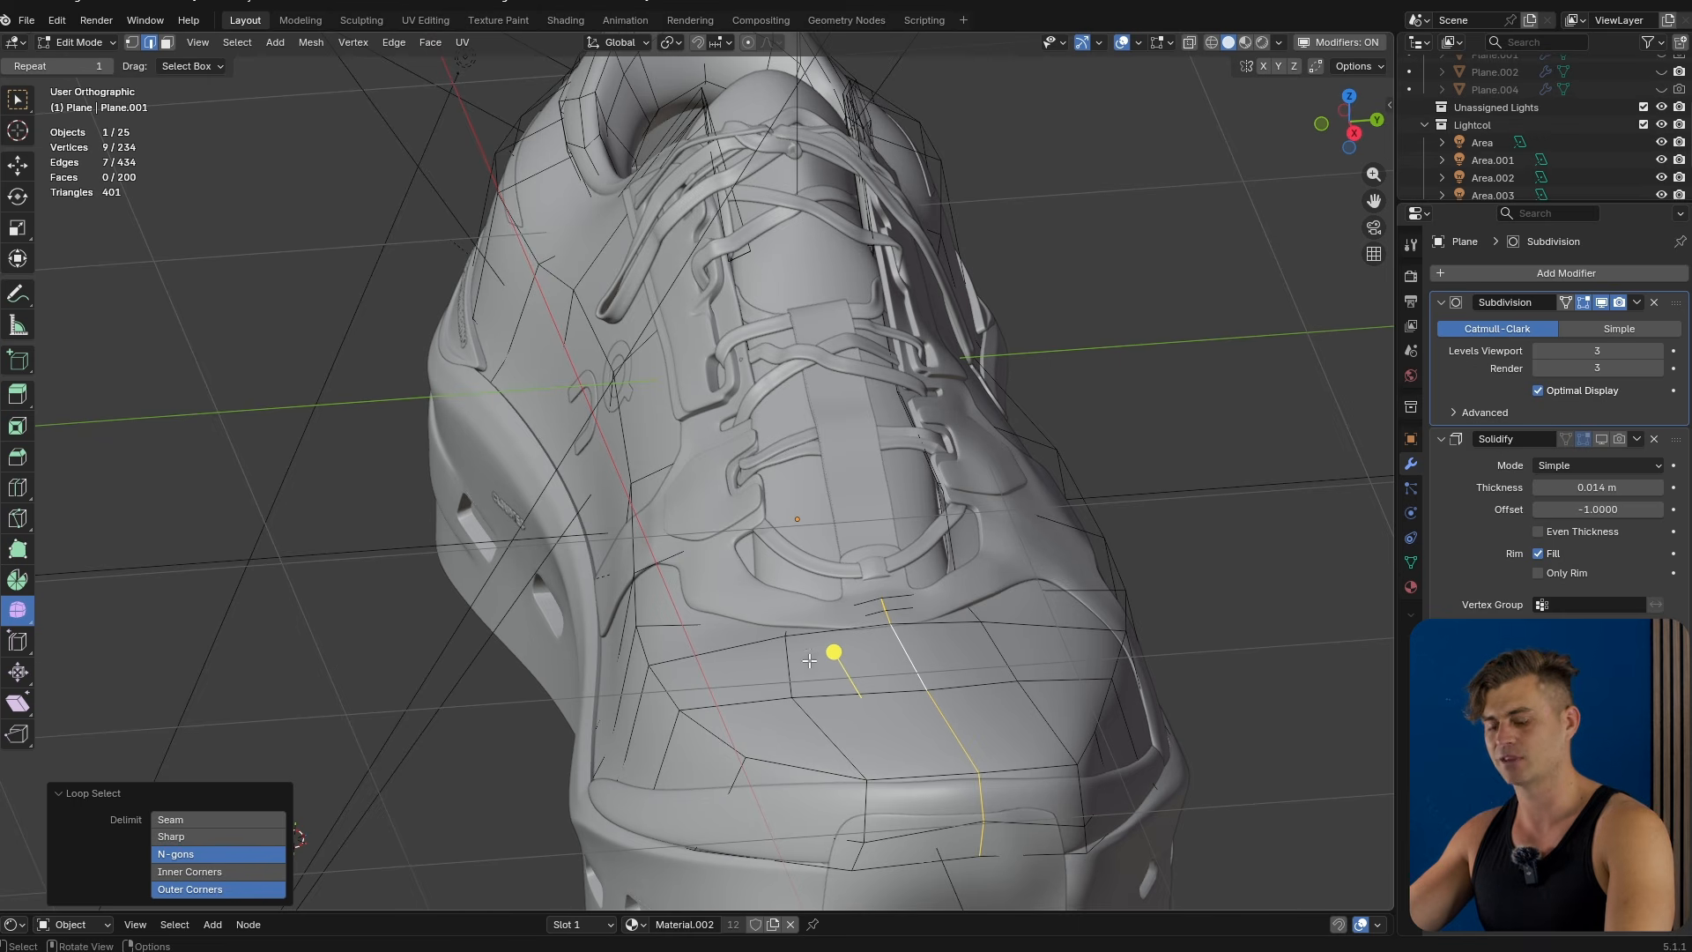
{"action": "key", "text": "Tab"}
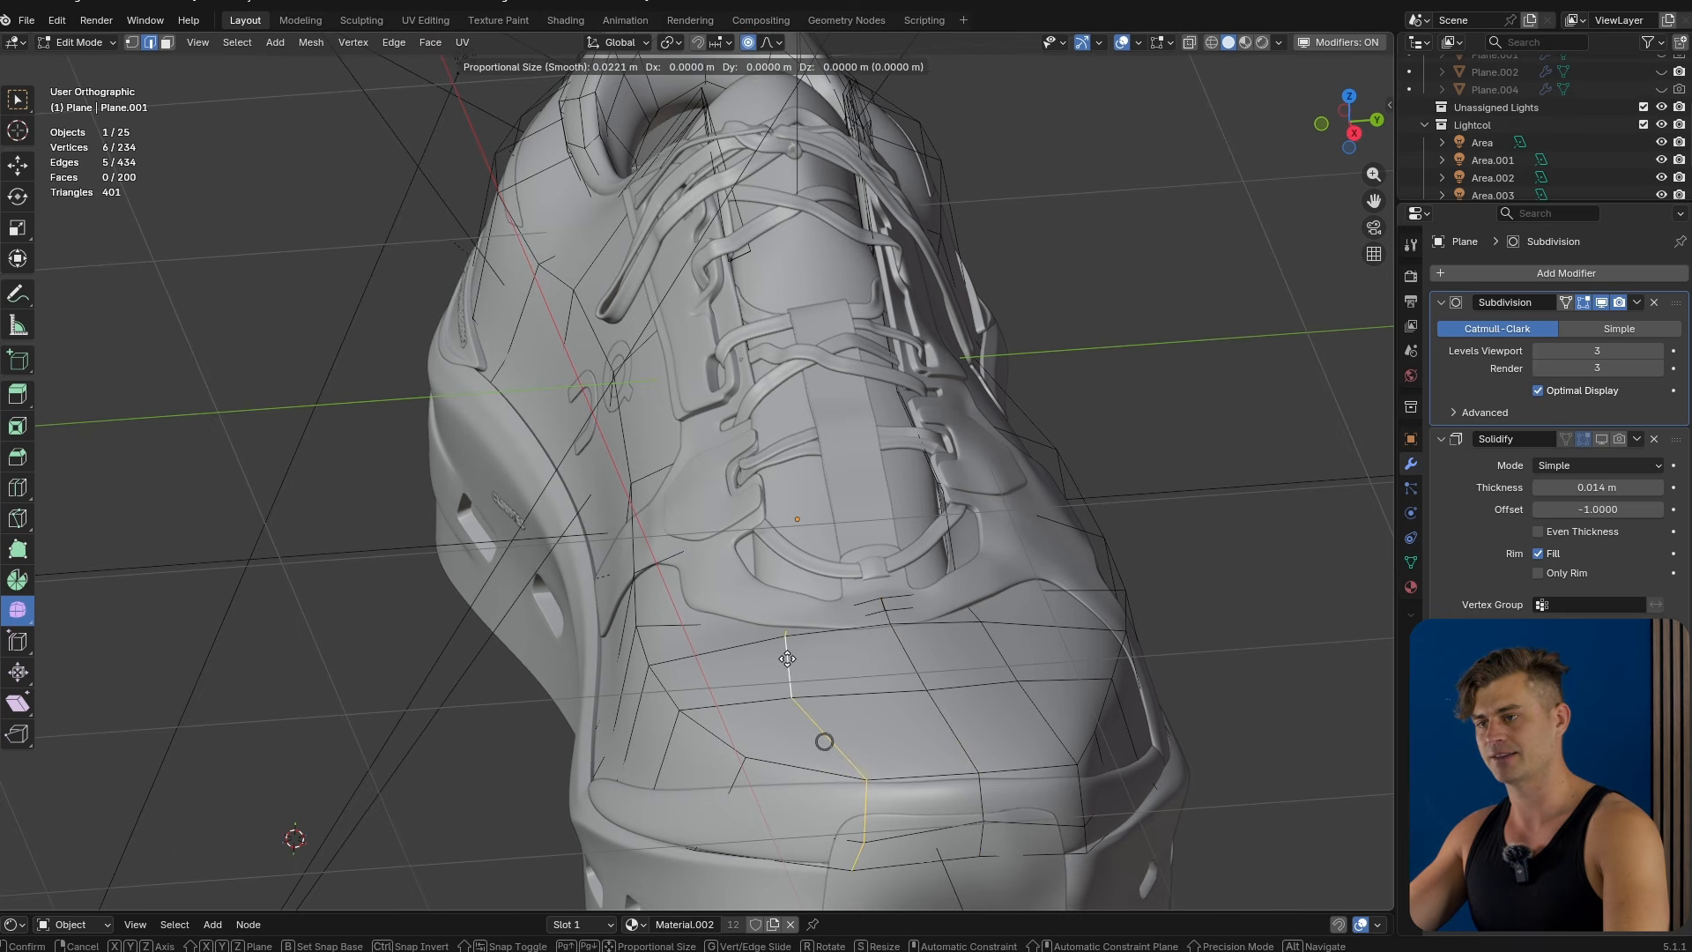
{"action": "mouse_move", "coordinate": [786, 430]}
{"action": "middle_mouse_down"}
{"action": "mouse_move", "coordinate": [772, 568]}
{"action": "mouse_move", "coordinate": [792, 427]}
{"action": "middle_mouse_up"}
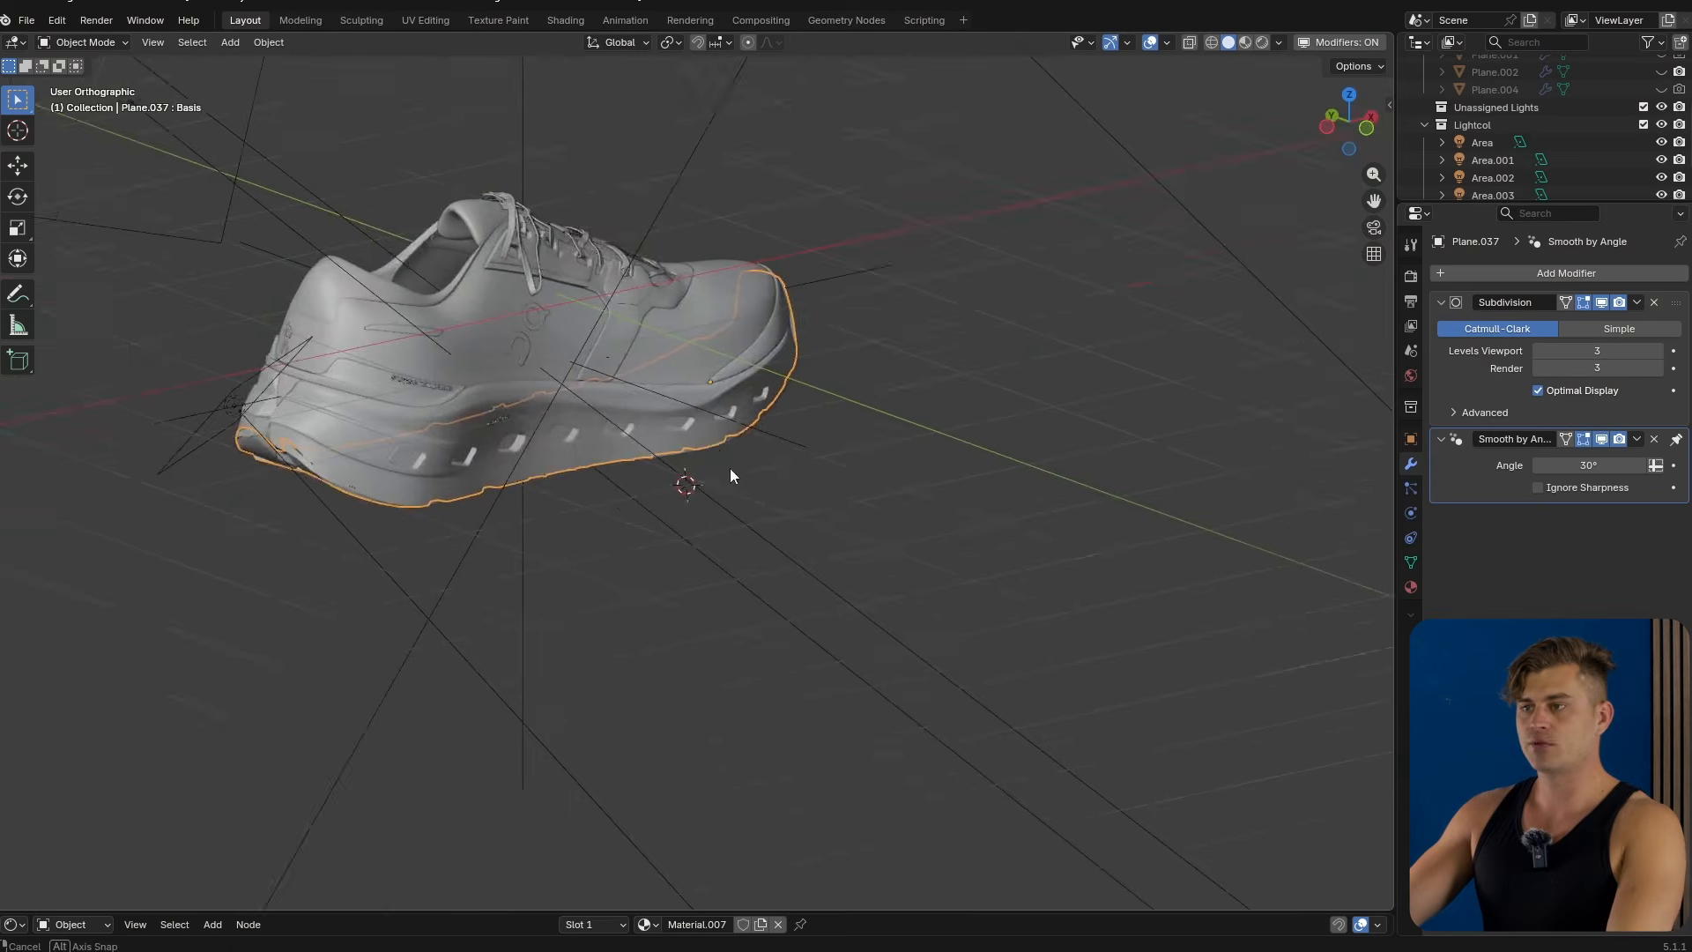
{"action": "middle_click_drag", "start_coordinate": [684, 480], "coordinate": [844, 355]}
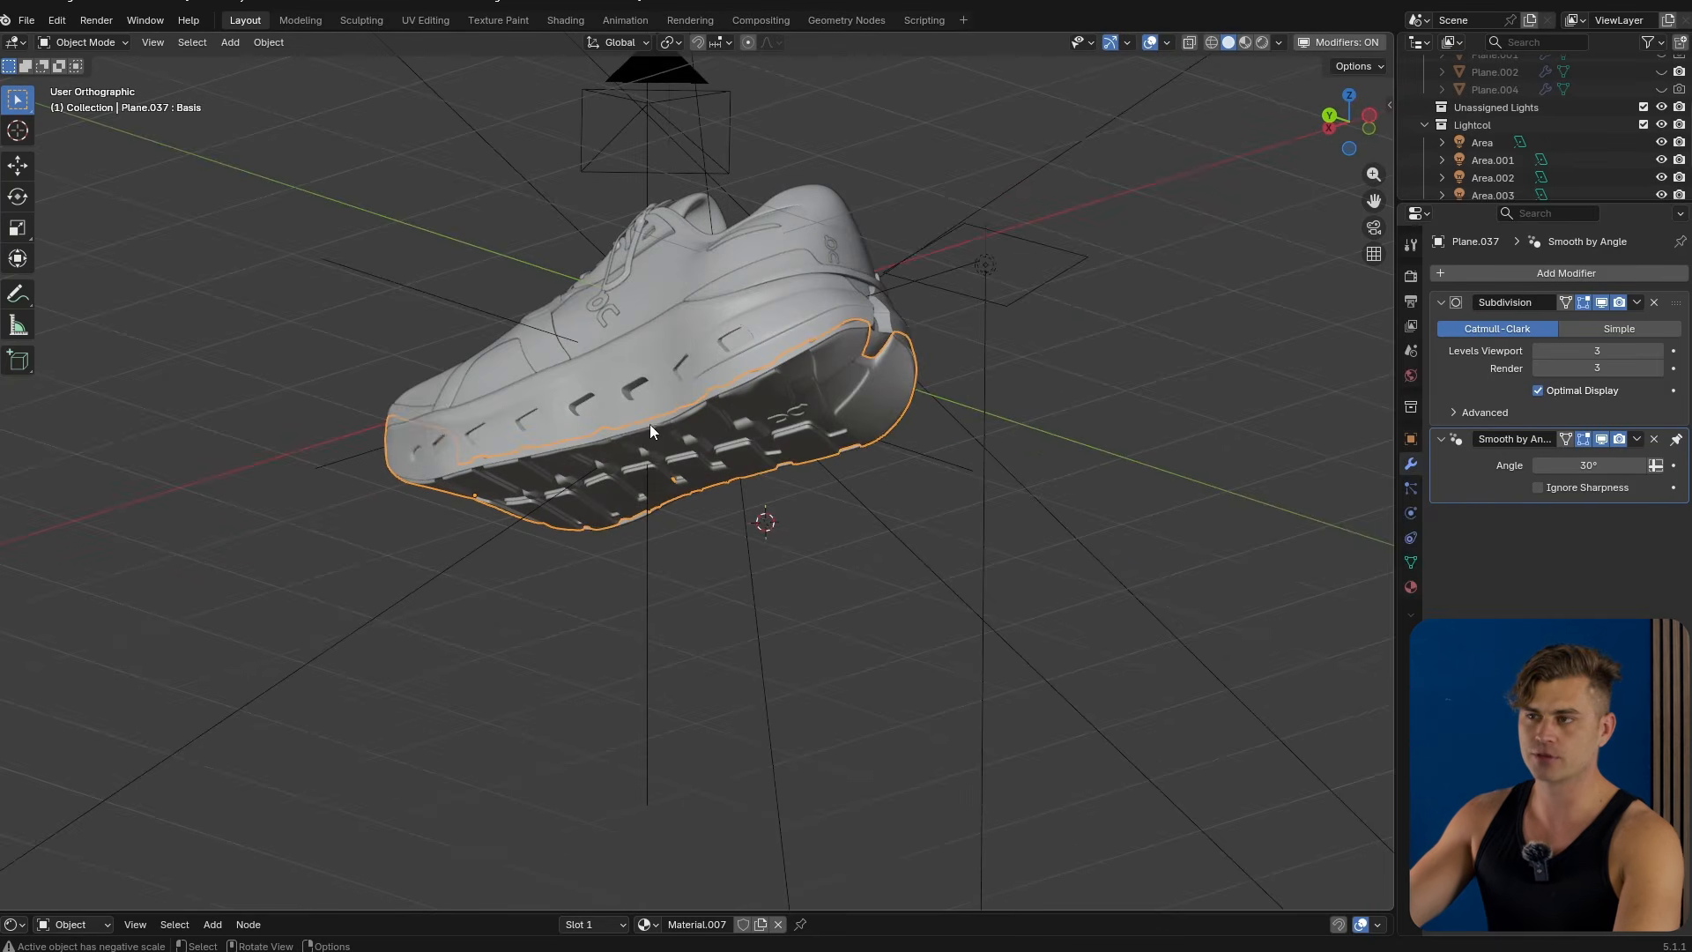
Add a plane and move it along the Y axis away from the shoe.
{"action": "middle_click_drag", "start_coordinate": [650, 430], "coordinate": [585, 515]}
{"action": "key", "text": "shift+a"}
{"action": "mouse_move", "coordinate": [582, 513]}
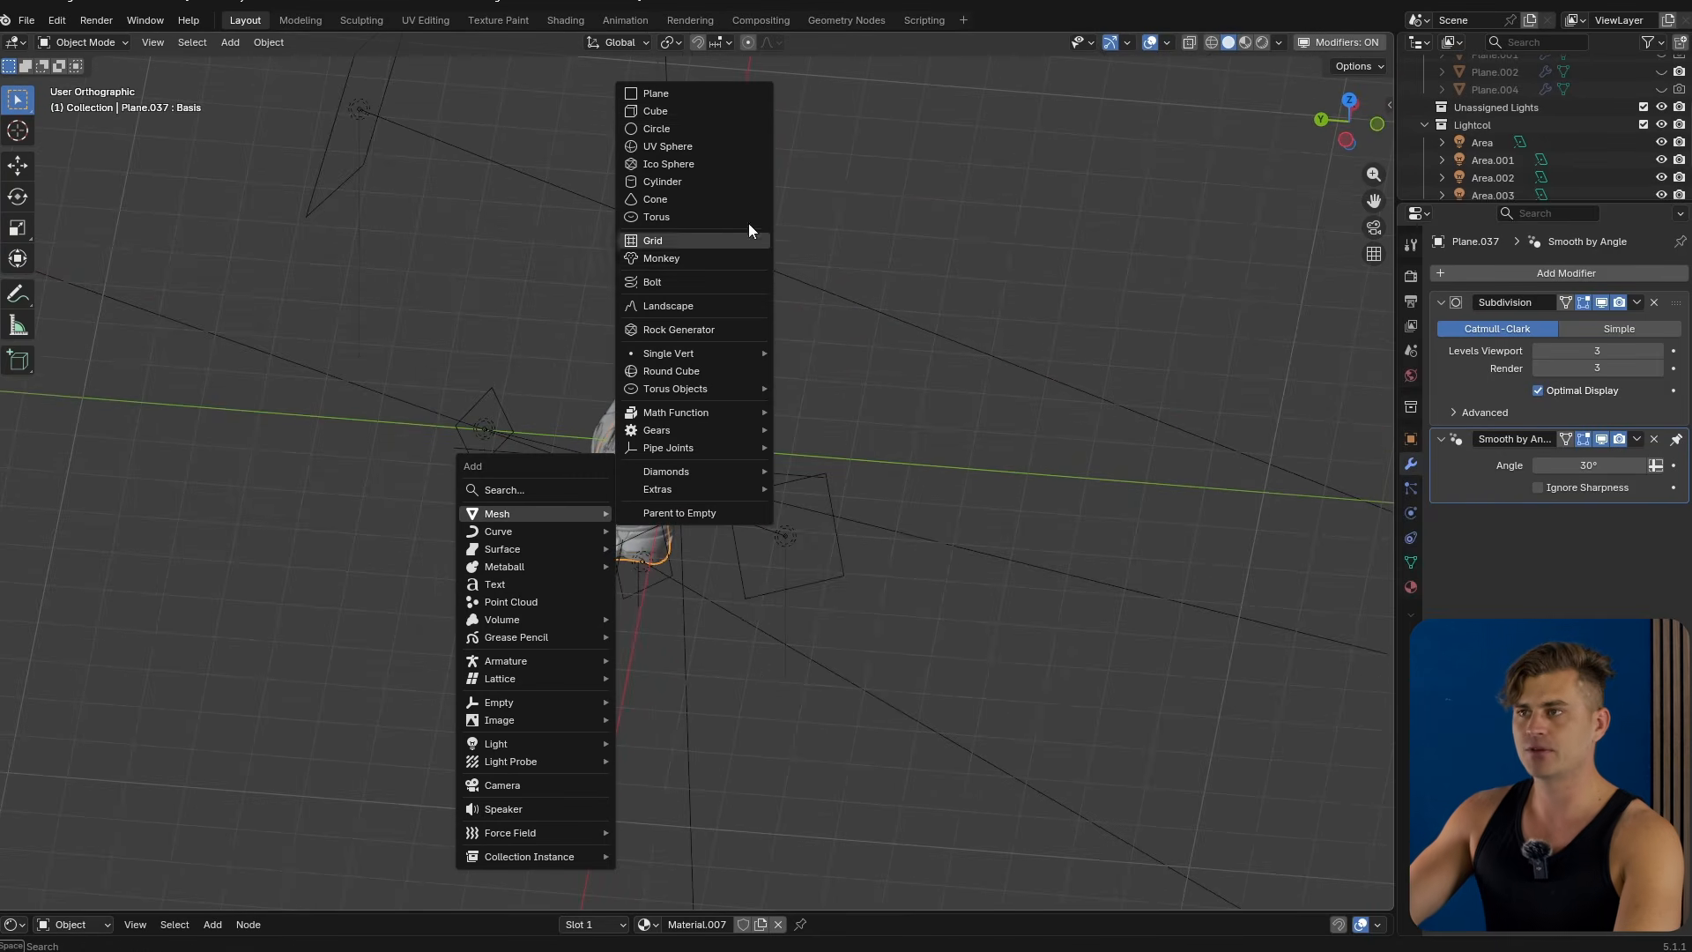
{"action": "left_click", "coordinate": [696, 95]}
{"action": "key", "text": "g"}
{"action": "key", "text": "x"}
{"action": "key", "text": "y"}
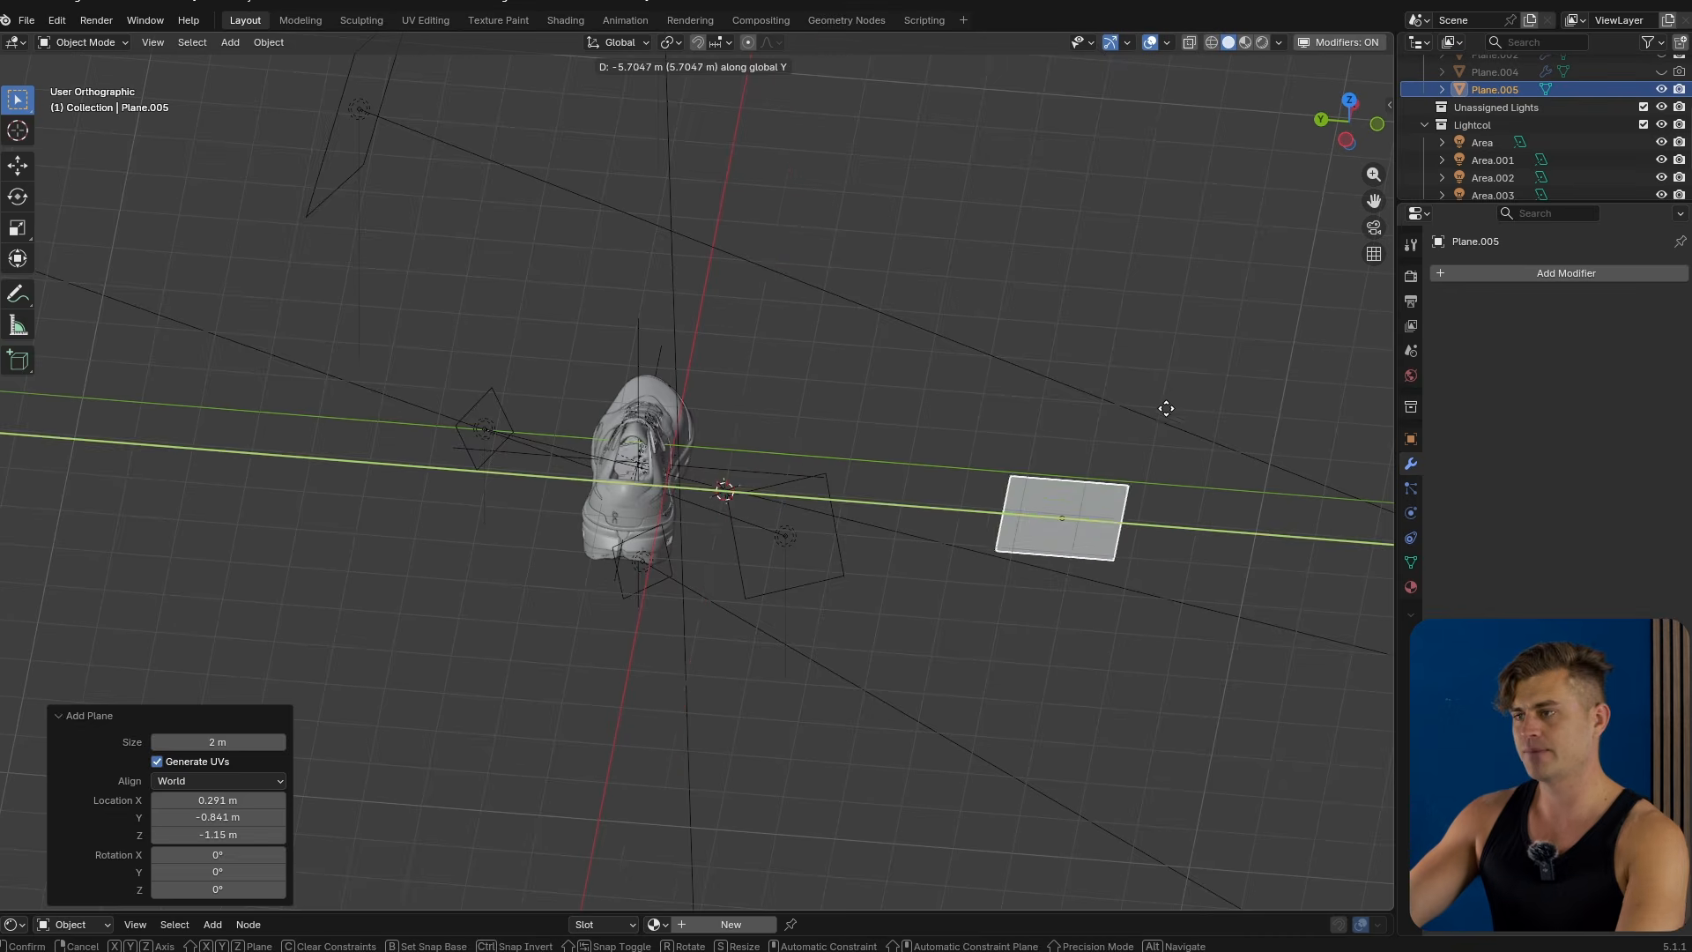
{"action": "left_click", "coordinate": [1171, 409]}
Scale the plane about 2.67 times along the X axis.
{"action": "middle_click_drag", "start_coordinate": [1170, 409], "coordinate": [1076, 494]}
{"action": "key", "text": "s"}
{"action": "key", "text": "x"}
{"action": "left_click", "coordinate": [1096, 606]}
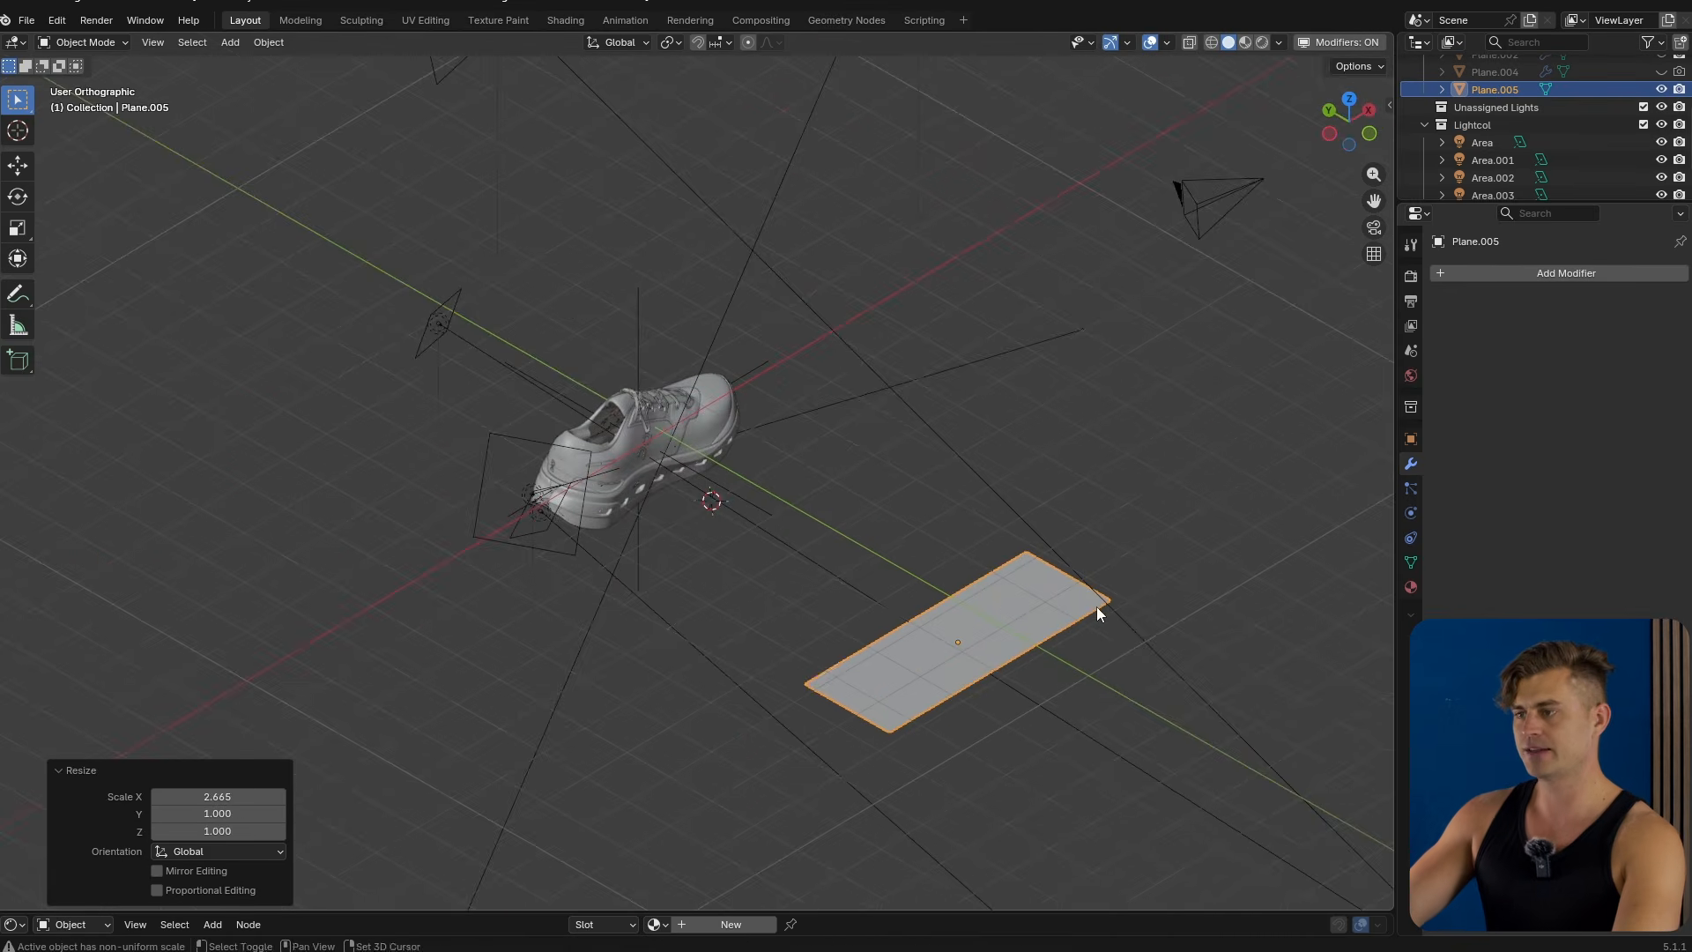
Frame the new plane and add several loop cuts across it in Edit Mode.
{"action": "key", "text": "KP_Decimal"}
{"action": "key", "text": "Tab"}
{"action": "key", "text": "ctrl+r"}
{"action": "scroll", "coordinate": [751, 427], "scroll_direction": "up", "scroll_amount": 5}
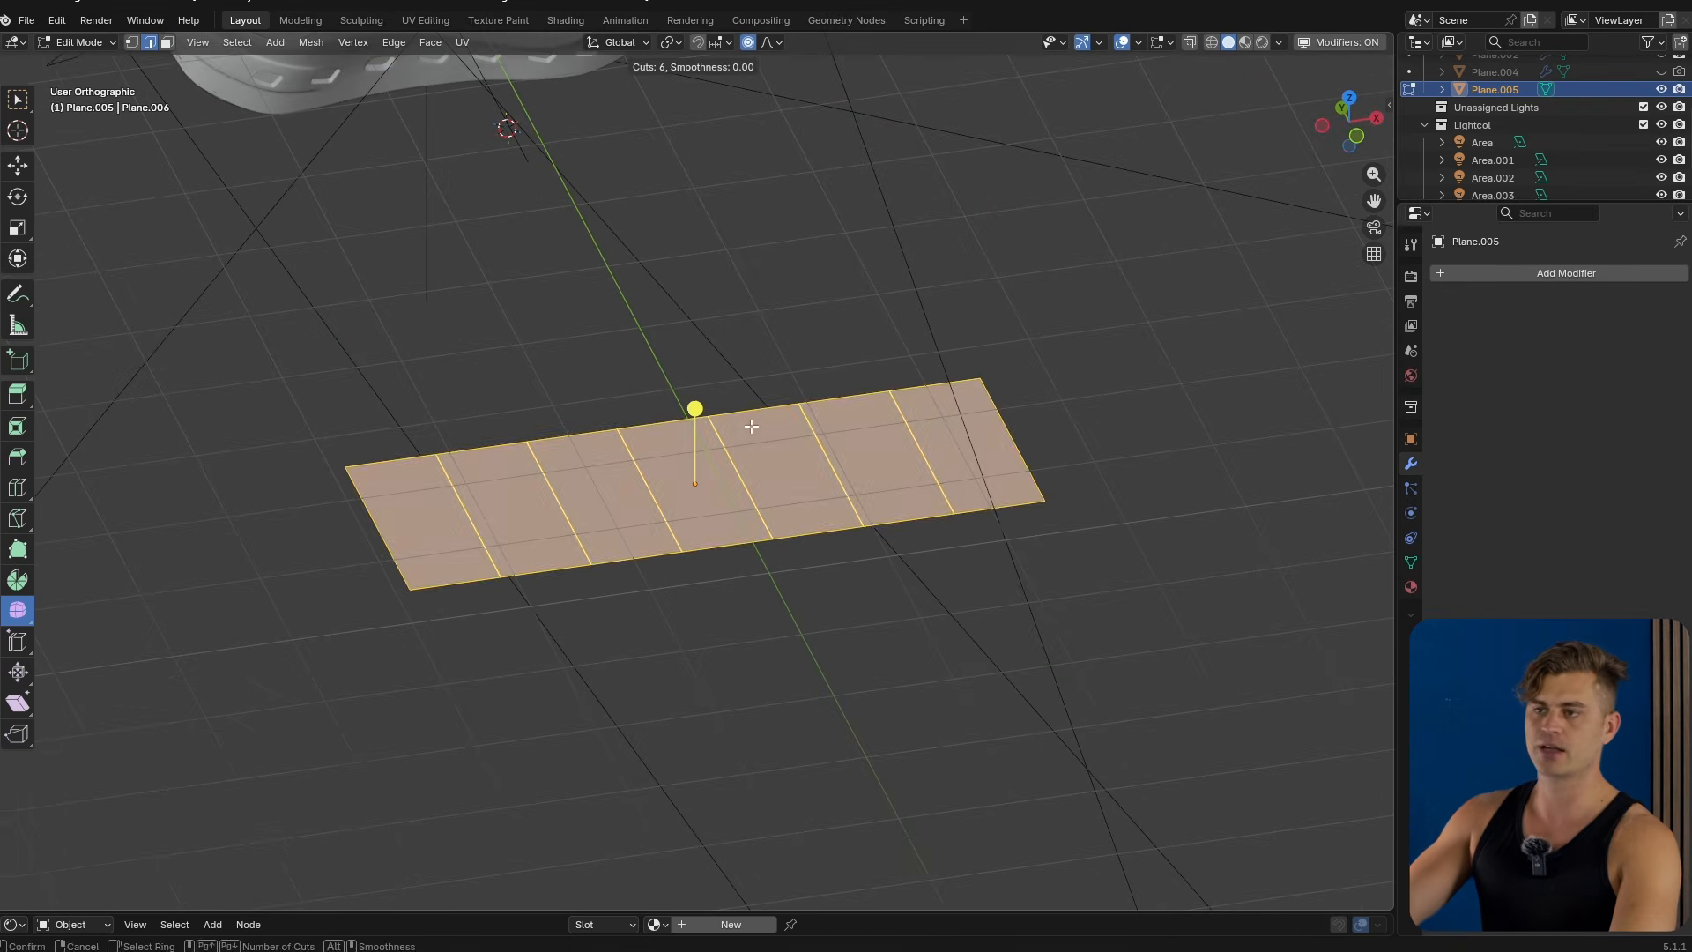
{"action": "left_click", "coordinate": [751, 426]}
{"action": "right_click", "coordinate": [751, 426]}
Pull the plane's middle down along Z with proportional editing to curve it into an arc.
{"action": "key", "text": "g"}
{"action": "left_click", "coordinate": [708, 498]}
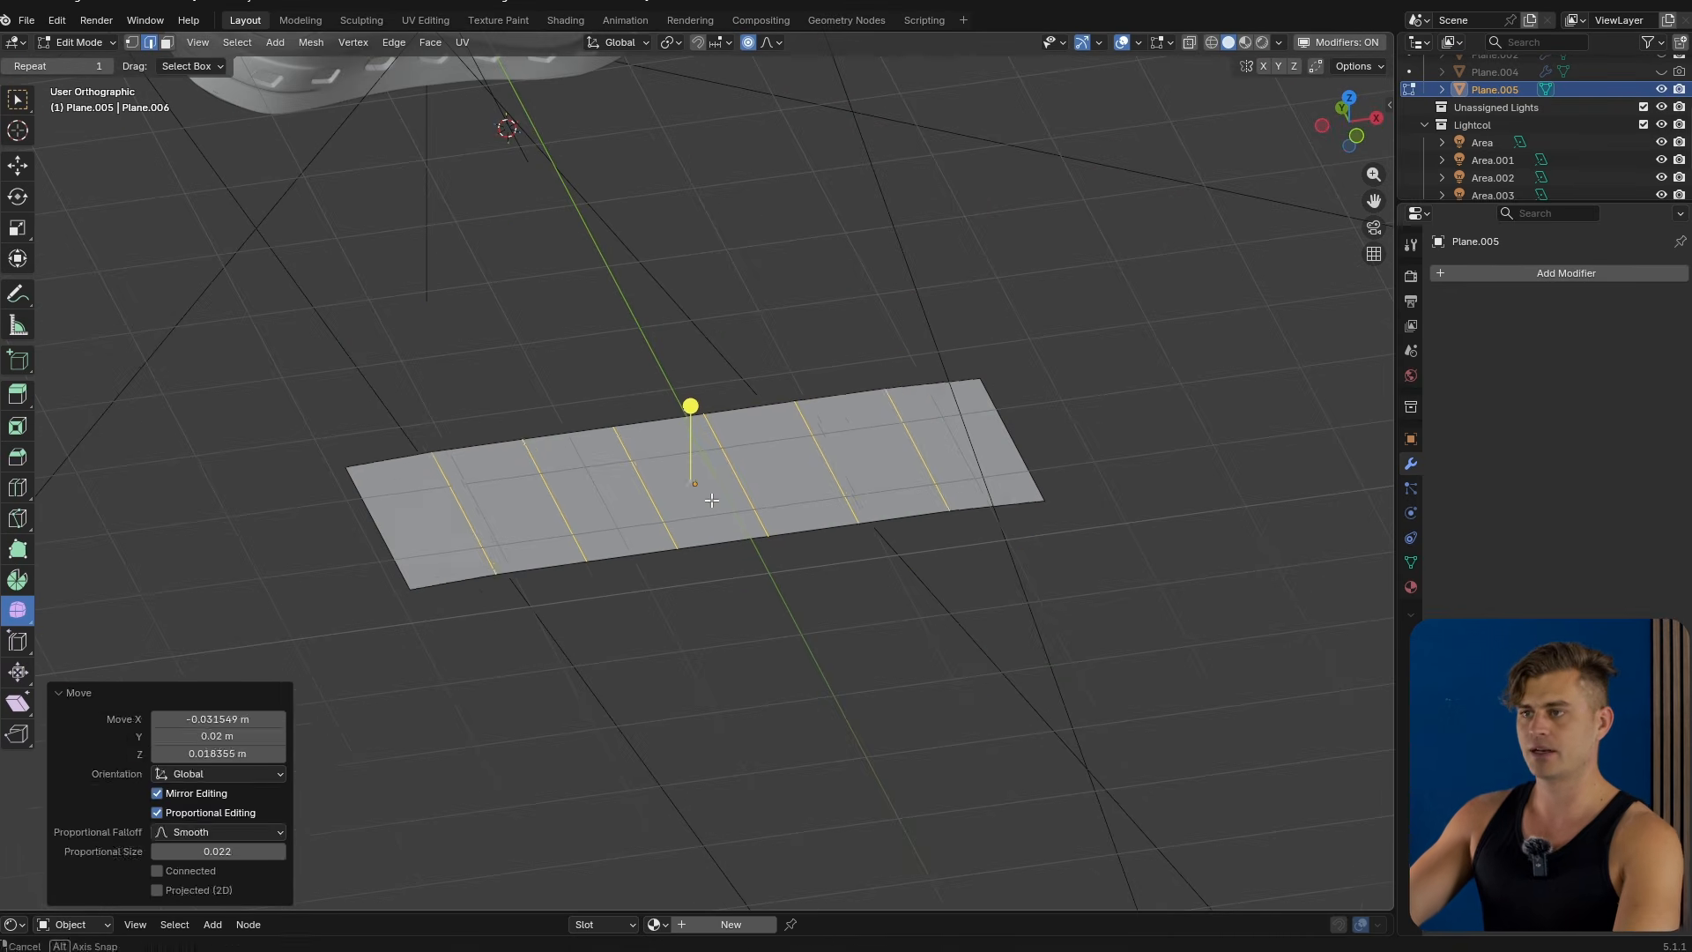
{"action": "key", "text": "ctrl+z"}
{"action": "middle_click_drag", "start_coordinate": [709, 499], "coordinate": [640, 347]}
{"action": "key", "text": "shift+w"}
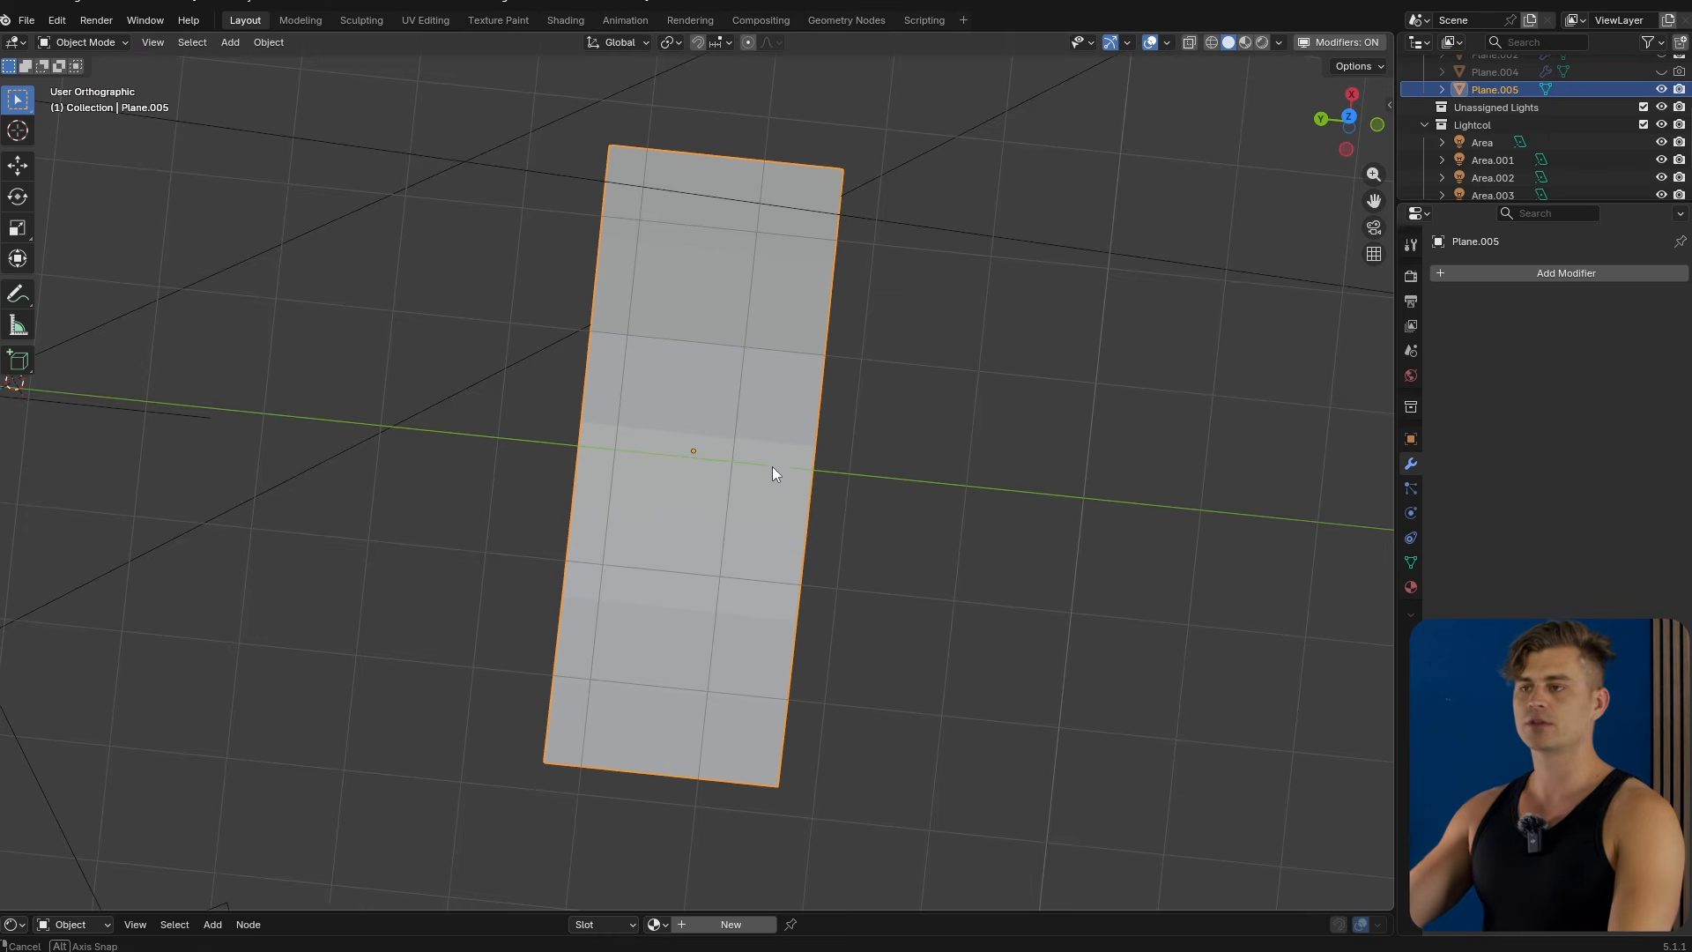
{"action": "middle_click_drag", "start_coordinate": [772, 473], "coordinate": [791, 460]}
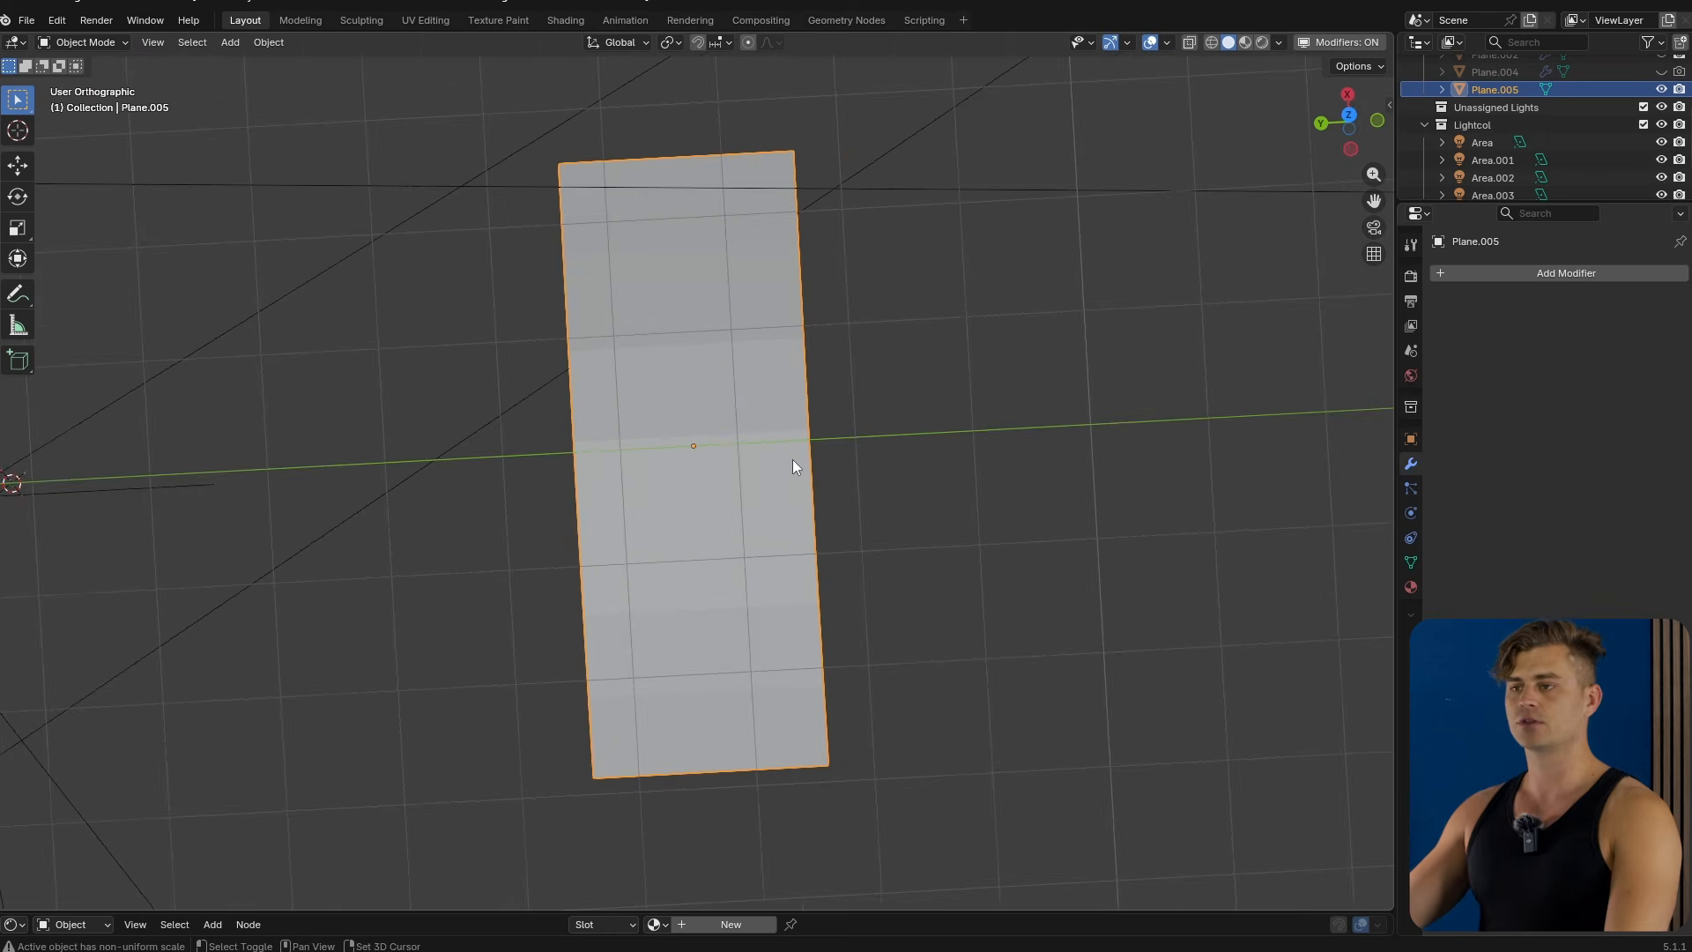
Add a plane, scale it by about 0.39 and move it beside the curved plane.
{"action": "key", "text": "shift+a"}
{"action": "left_click", "coordinate": [873, 460]}
{"action": "key", "text": "s"}
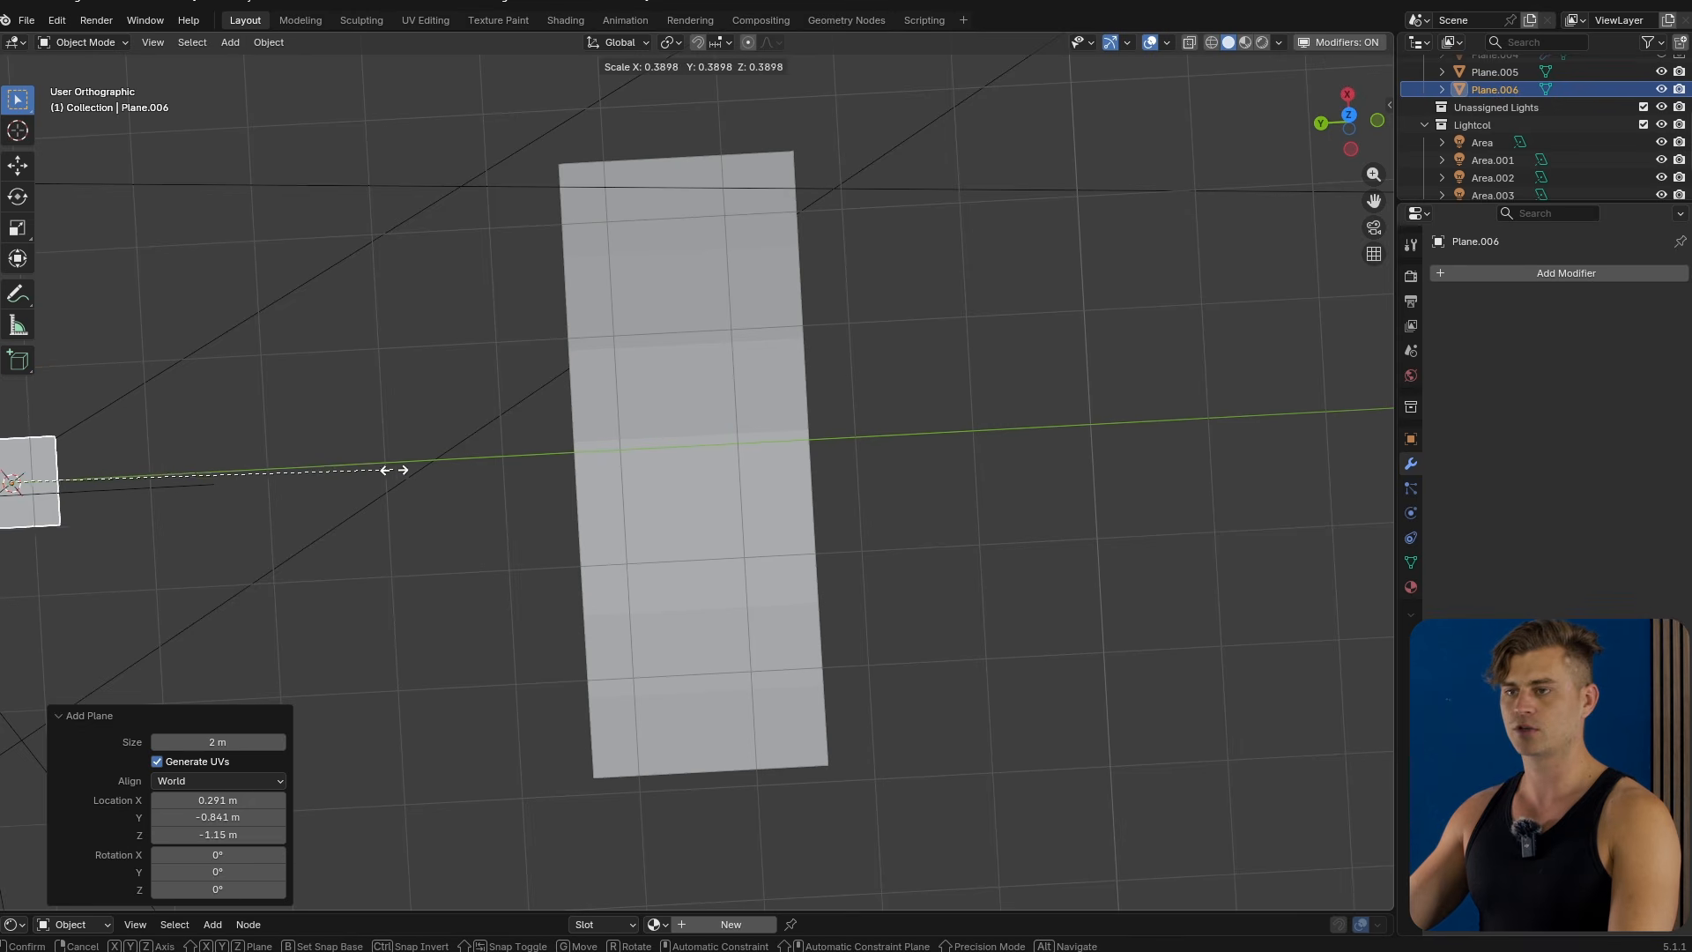
{"action": "left_click", "coordinate": [388, 468]}
{"action": "key", "text": "g"}
{"action": "left_click", "coordinate": [1030, 451]}
{"action": "middle_click_drag", "start_coordinate": [1038, 453], "coordinate": [581, 330]}
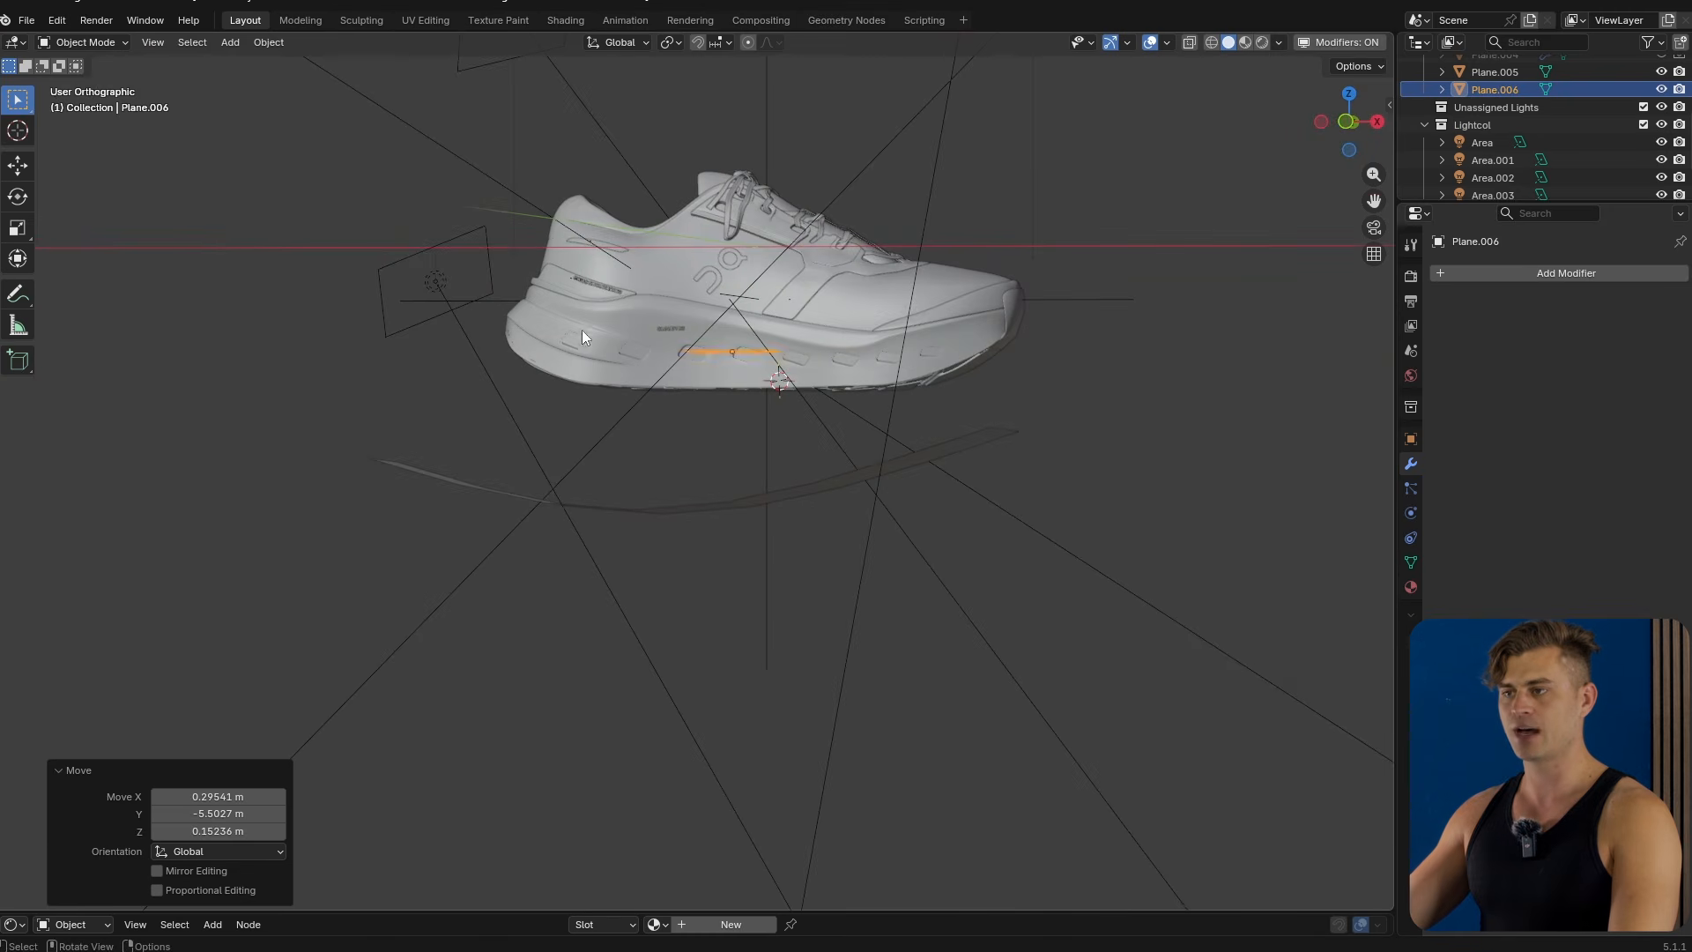
Move the small plane onto the curved plane and rotate it about -21.69°.
{"action": "key", "text": "g"}
{"action": "left_click", "coordinate": [701, 444]}
{"action": "key", "text": "r"}
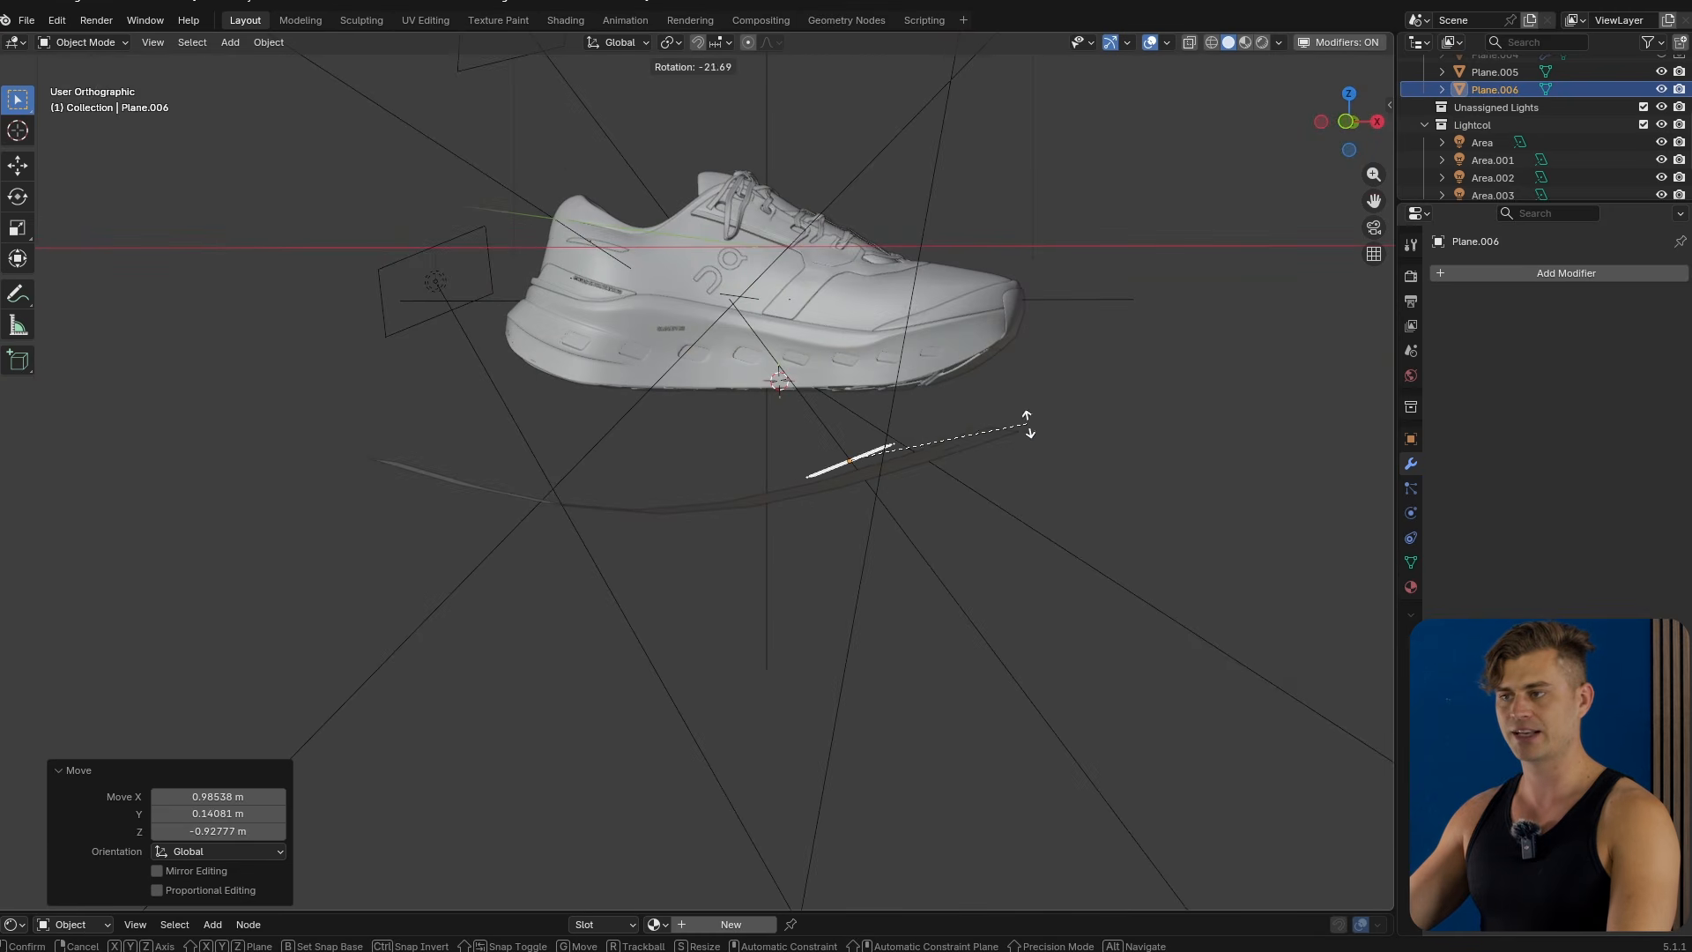
{"action": "left_click", "coordinate": [1029, 447]}
{"action": "middle_click_drag", "start_coordinate": [1029, 447], "coordinate": [957, 484]}
{"action": "key", "text": "Tab"}
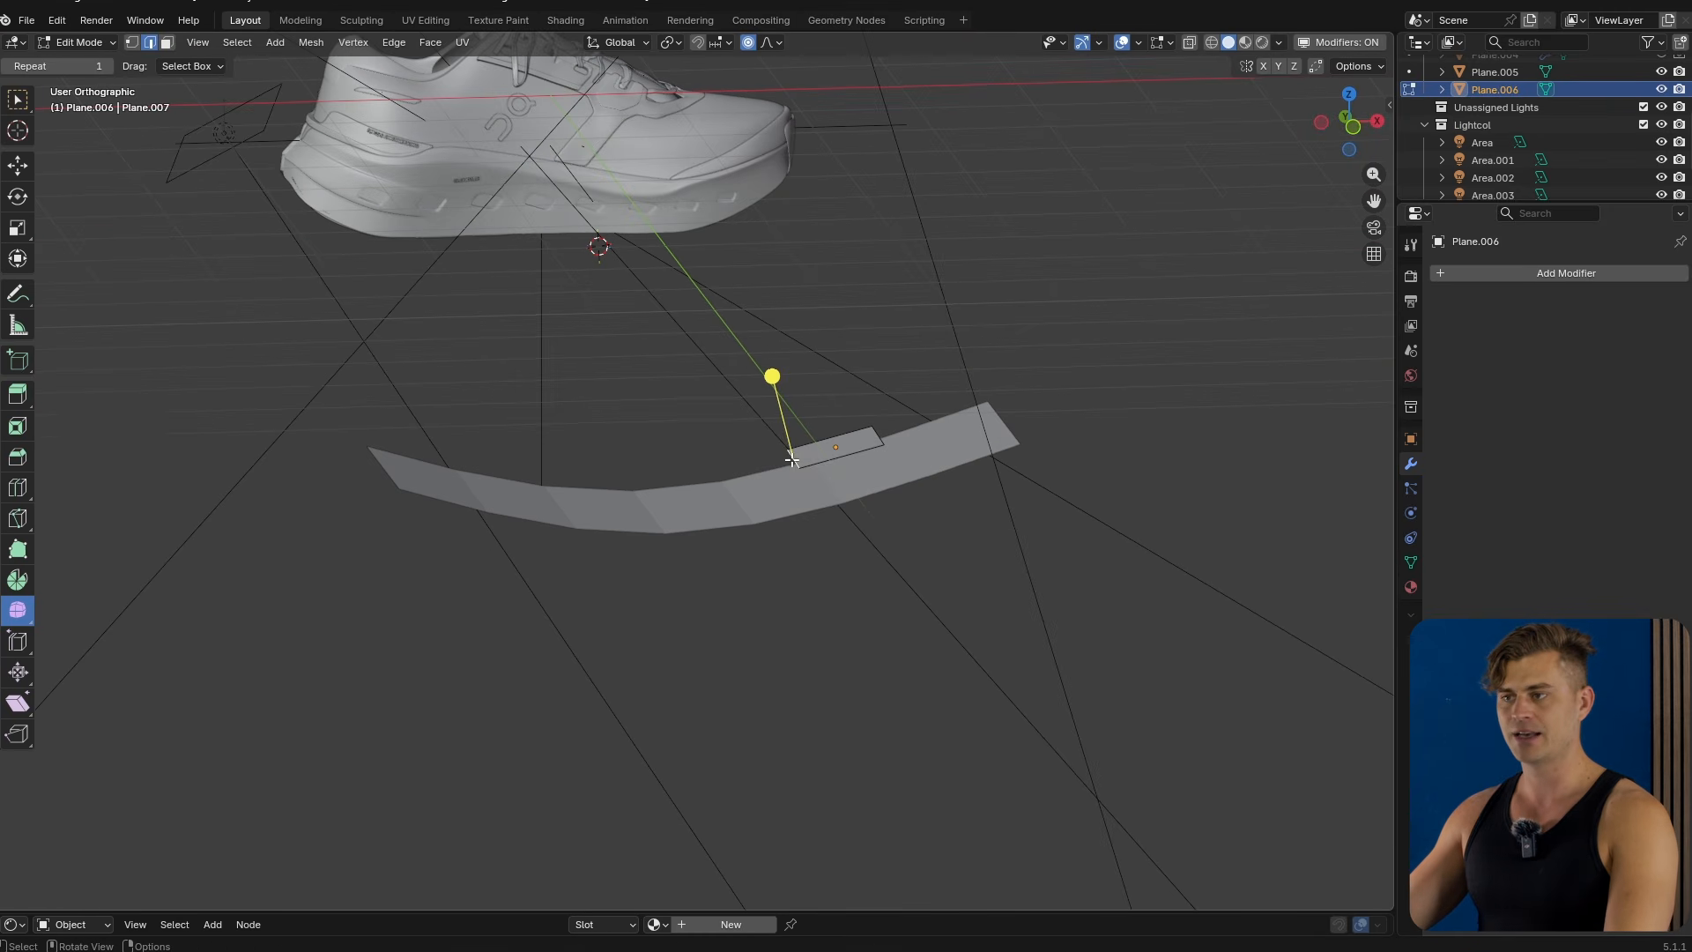
Try moving the small plane's geometry, undo it twice and delete the small plane.
{"action": "key", "text": "g"}
{"action": "left_click", "coordinate": [714, 477]}
{"action": "middle_click_drag", "start_coordinate": [713, 477], "coordinate": [873, 540]}
{"action": "key", "text": "ctrl+z"}
{"action": "key", "text": "ctrl+z"}
{"action": "key", "text": "Tab"}
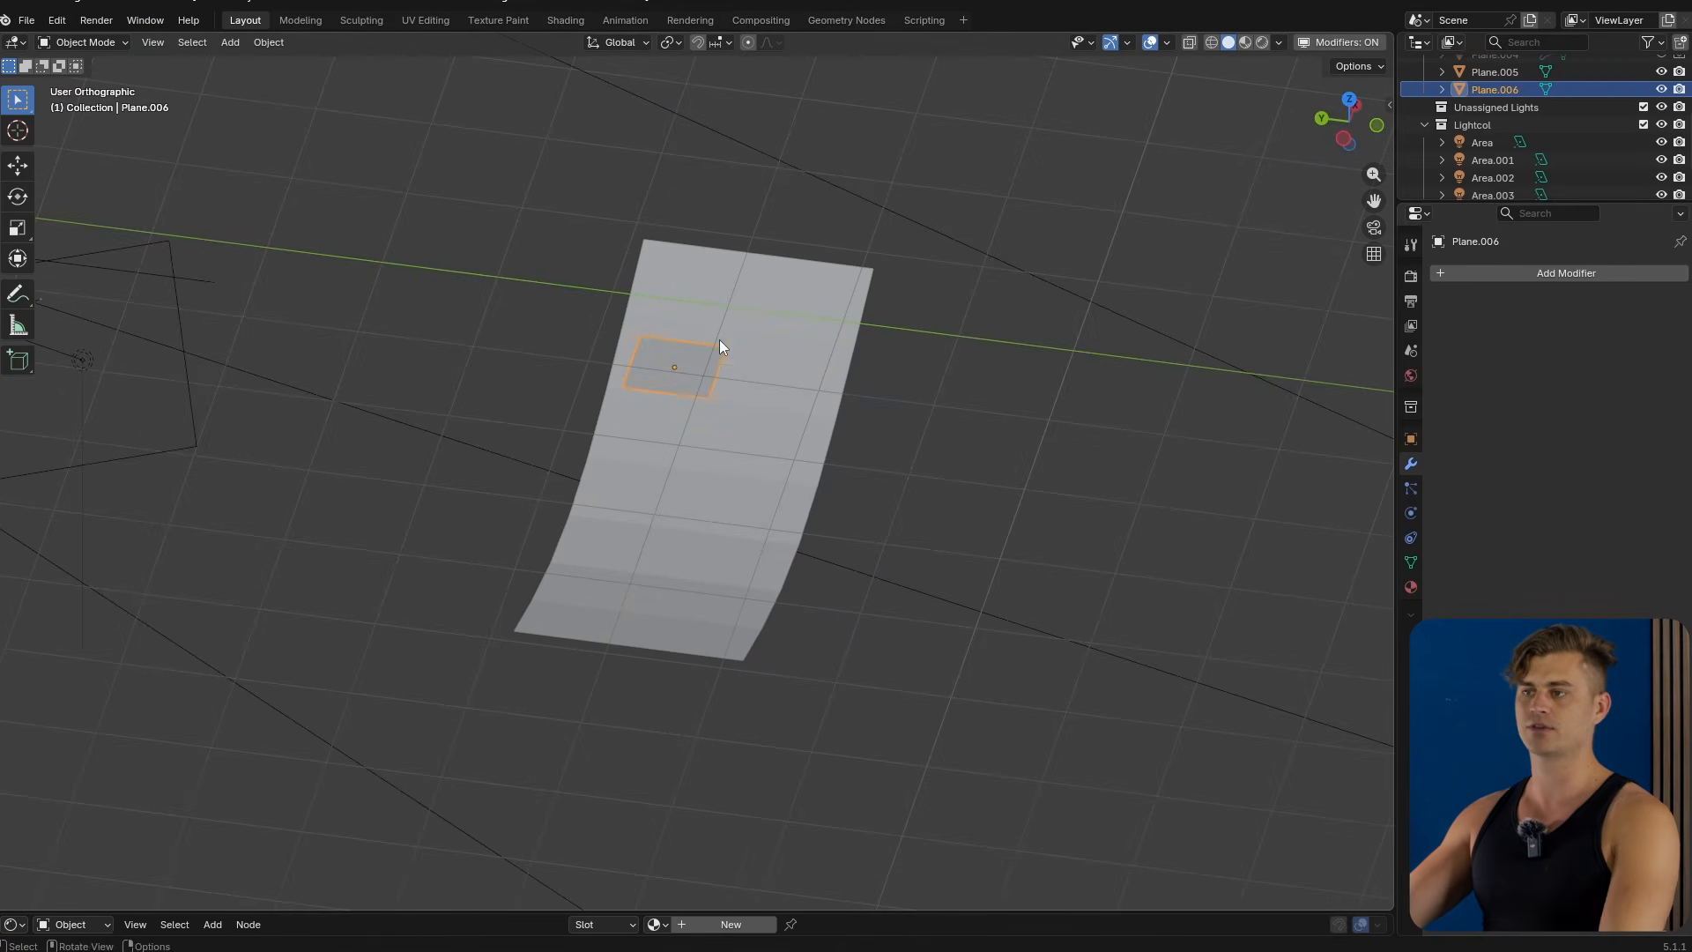
{"action": "key", "text": "Delete"}
{"action": "scroll", "coordinate": [753, 420], "scroll_direction": "down", "scroll_amount": 3}
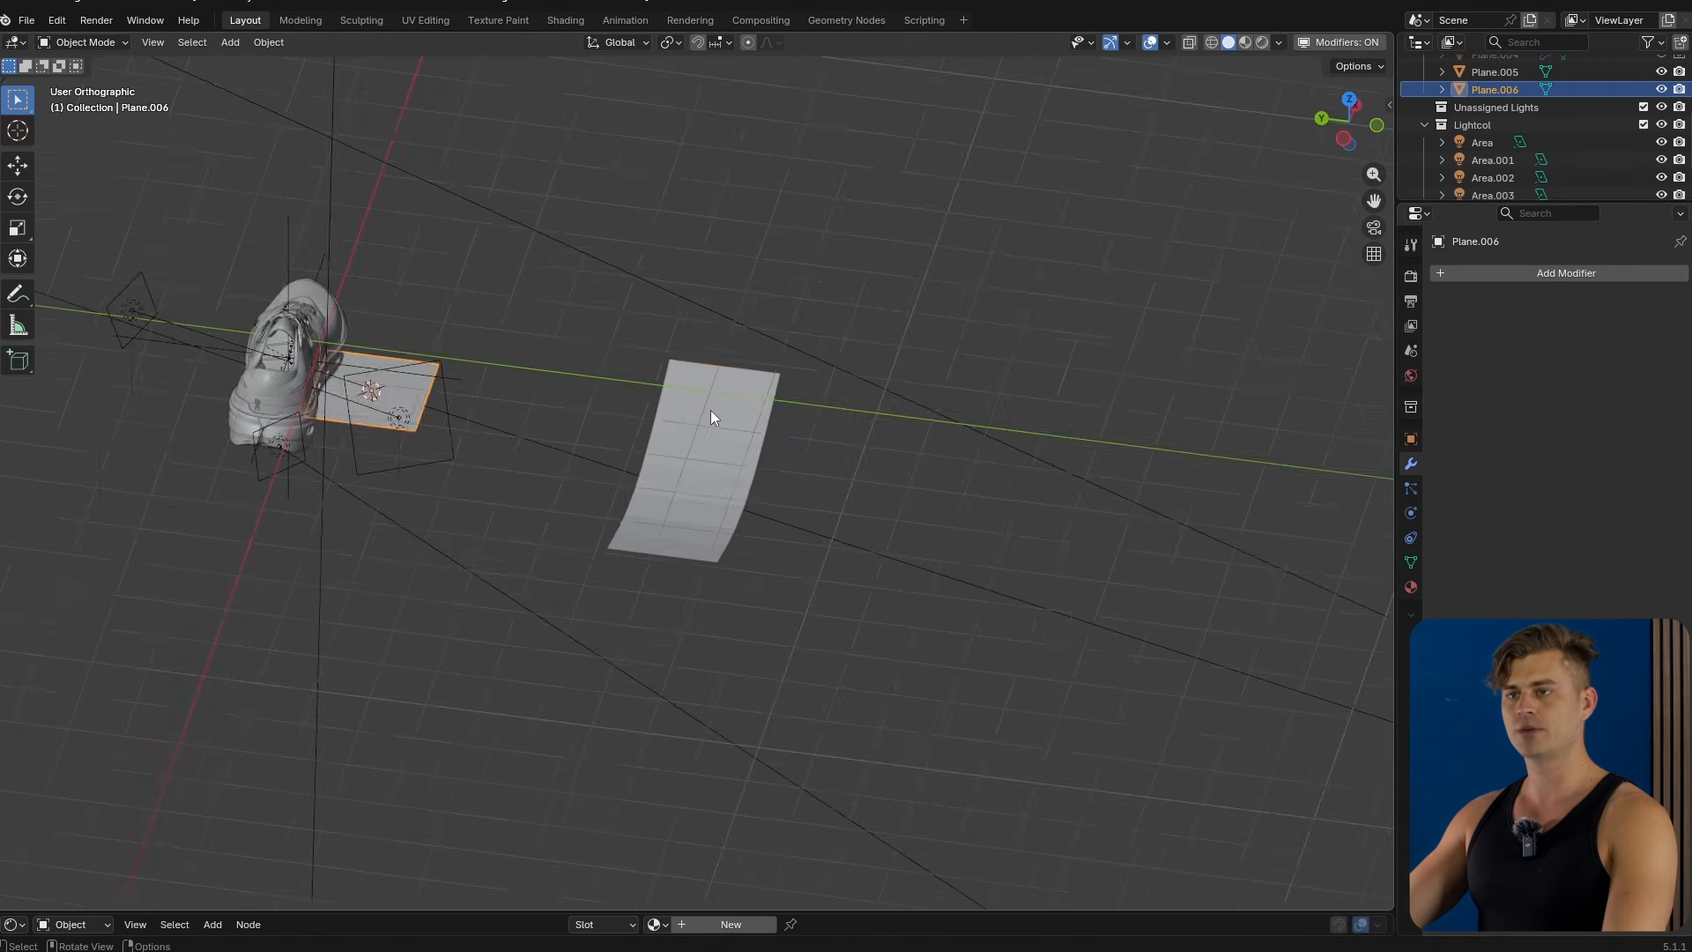
Select the curved plane and add Basis and Key 1 shape keys to it.
{"action": "left_click", "coordinate": [711, 409]}
{"action": "middle_click_drag", "start_coordinate": [542, 403], "coordinate": [705, 449]}
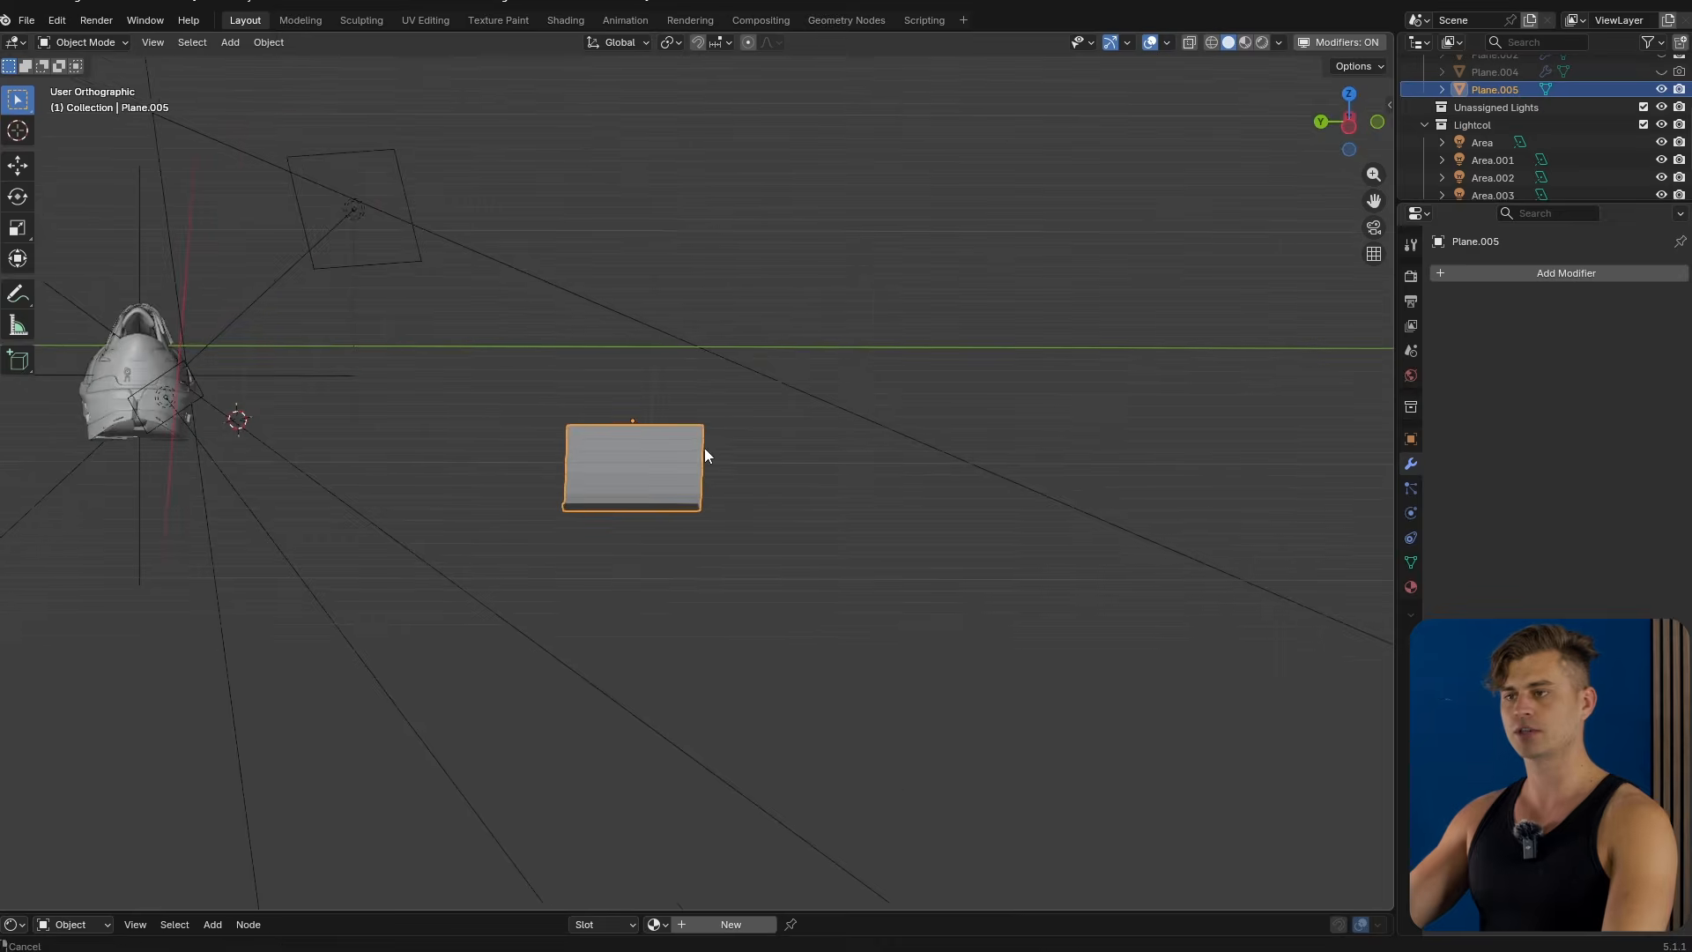
{"action": "key", "text": "shift+a"}
{"action": "mouse_move", "coordinate": [705, 450]}
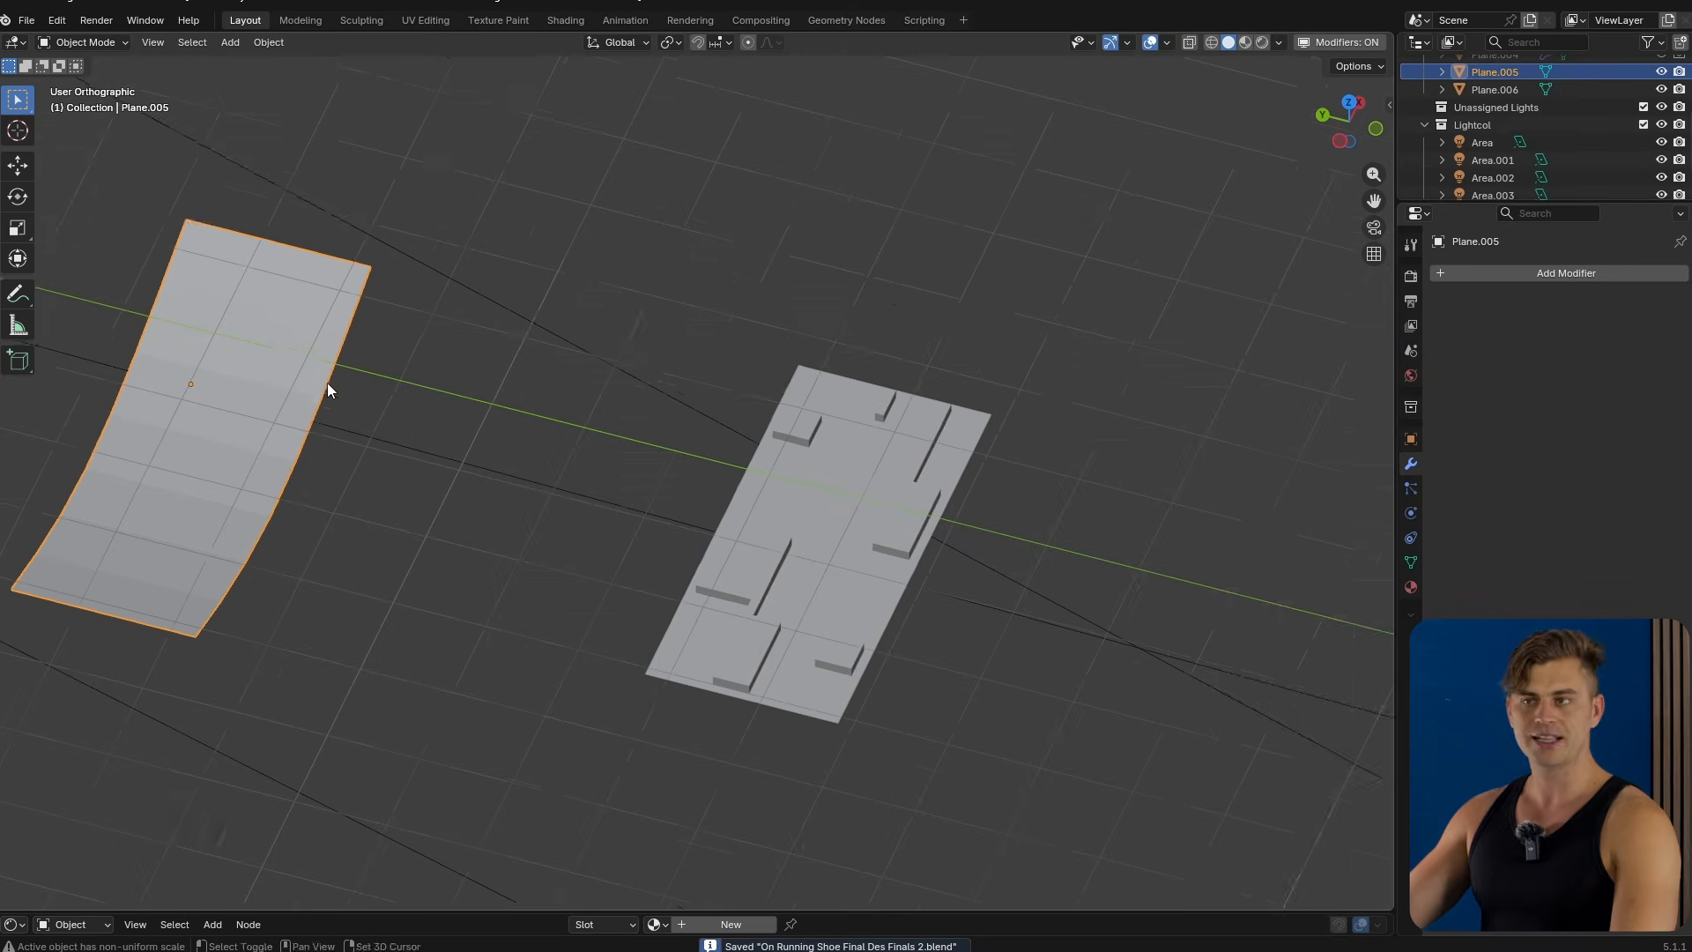
{"action": "middle_click_drag", "start_coordinate": [326, 382], "coordinate": [513, 336]}
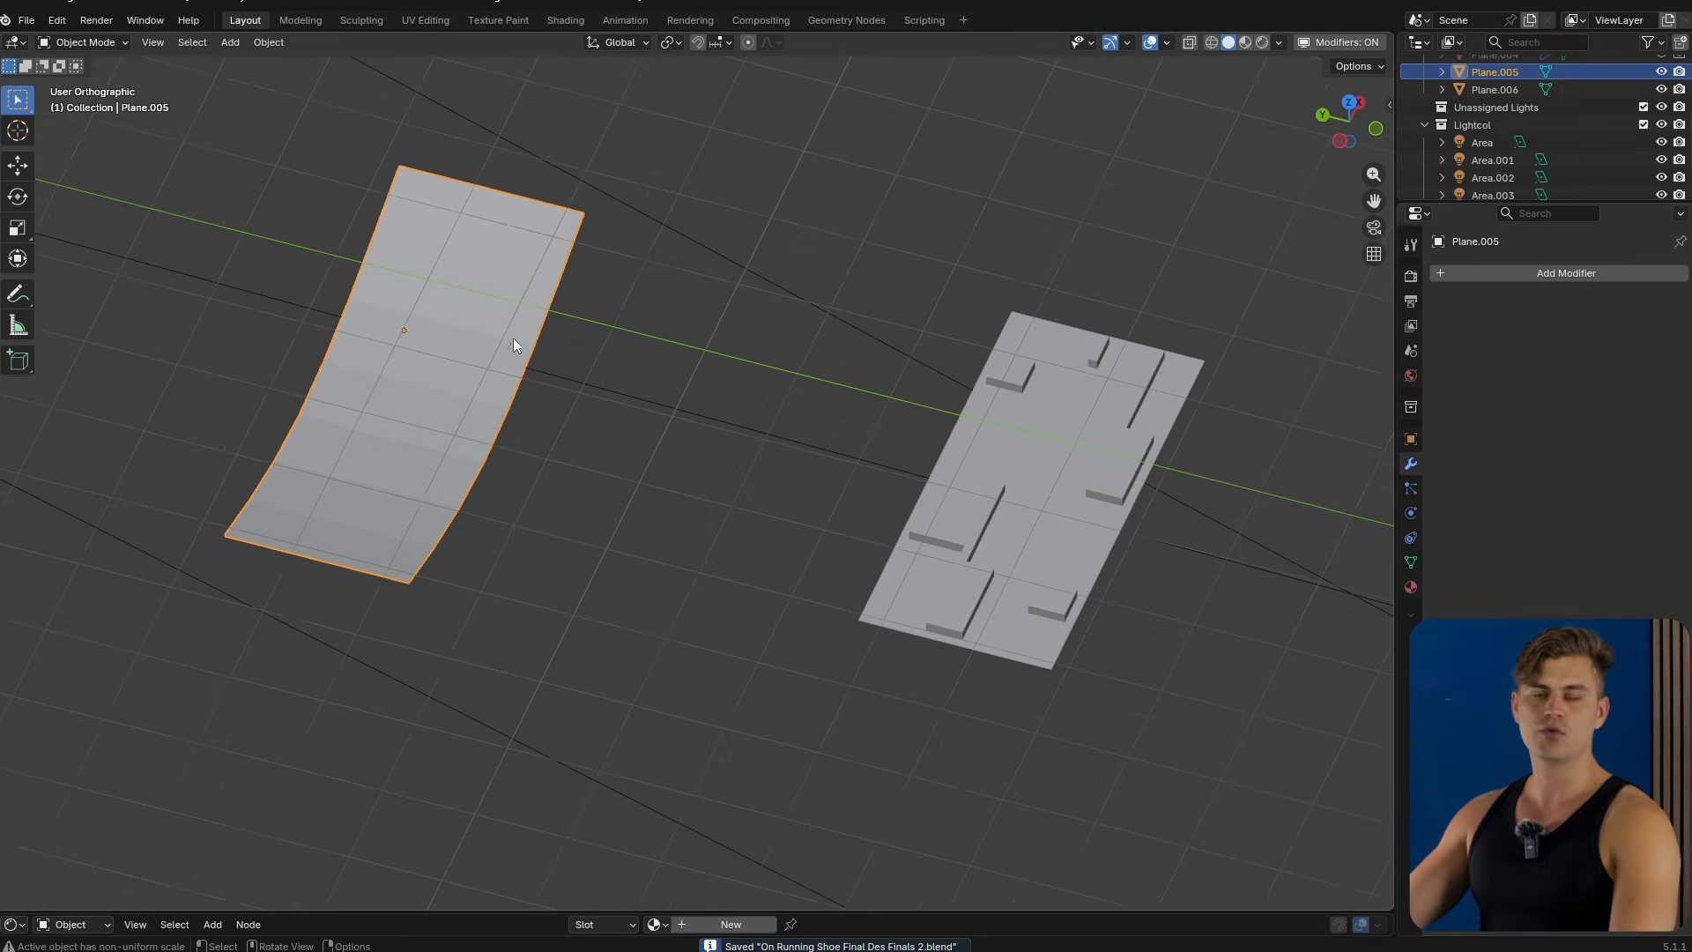
{"action": "scroll", "coordinate": [509, 337], "scroll_direction": "up", "scroll_amount": 2}
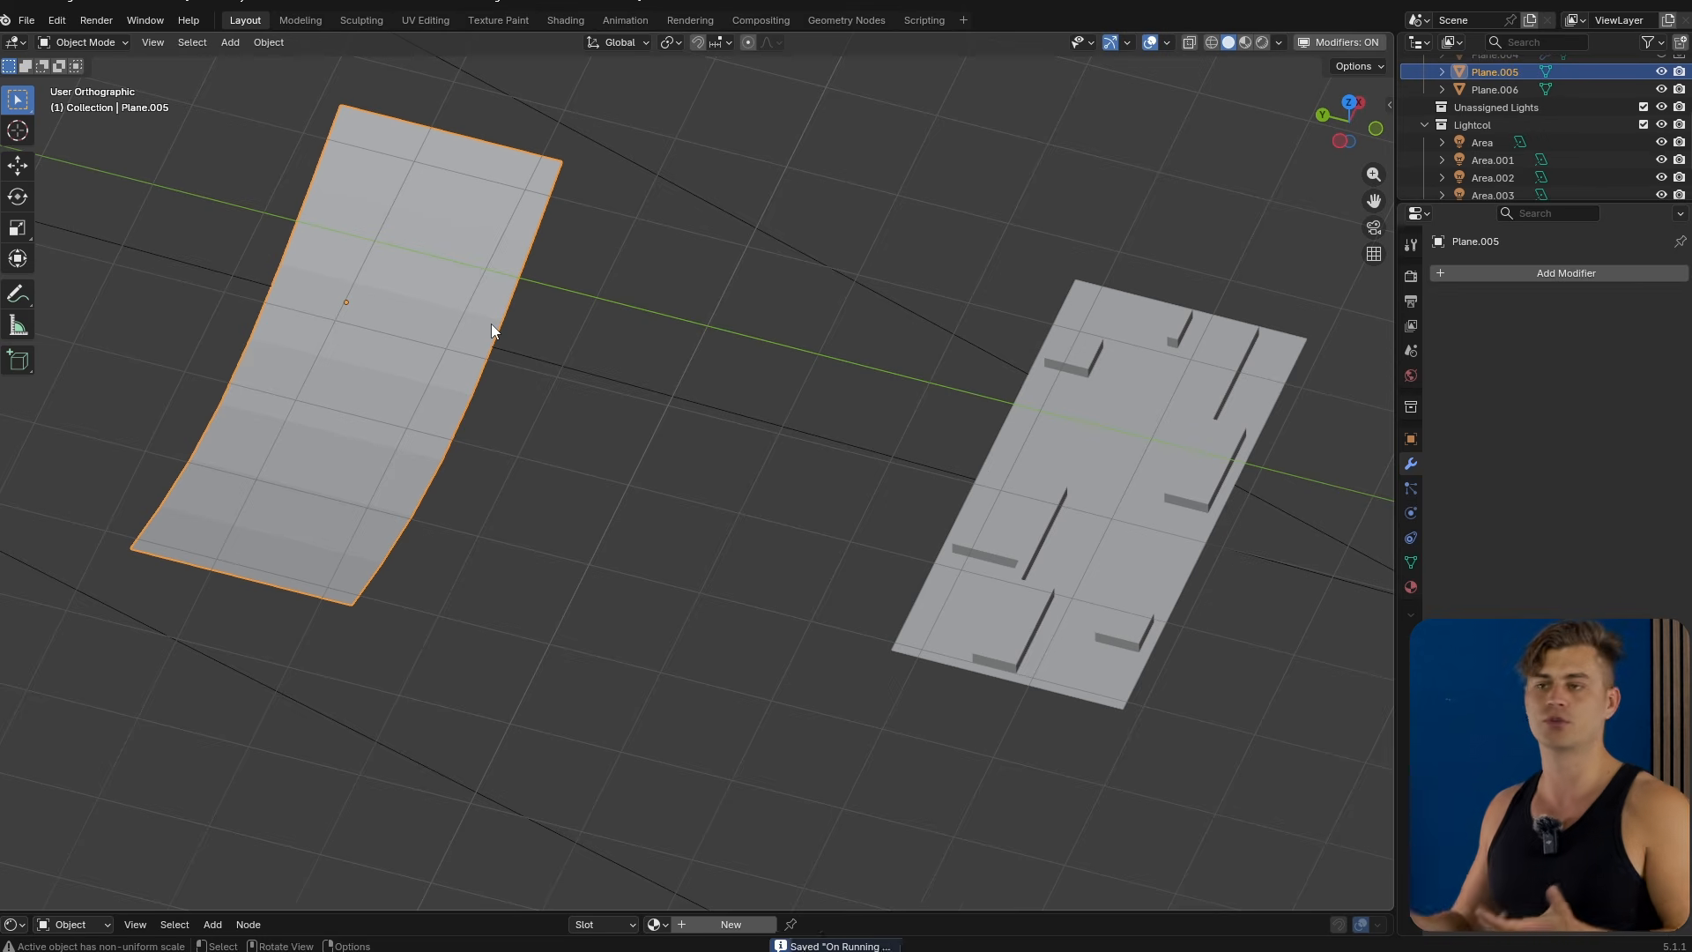
{"action": "left_click", "coordinate": [1410, 562]}
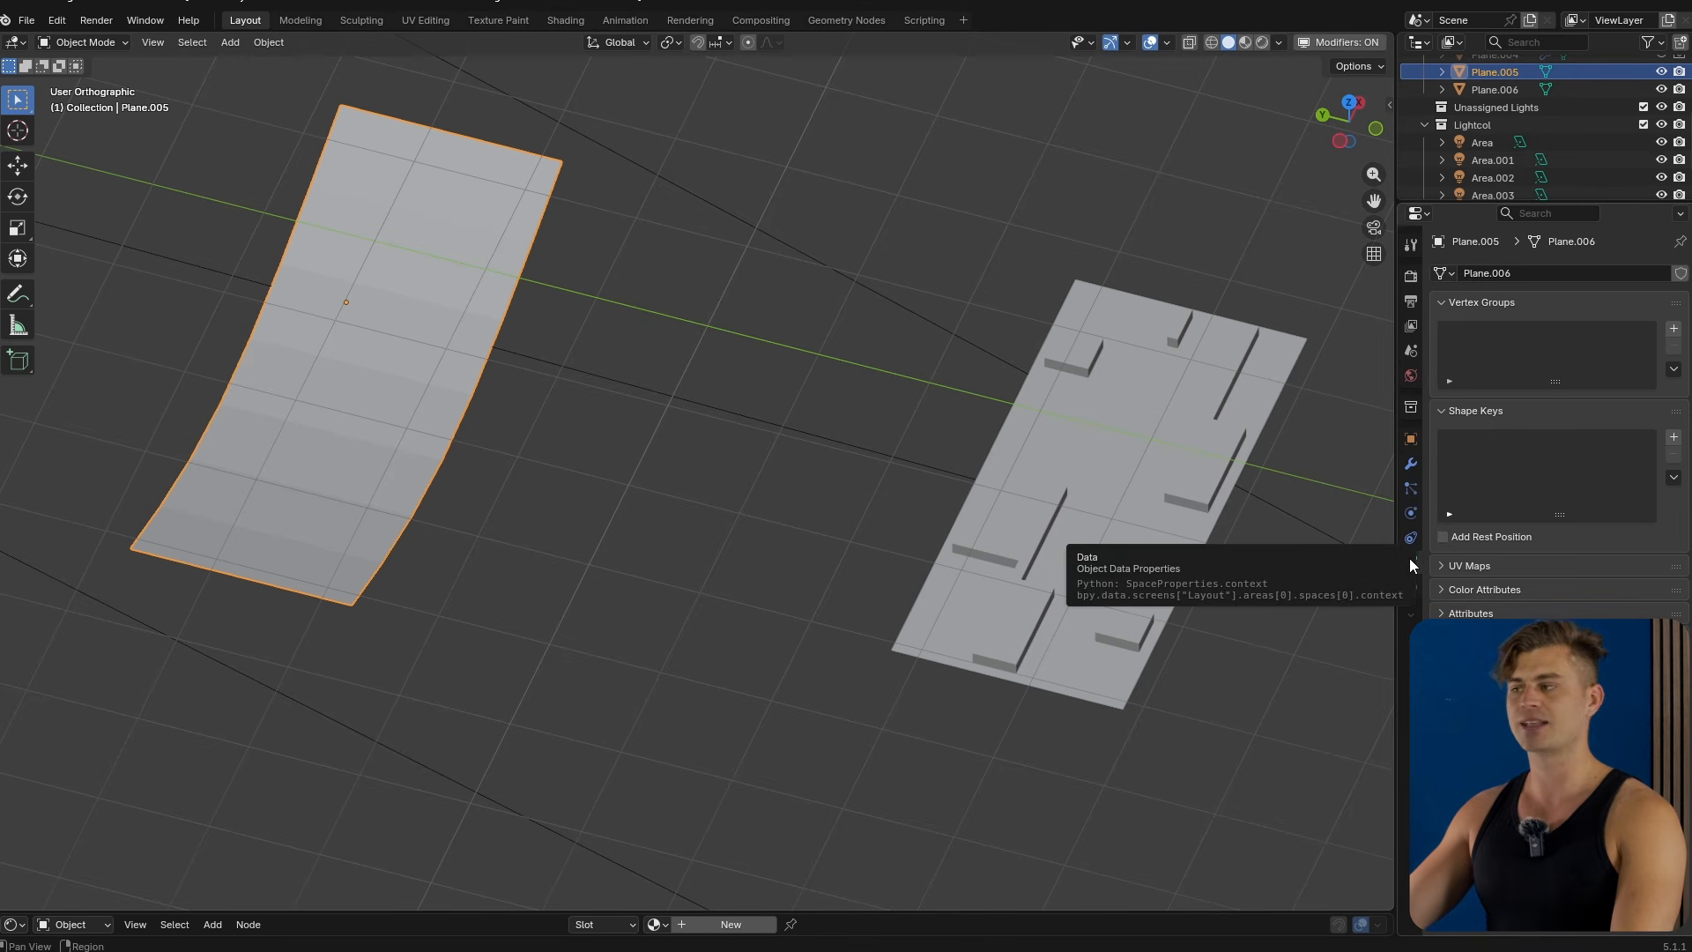
{"action": "left_click", "coordinate": [1673, 436]}
{"action": "left_click", "coordinate": [1673, 436]}
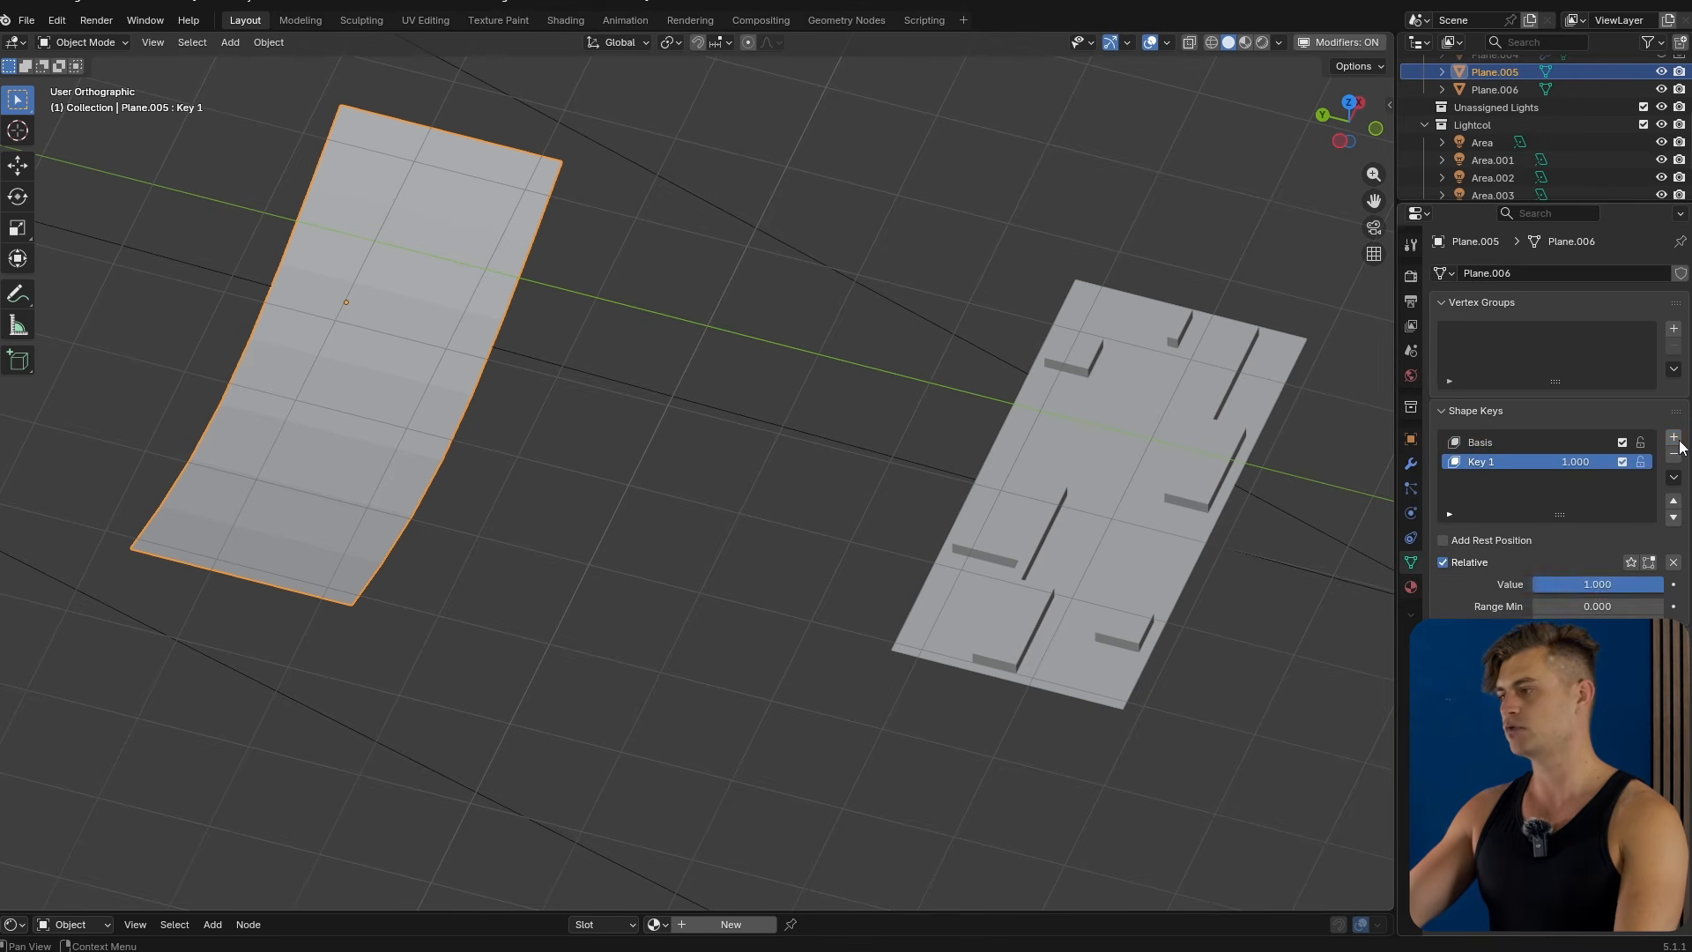
Flatten the curved plane in Key 1 by scaling all vertices to 0 along Z, and test the key's value.
{"action": "middle_click_drag", "start_coordinate": [493, 335], "coordinate": [521, 438]}
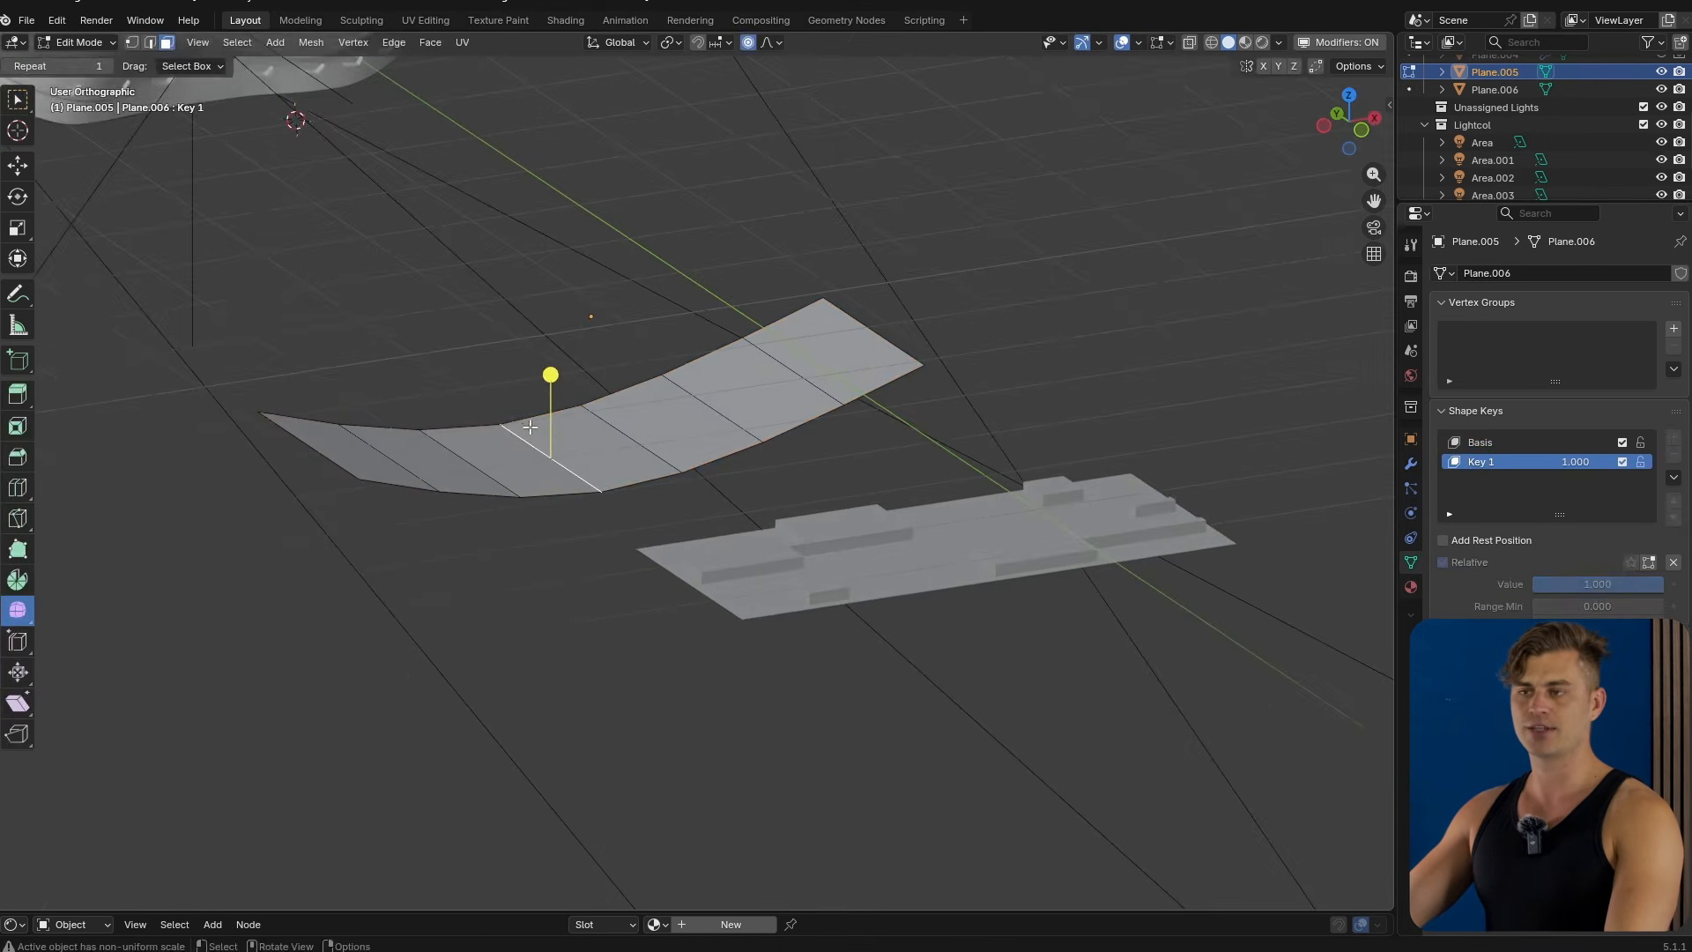
{"action": "middle_click_drag", "start_coordinate": [559, 431], "coordinate": [601, 430]}
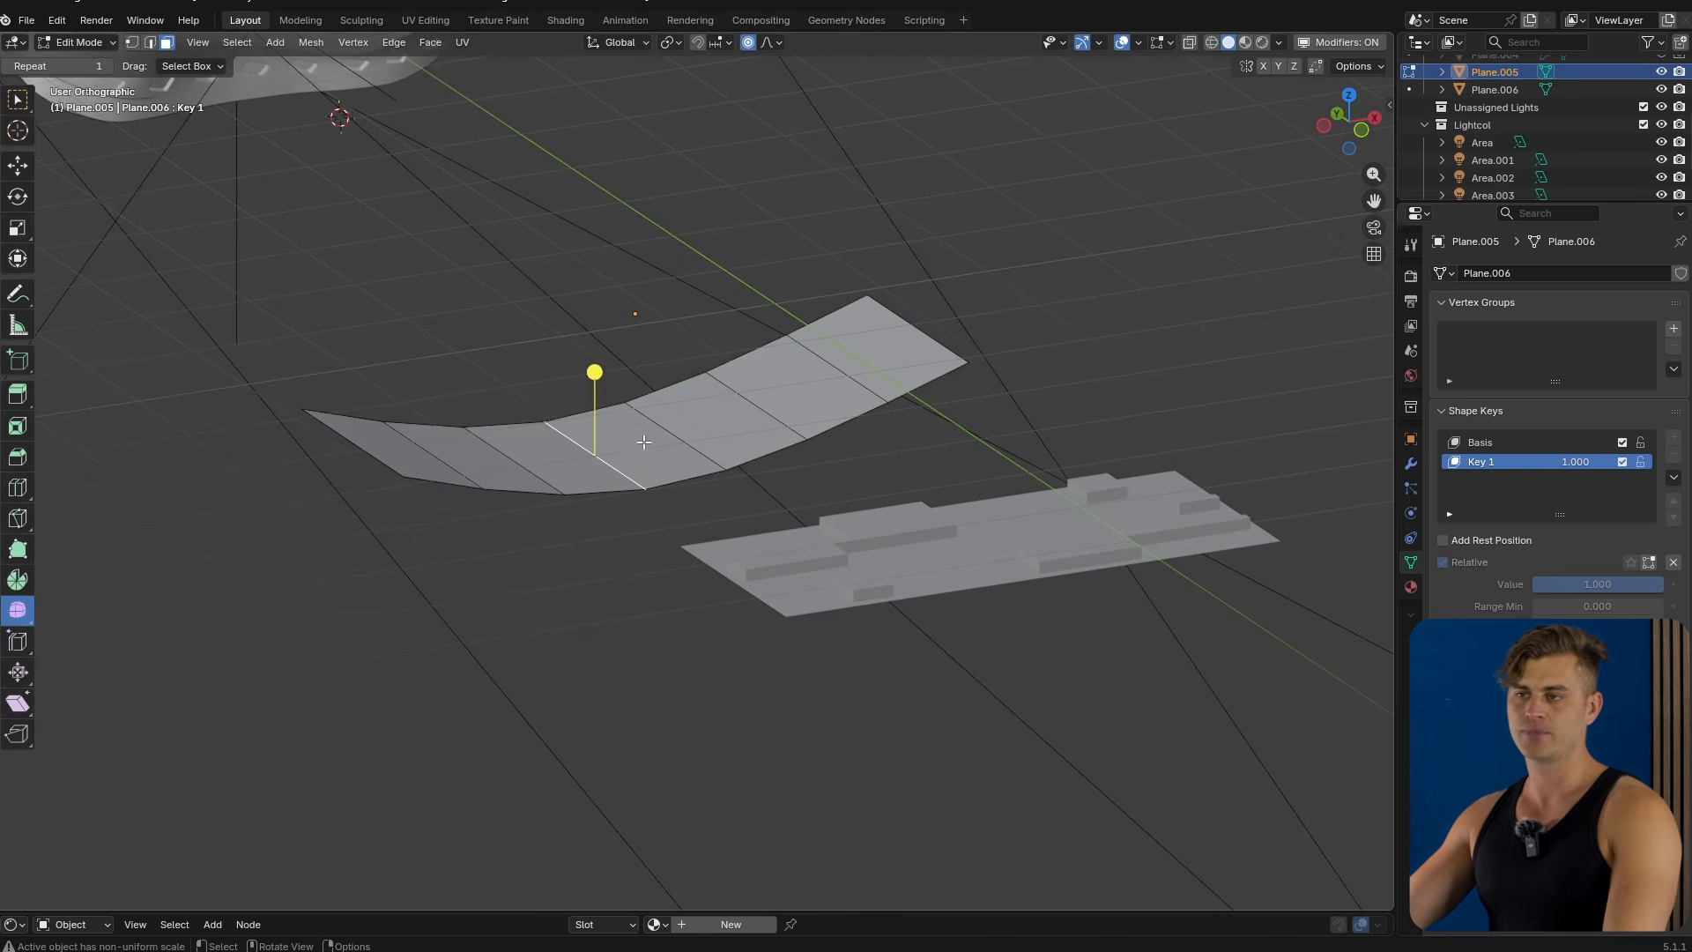
{"action": "key", "text": "a"}
{"action": "key", "text": "s"}
{"action": "key", "text": "z"}
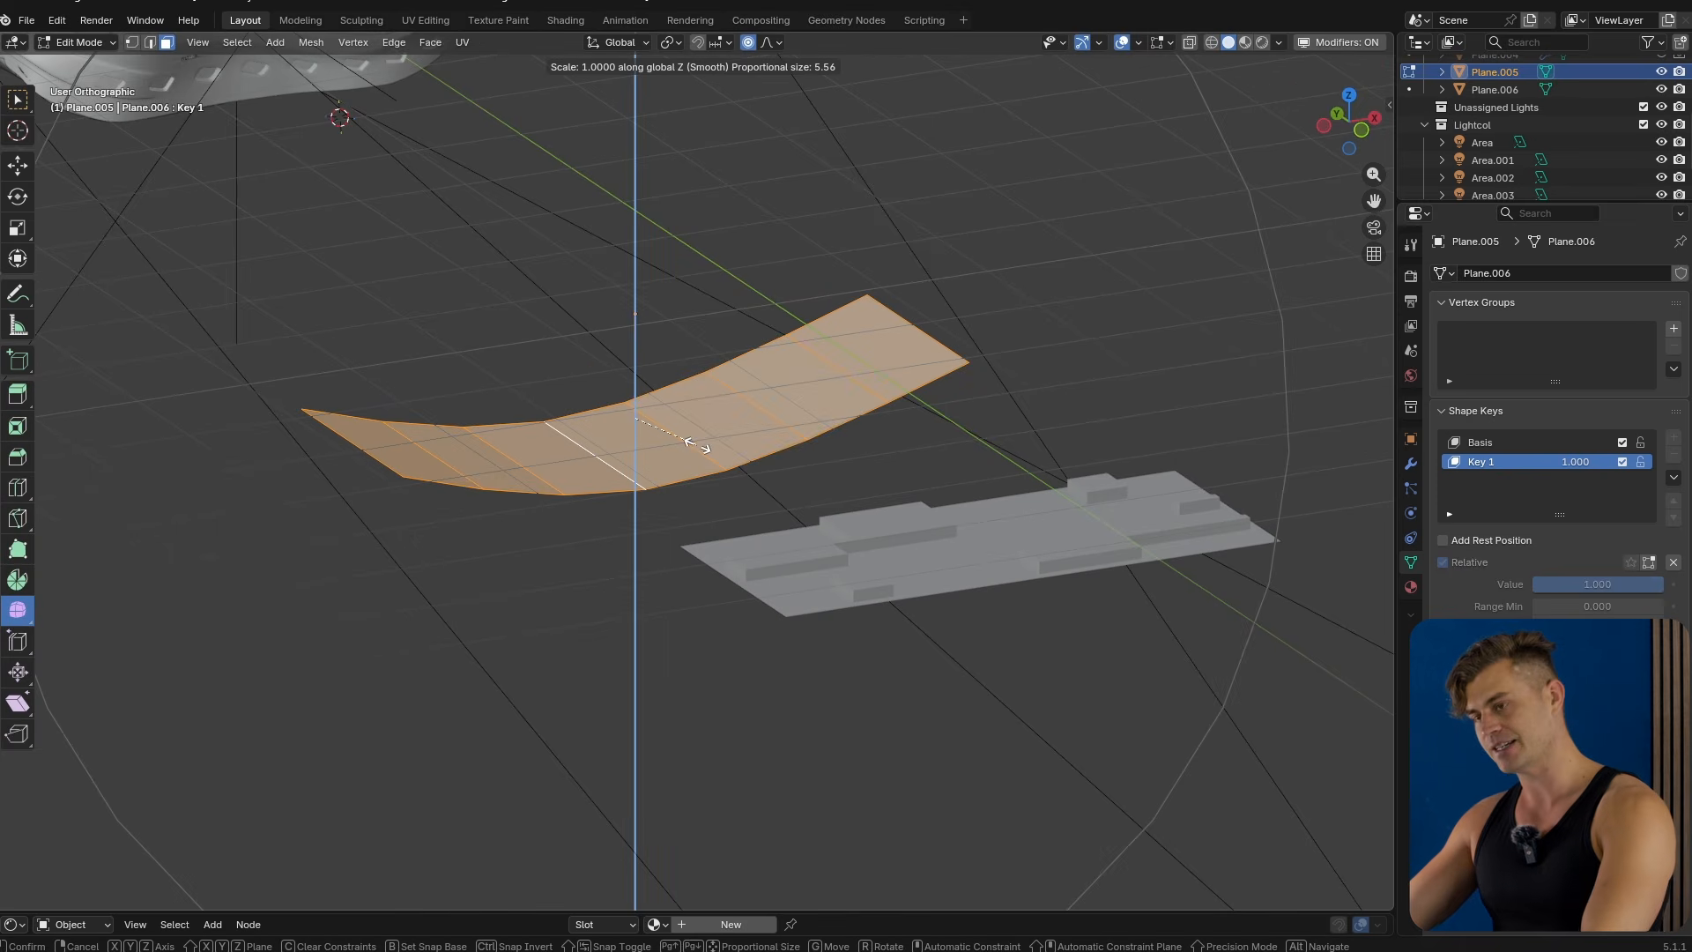
{"action": "key", "text": "0"}
{"action": "key", "text": "Return"}
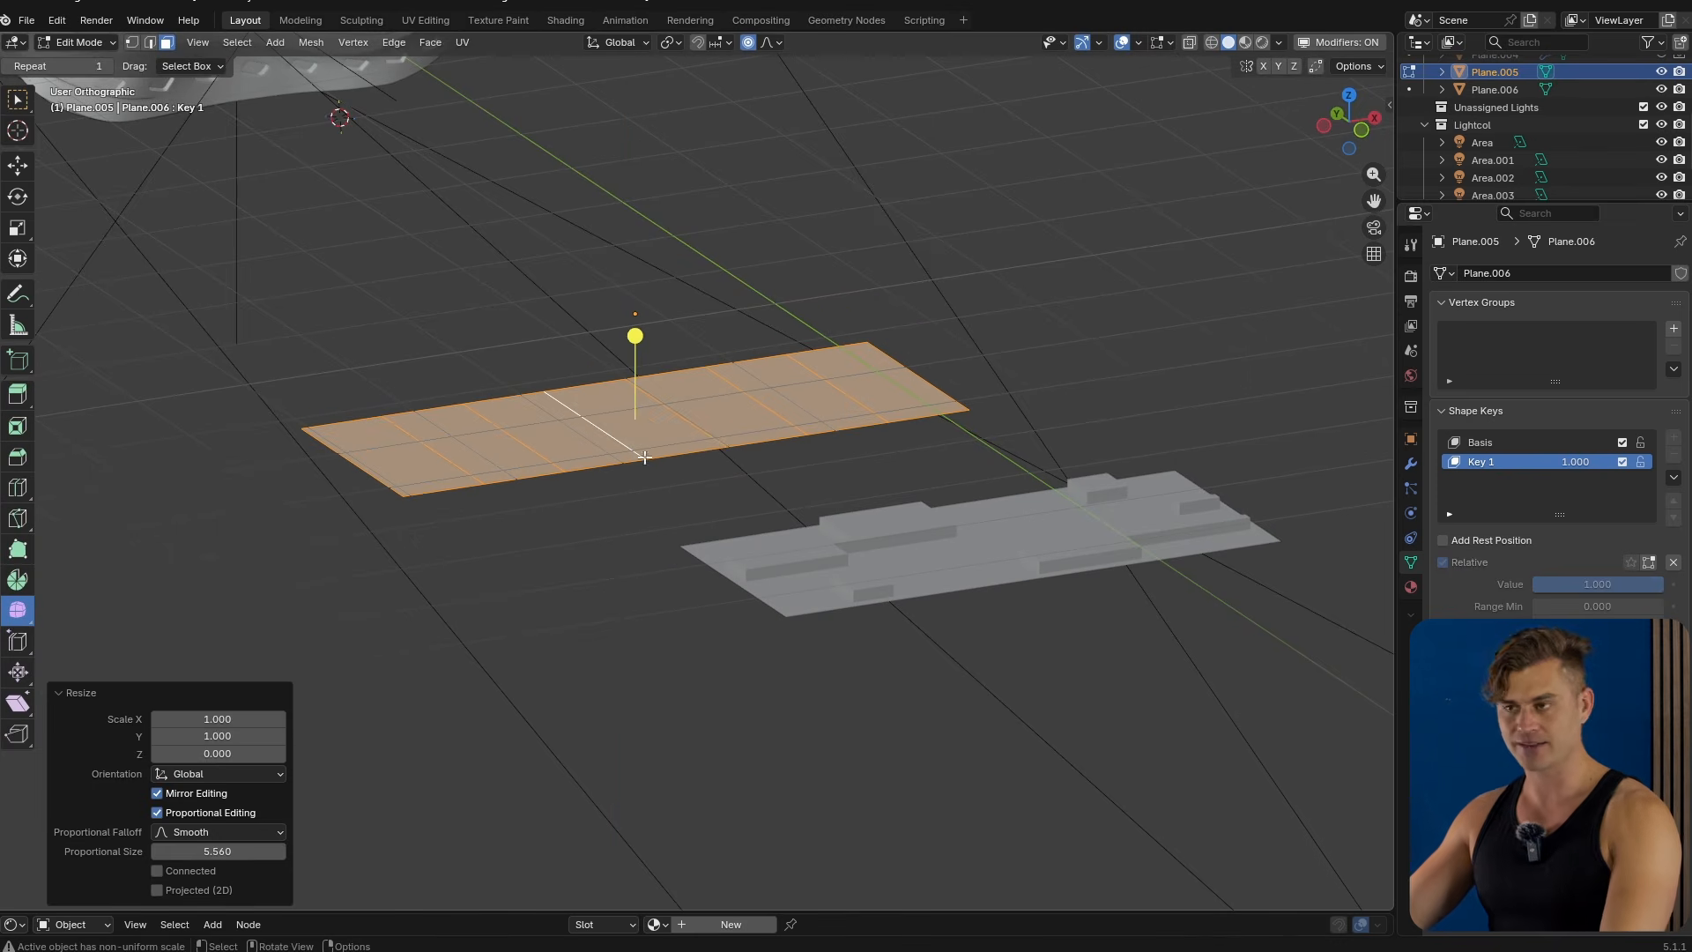
{"action": "key", "text": "o"}
{"action": "key", "text": "Tab"}
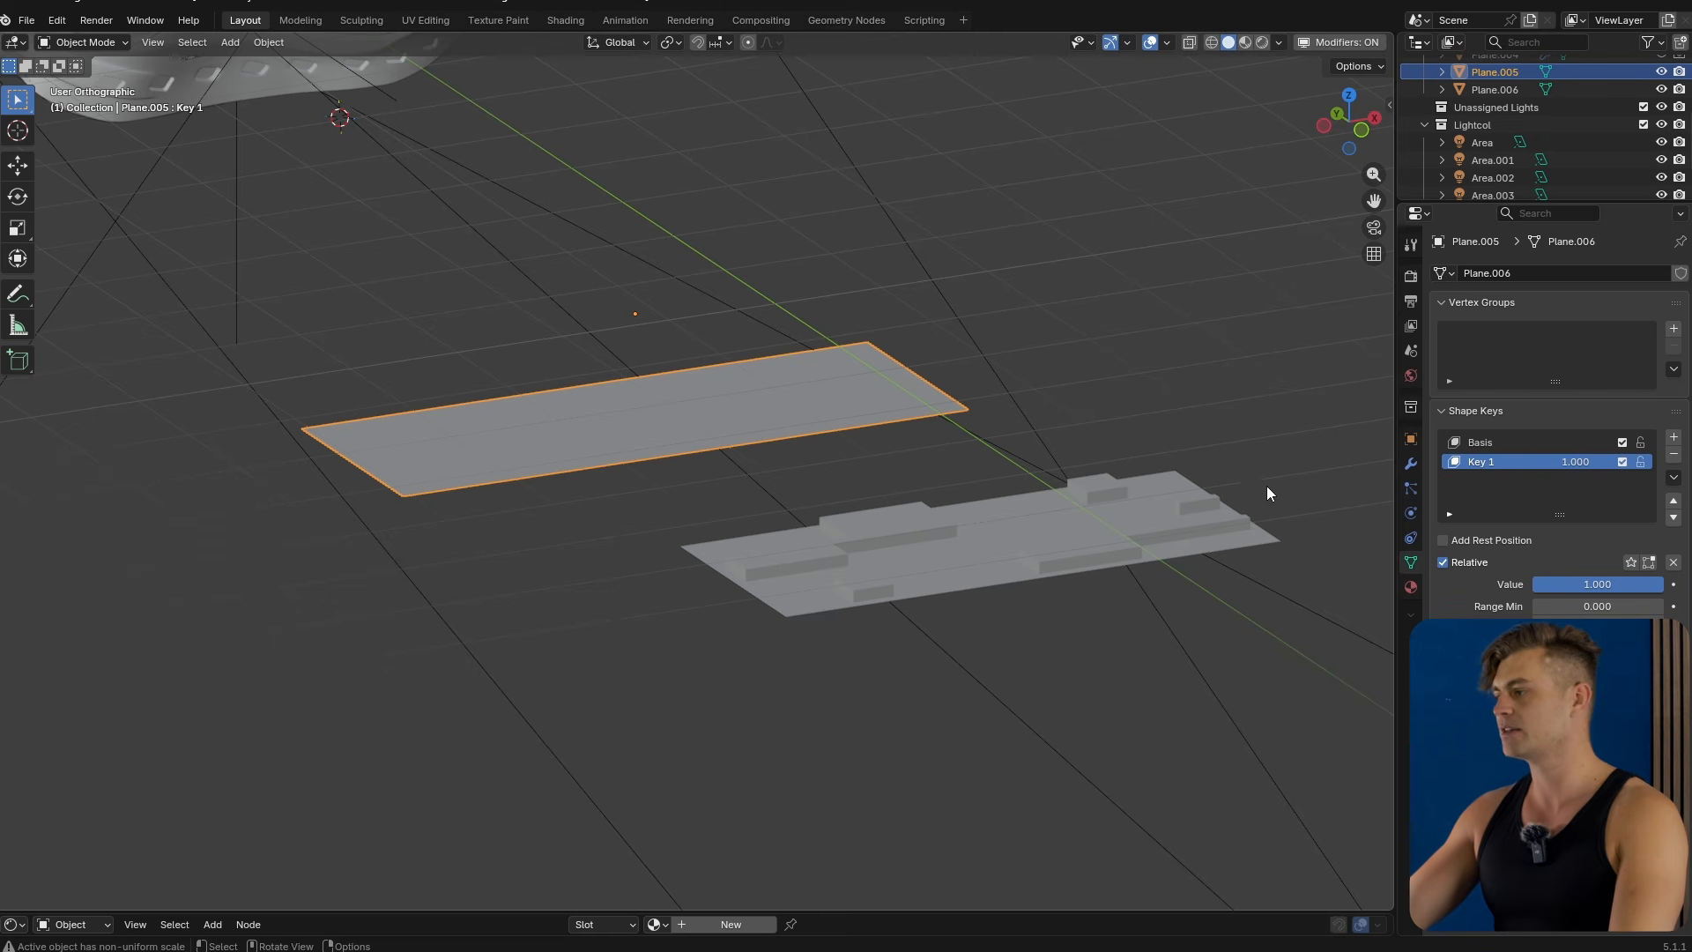
{"action": "left_click_drag", "start_coordinate": [1661, 584], "coordinate": [1586, 584]}
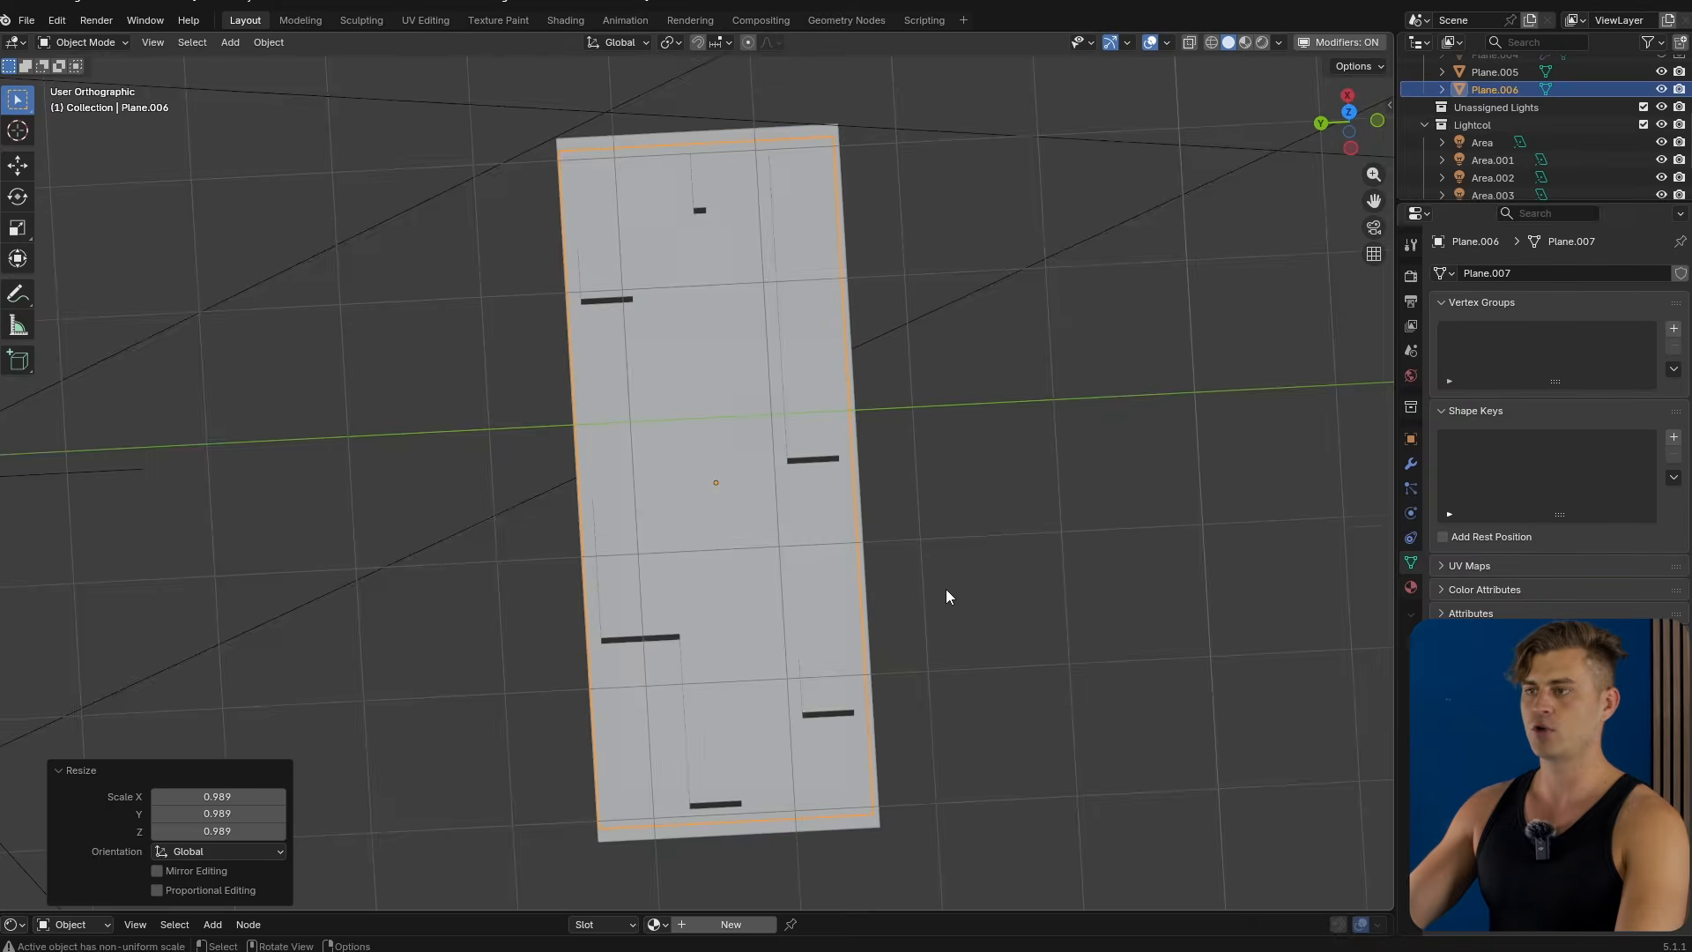
Select the blocky detail plane and lower it along Z onto the flattened plane.
{"action": "middle_click_drag", "start_coordinate": [948, 593], "coordinate": [845, 445]}
{"action": "key", "text": "g"}
{"action": "key", "text": "z"}
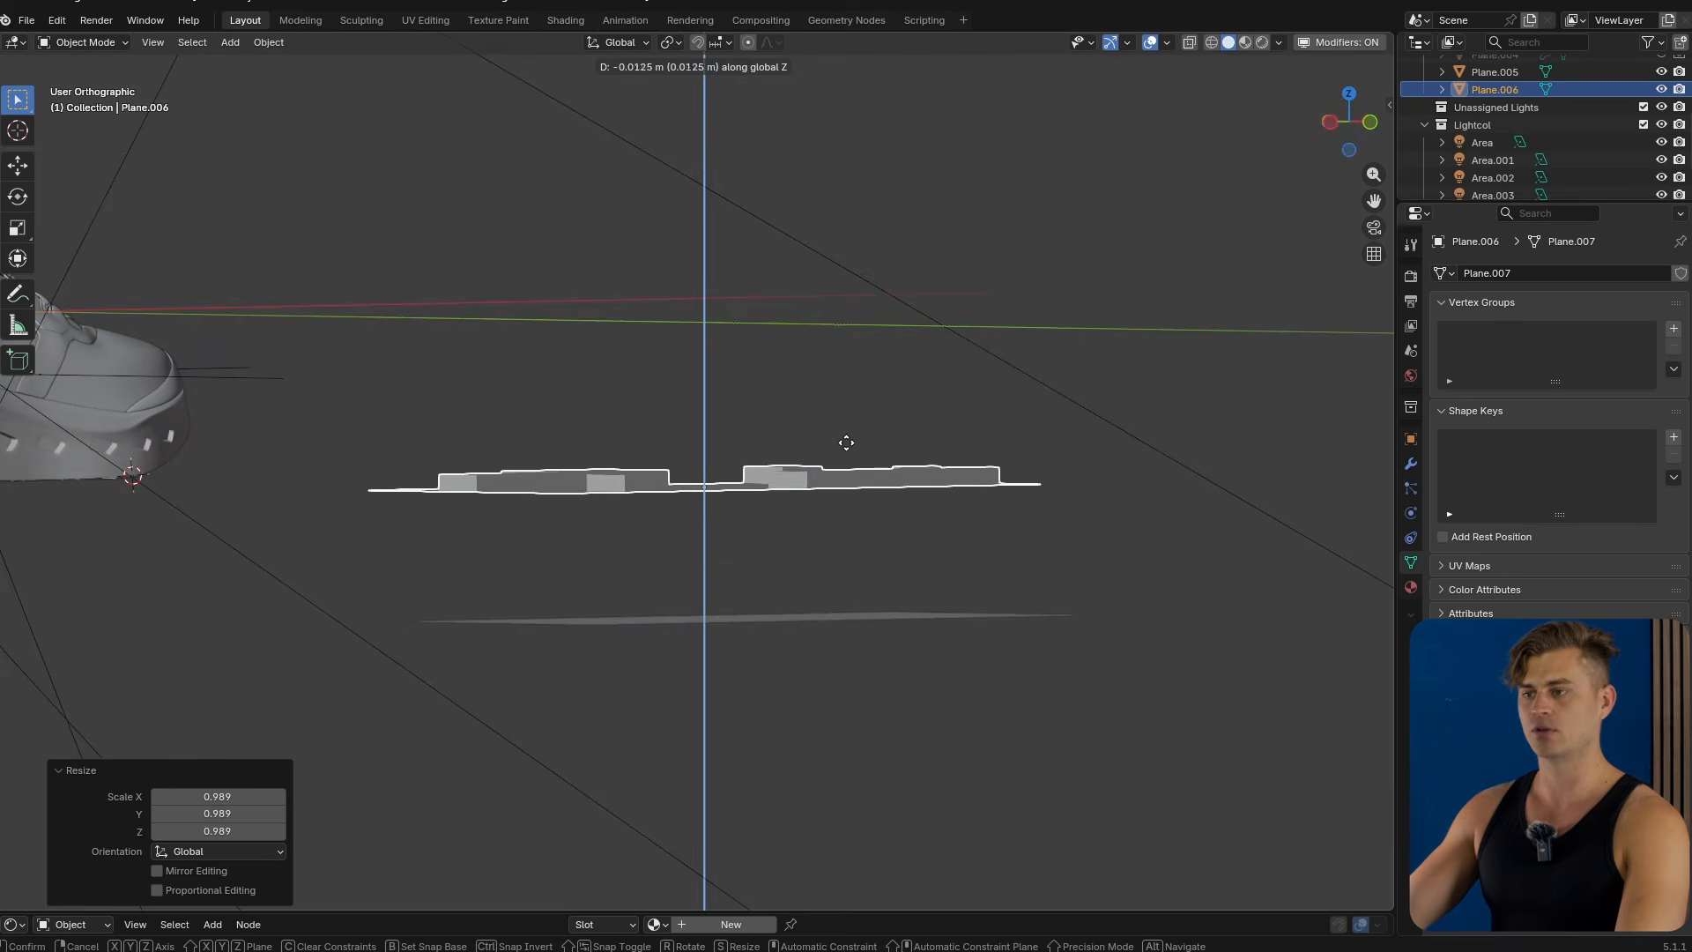
{"action": "left_click", "coordinate": [901, 571]}
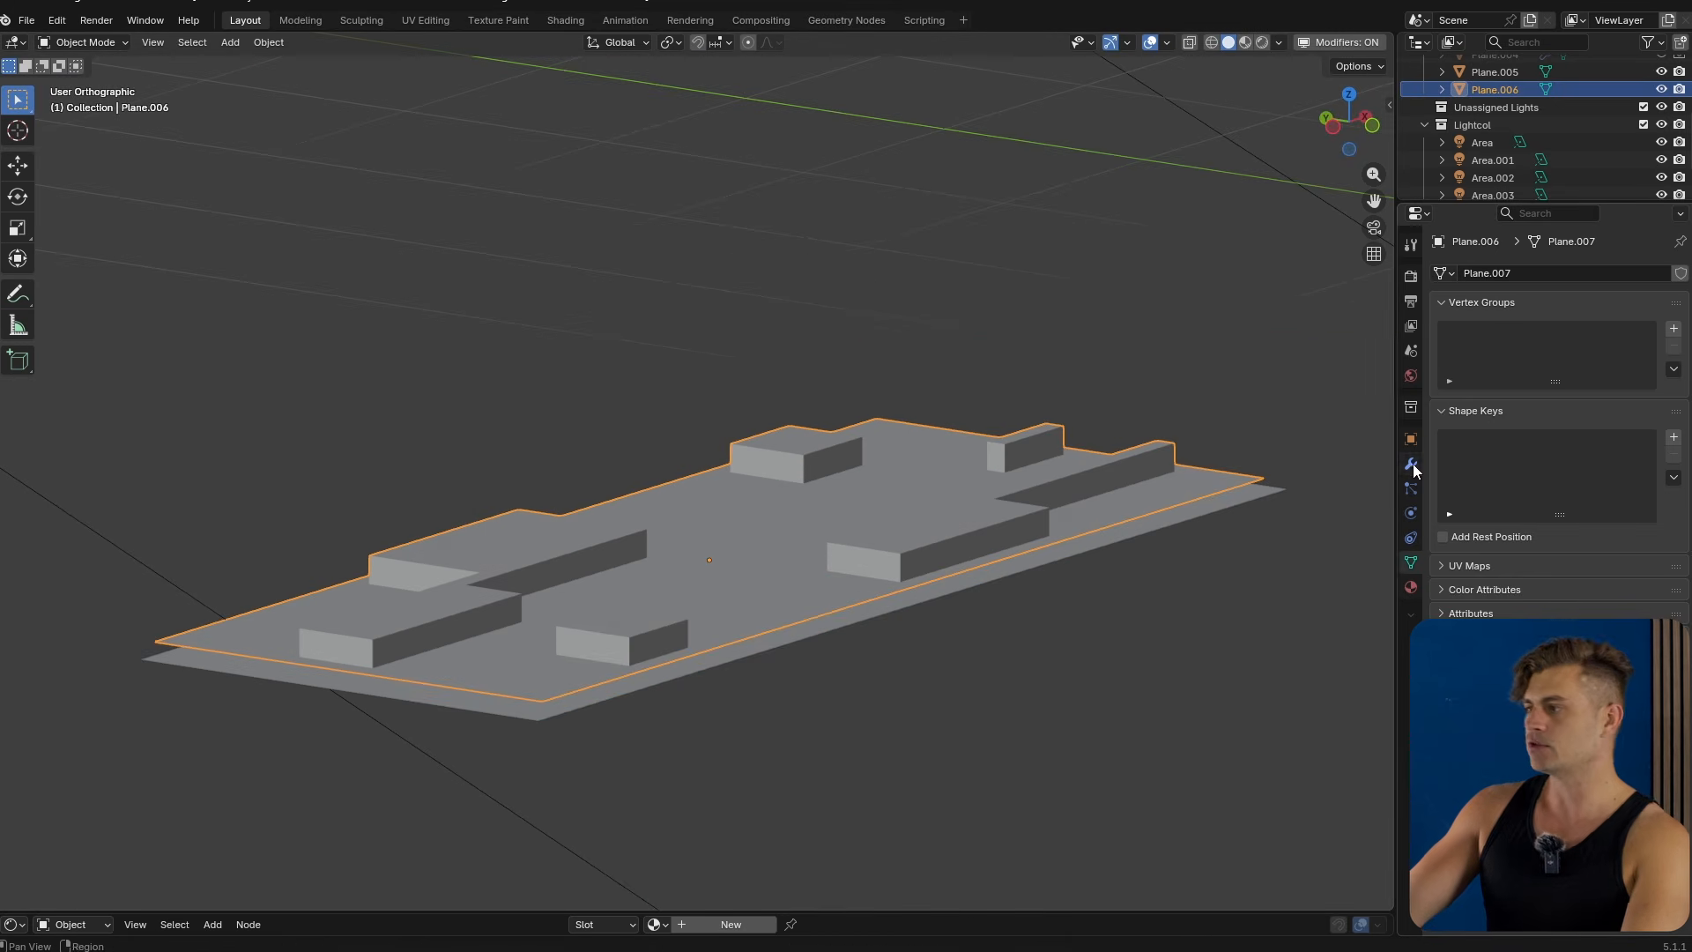
Add a Surface Deform modifier to the detail plane with Plane.005 as its target.
{"action": "left_click", "coordinate": [1410, 464]}
{"action": "left_click", "coordinate": [1522, 280]}
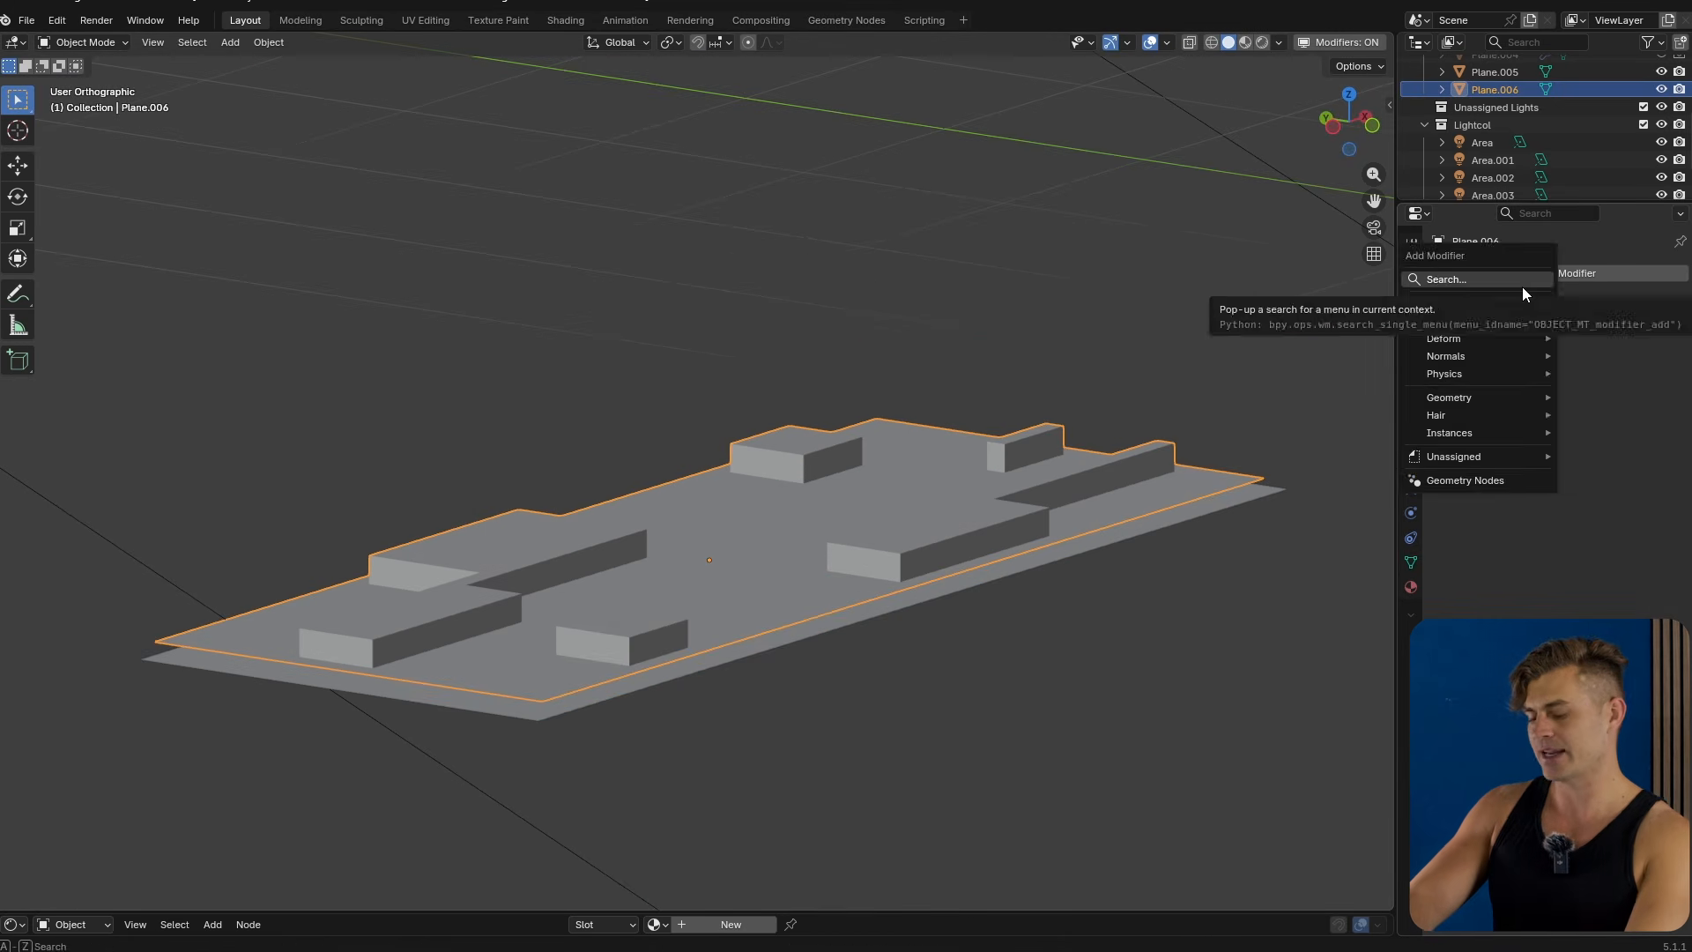
{"action": "type", "text": "surface d"}
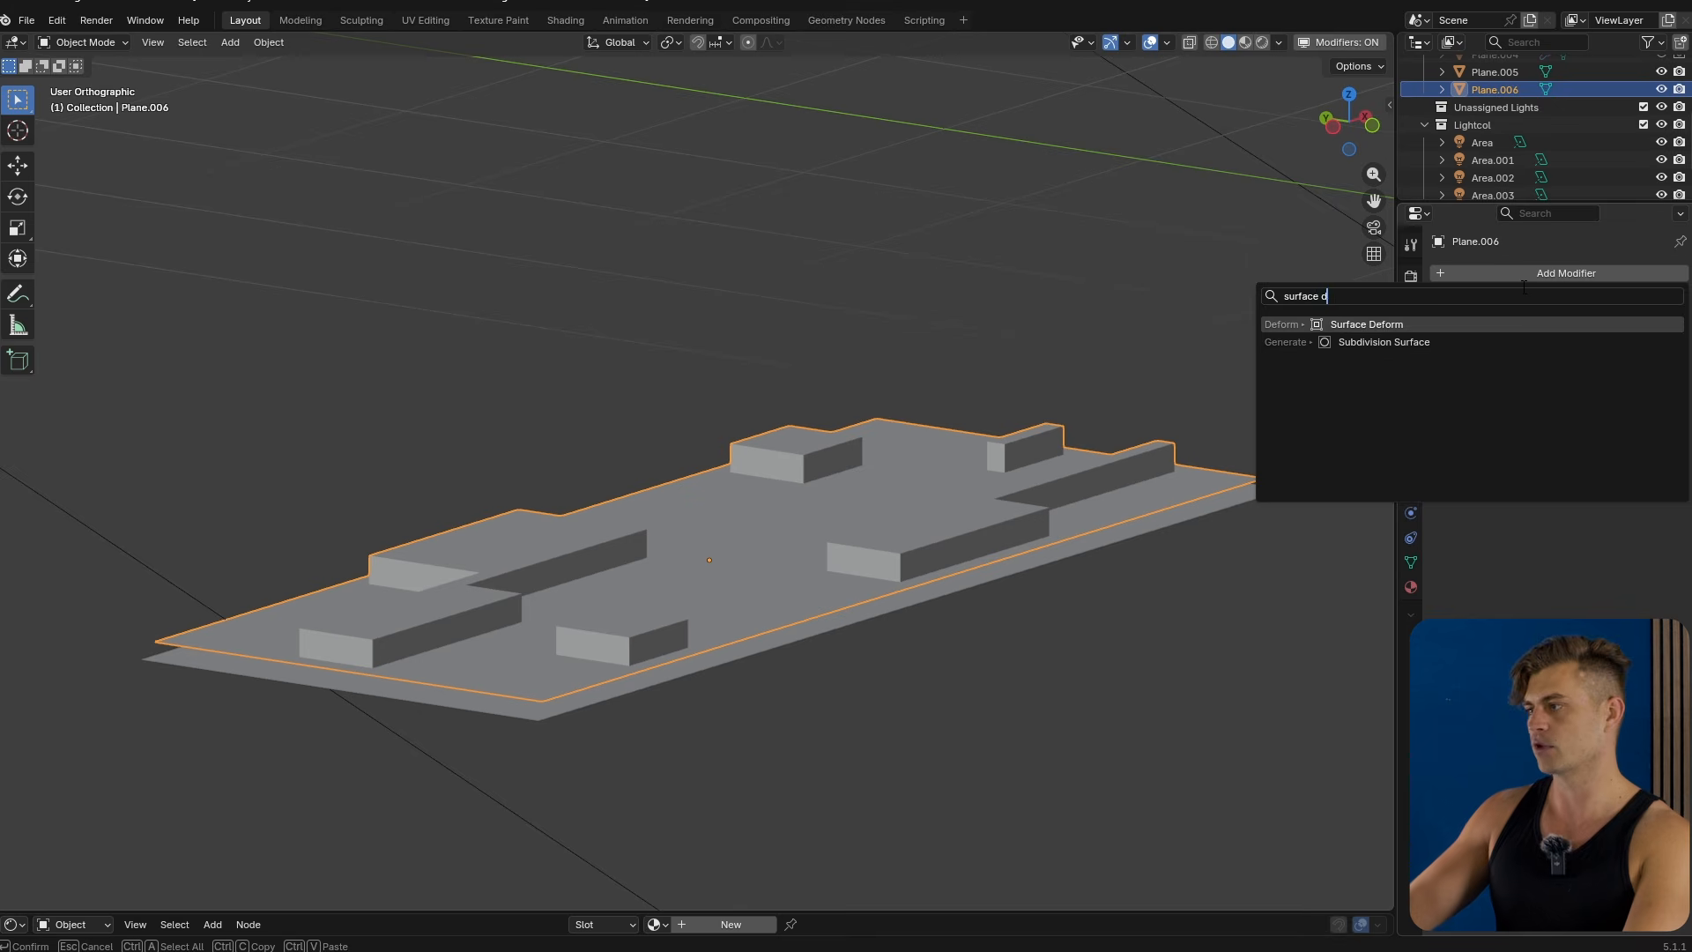
{"action": "key", "text": "Return"}
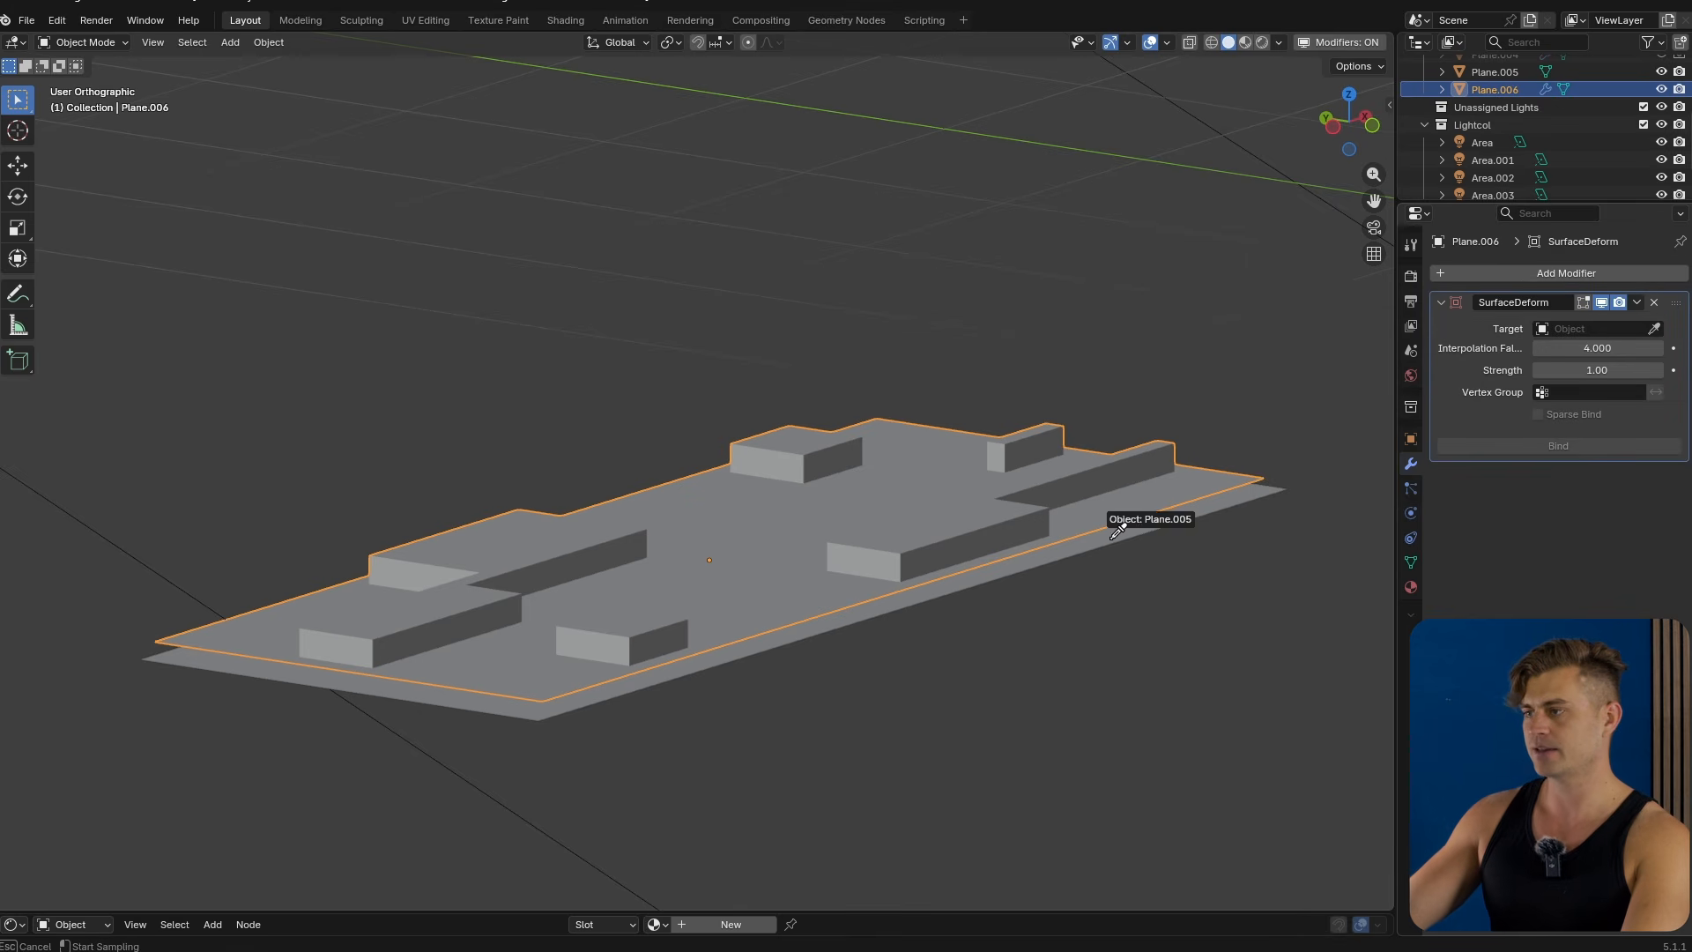
{"action": "left_click", "coordinate": [1113, 535]}
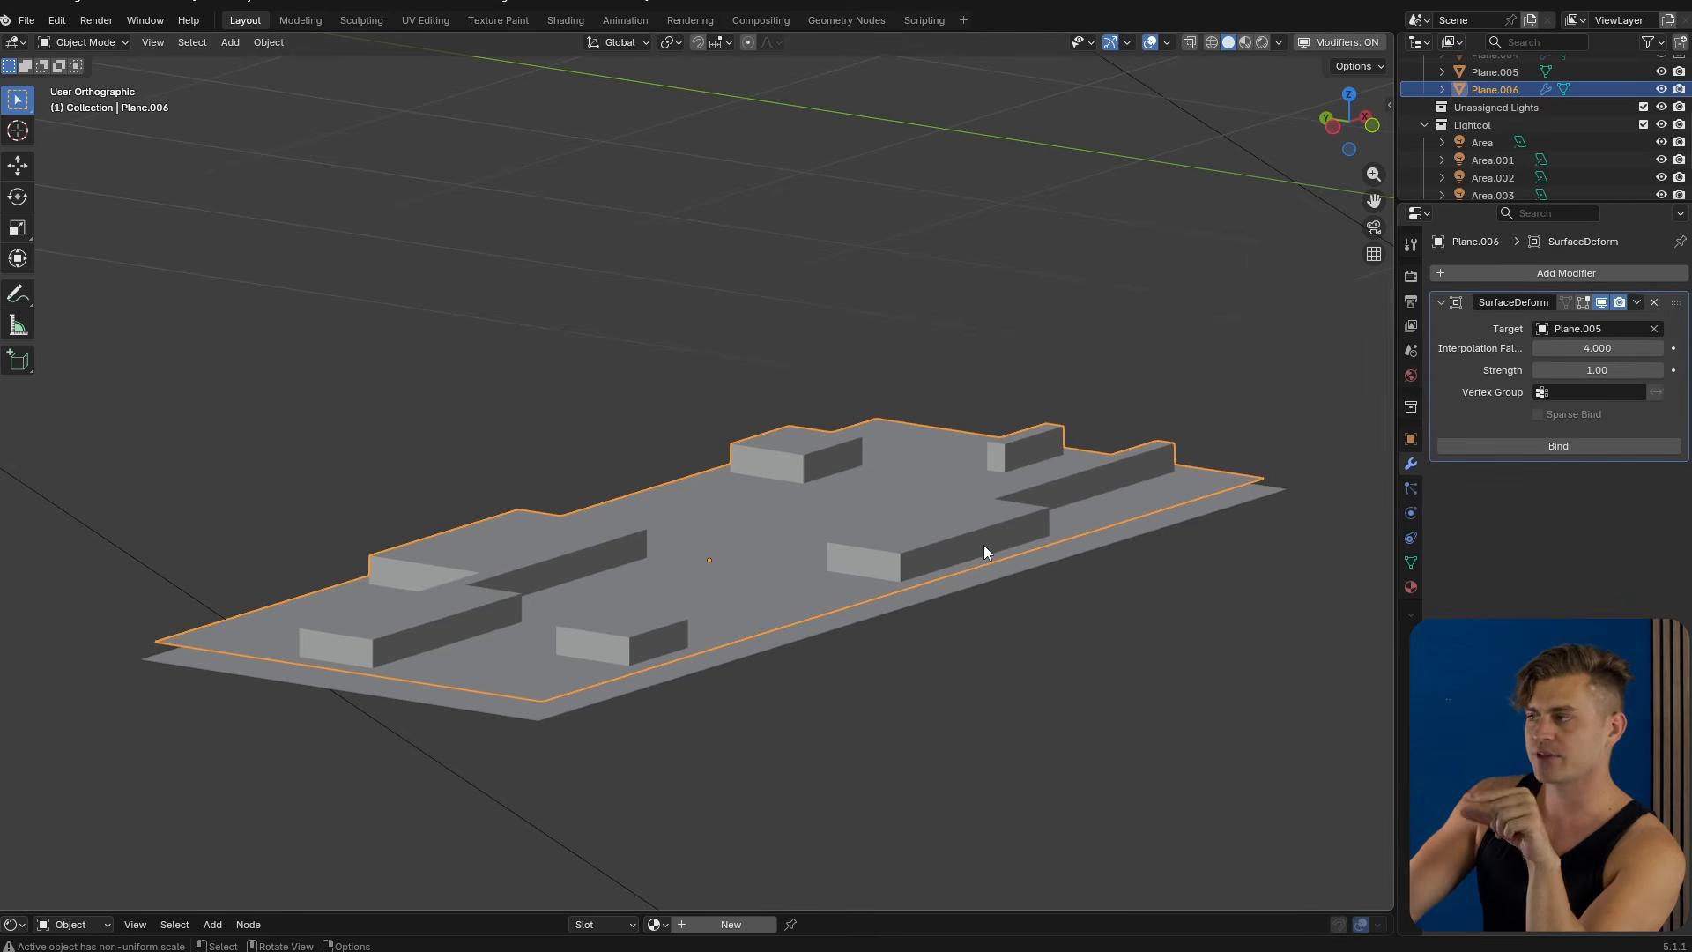
Check the curved plane's shape key, then bind the detail plane's Surface Deform modifier.
{"action": "left_click", "coordinate": [1005, 584]}
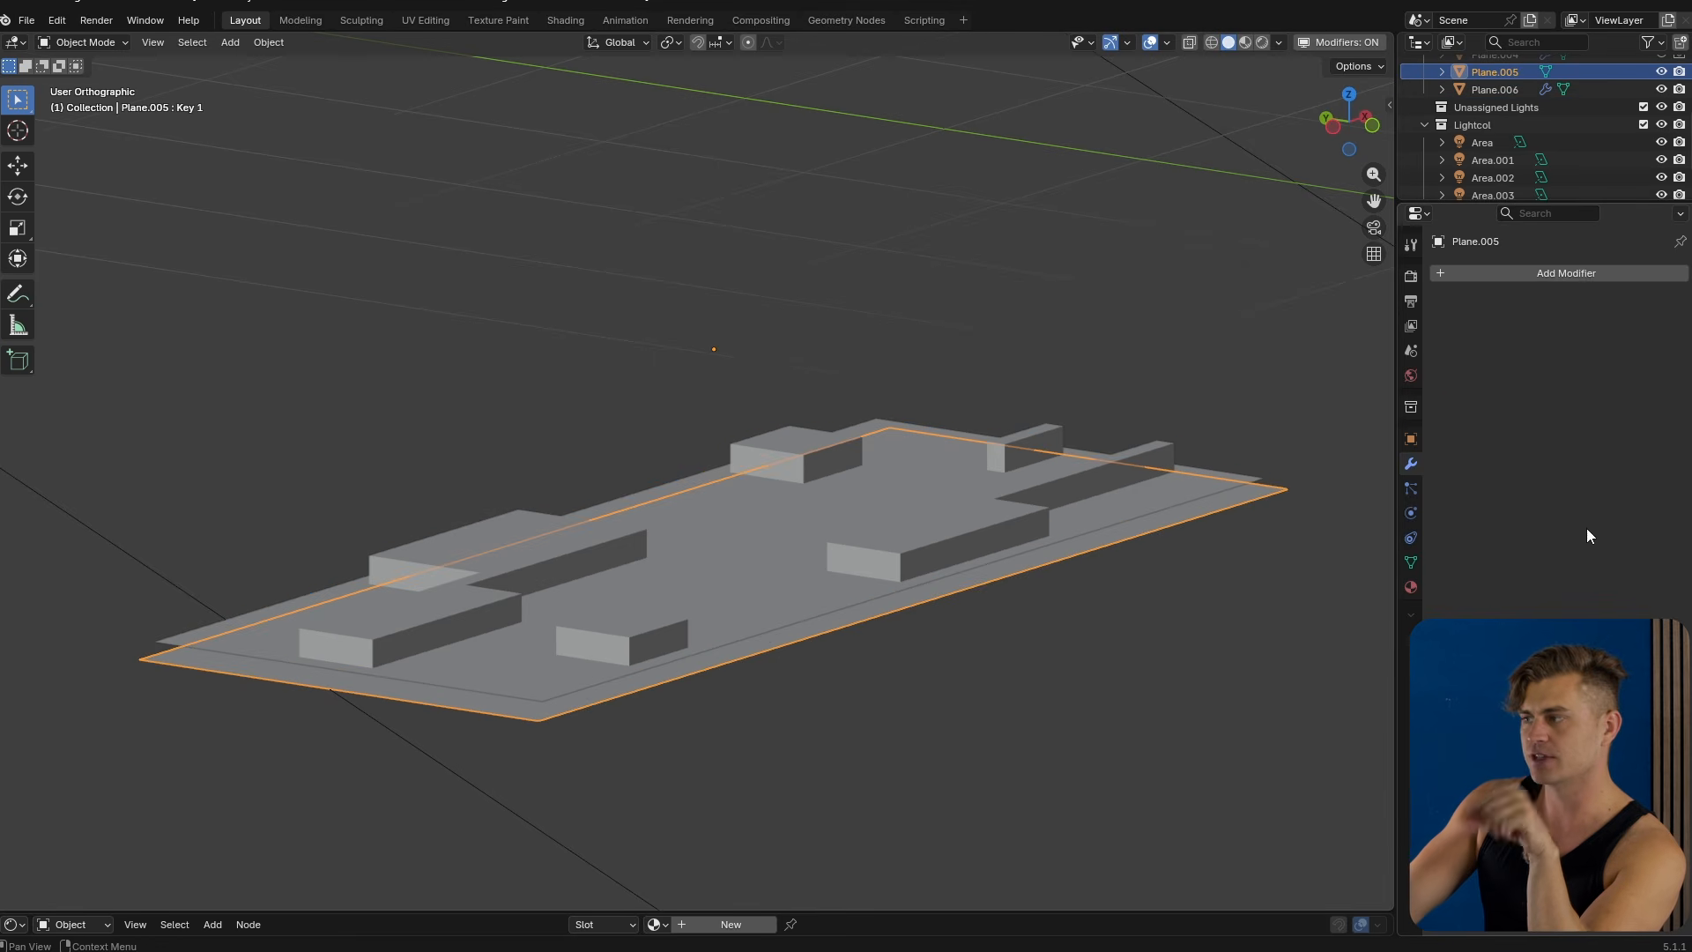
{"action": "left_click", "coordinate": [1411, 562]}
{"action": "mouse_move", "coordinate": [1661, 584]}
{"action": "left_mouse_down"}
{"action": "mouse_move", "coordinate": [1532, 584]}
{"action": "mouse_move", "coordinate": [1662, 584]}
{"action": "left_mouse_up"}
{"action": "left_click", "coordinate": [816, 556]}
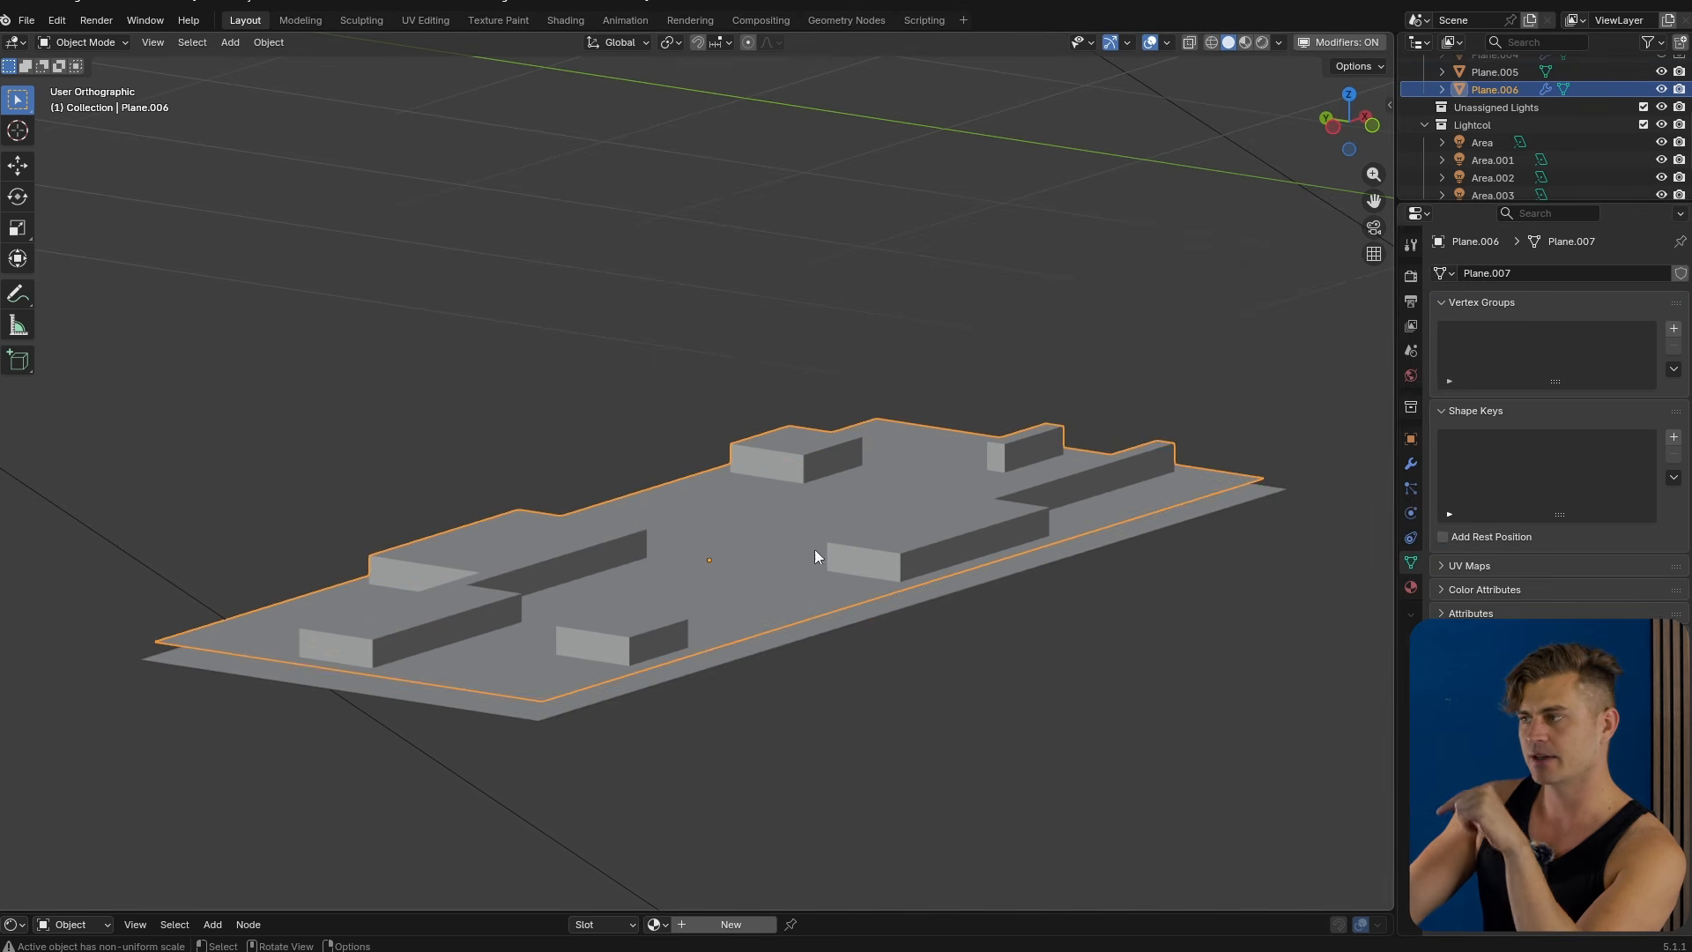
{"action": "left_click", "coordinate": [1409, 463]}
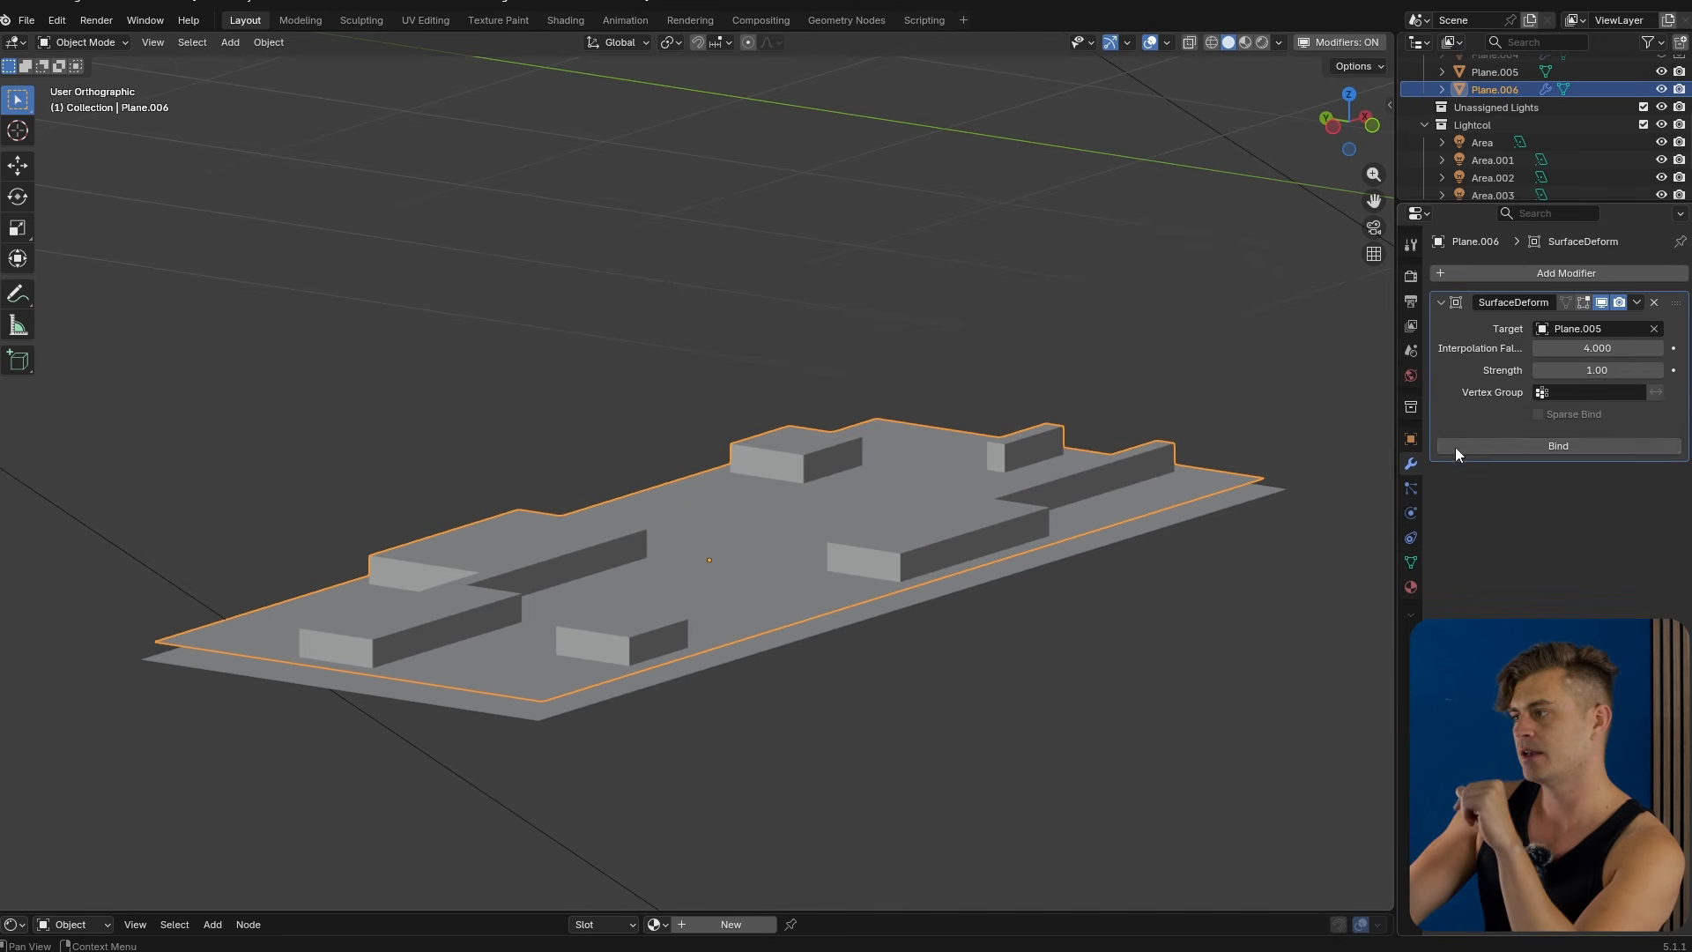
{"action": "left_click", "coordinate": [1599, 445]}
Vary the curved plane's Key 1 value to preview the detail plane wrapping along the curve.
{"action": "left_click", "coordinate": [1150, 527]}
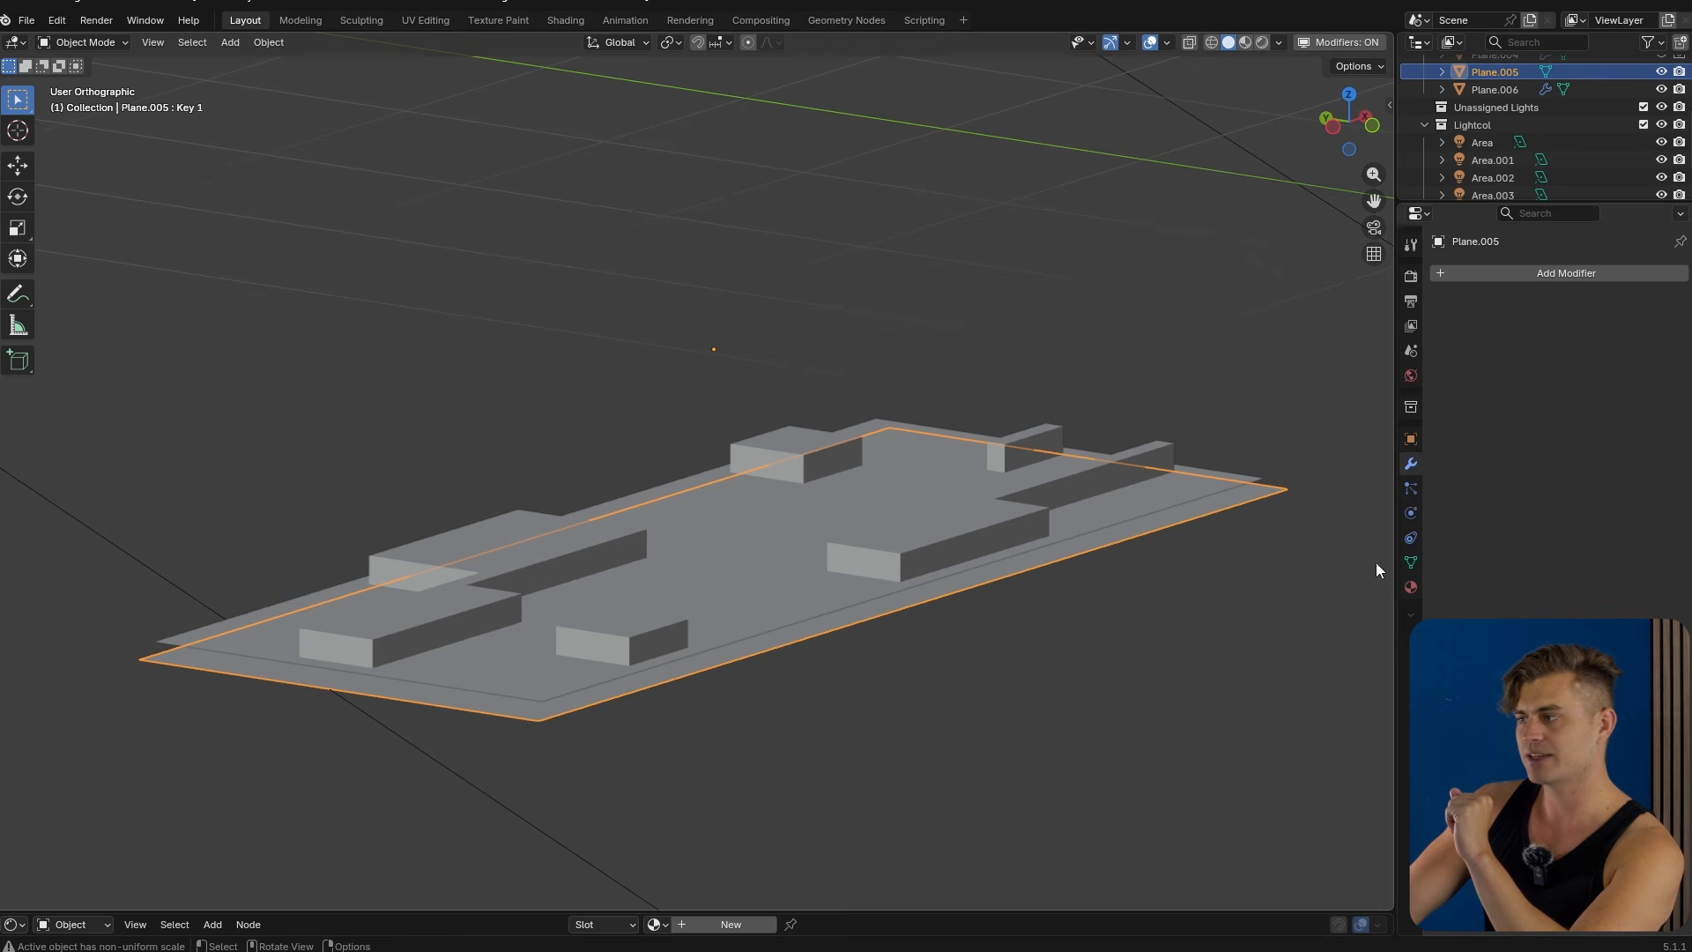
{"action": "left_click", "coordinate": [1410, 562]}
{"action": "left_click_drag", "start_coordinate": [1586, 584], "coordinate": [1665, 584]}
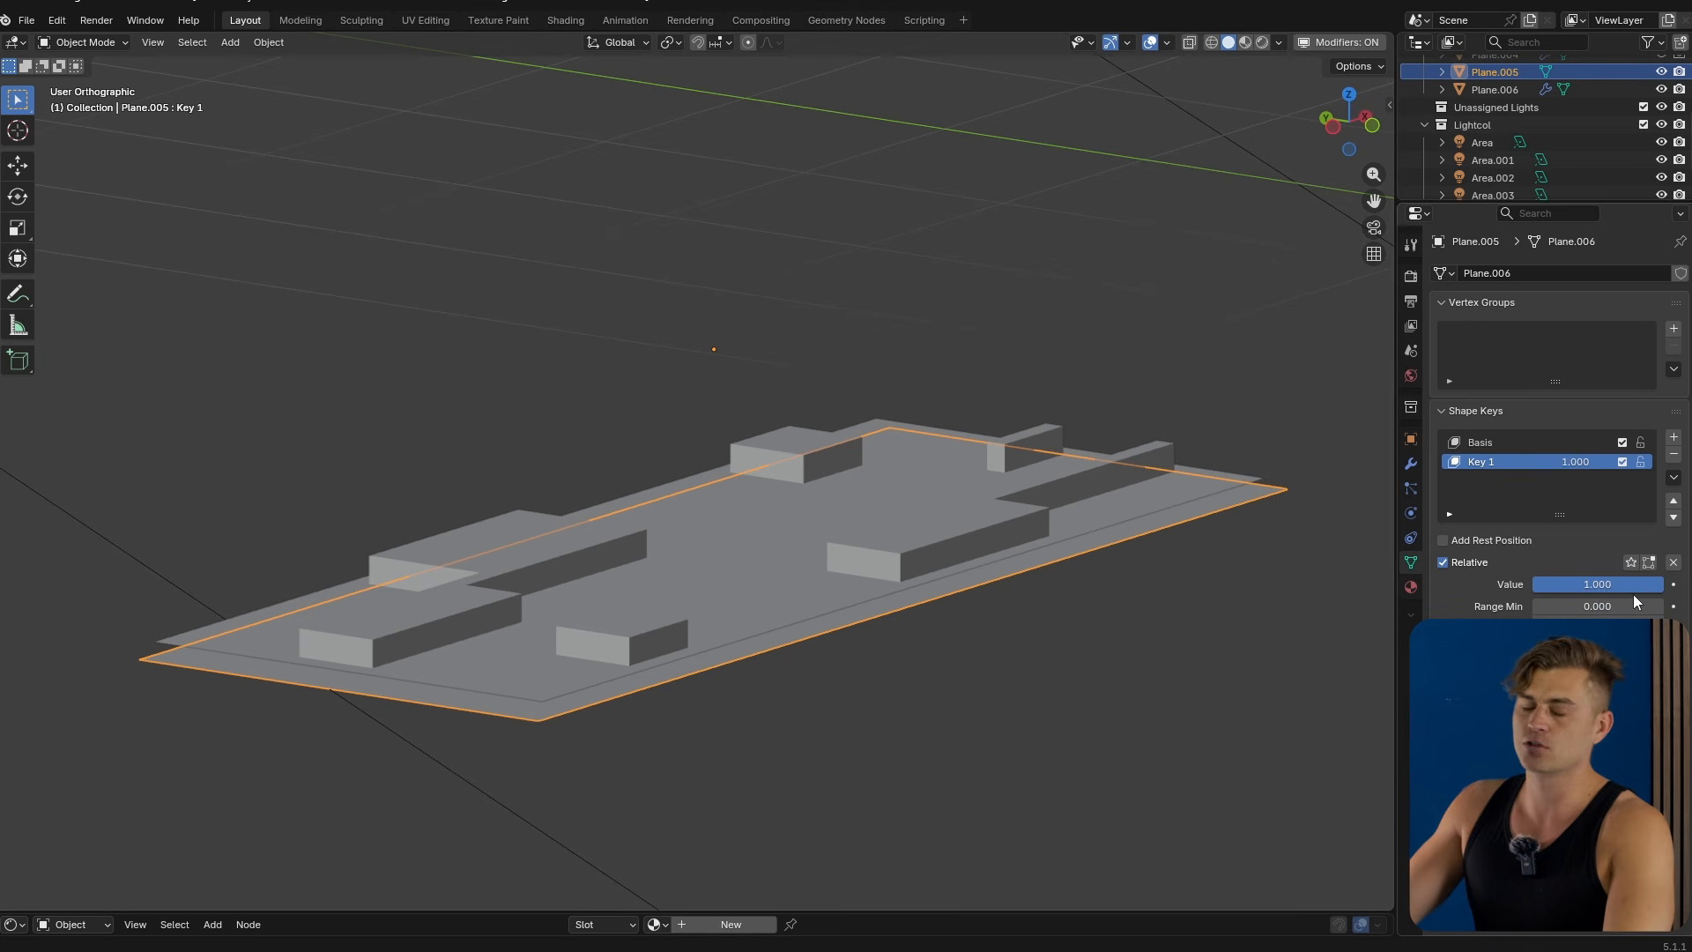
{"action": "mouse_move", "coordinate": [1641, 585]}
{"action": "left_mouse_down"}
{"action": "mouse_move", "coordinate": [1533, 585]}
{"action": "mouse_move", "coordinate": [1656, 589]}
{"action": "left_mouse_up"}
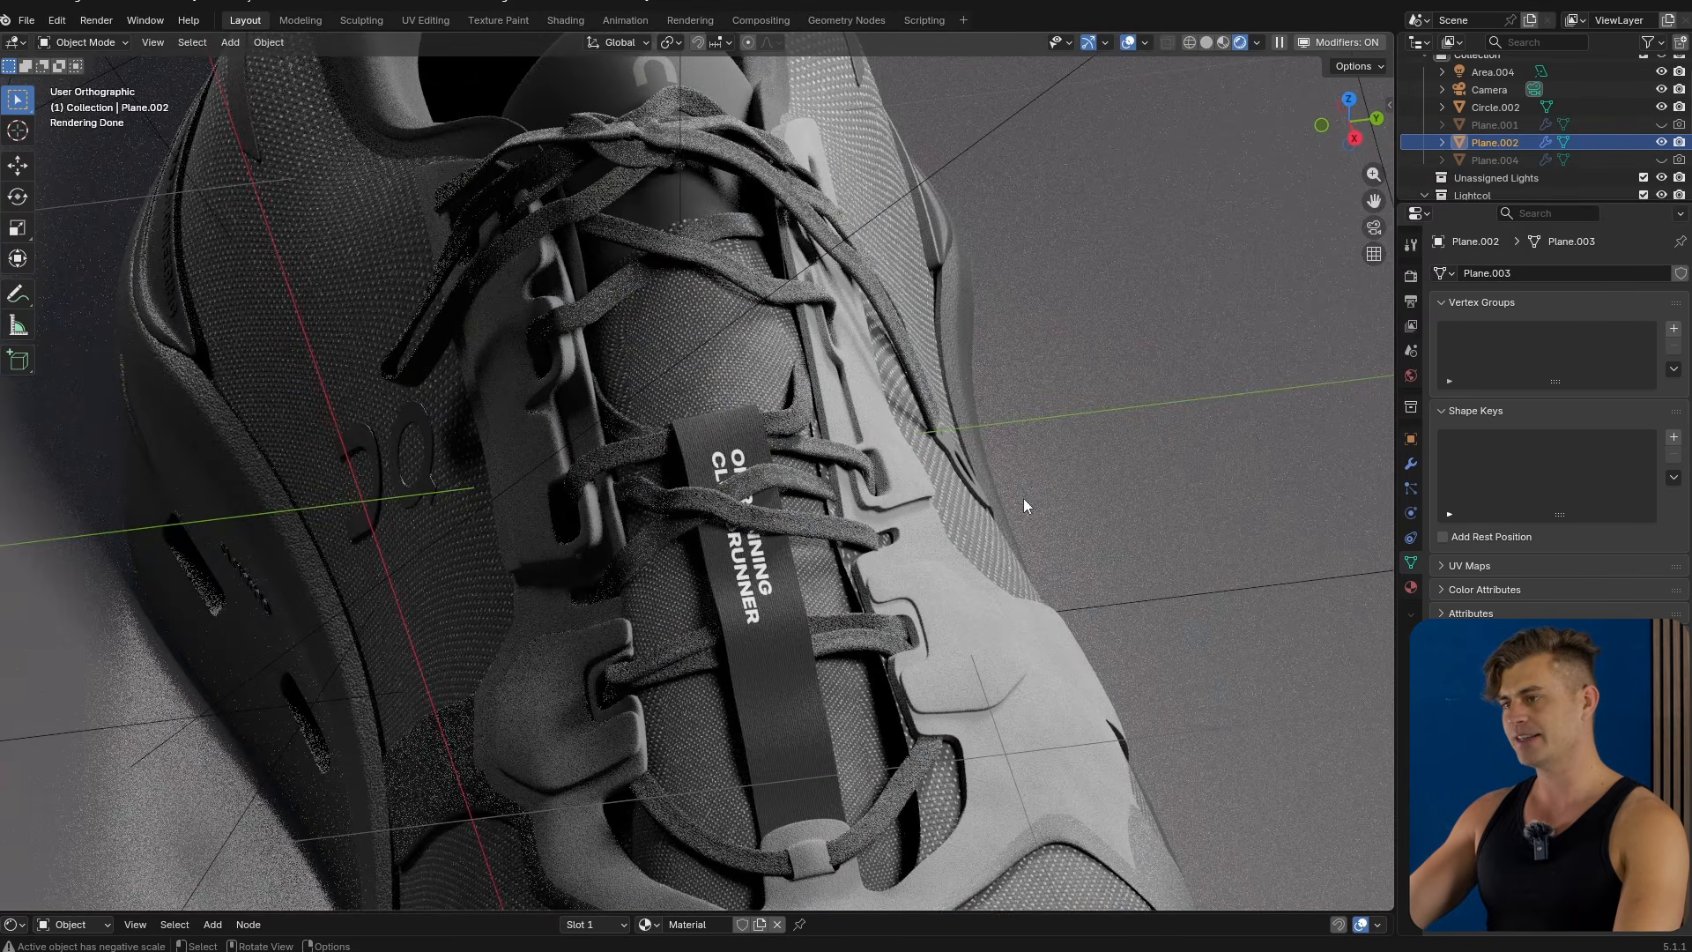
Add a NURBS Path curve to the scene.
{"action": "key", "text": "shift+a"}
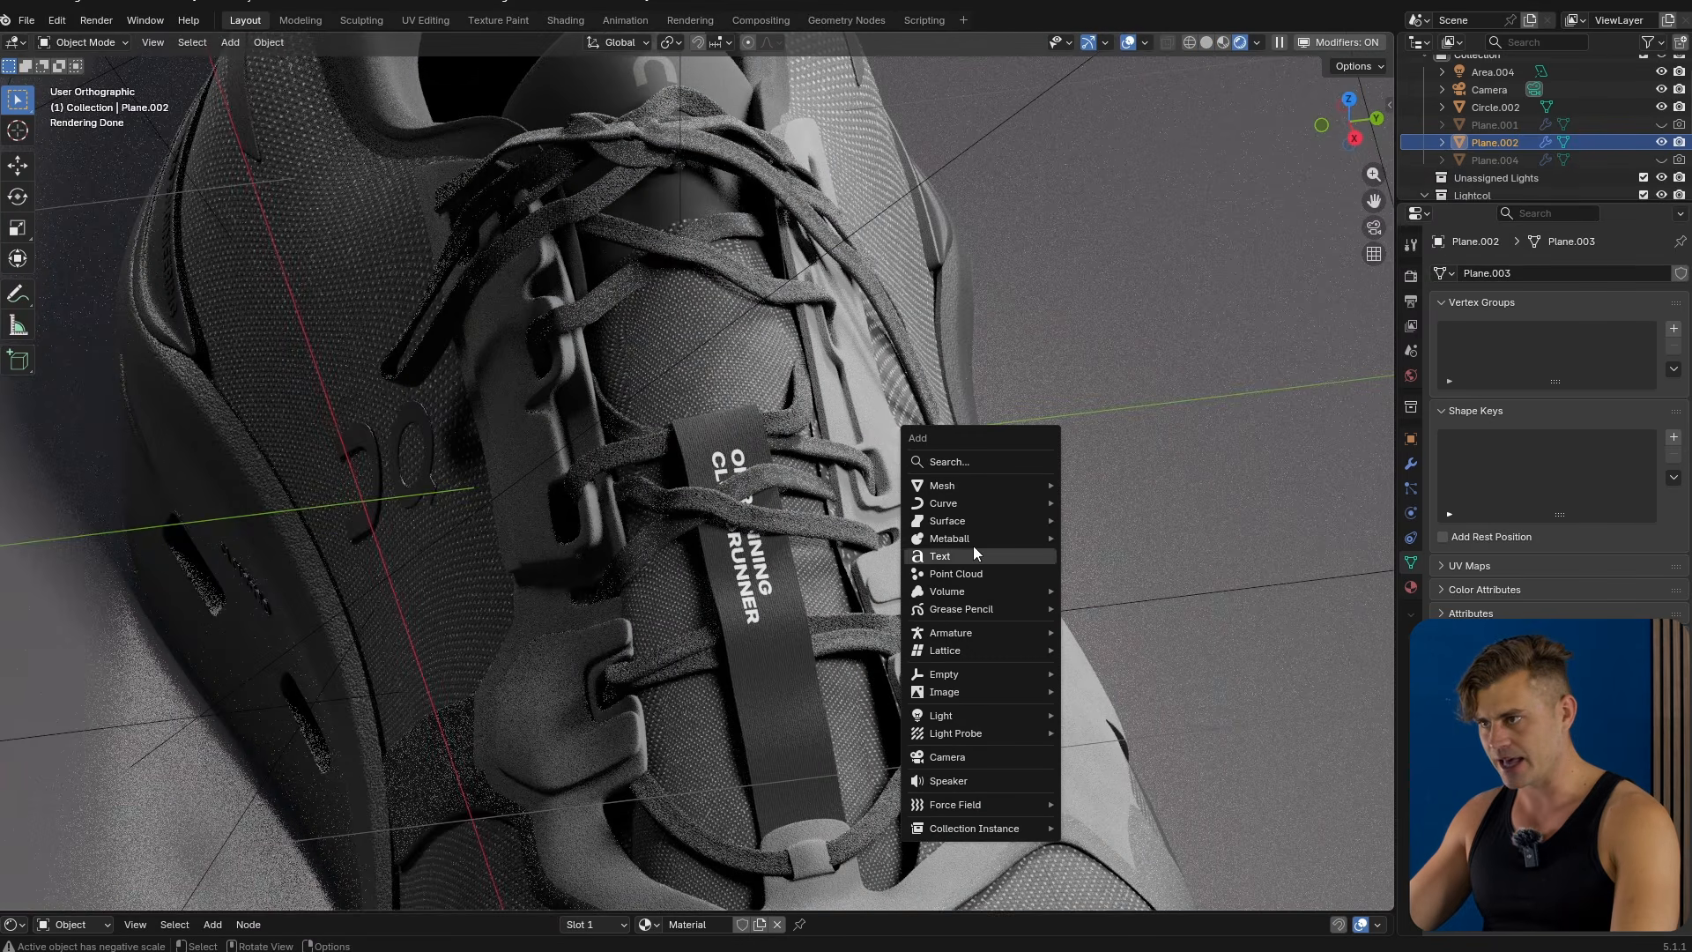
{"action": "mouse_move", "coordinate": [969, 501]}
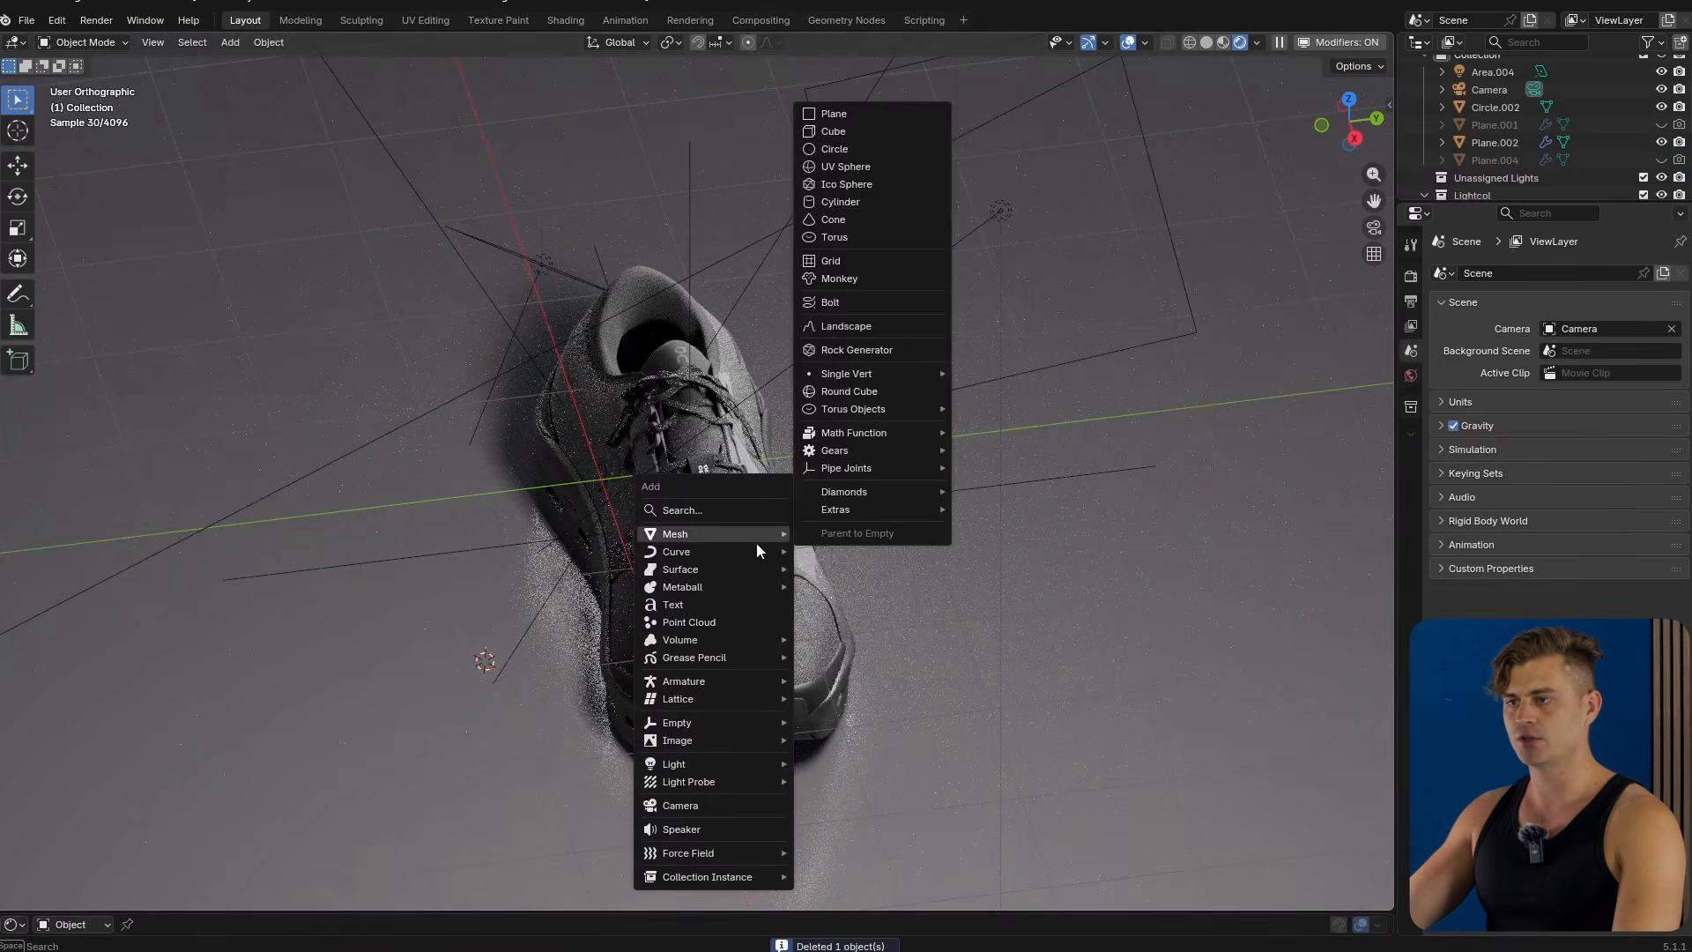
{"action": "mouse_move", "coordinate": [756, 552]}
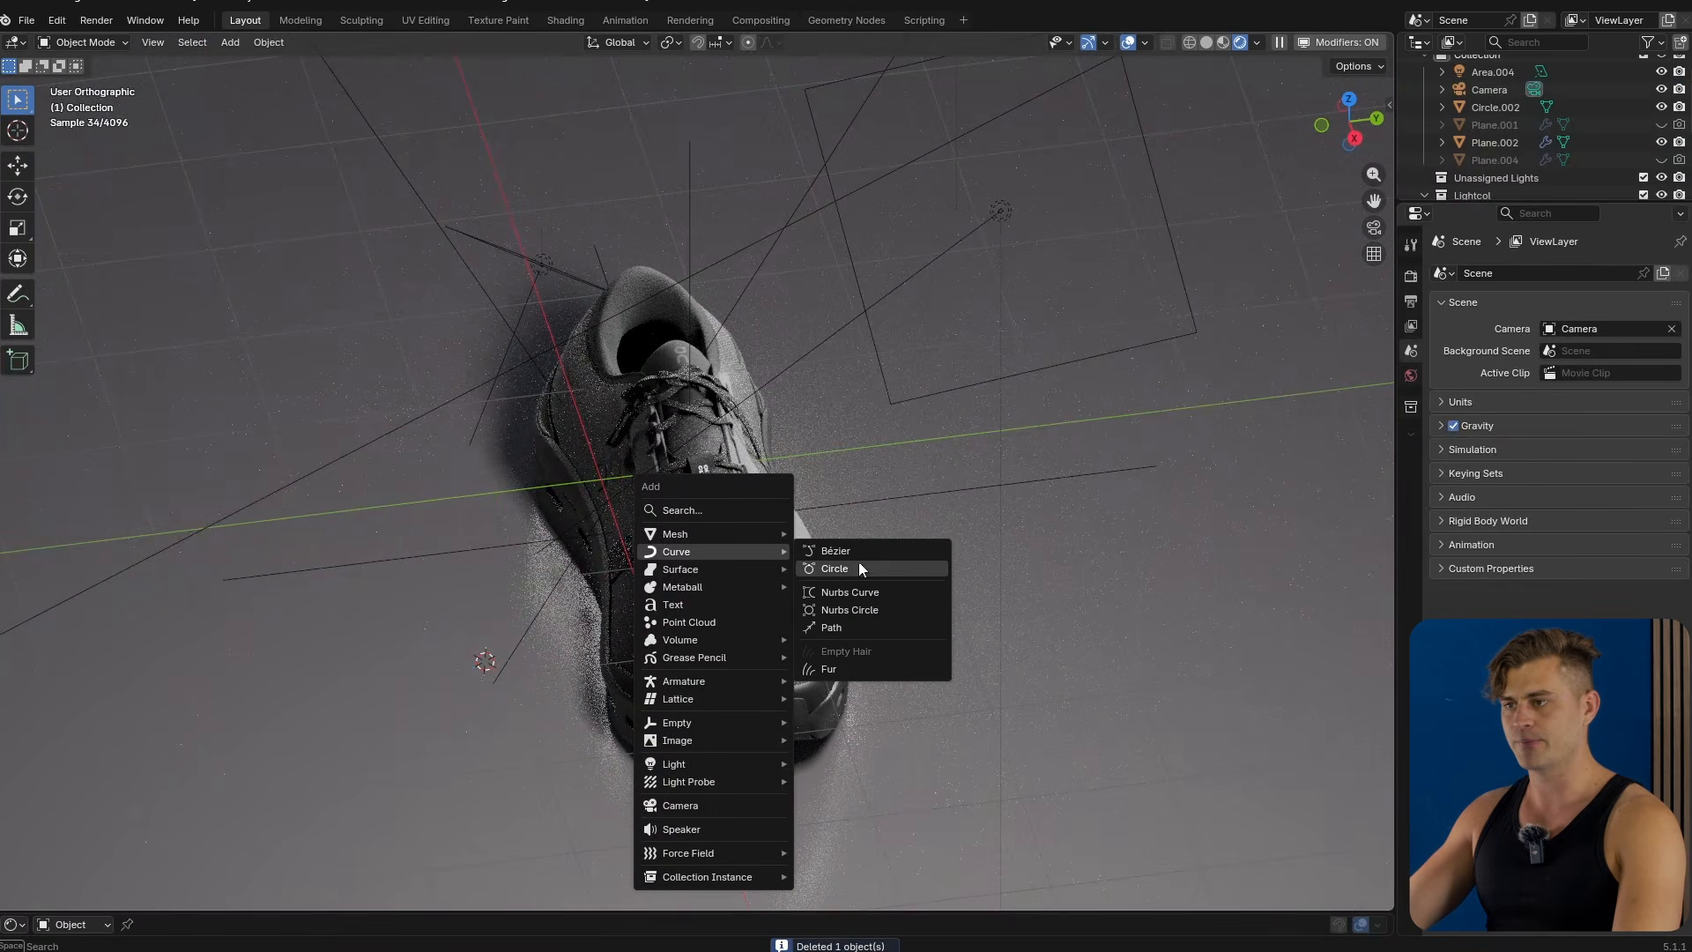
{"action": "left_click", "coordinate": [831, 627]}
{"action": "scroll", "coordinate": [811, 603], "scroll_direction": "up", "scroll_amount": 3}
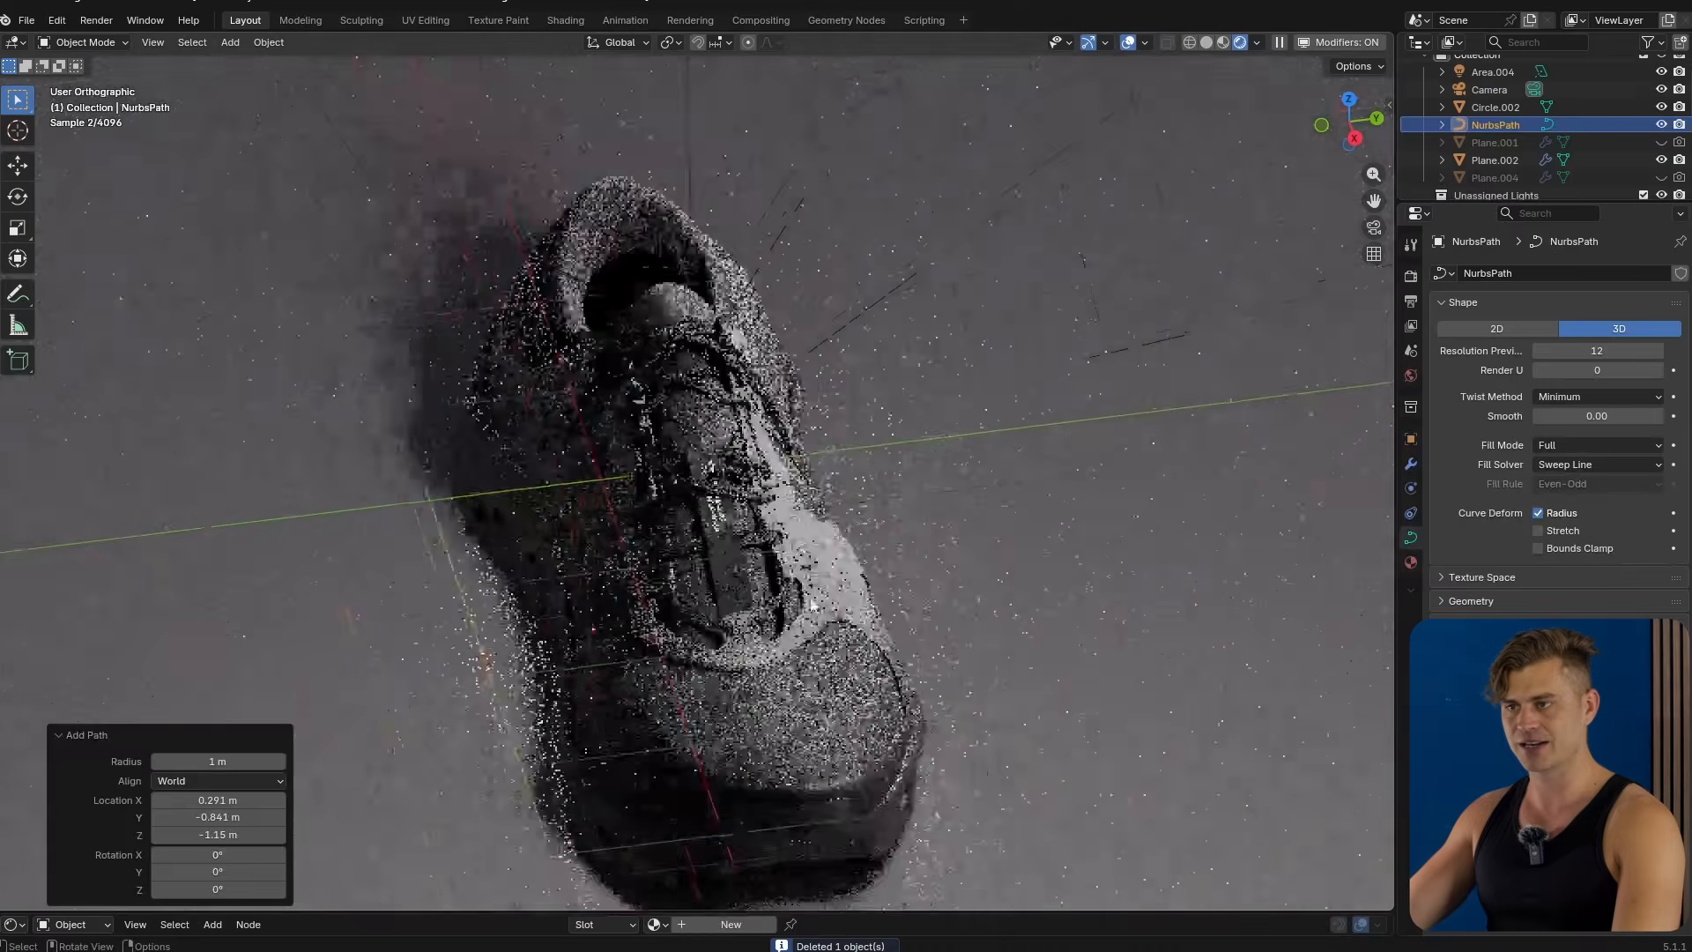
Give the NURBS path a round bevel with a depth of about 0.13 m.
{"action": "scroll", "coordinate": [812, 605], "scroll_direction": "down", "scroll_amount": 3}
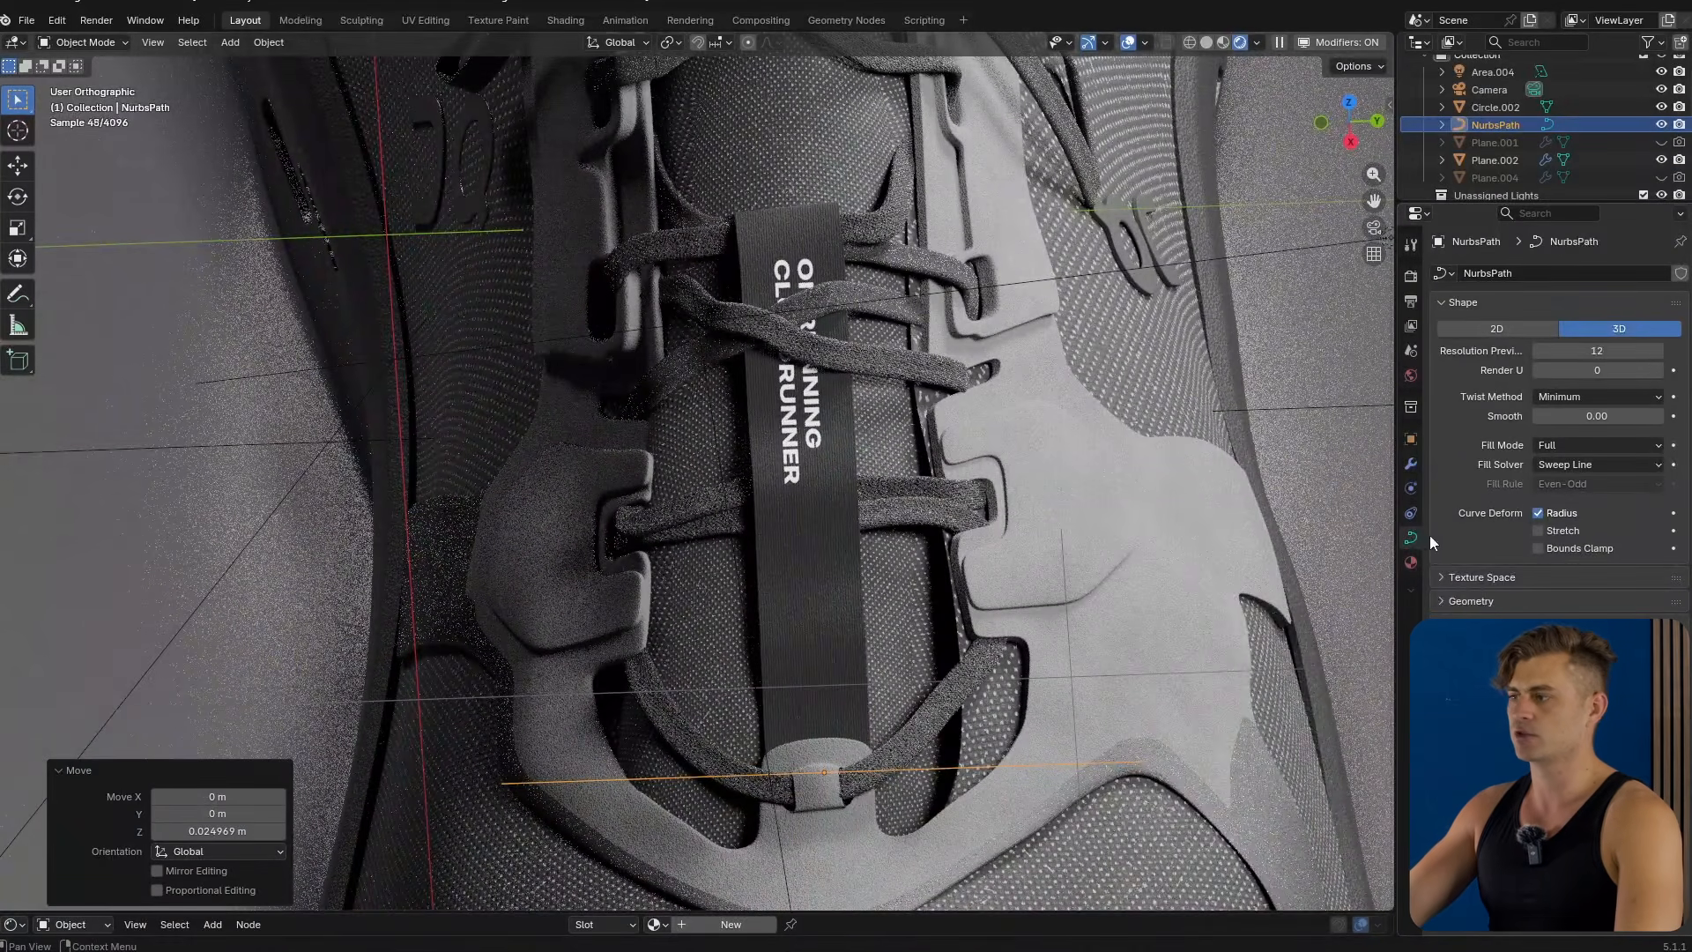
{"action": "left_click", "coordinate": [1477, 601]}
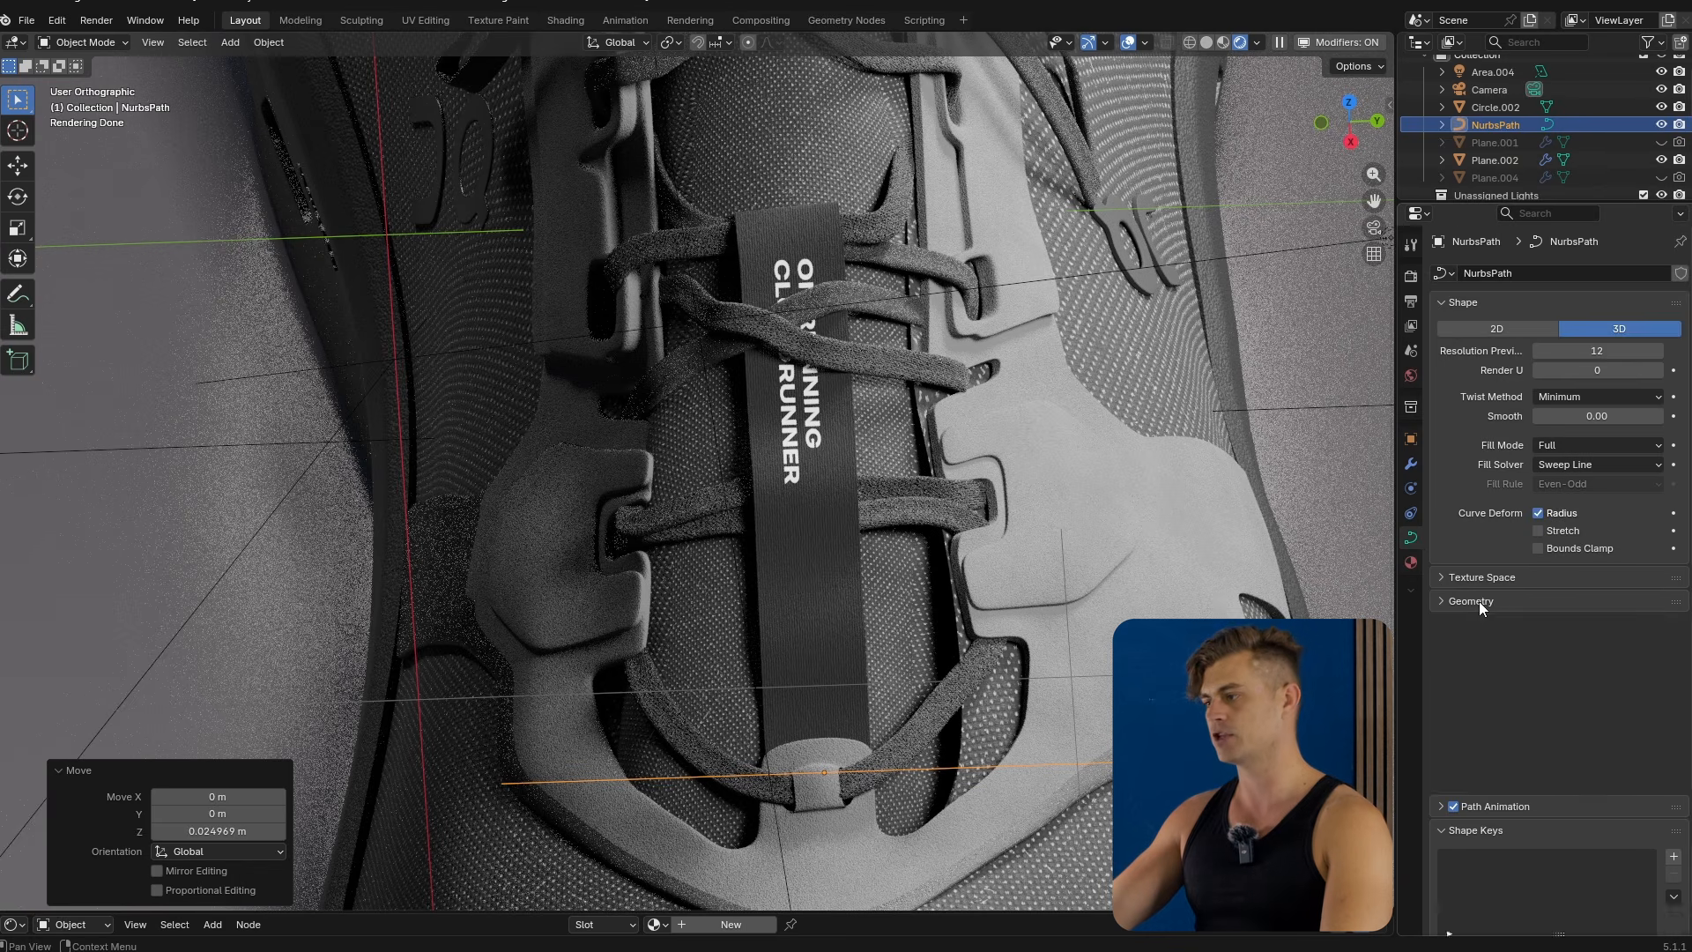
{"action": "scroll", "coordinate": [1489, 617], "scroll_direction": "down", "scroll_amount": 4}
{"action": "left_click_drag", "start_coordinate": [1533, 653], "coordinate": [1577, 653]}
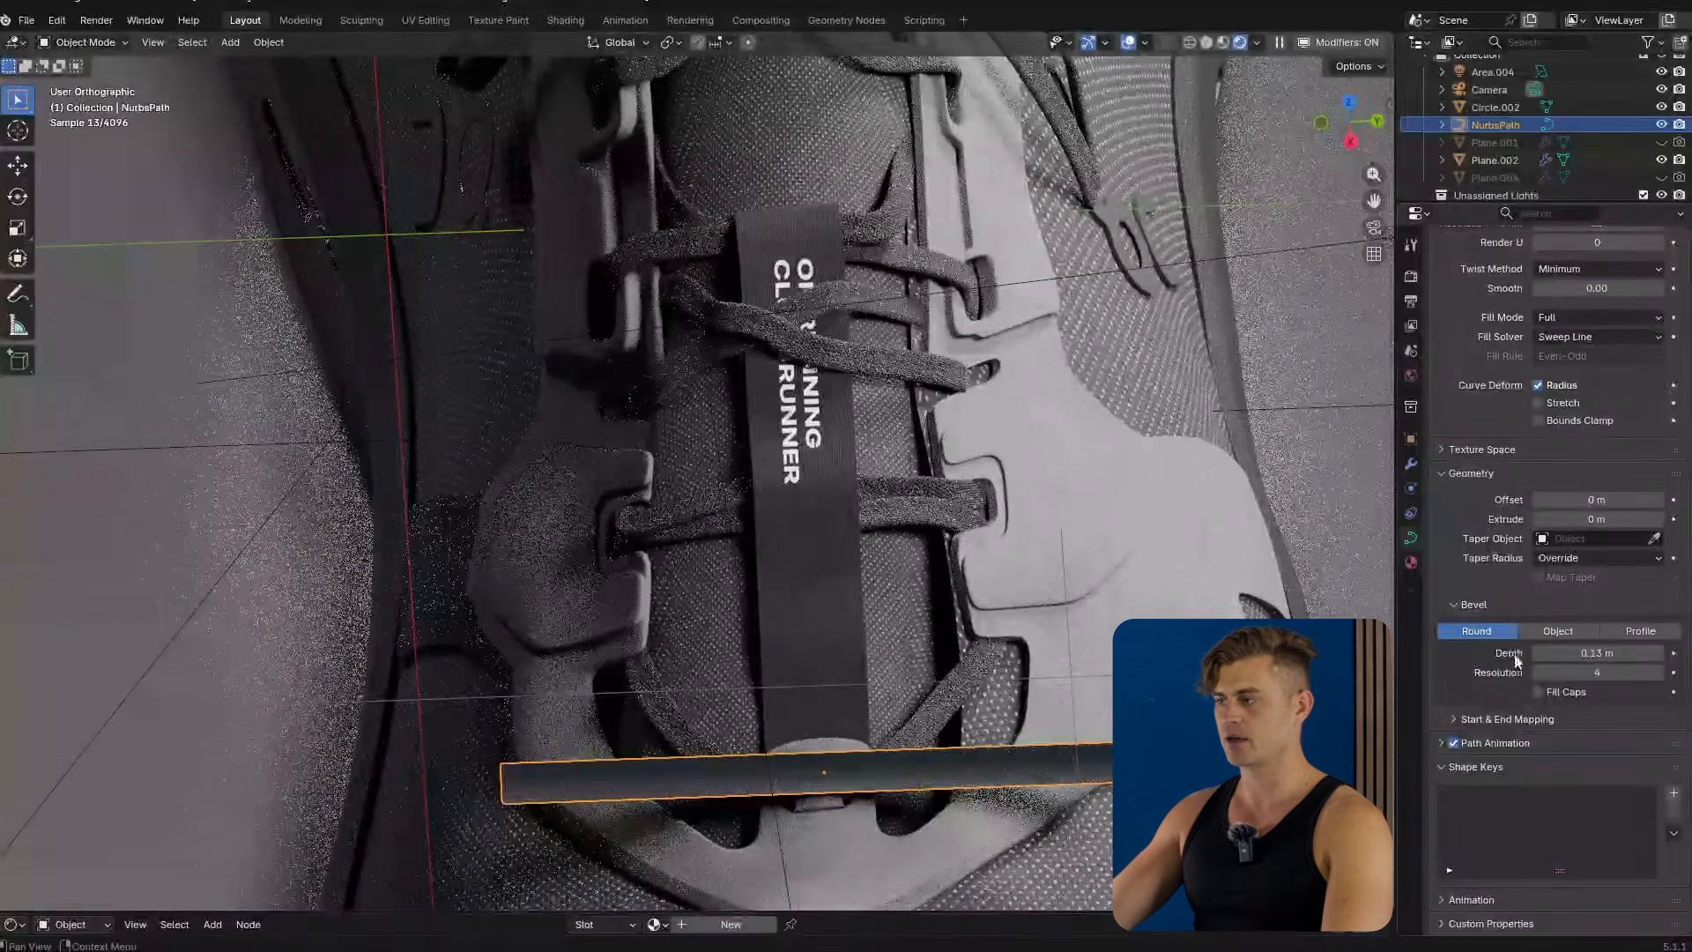
Undo the last action.
{"action": "middle_click_drag", "start_coordinate": [881, 617], "coordinate": [987, 620]}
{"action": "scroll", "coordinate": [987, 621], "scroll_direction": "down", "scroll_amount": 1}
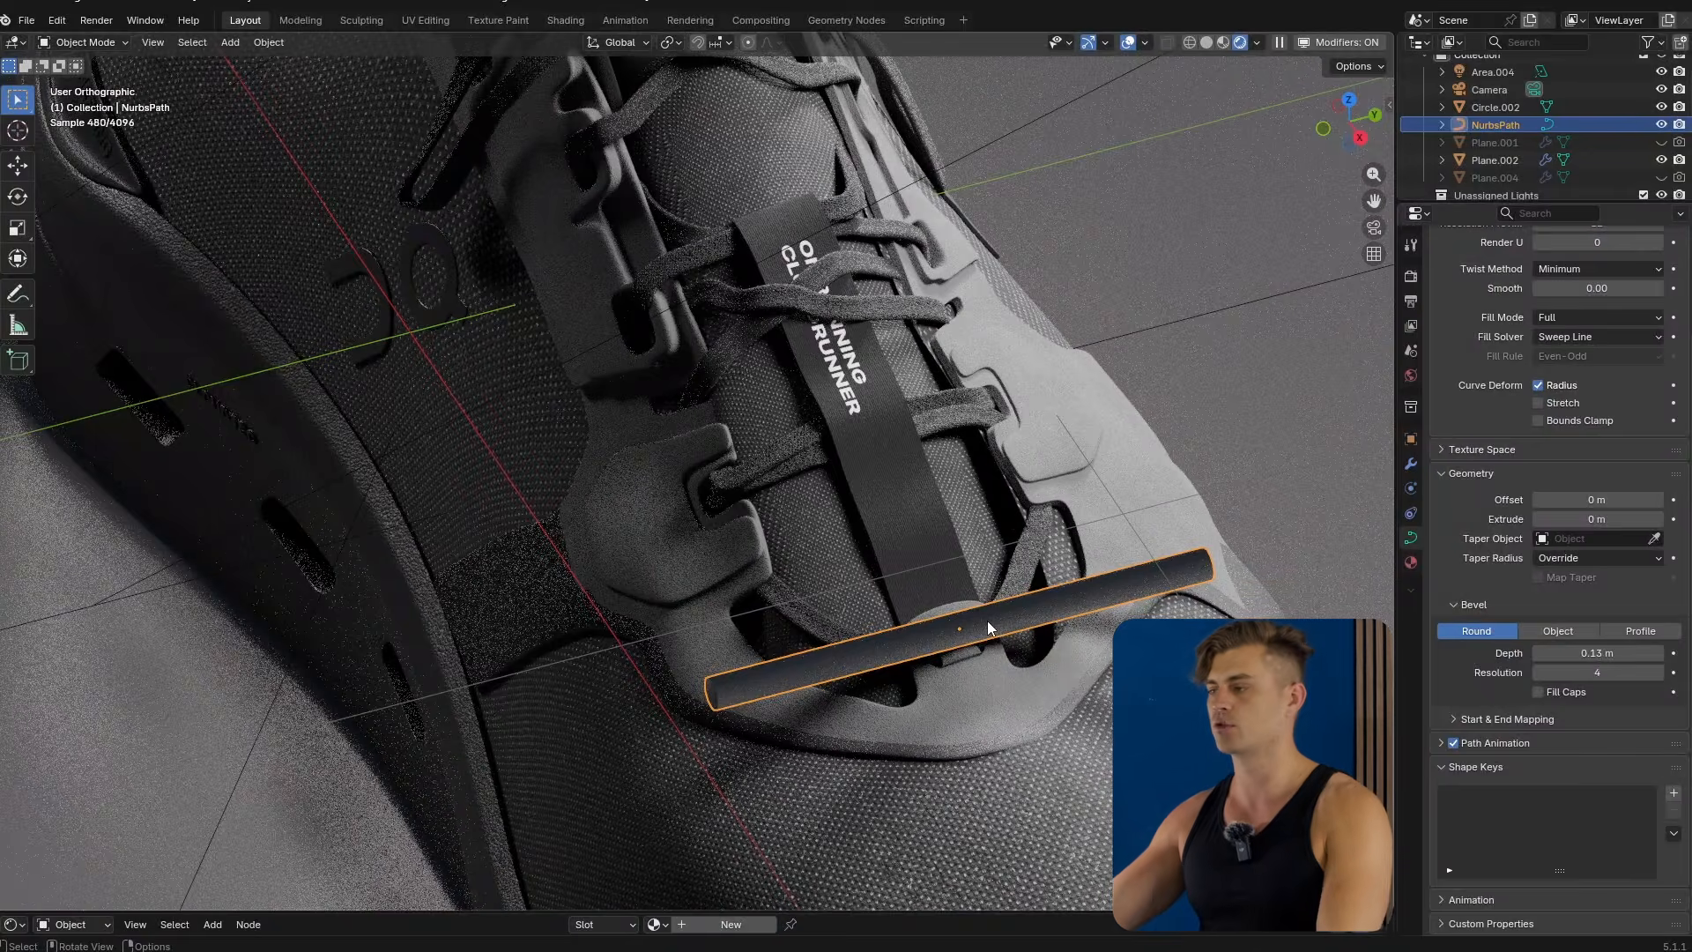
{"action": "key", "text": "ctrl+z"}
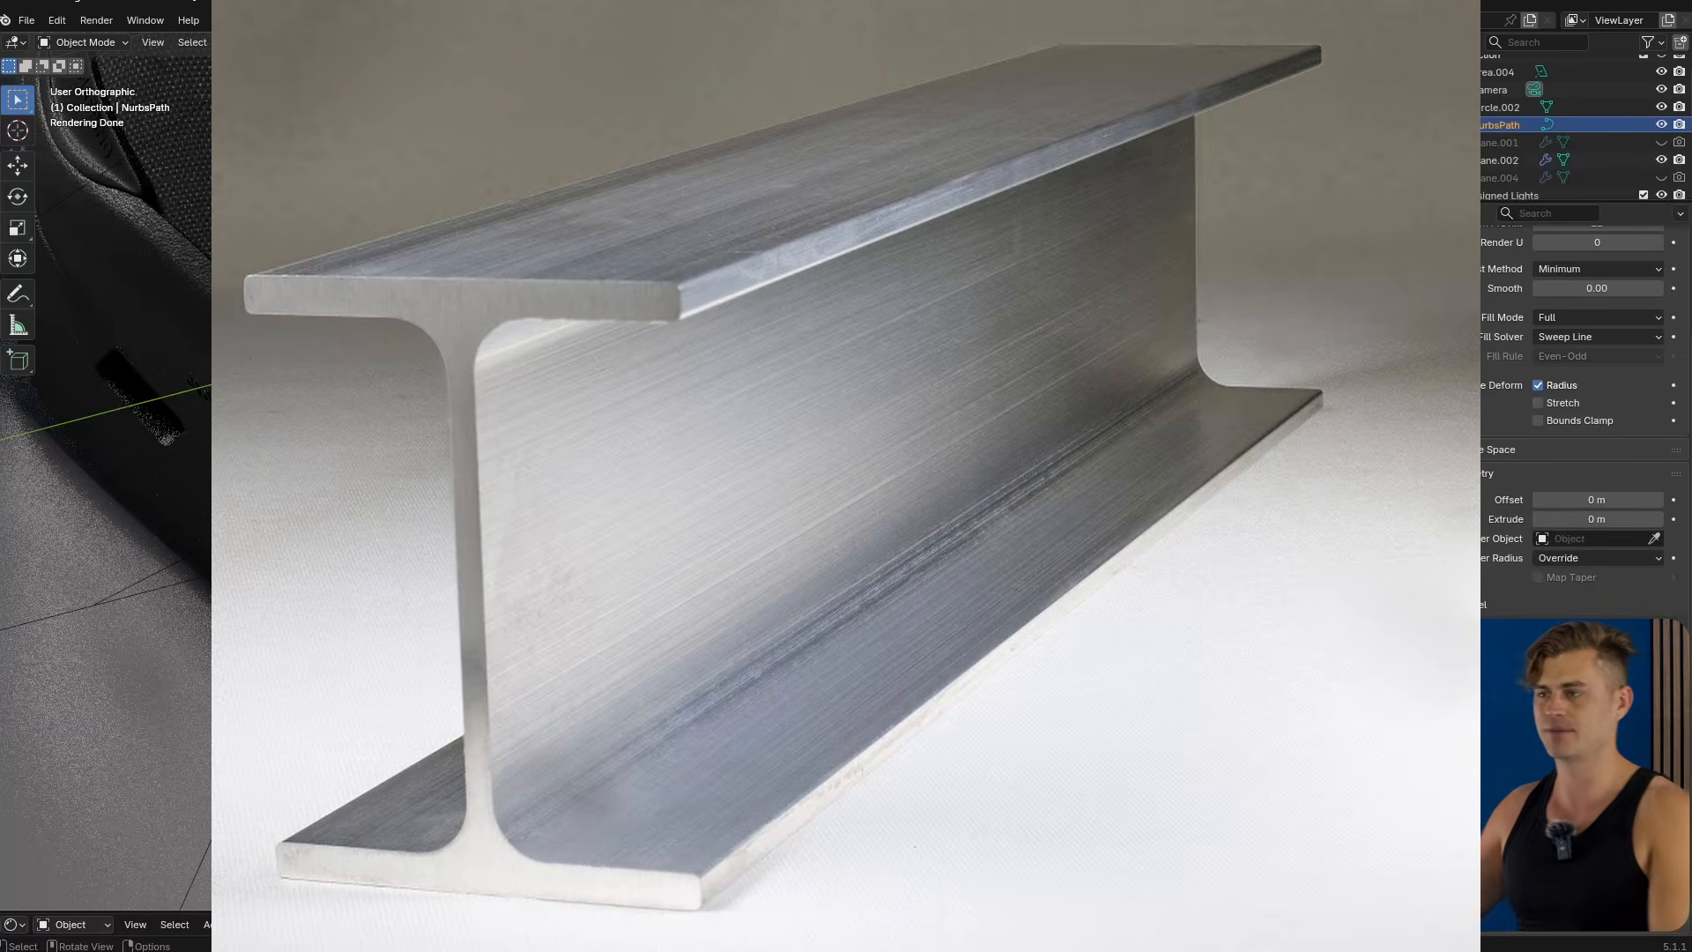
Add a Bézier circle and squash it along X to about 0.199 in edit mode.
{"action": "key", "text": "shift+a"}
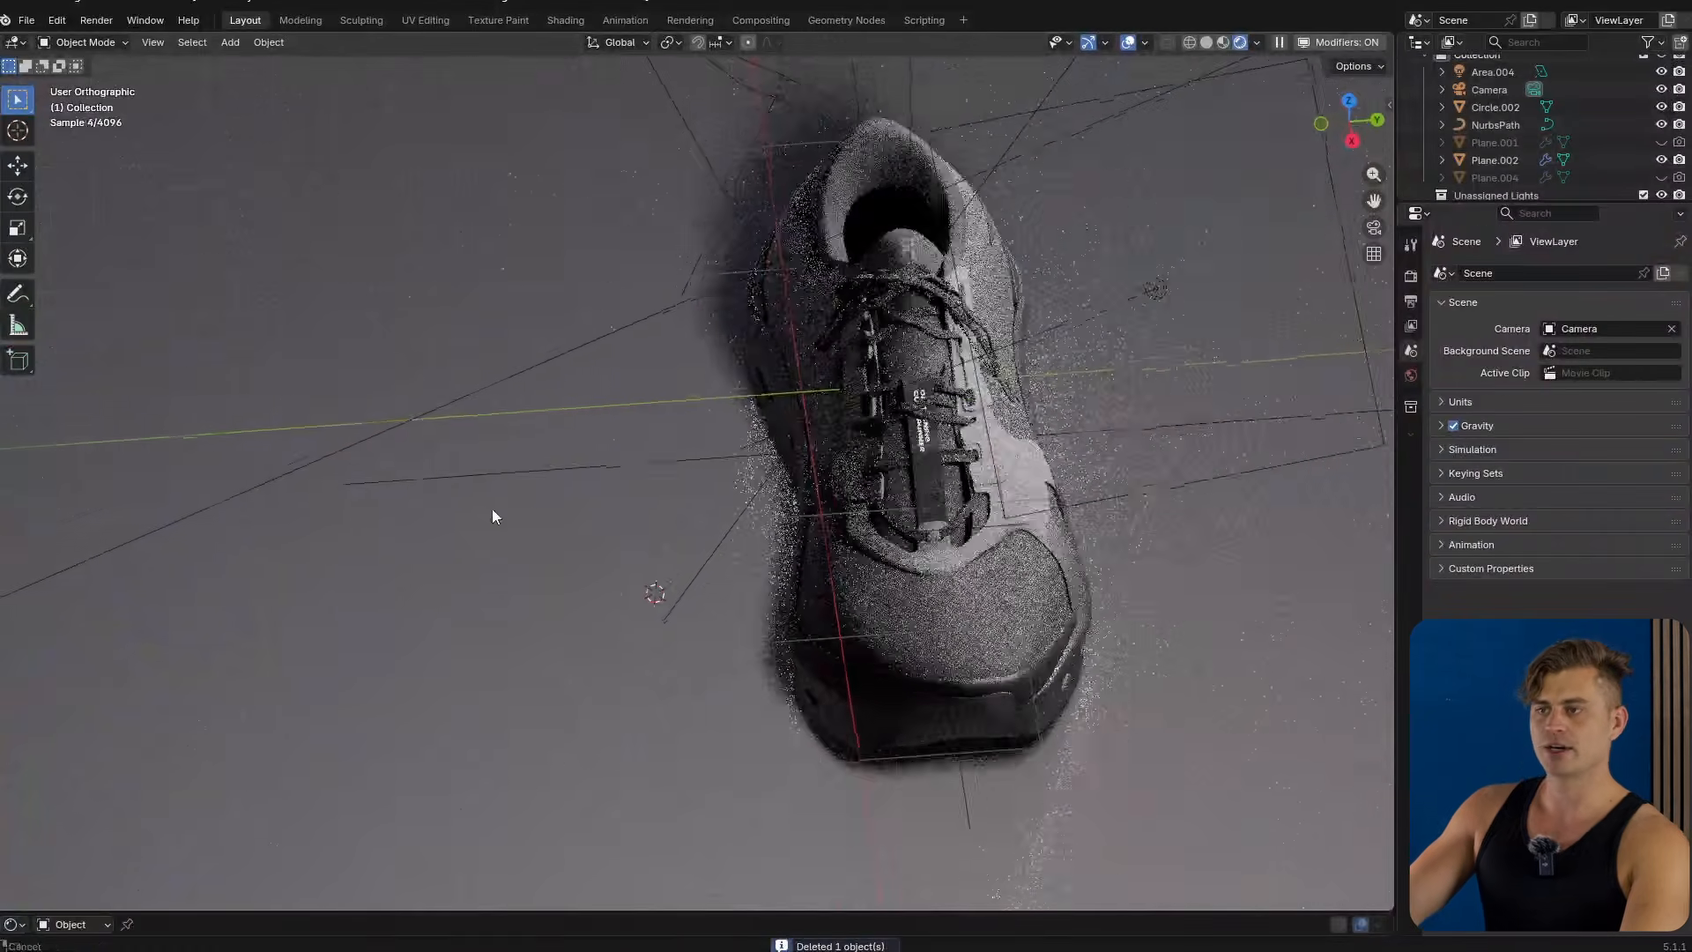
{"action": "key", "text": "shift+a"}
{"action": "mouse_move", "coordinate": [497, 526]}
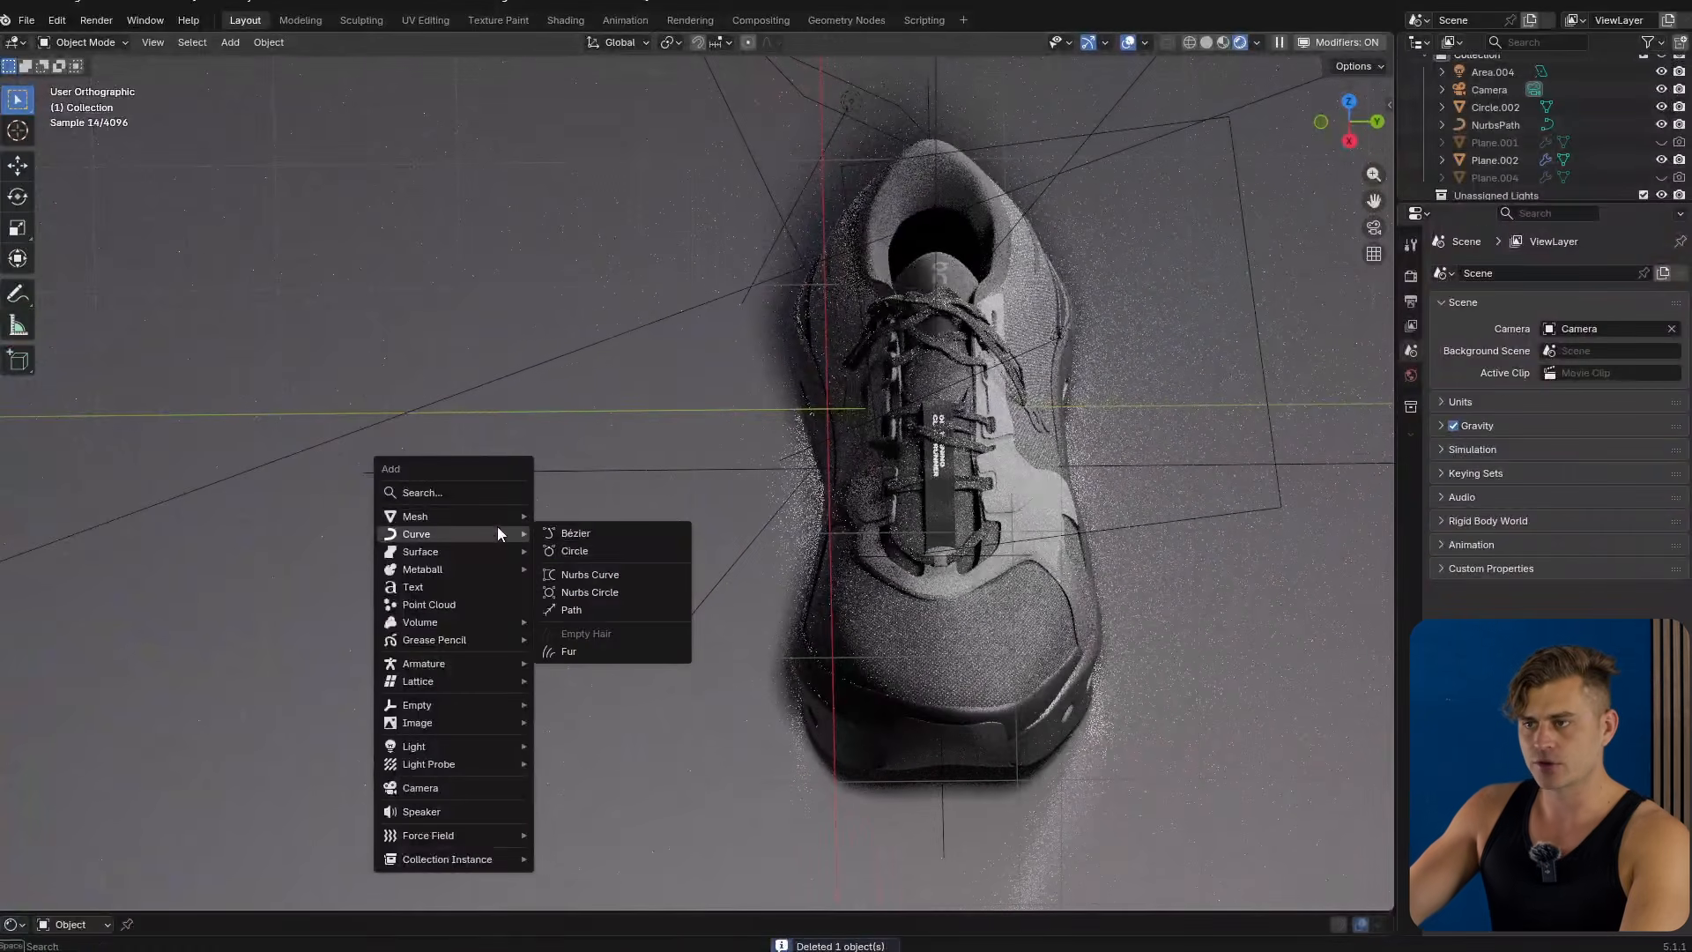
{"action": "left_click", "coordinate": [592, 547]}
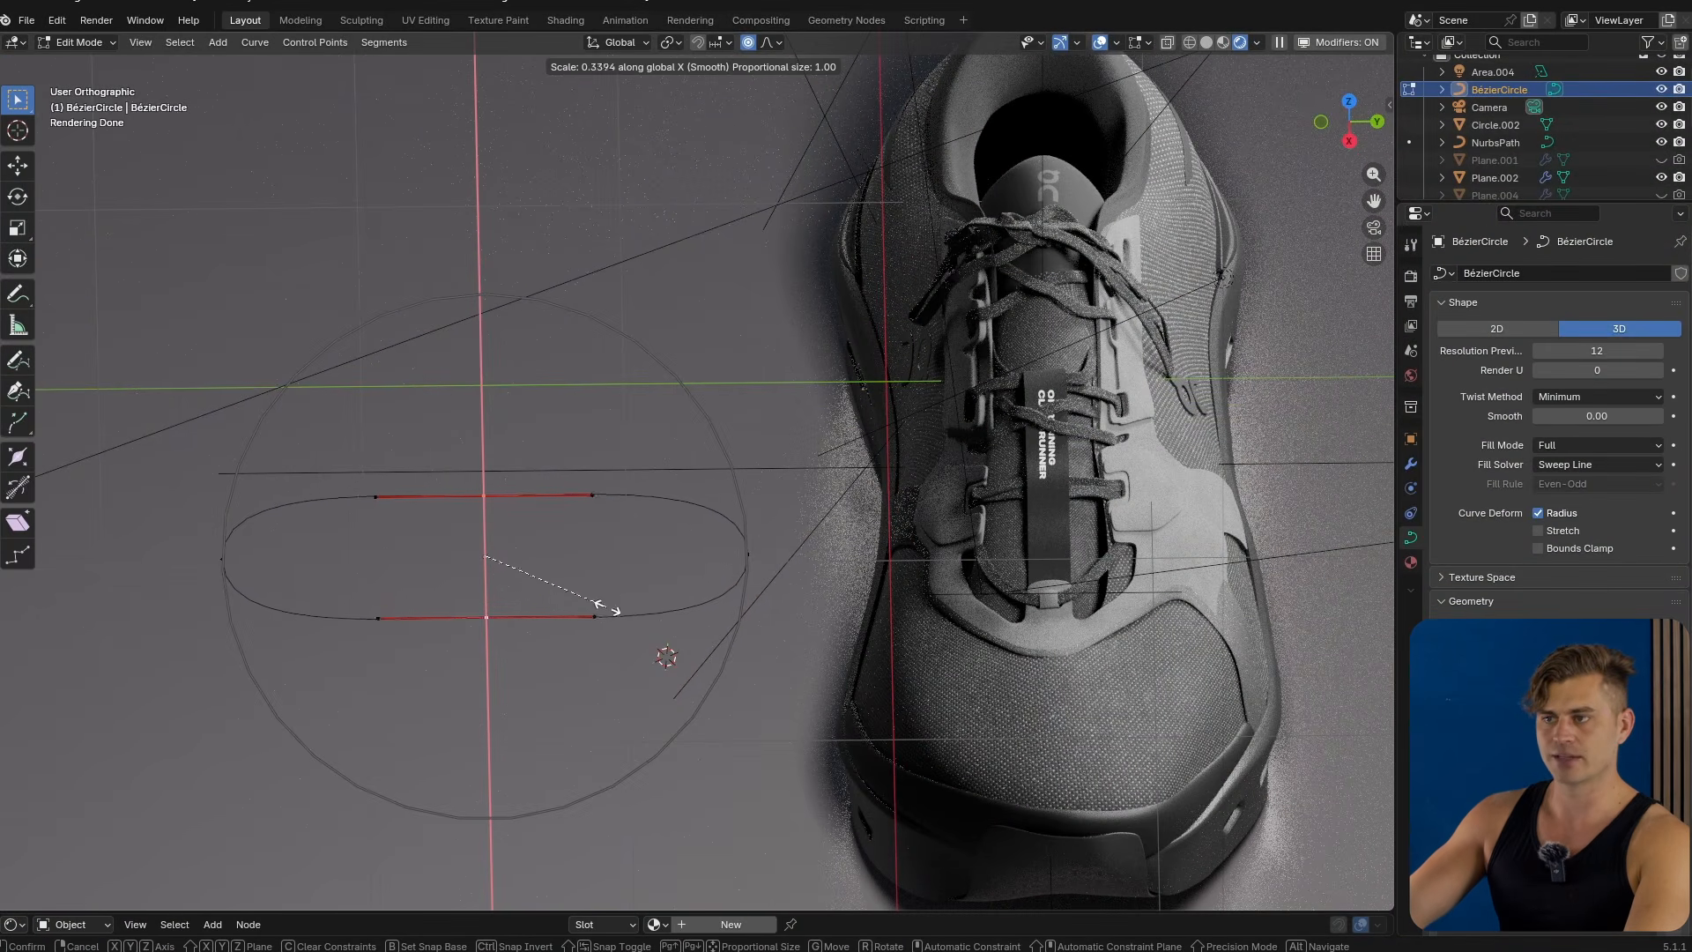
{"action": "left_click", "coordinate": [543, 601]}
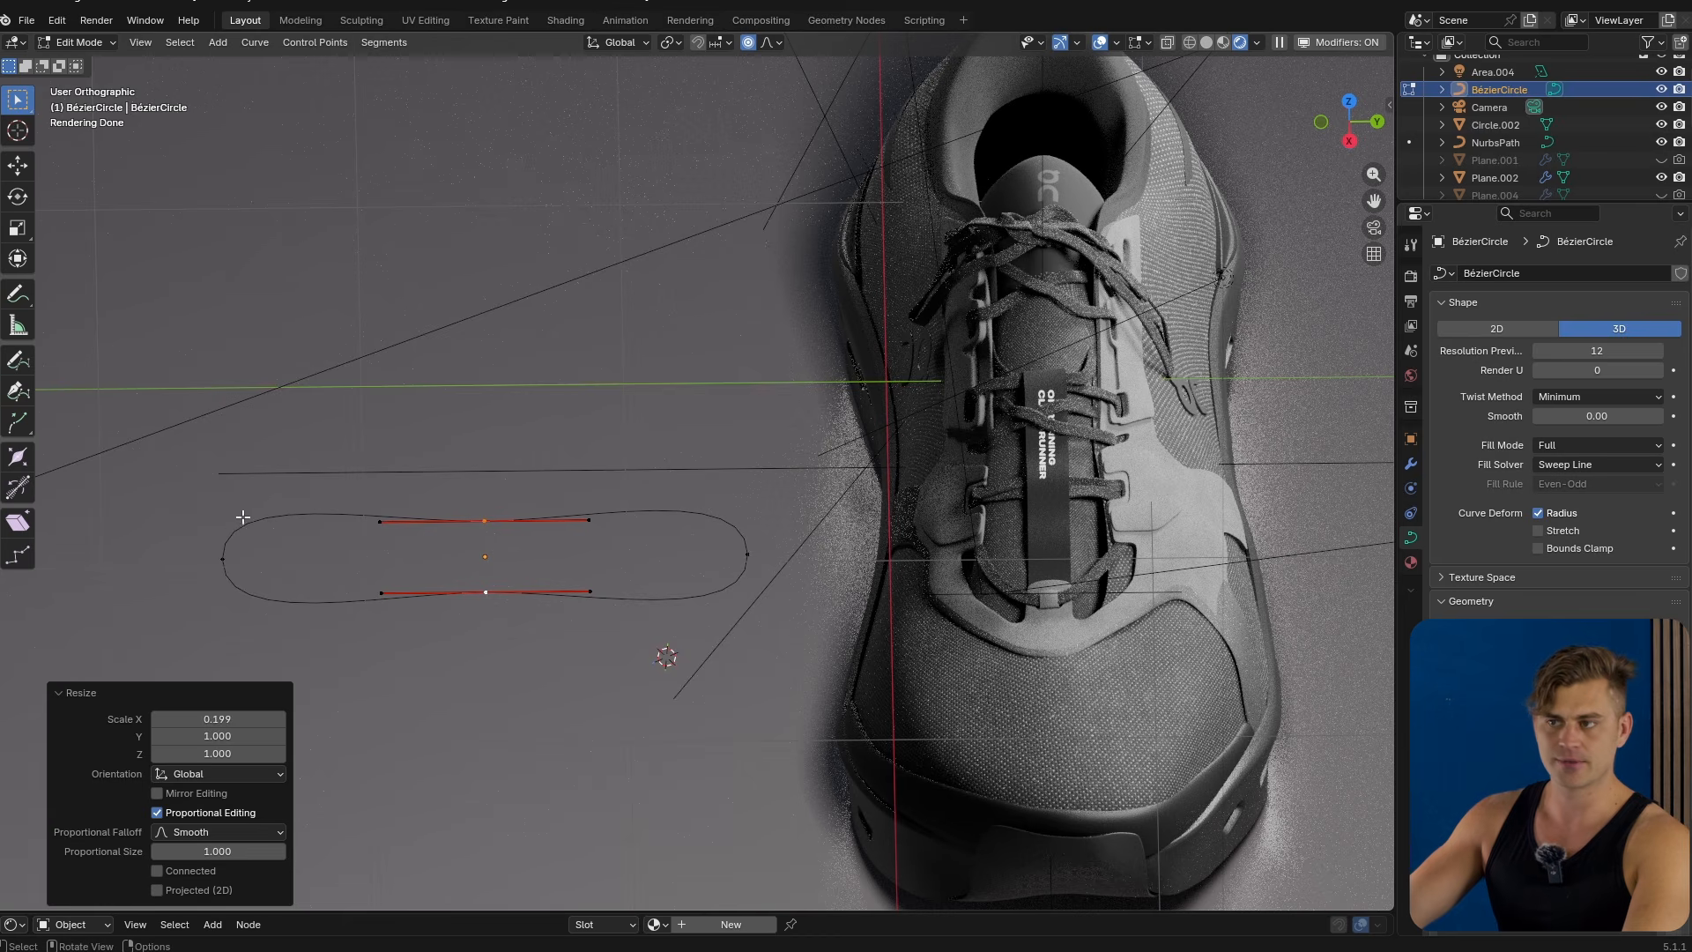
Set the NURBS path's bevel to Object mode with the Bézier circle as the bevel object.
{"action": "key", "text": "Tab"}
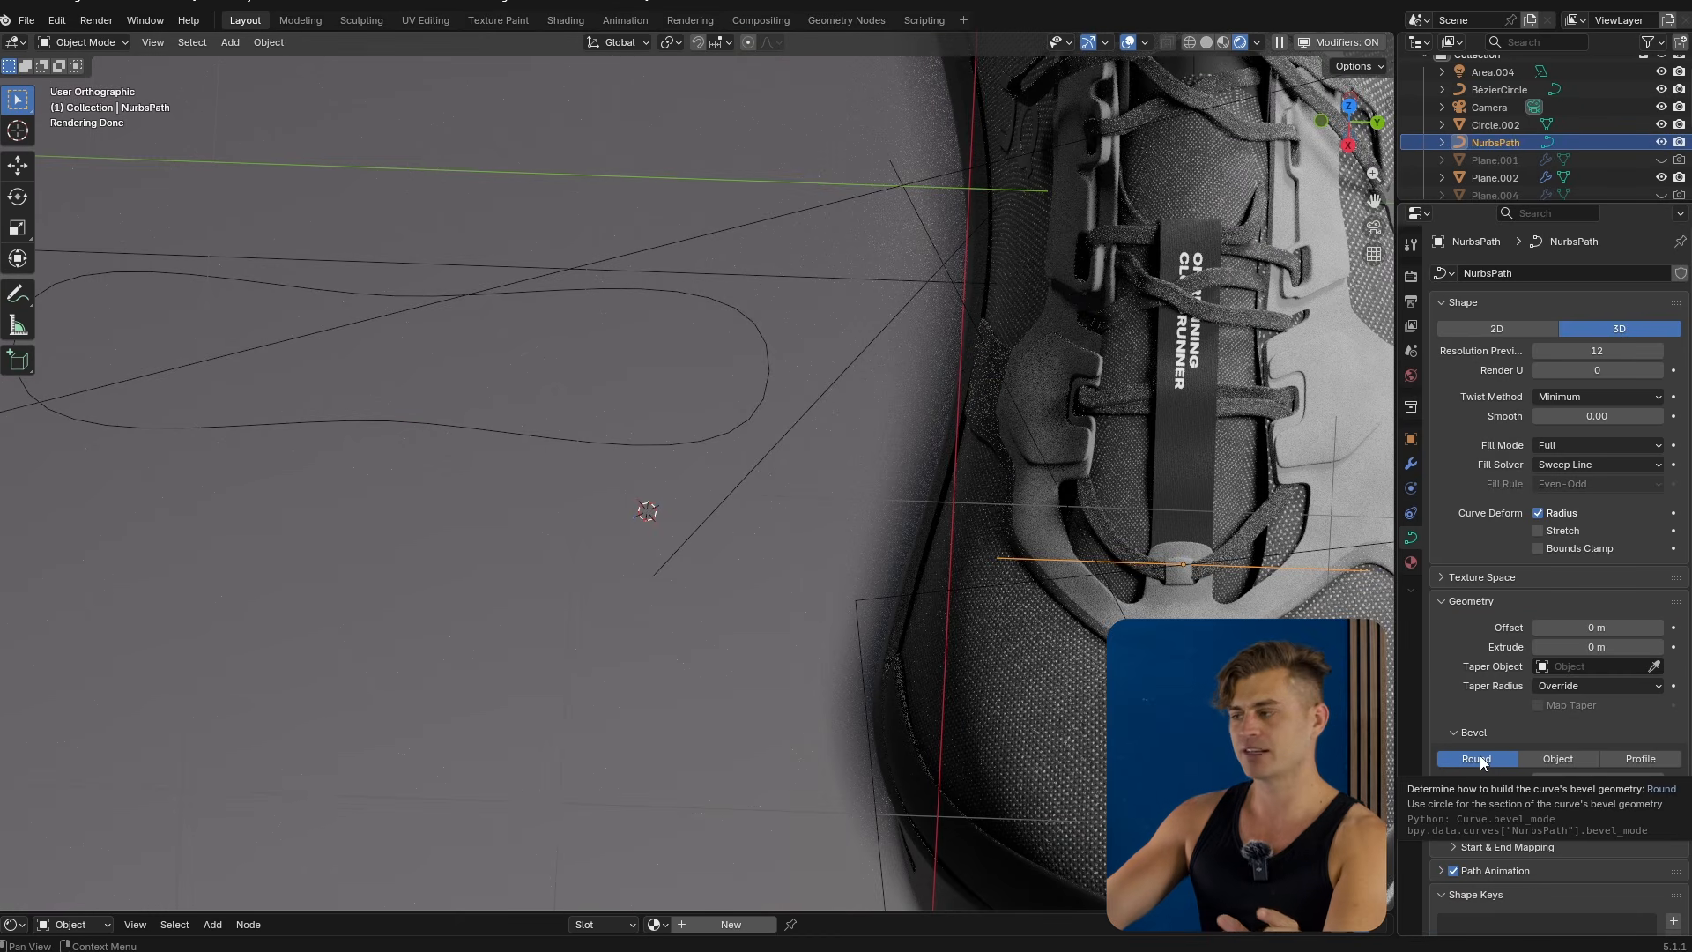
{"action": "left_click", "coordinate": [1555, 760]}
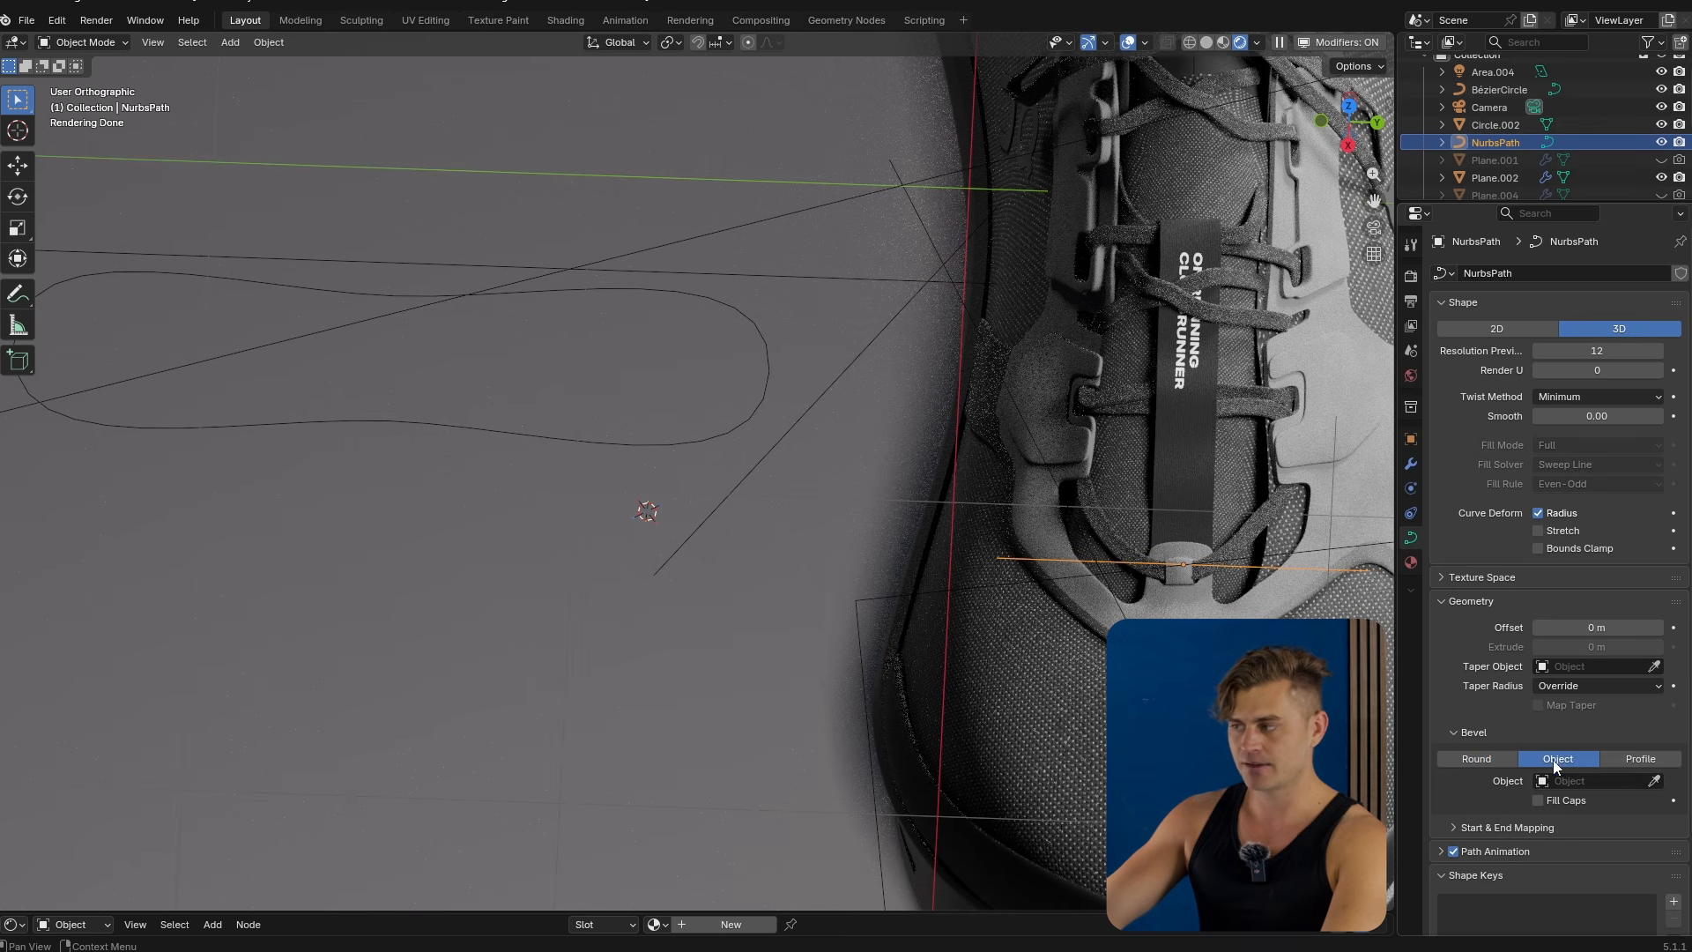
{"action": "left_click", "coordinate": [1653, 782]}
{"action": "left_click", "coordinate": [755, 416]}
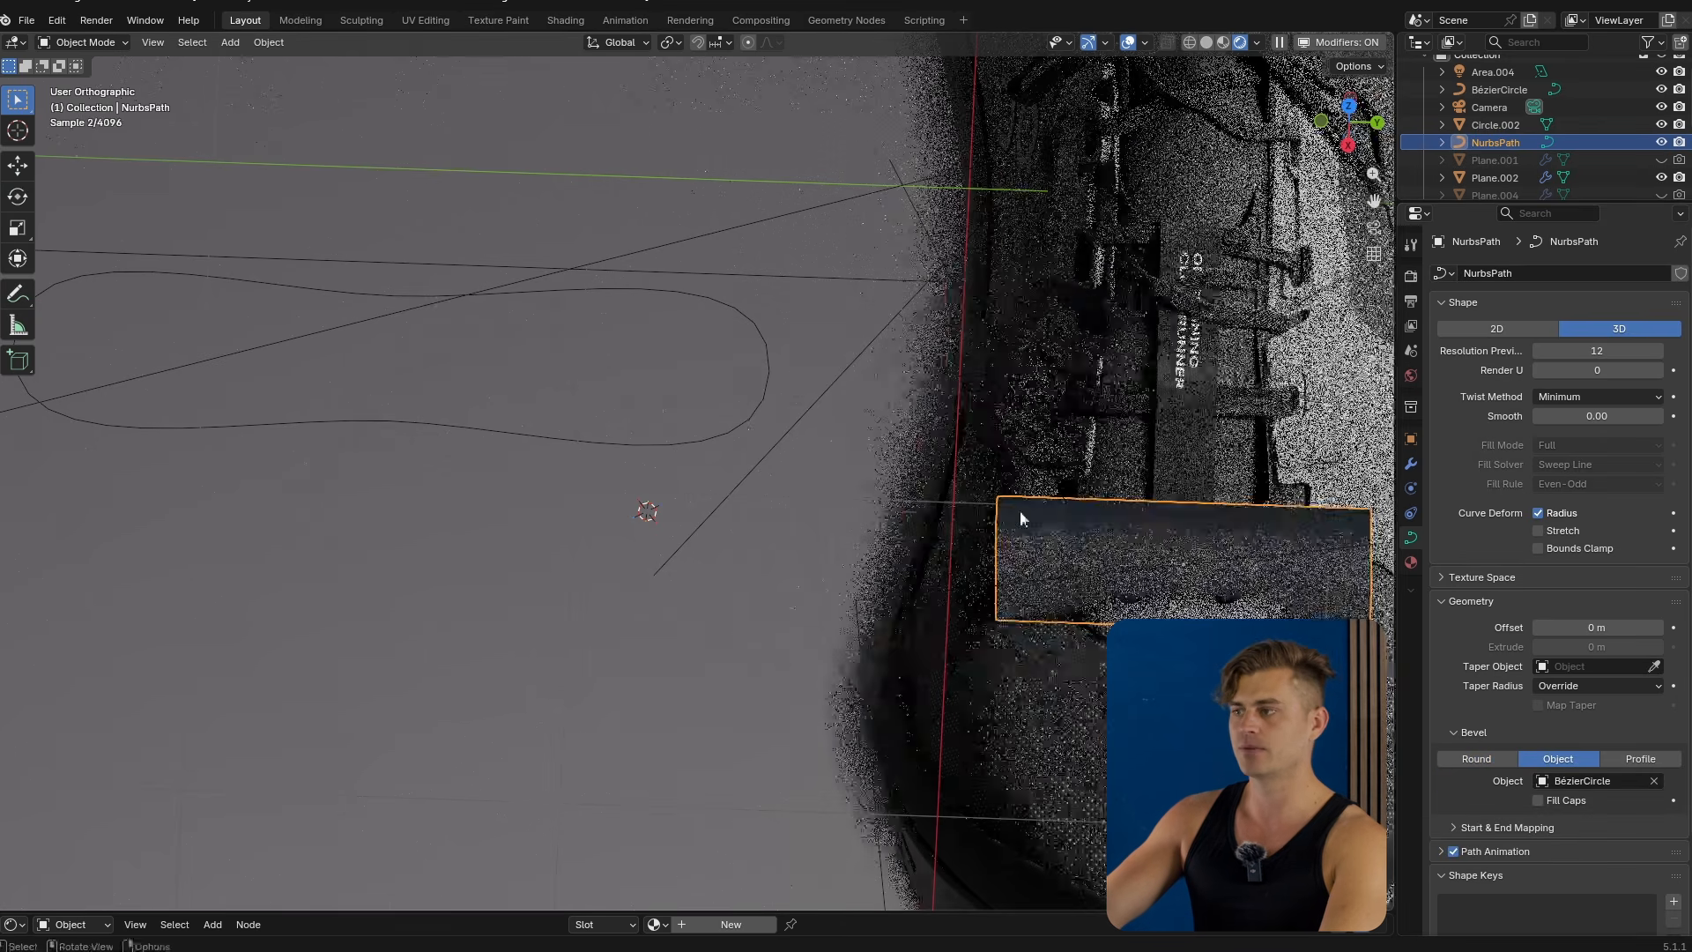
Try to scale down the swept NURBS path.
{"action": "middle_click_drag", "start_coordinate": [1036, 538], "coordinate": [1220, 458]}
{"action": "middle_click_drag", "start_coordinate": [1146, 445], "coordinate": [1027, 573], "text": "shift"}
{"action": "scroll", "coordinate": [1047, 685], "scroll_direction": "up", "scroll_amount": 5}
{"action": "middle_click_drag", "start_coordinate": [938, 665], "coordinate": [1268, 406], "text": "shift"}
{"action": "middle_click_drag", "start_coordinate": [943, 601], "coordinate": [961, 588]}
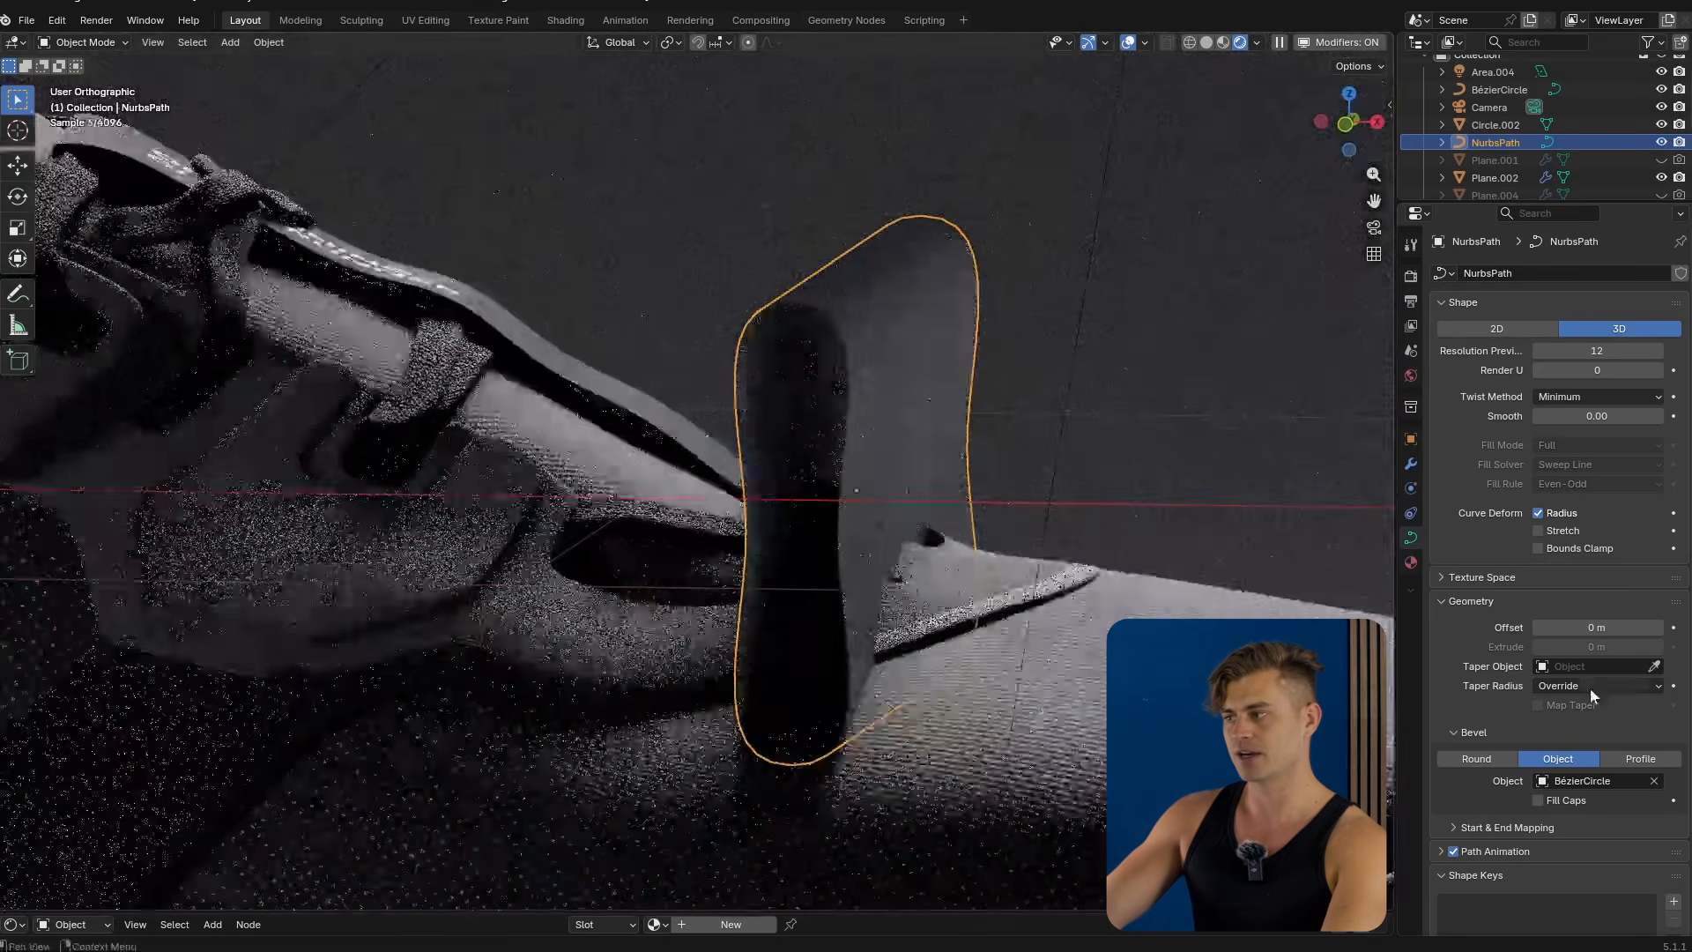
{"action": "scroll", "coordinate": [1553, 814], "scroll_direction": "down", "scroll_amount": 3}
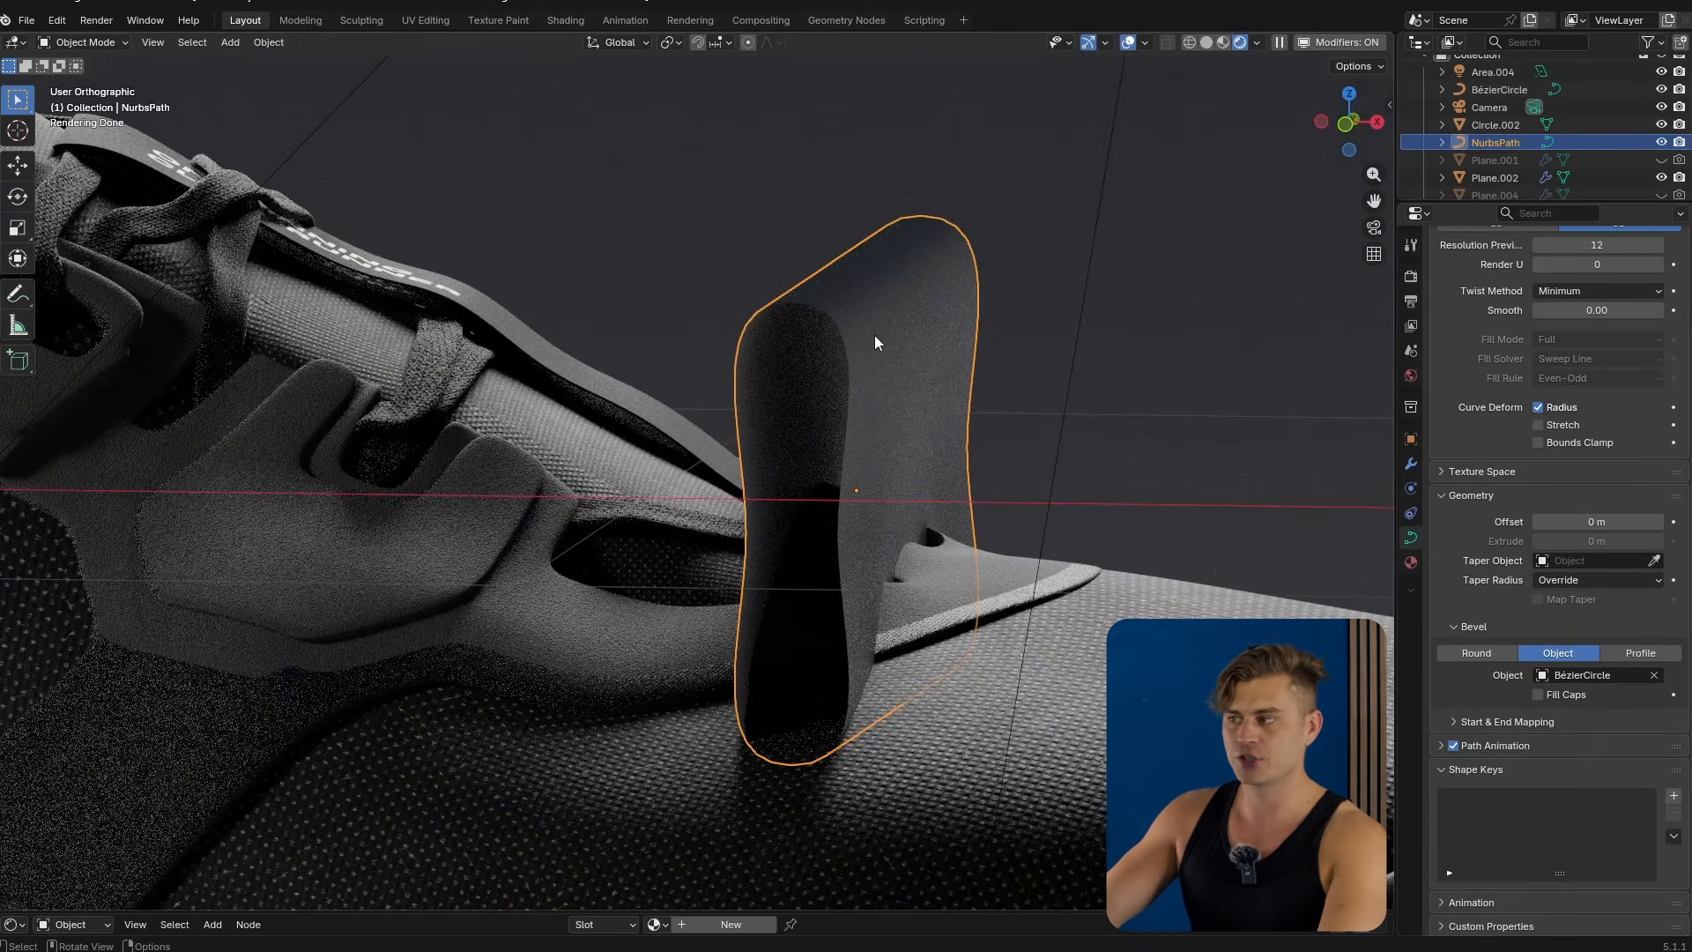
{"action": "key", "text": "s"}
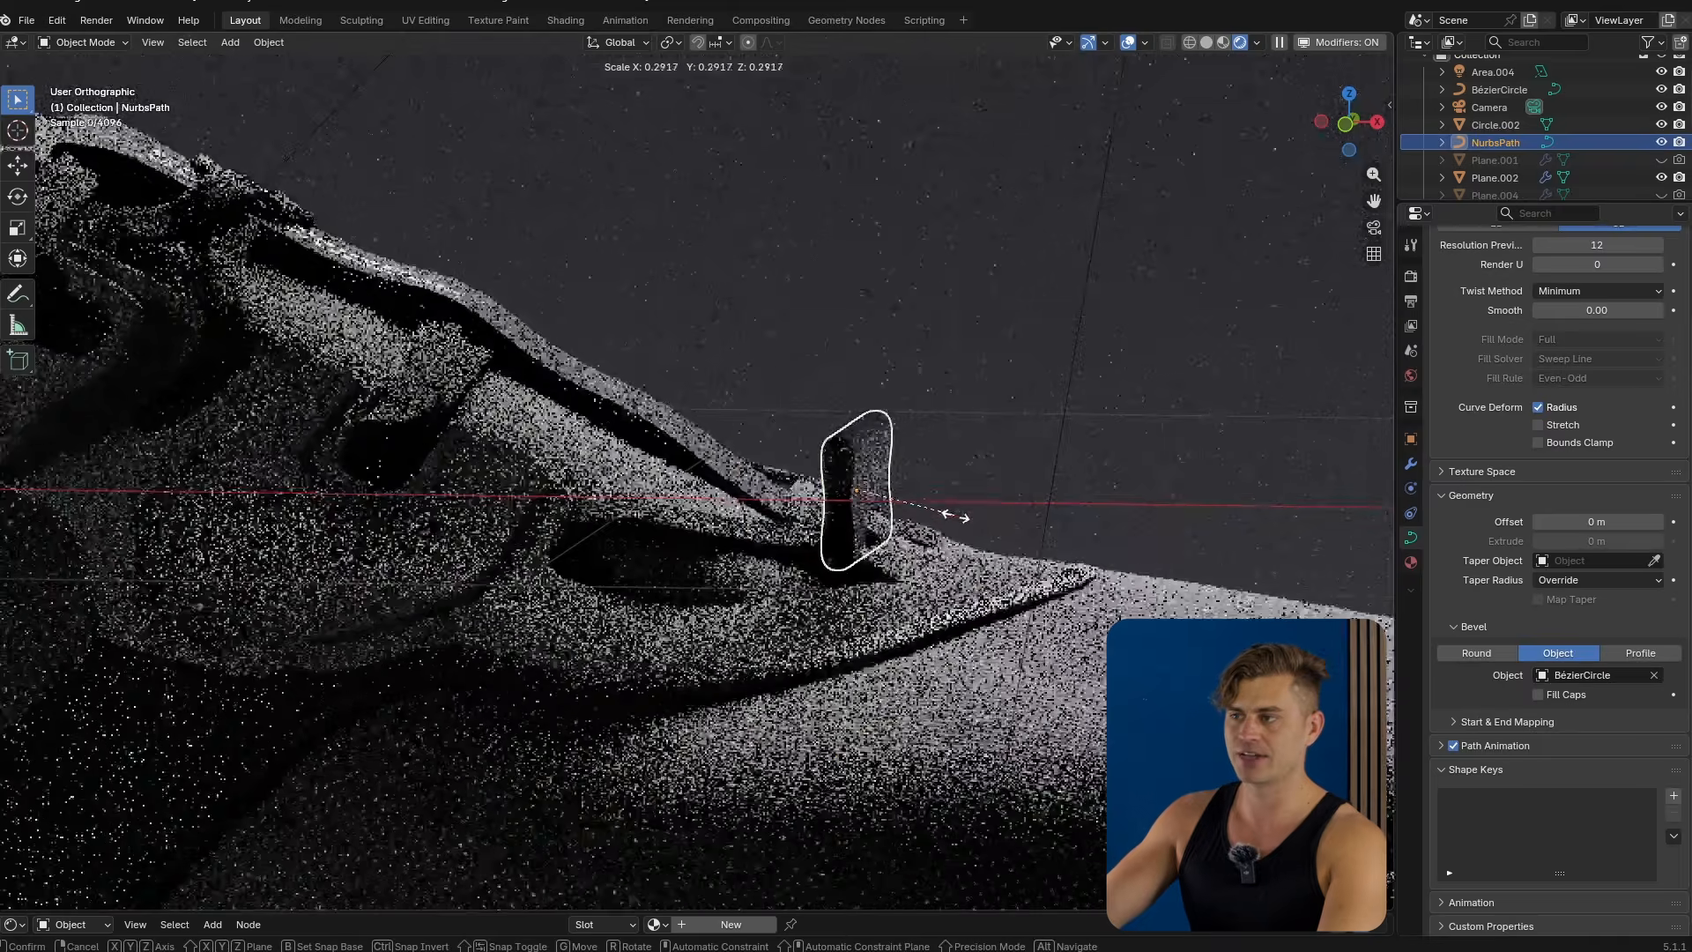
{"action": "right_click", "coordinate": [955, 517]}
Scale the Bézier circle profile down to about 0.2.
{"action": "middle_click_drag", "start_coordinate": [939, 522], "coordinate": [834, 567]}
{"action": "scroll", "coordinate": [834, 566], "scroll_direction": "down", "scroll_amount": 8}
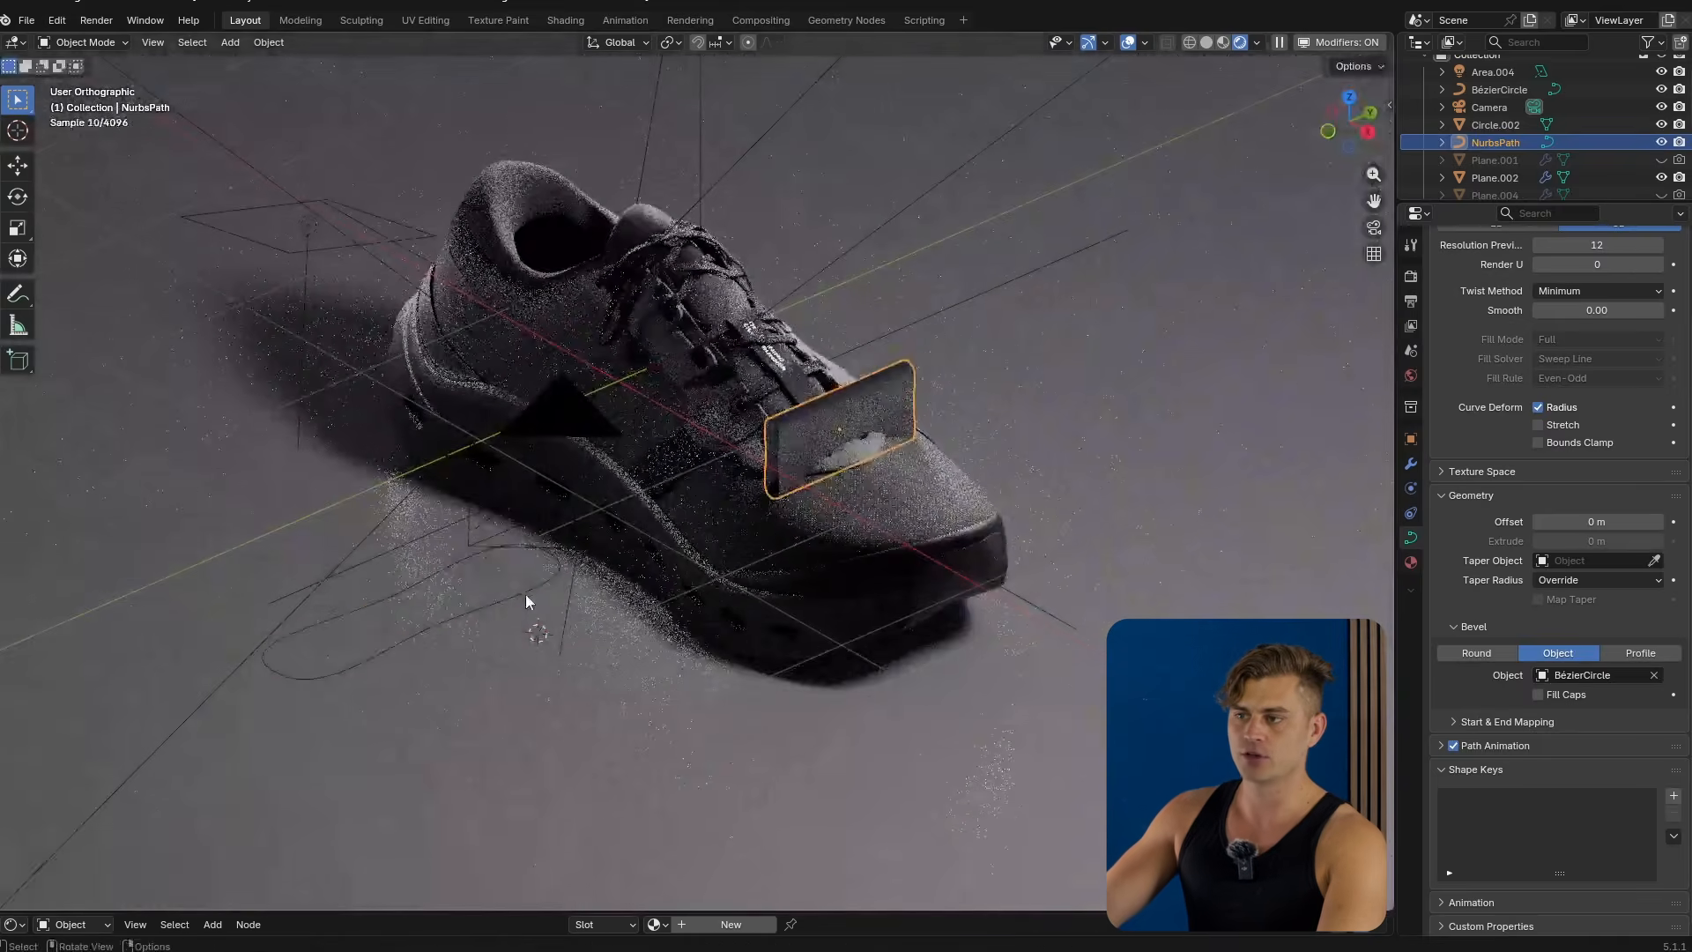
{"action": "left_click", "coordinate": [528, 599]}
{"action": "key", "text": "s"}
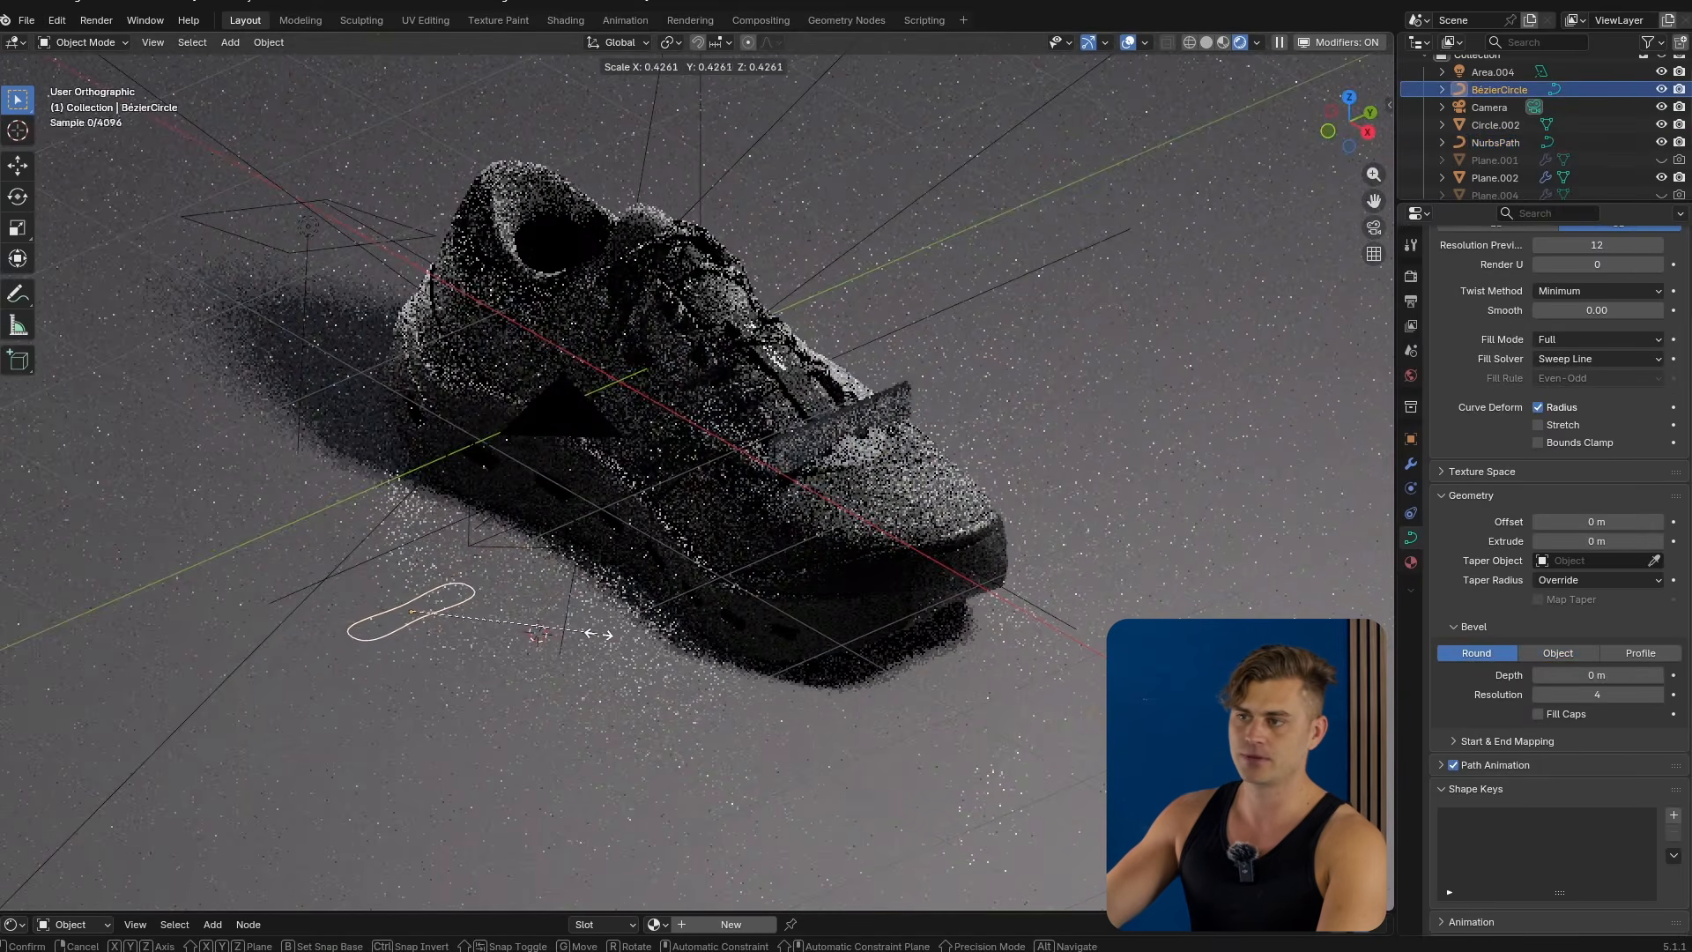
{"action": "left_click", "coordinate": [481, 626]}
Edit the NURBS path and move its end point toward the lacing area.
{"action": "scroll", "coordinate": [948, 476], "scroll_direction": "up", "scroll_amount": 7}
{"action": "middle_click_drag", "start_coordinate": [969, 436], "coordinate": [986, 570], "text": "shift"}
{"action": "left_click", "coordinate": [876, 508]}
{"action": "key", "text": "Tab"}
{"action": "left_click", "coordinate": [853, 513]}
{"action": "key", "text": "g"}
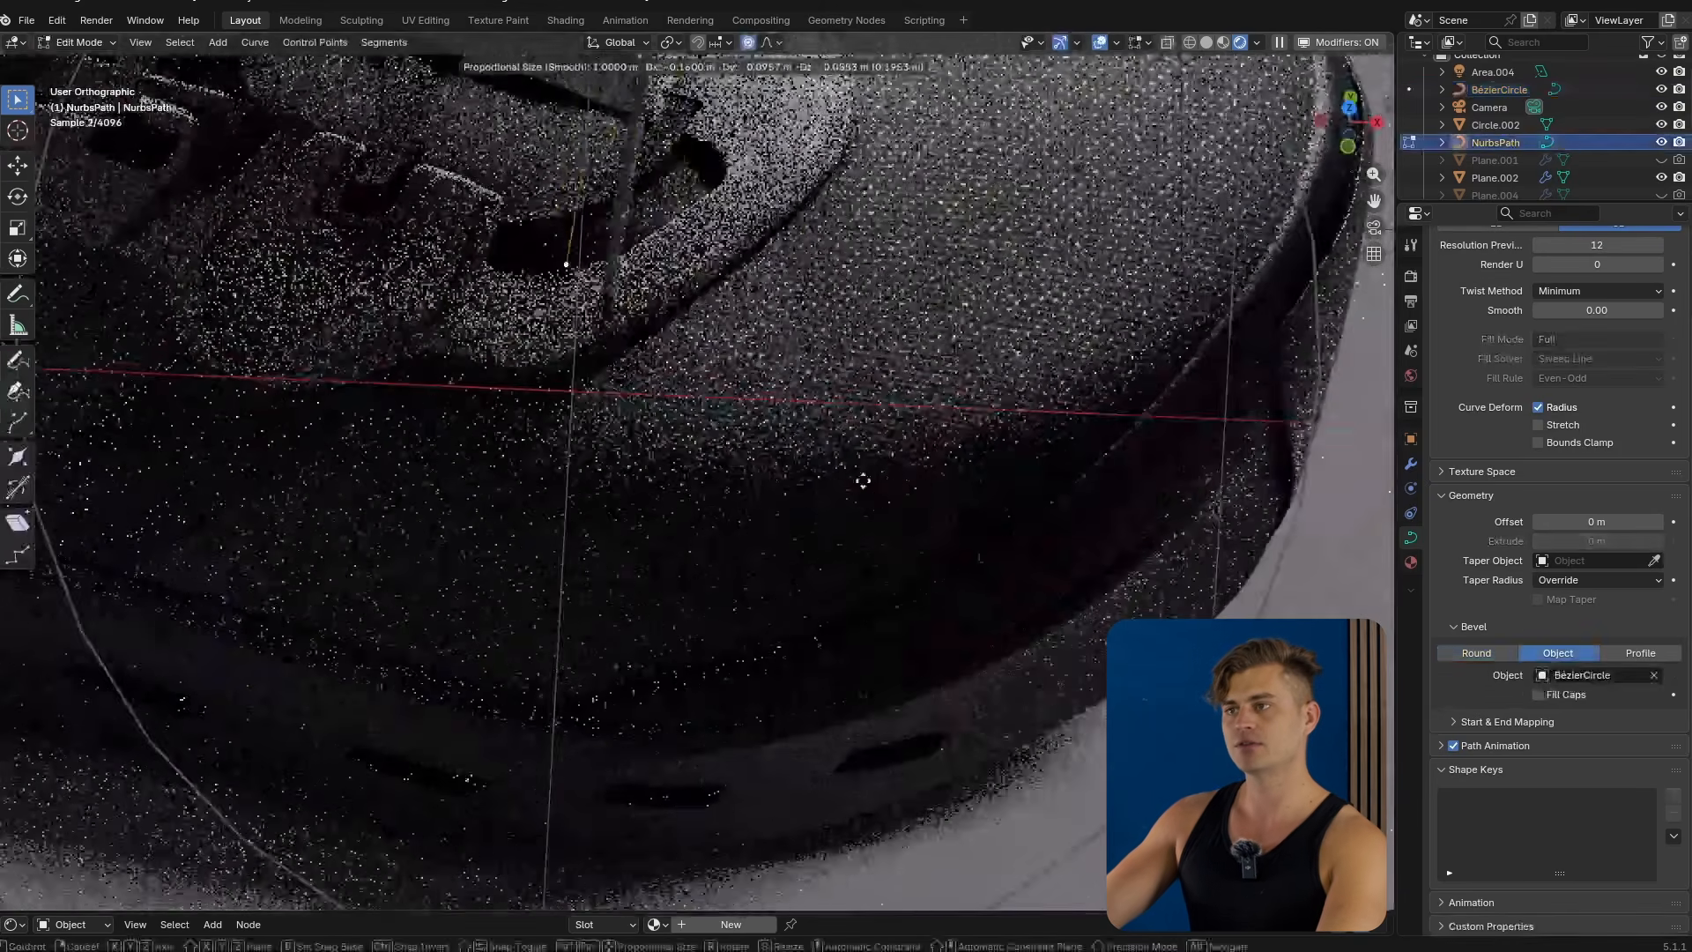
{"action": "scroll", "coordinate": [849, 458], "scroll_direction": "up", "scroll_amount": 1}
{"action": "left_click", "coordinate": [828, 439]}
Extrude a new control point from the path's end across the shoe's upper.
{"action": "key", "text": "e"}
{"action": "left_click", "coordinate": [926, 384]}
{"action": "middle_click_drag", "start_coordinate": [758, 410], "coordinate": [899, 388], "text": "shift"}
{"action": "middle_click_drag", "start_coordinate": [947, 564], "coordinate": [963, 679]}
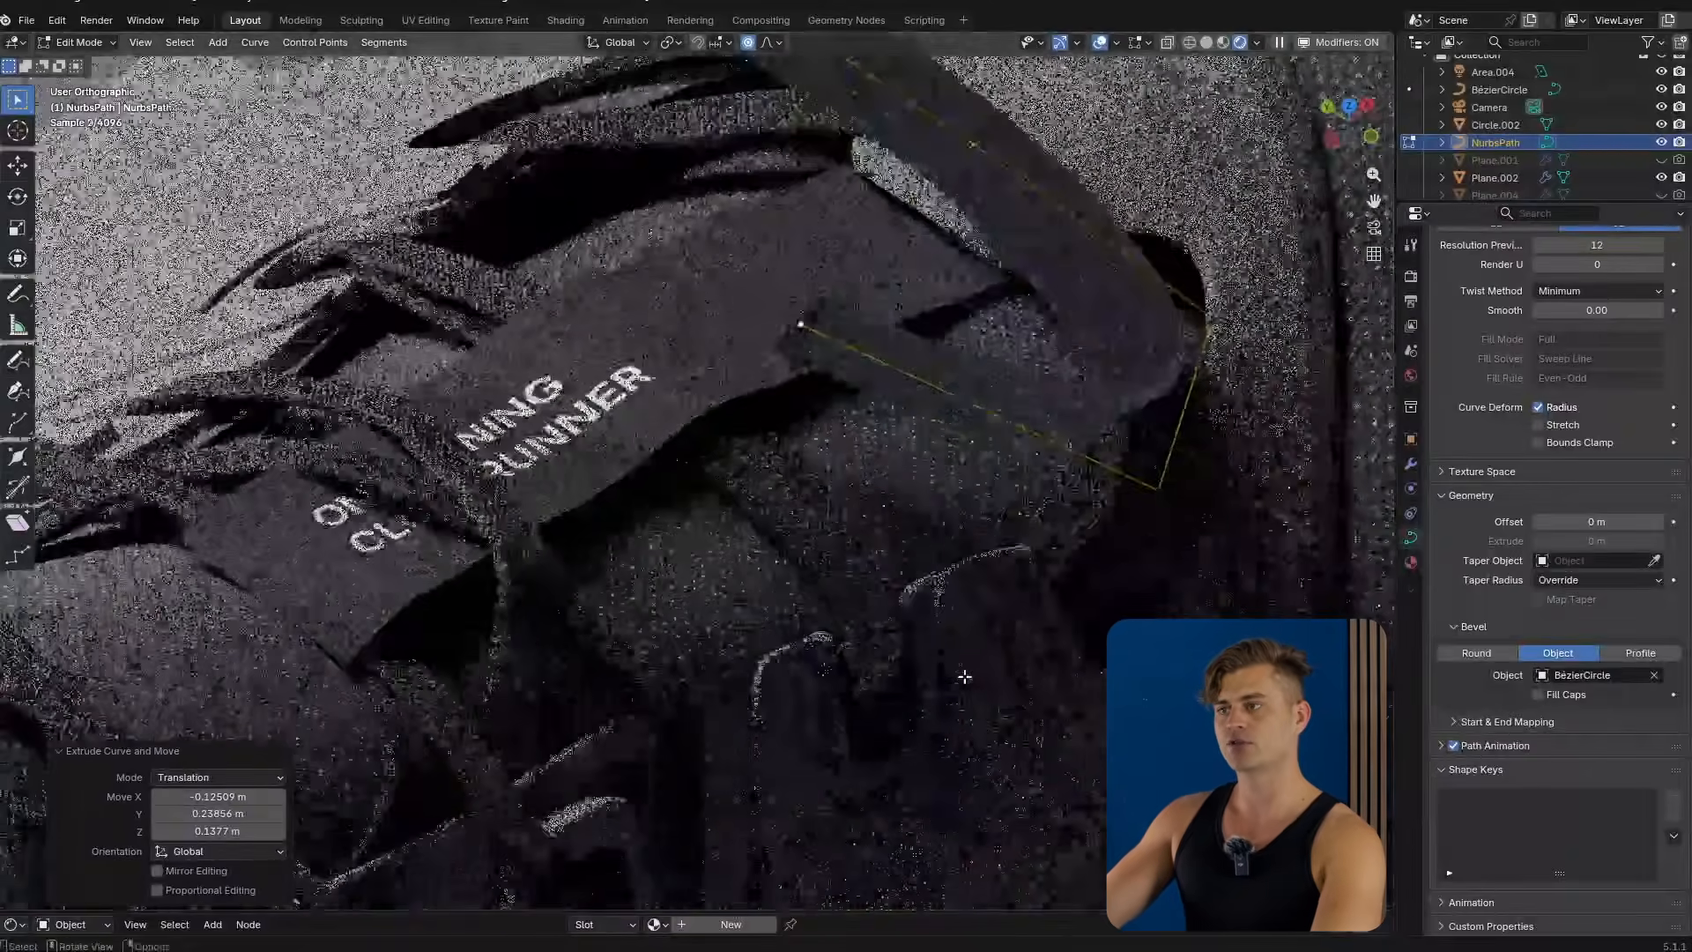
Tilt the new path point about 50° and rotate it to follow the surface.
{"action": "key", "text": "ctrl+t"}
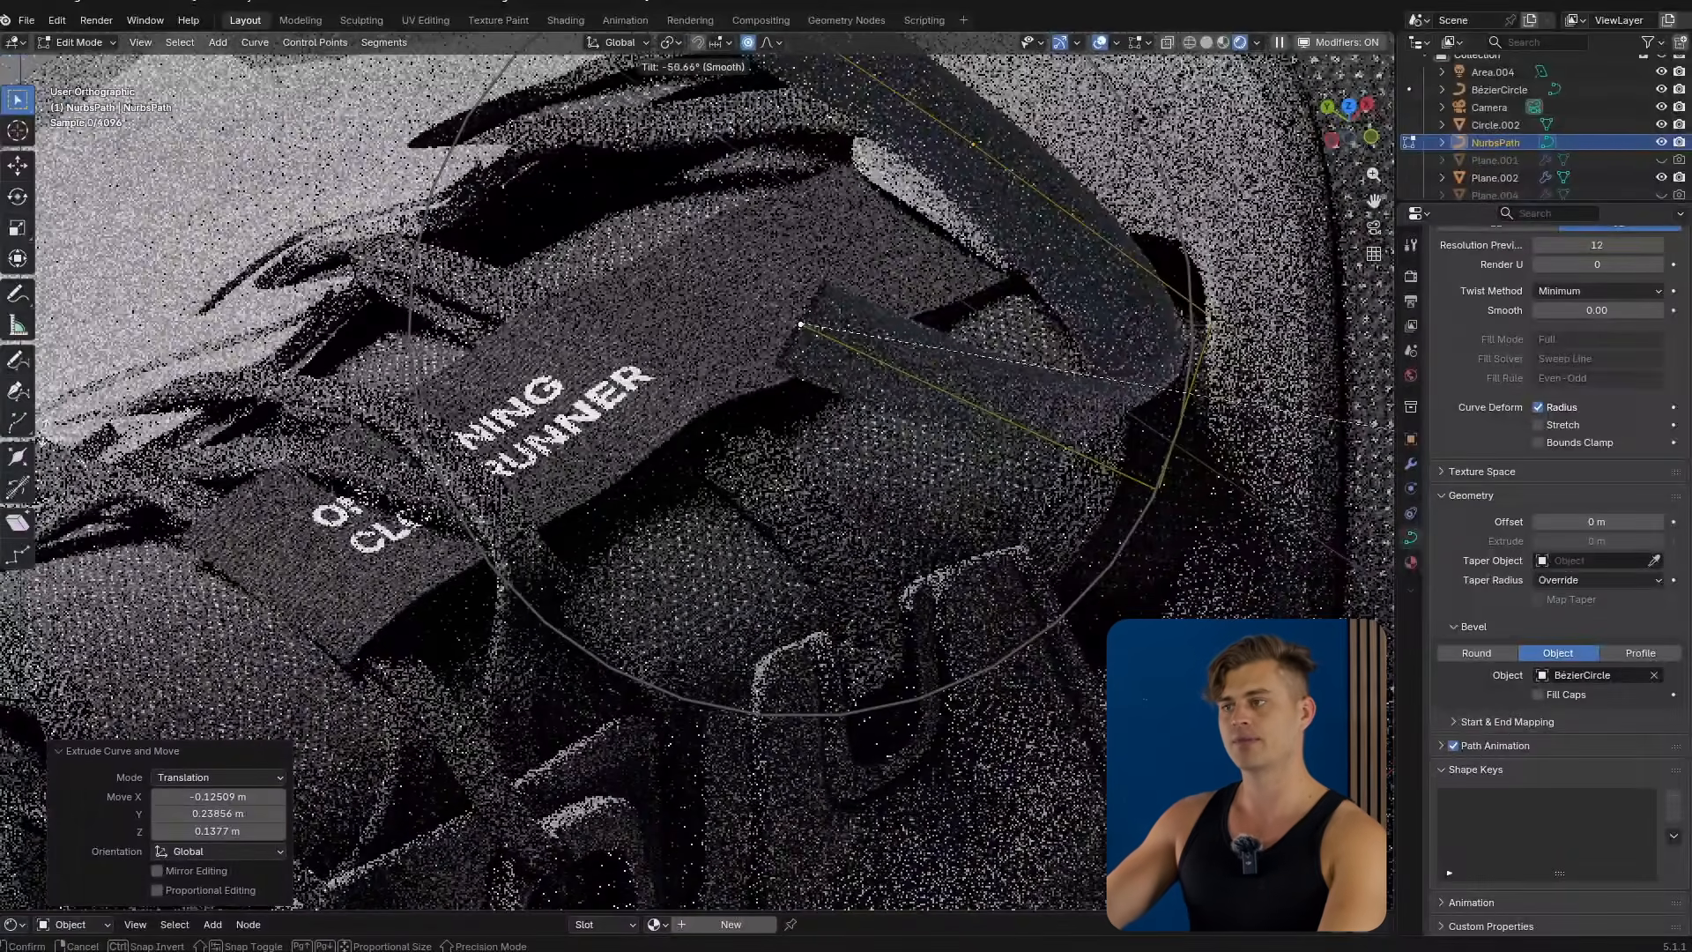
{"action": "key", "text": "r"}
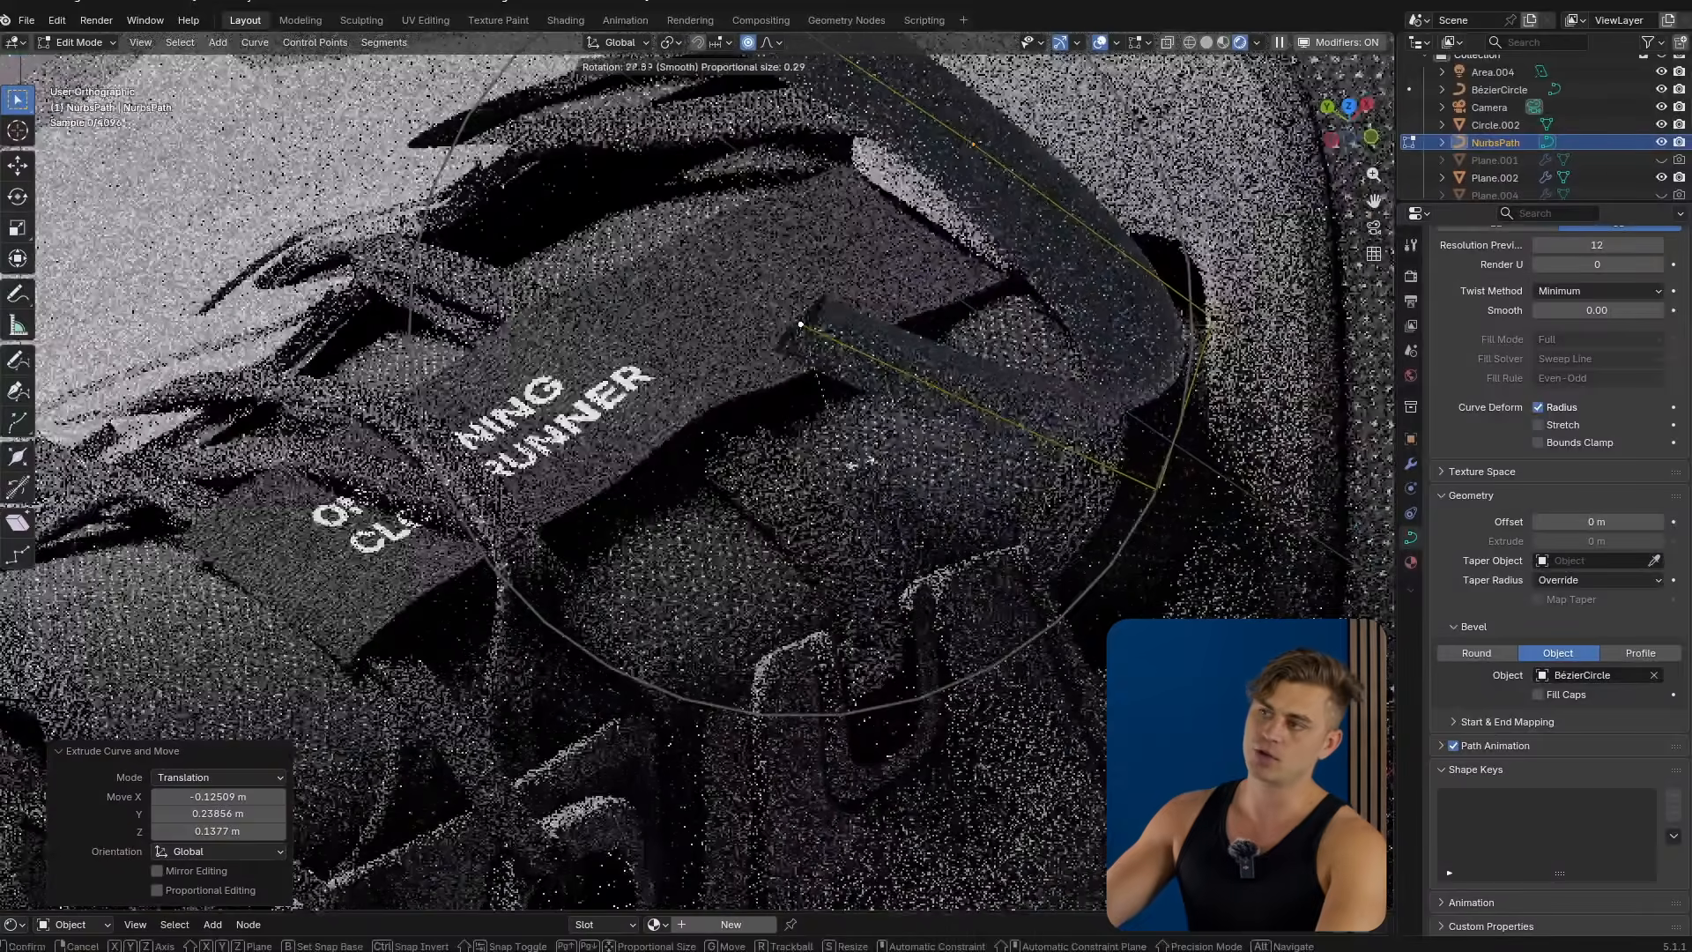
{"action": "left_click", "coordinate": [828, 151]}
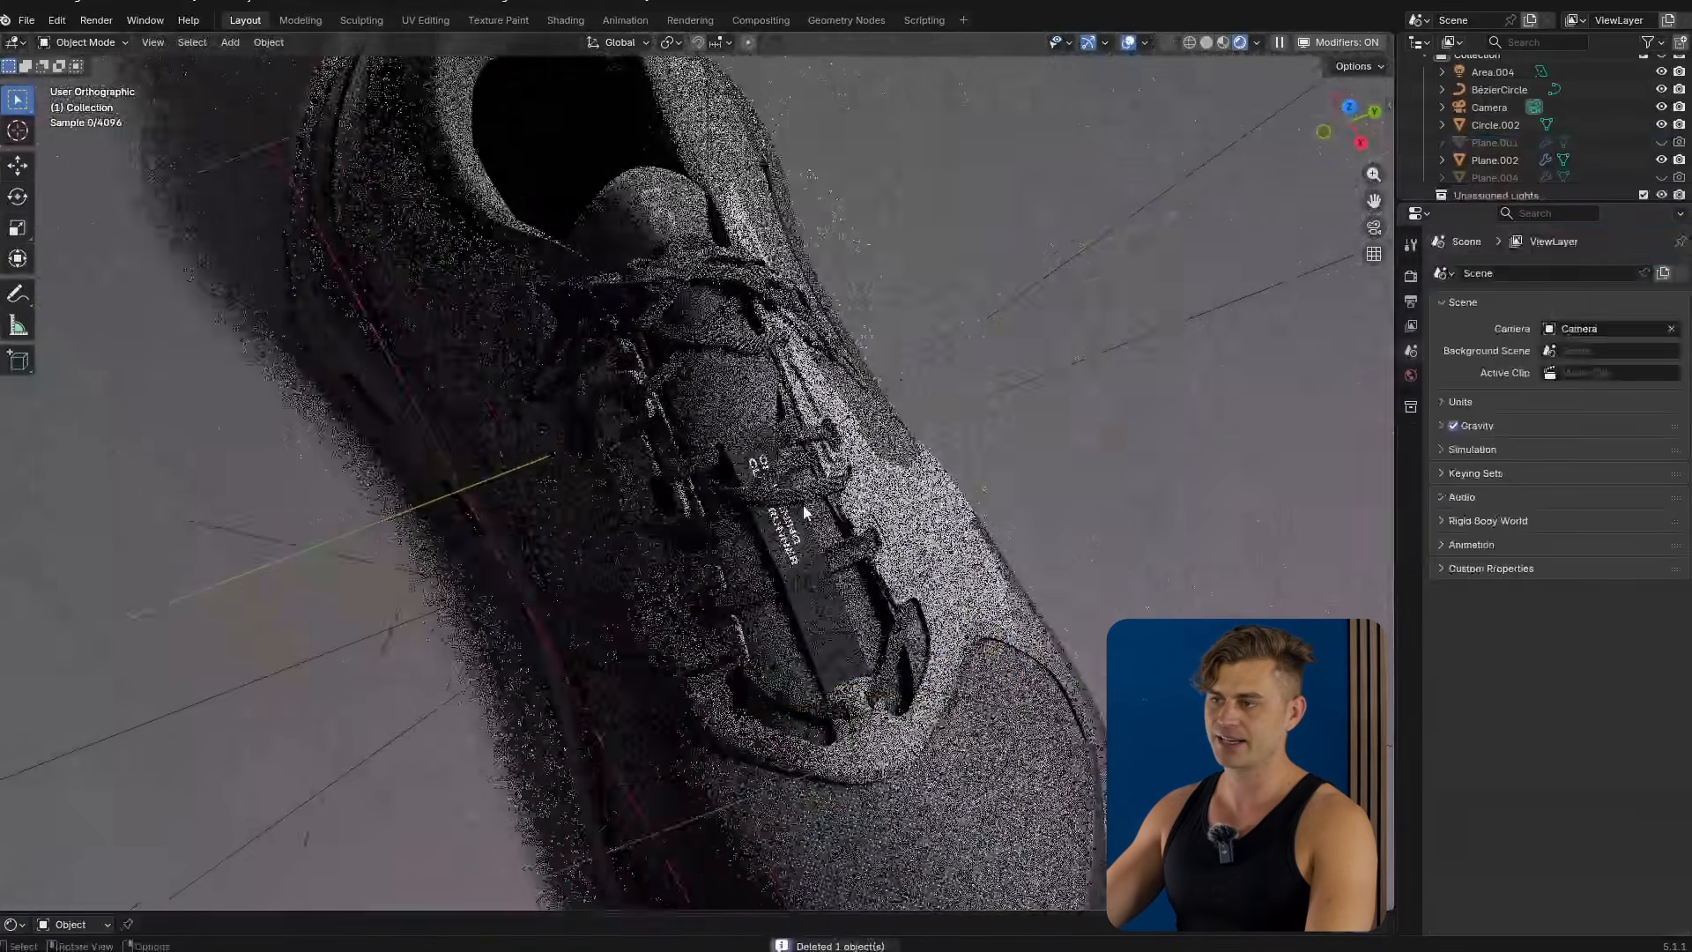
Inspect the strap, laces and upper panel objects, toggling into their edit mode.
{"action": "scroll", "coordinate": [804, 511], "scroll_direction": "up", "scroll_amount": 6}
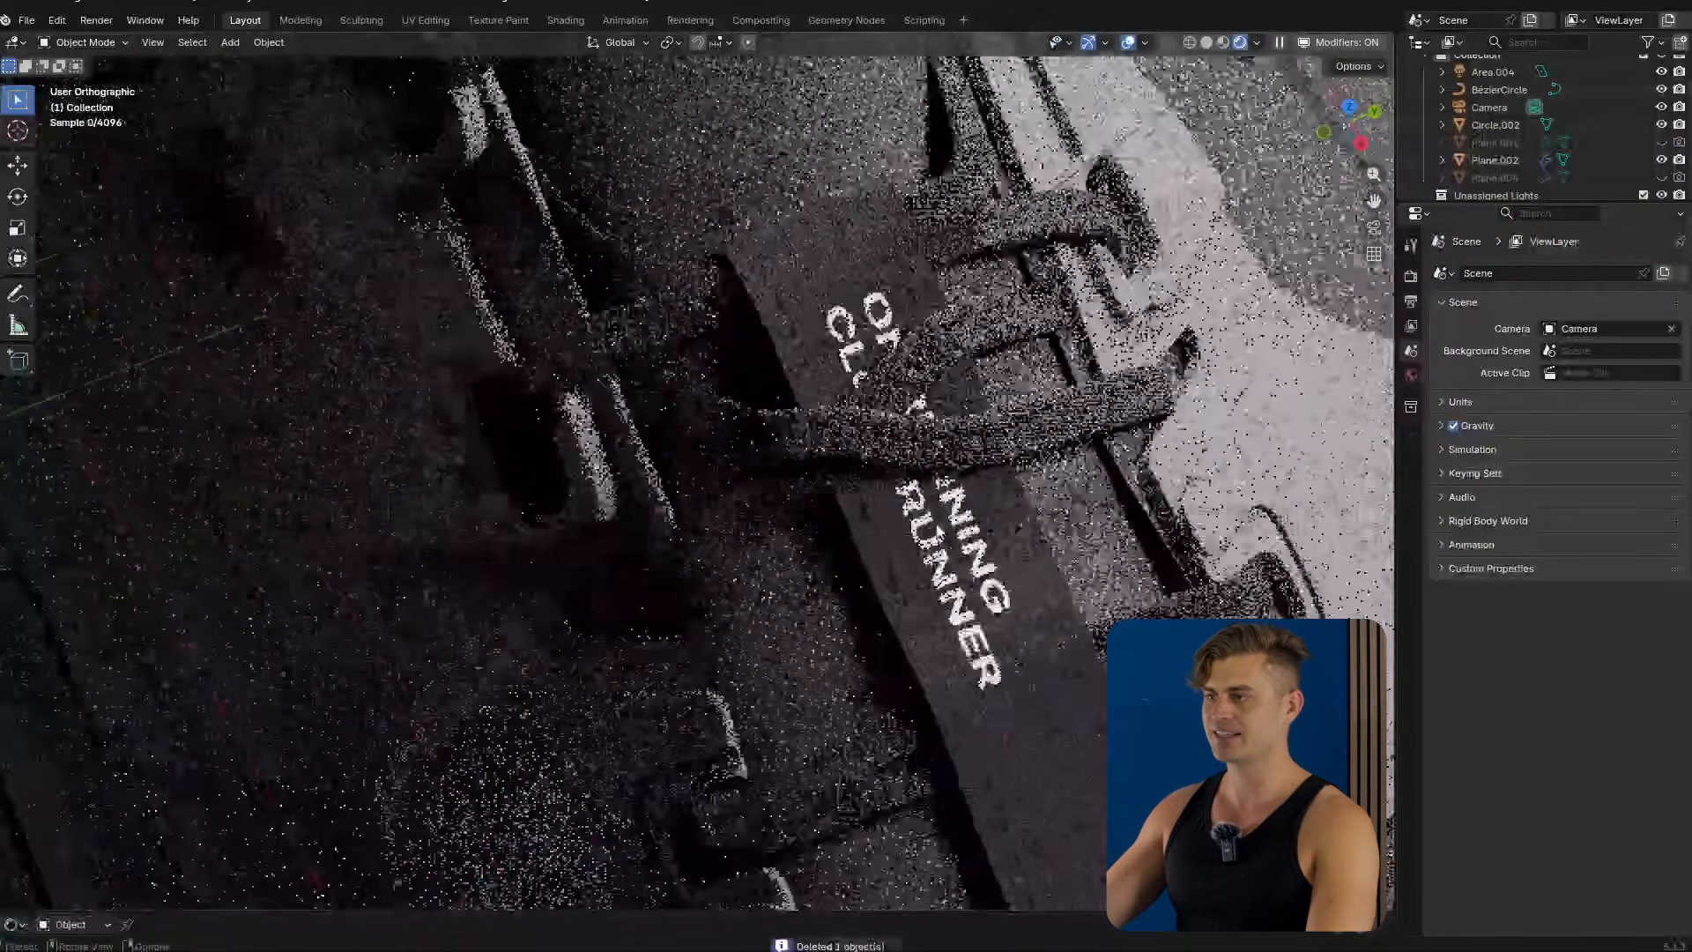
{"action": "left_click", "coordinate": [811, 403]}
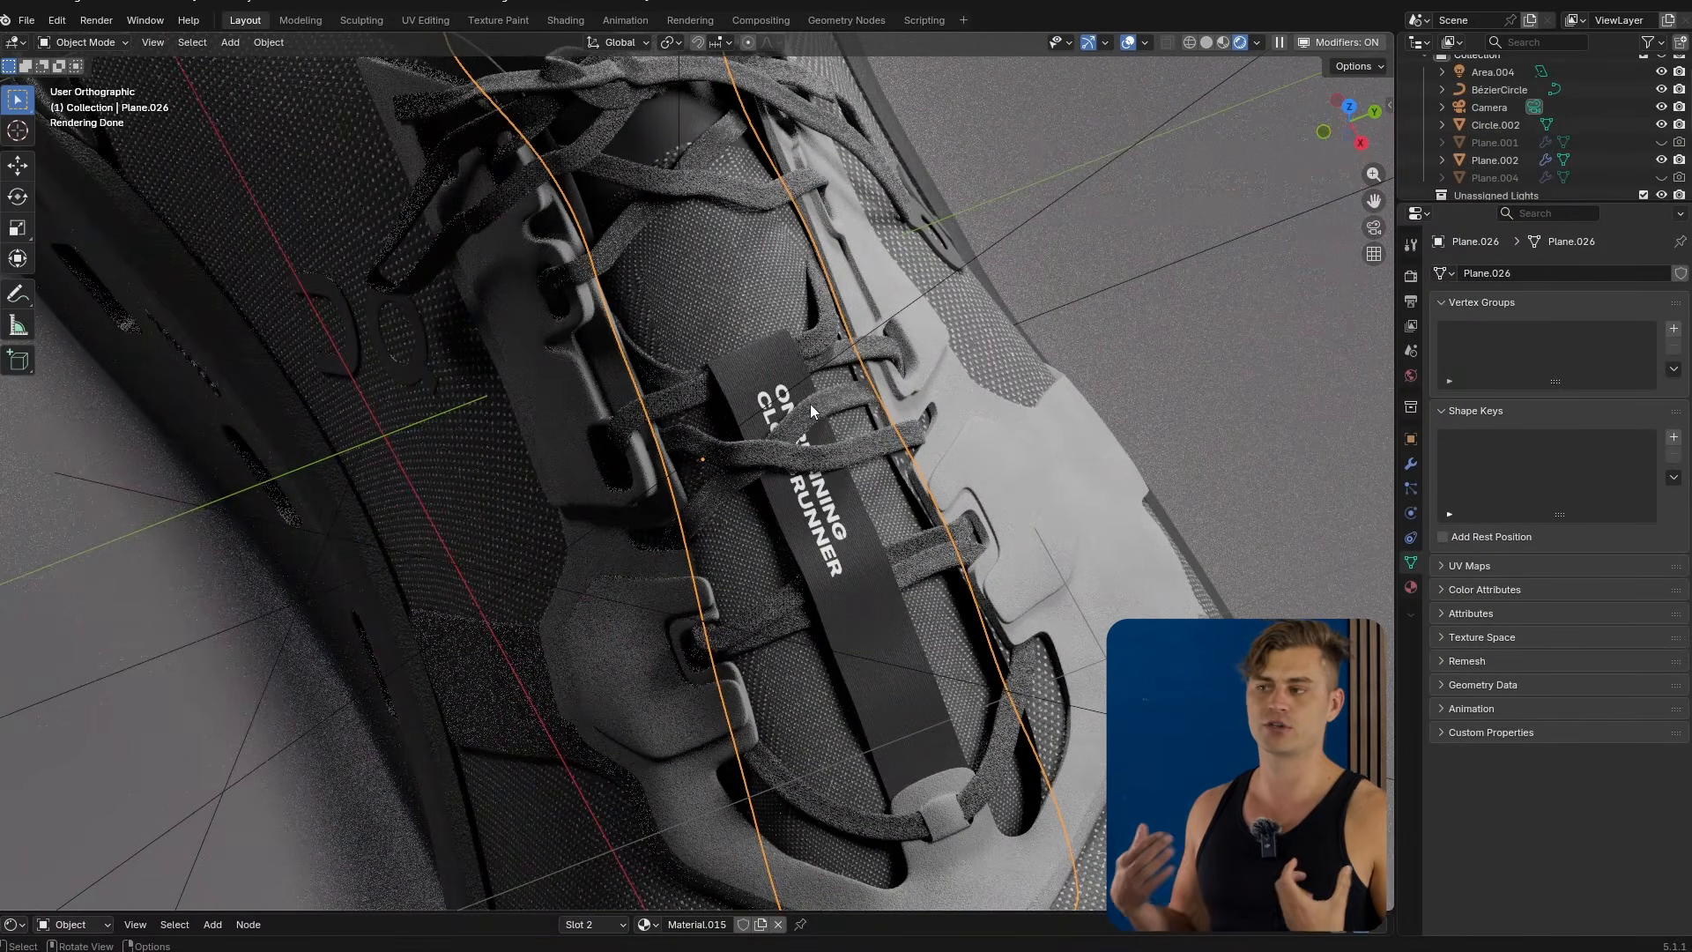
{"action": "left_click", "coordinate": [811, 404]}
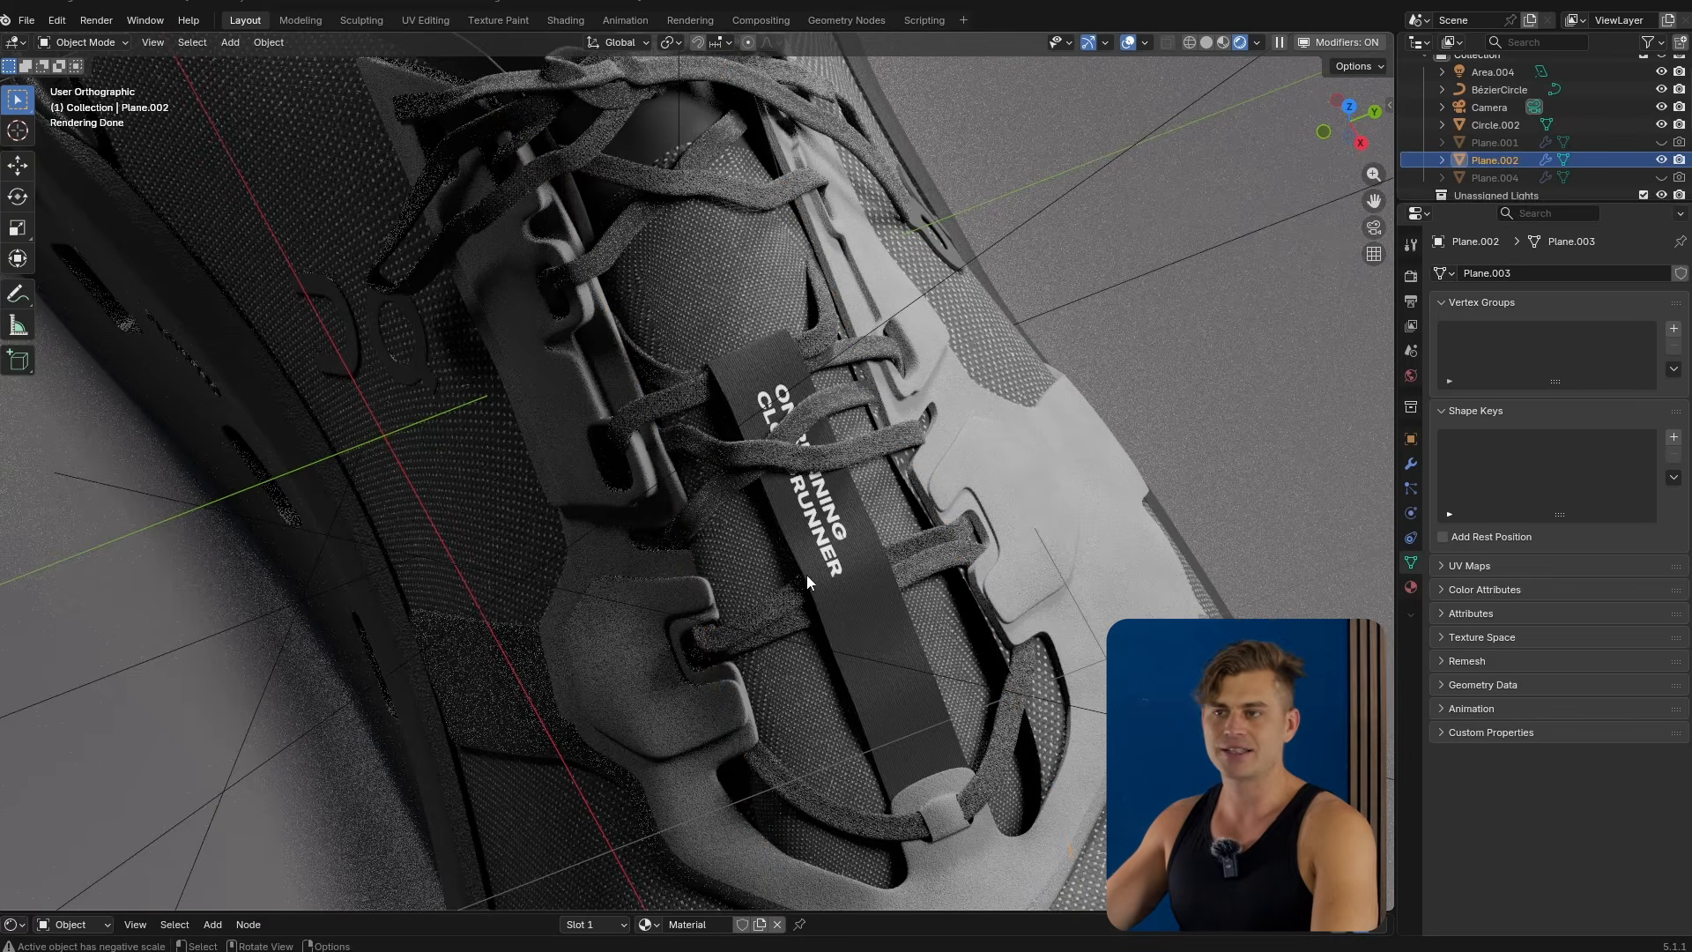
{"action": "middle_click_drag", "start_coordinate": [648, 602], "coordinate": [692, 537]}
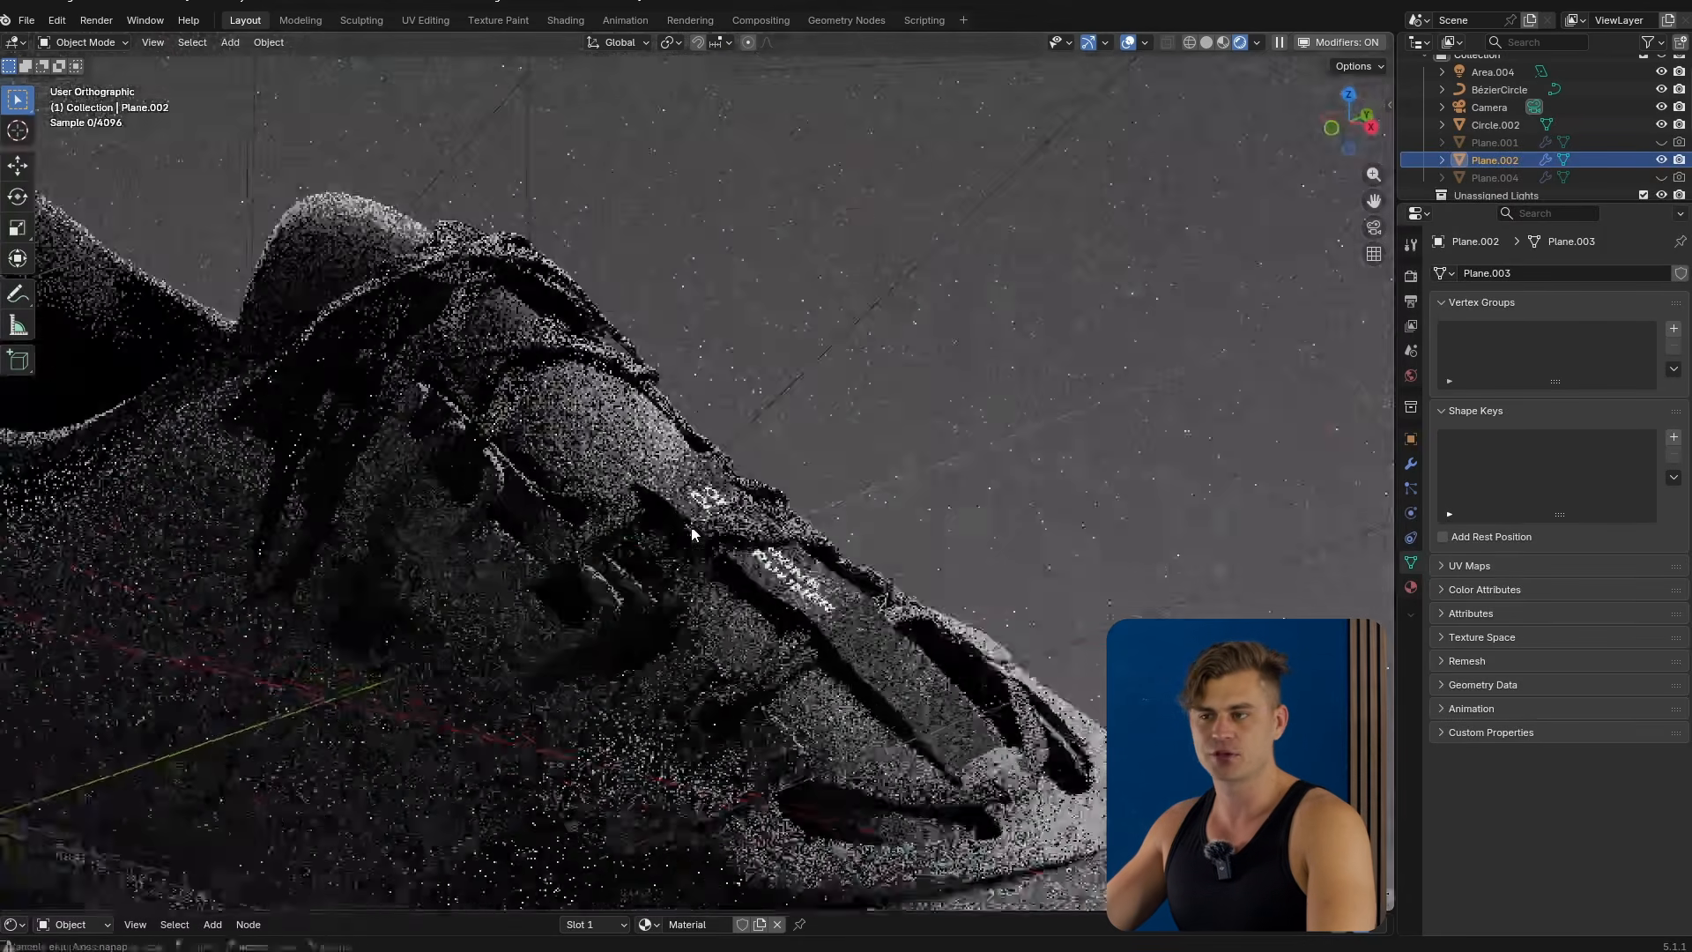
{"action": "scroll", "coordinate": [691, 548], "scroll_direction": "down", "scroll_amount": 6}
{"action": "scroll", "coordinate": [747, 519], "scroll_direction": "up", "scroll_amount": 8}
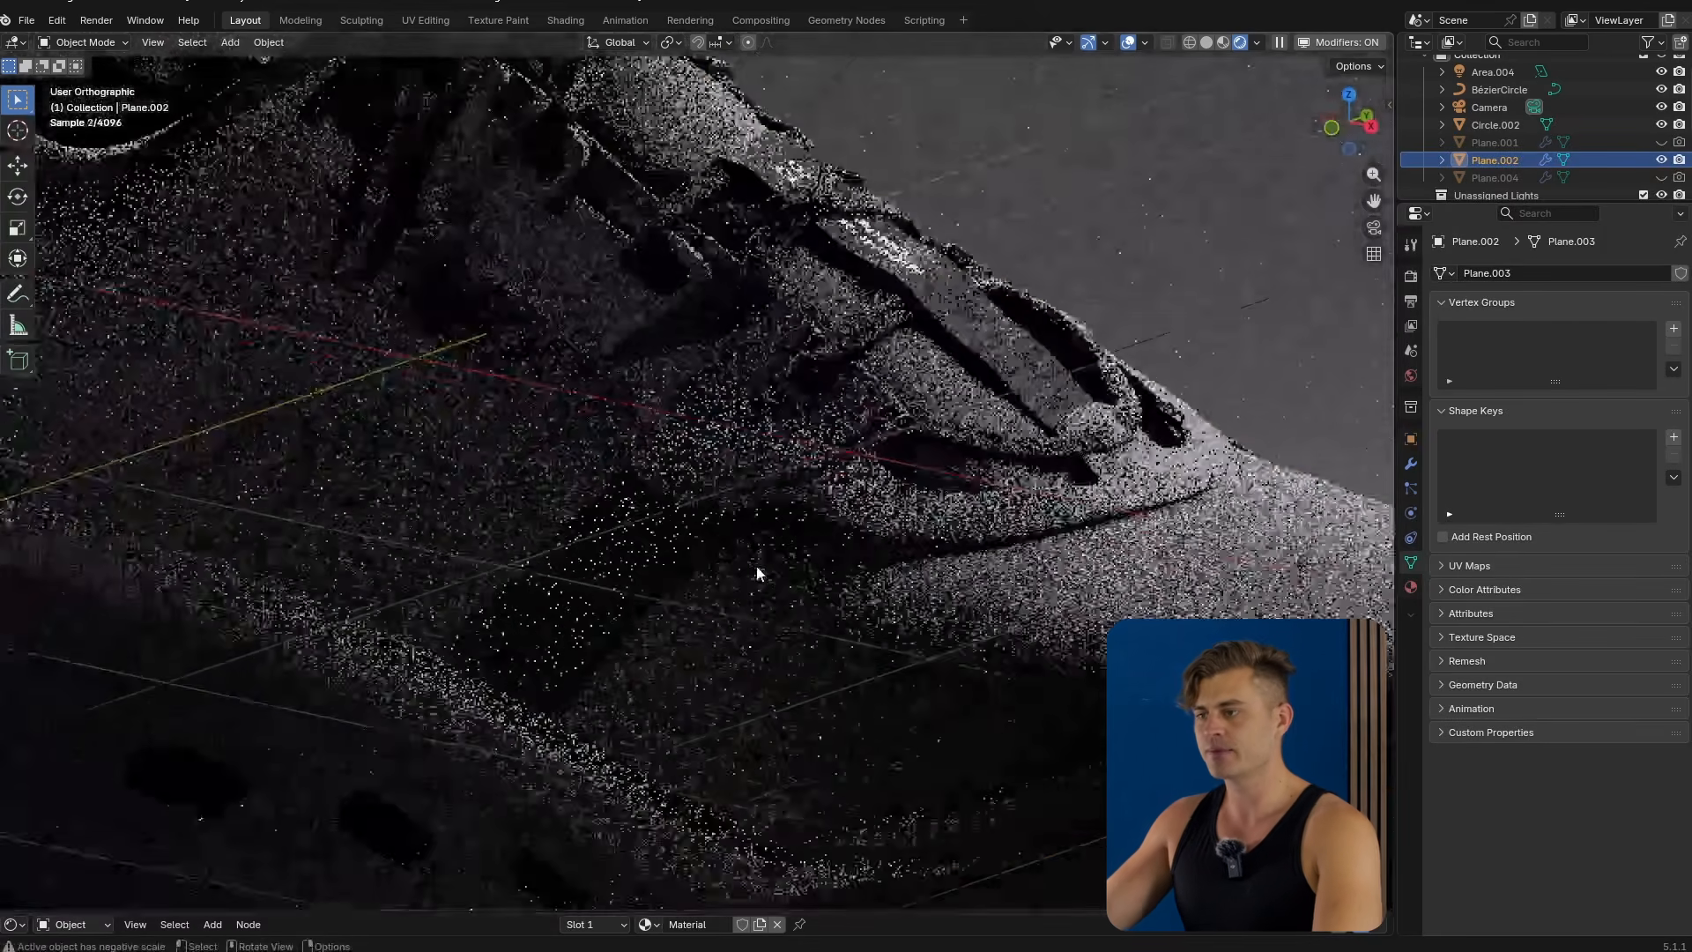
{"action": "left_click", "coordinate": [941, 673]}
{"action": "scroll", "coordinate": [784, 557], "scroll_direction": "up", "scroll_amount": 2}
{"action": "key", "text": "Tab"}
{"action": "middle_click_drag", "start_coordinate": [811, 540], "coordinate": [901, 518]}
{"action": "scroll", "coordinate": [892, 496], "scroll_direction": "down", "scroll_amount": 2}
{"action": "scroll", "coordinate": [892, 496], "scroll_direction": "down", "scroll_amount": 2}
{"action": "key", "text": "Tab"}
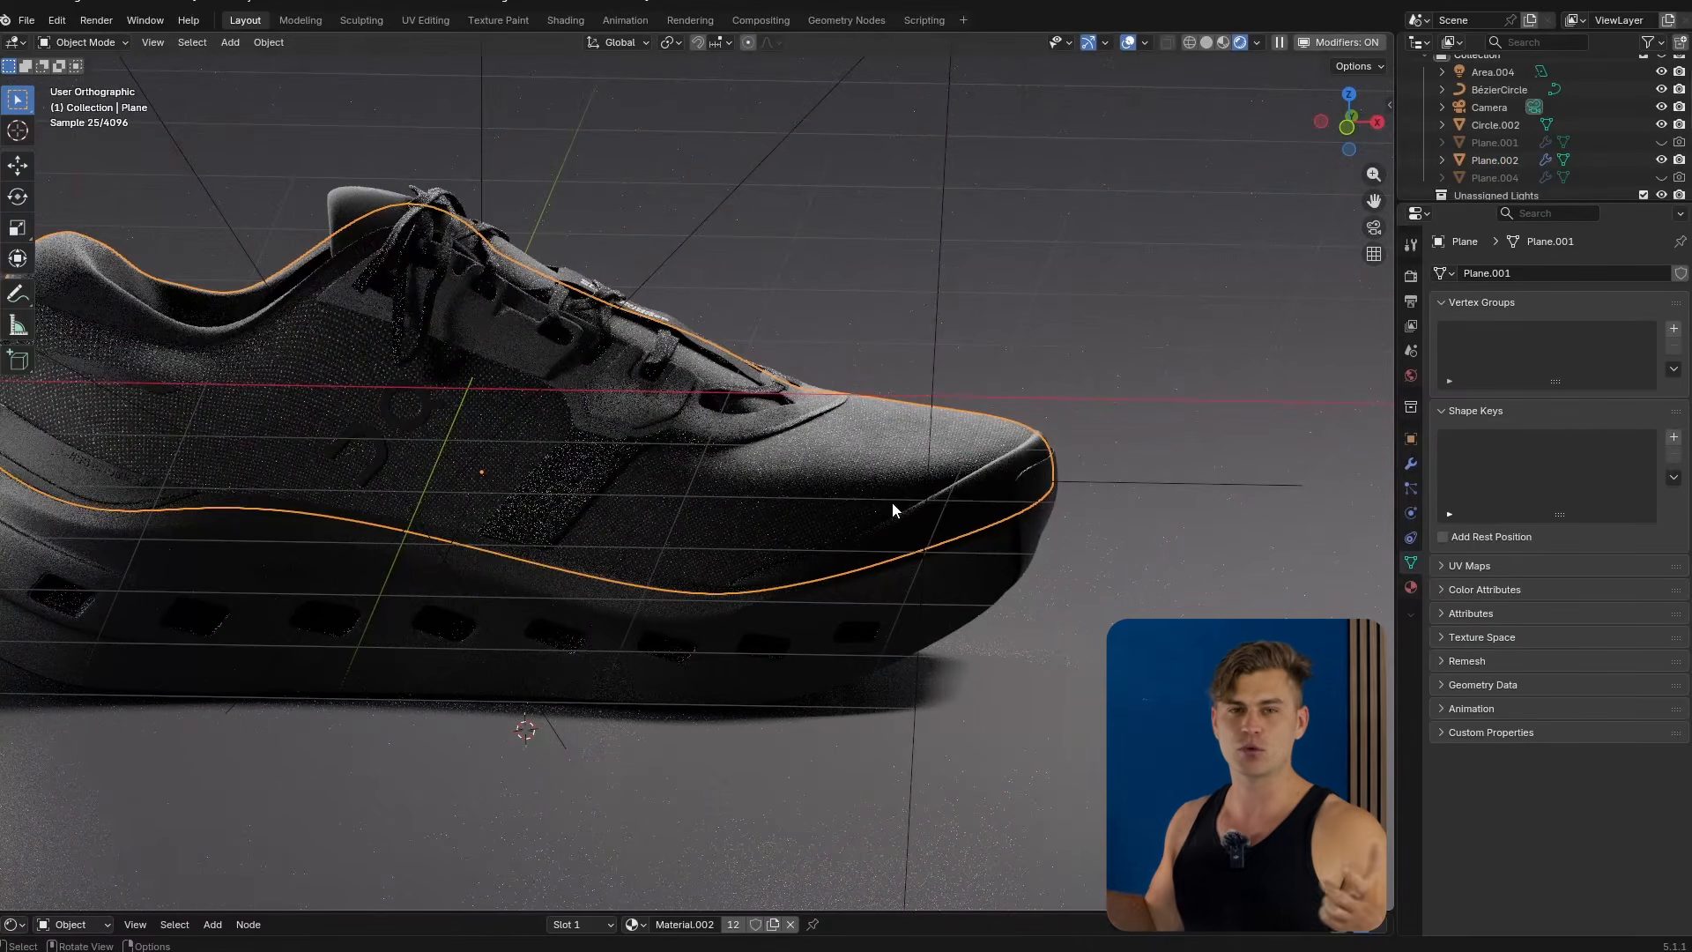
In solid view, duplicate the upper's toe-side faces and separate them into a new object.
{"action": "key", "text": "Tab"}
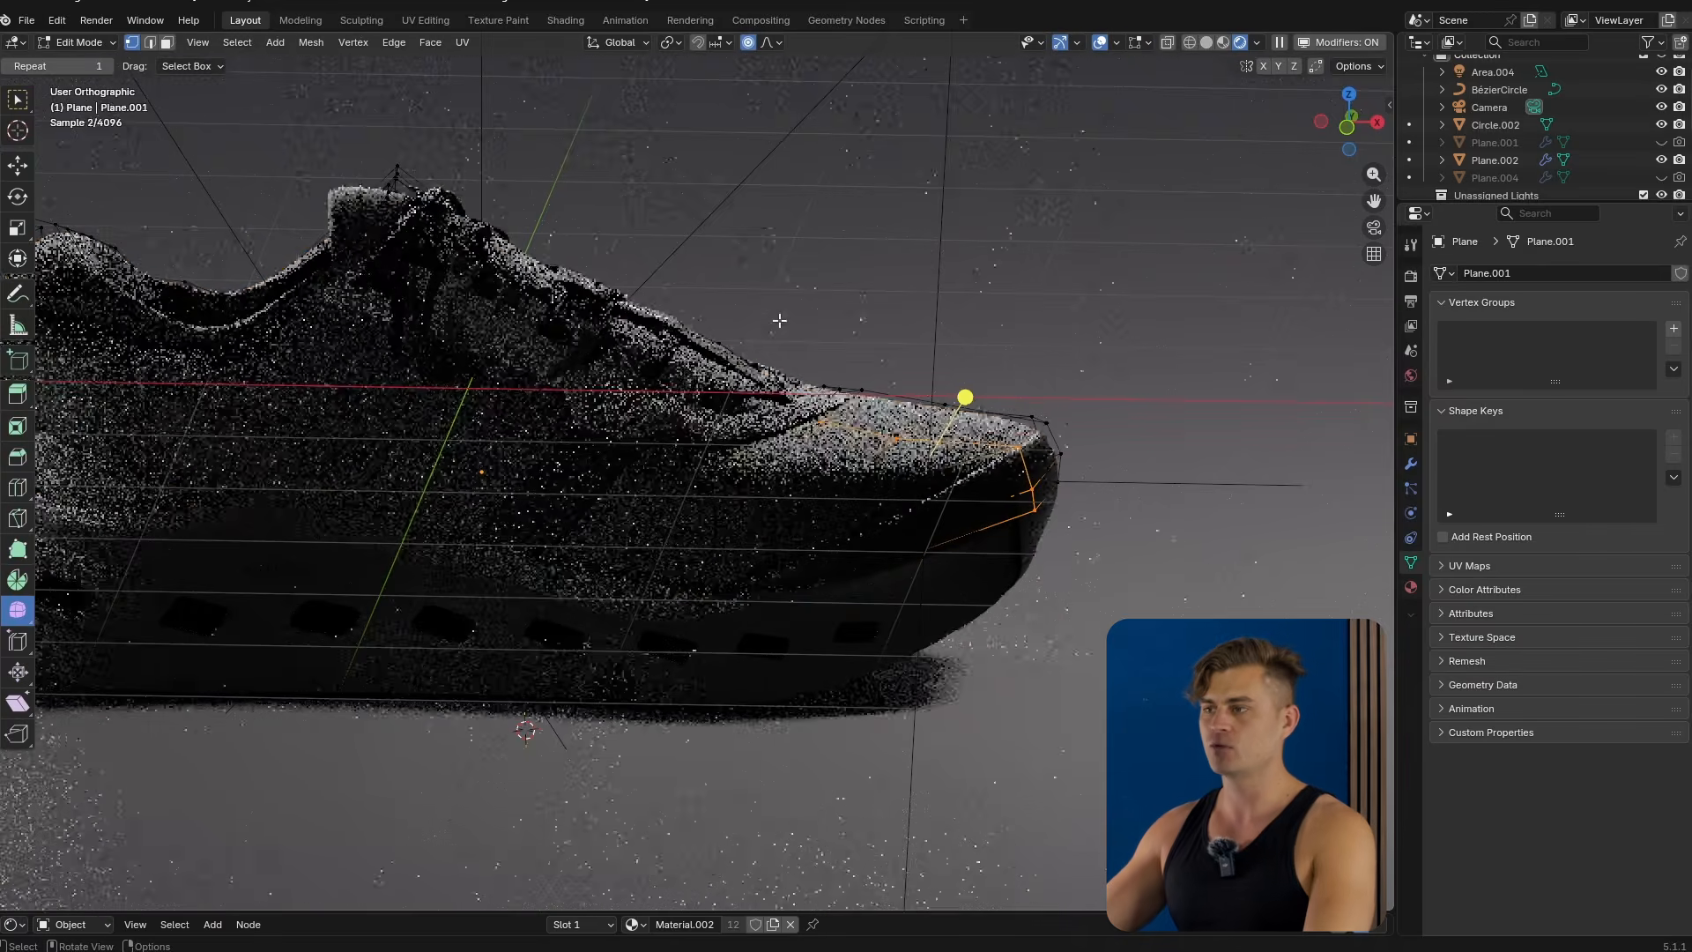
{"action": "left_click", "coordinate": [1206, 42]}
{"action": "scroll", "coordinate": [1260, 577], "scroll_direction": "up", "scroll_amount": 5}
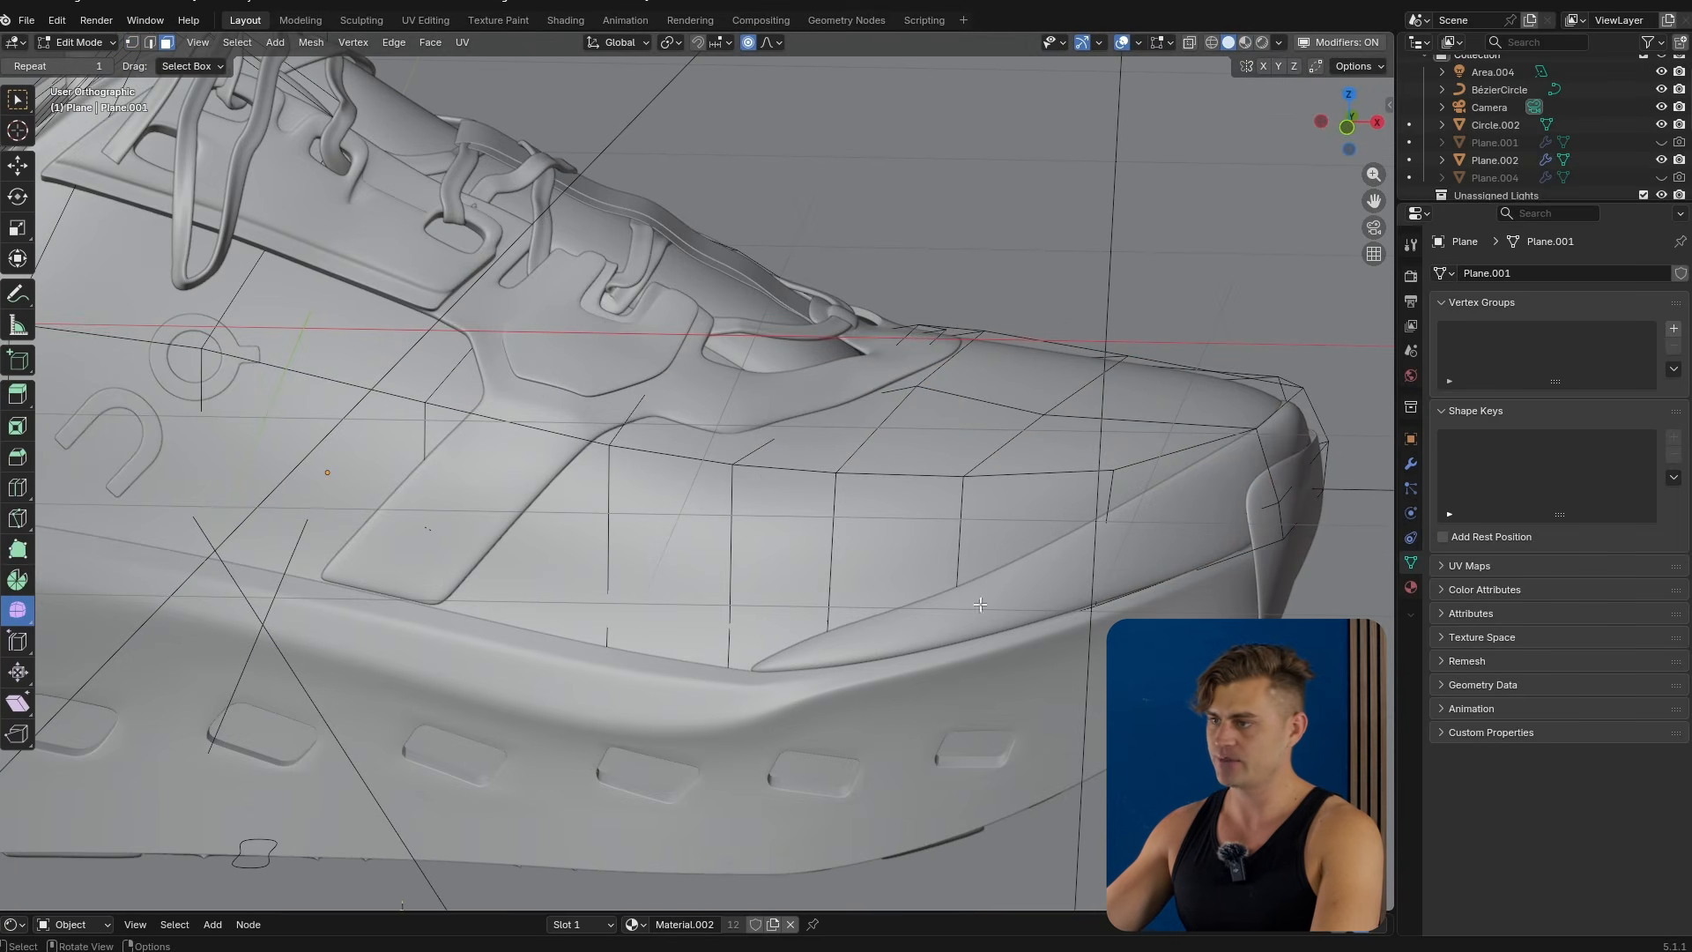
{"action": "left_click", "coordinate": [767, 634]}
{"action": "middle_click_drag", "start_coordinate": [765, 635], "coordinate": [612, 638], "text": "shift"}
{"action": "left_click", "coordinate": [1130, 463], "text": "ctrl"}
{"action": "middle_click_drag", "start_coordinate": [1049, 538], "coordinate": [1105, 520]}
{"action": "key", "text": "shift+d"}
{"action": "right_click", "coordinate": [1105, 518]}
{"action": "key", "text": "p"}
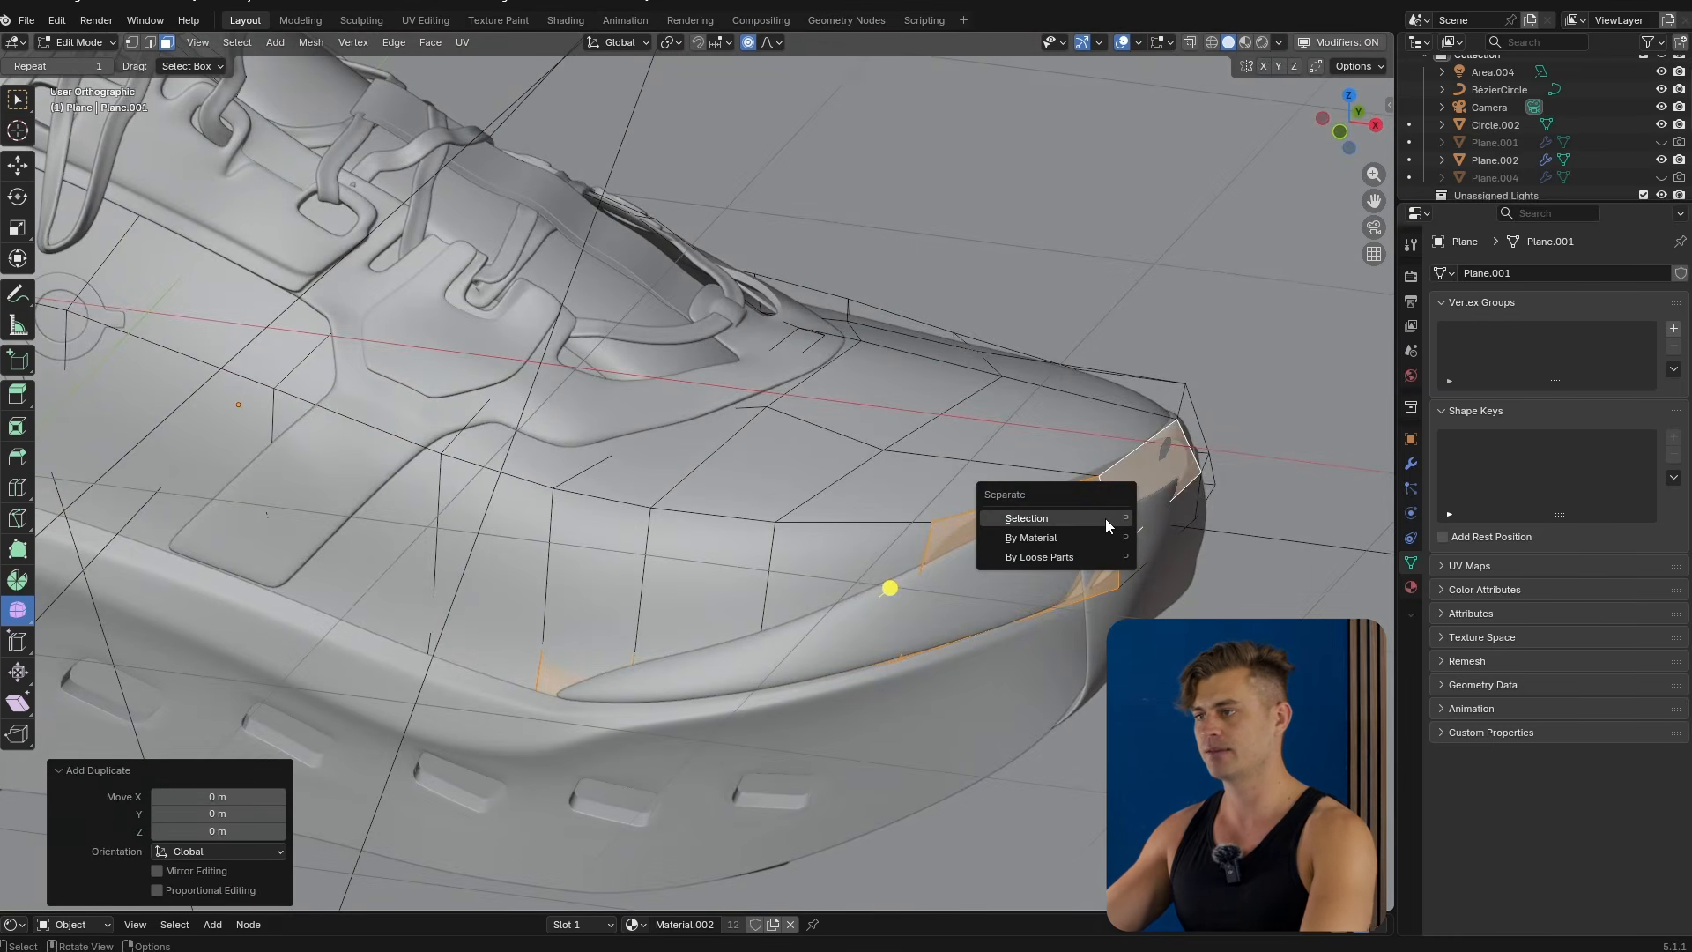
{"action": "left_click", "coordinate": [1105, 518]}
Edit the separated piece in vertex mode and move a corner vertex with proportional editing.
{"action": "key", "text": "Tab"}
{"action": "left_click", "coordinate": [1067, 502]}
{"action": "mouse_move", "coordinate": [1073, 494]}
{"action": "middle_mouse_down"}
{"action": "mouse_move", "coordinate": [1156, 448]}
{"action": "mouse_move", "coordinate": [1082, 477]}
{"action": "middle_mouse_up"}
{"action": "key", "text": "Tab"}
{"action": "key", "text": "1"}
{"action": "key", "text": "g"}
{"action": "left_click", "coordinate": [893, 523]}
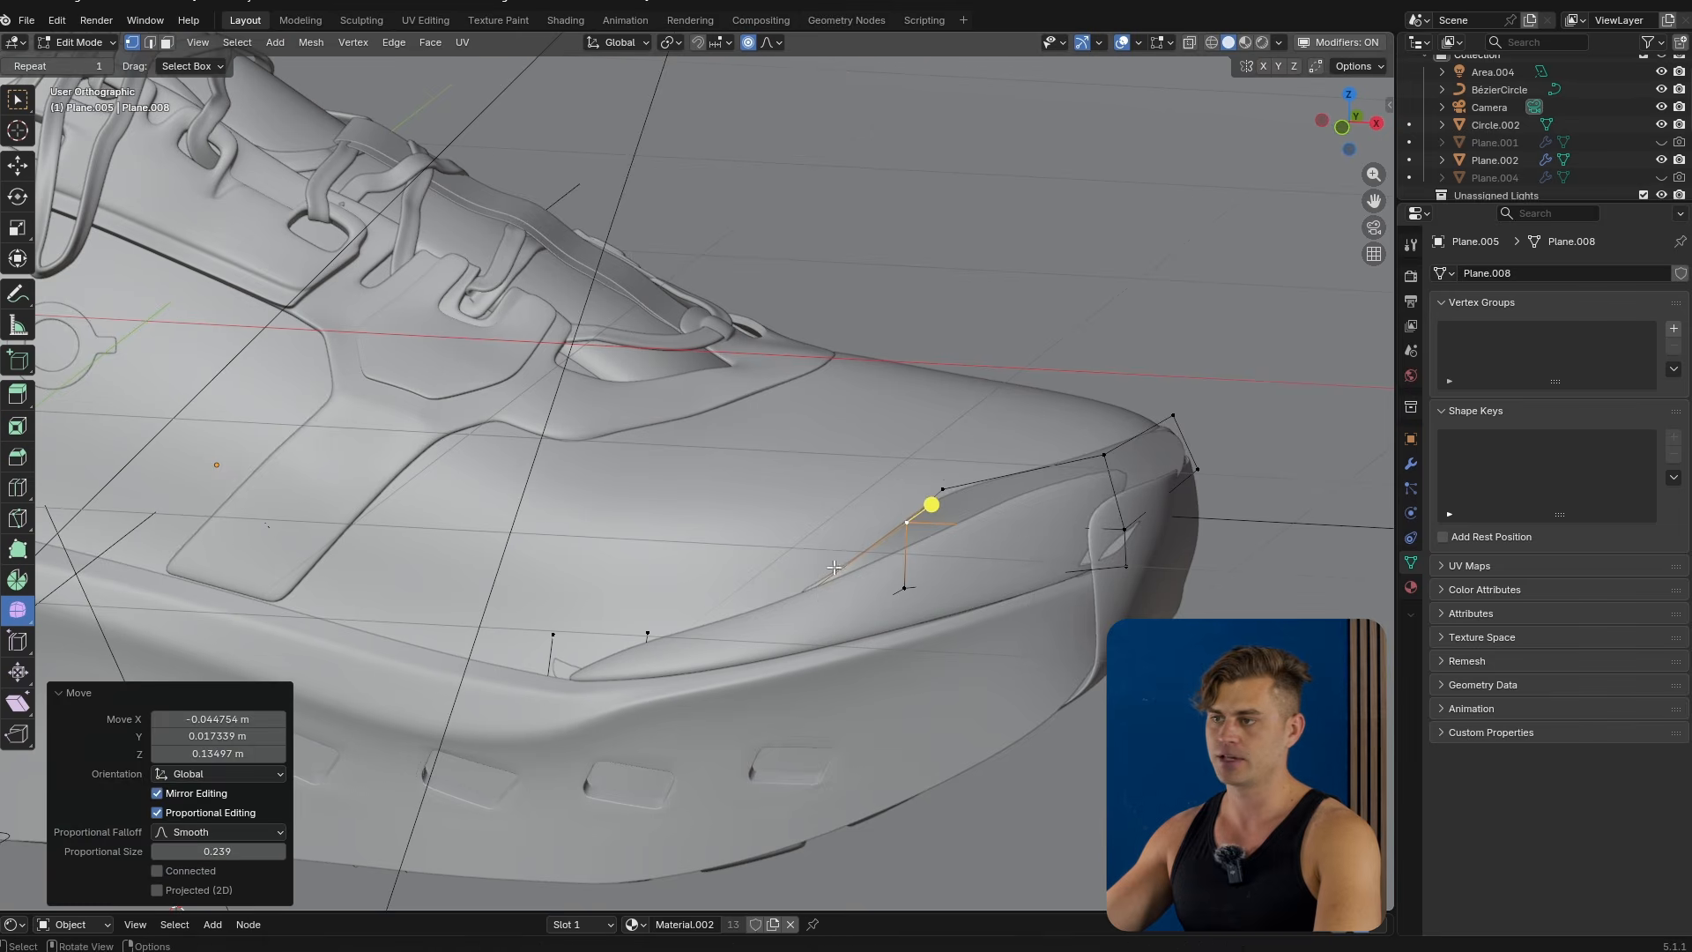
Move further vertices to taper the separated piece into a strip along the midsole, then leave edit mode.
{"action": "left_click", "coordinate": [788, 595]}
{"action": "key", "text": "g"}
{"action": "left_click", "coordinate": [758, 561]}
{"action": "left_click", "coordinate": [652, 632]}
{"action": "key", "text": "g"}
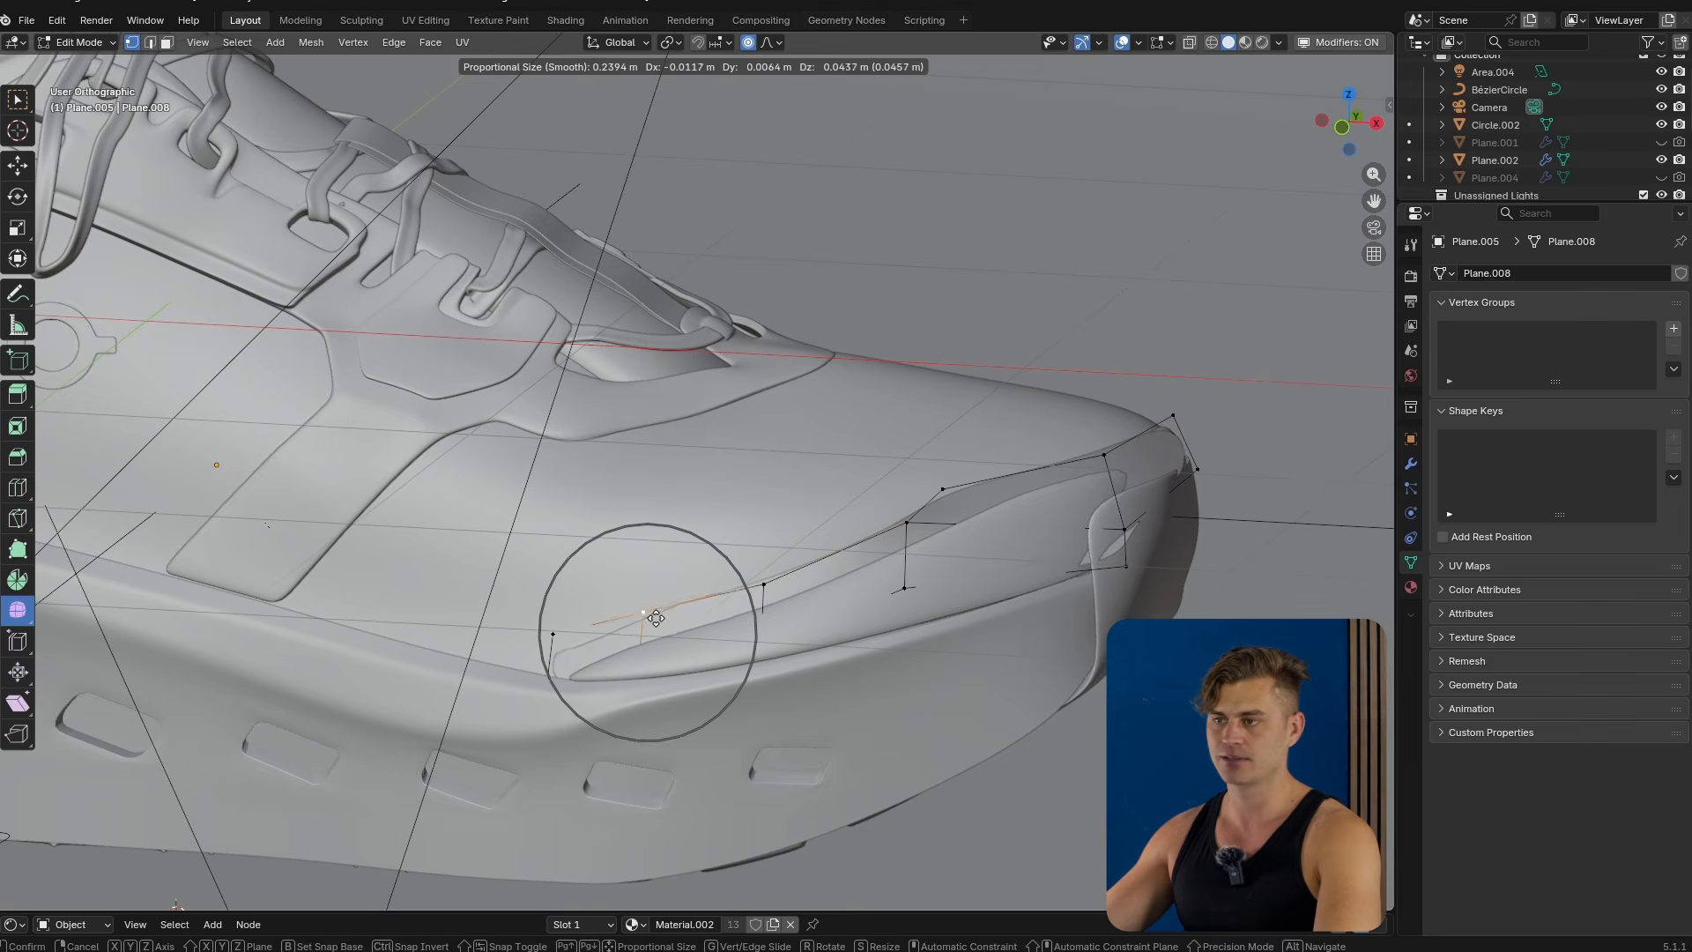
{"action": "left_click", "coordinate": [616, 590]}
{"action": "left_click", "coordinate": [522, 610]}
{"action": "key", "text": "g"}
{"action": "left_click", "coordinate": [568, 637]}
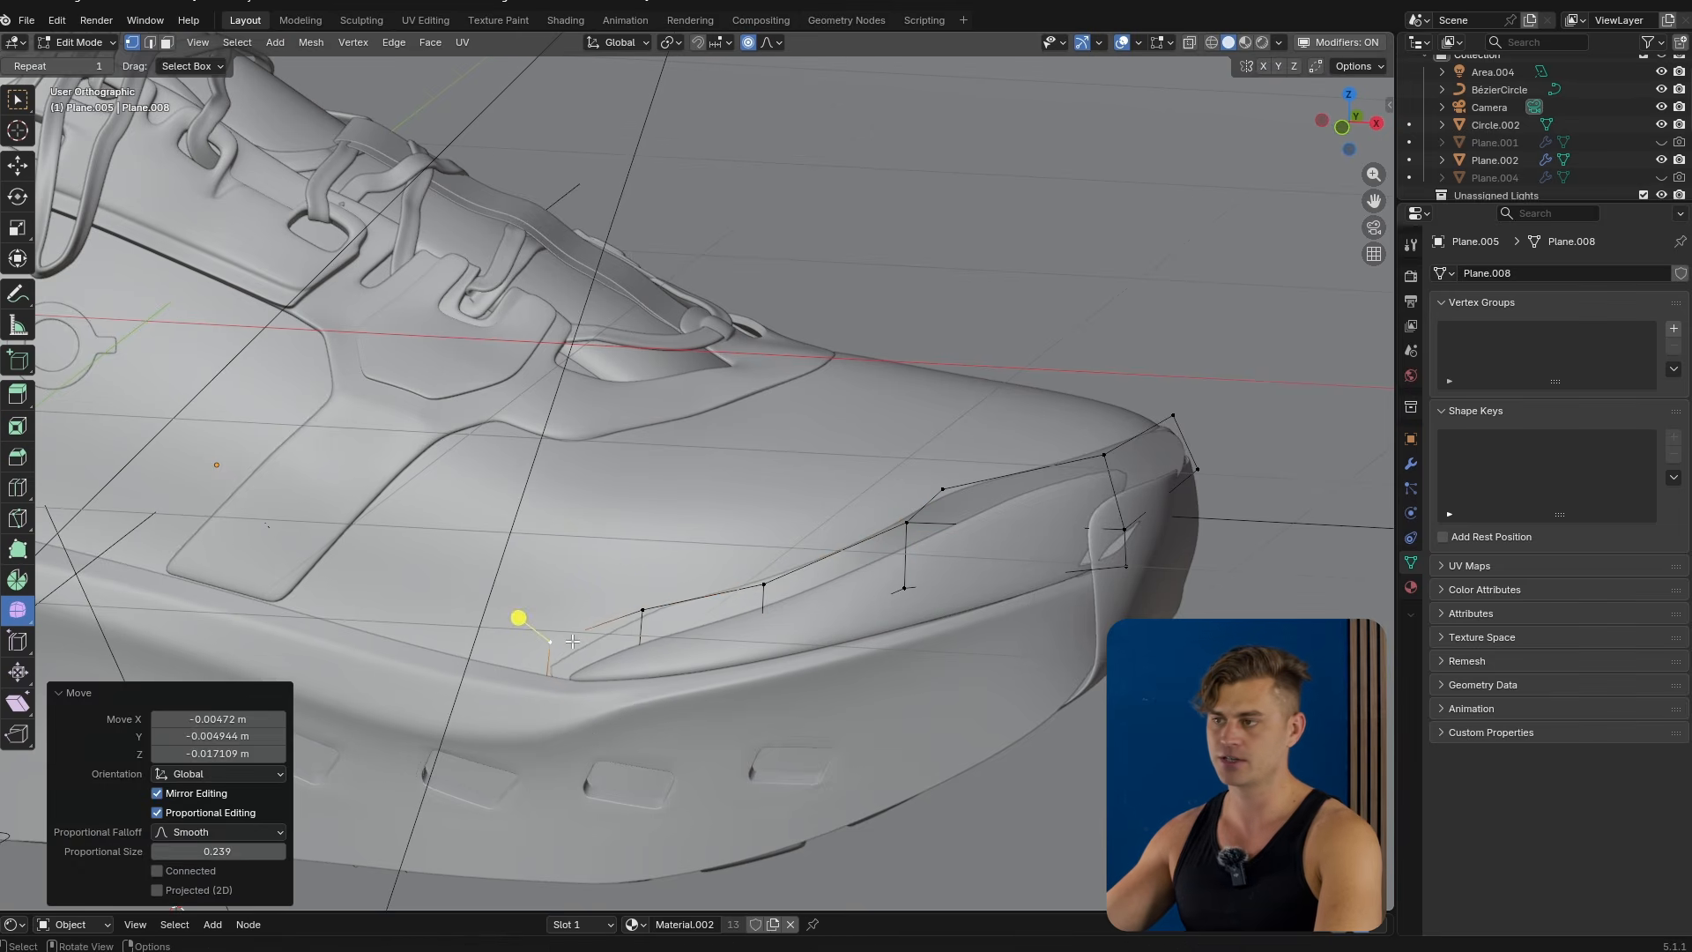
{"action": "key", "text": "Tab"}
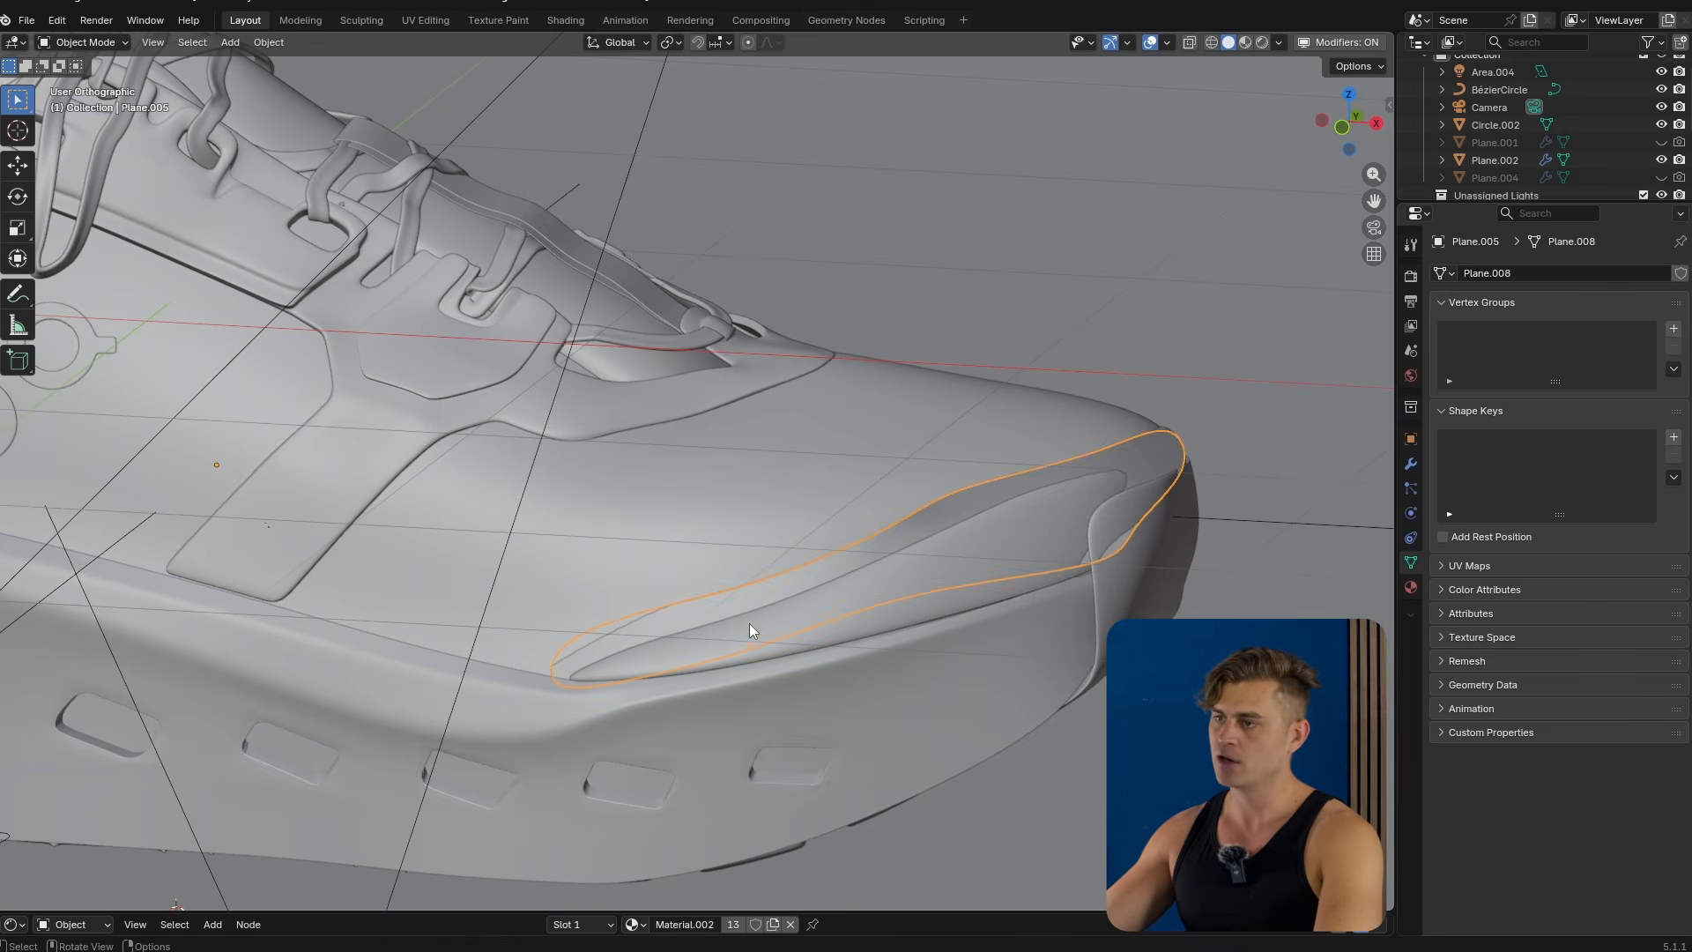
Delete the selected strip object.
{"action": "key", "text": "x"}
{"action": "left_click", "coordinate": [995, 486]}
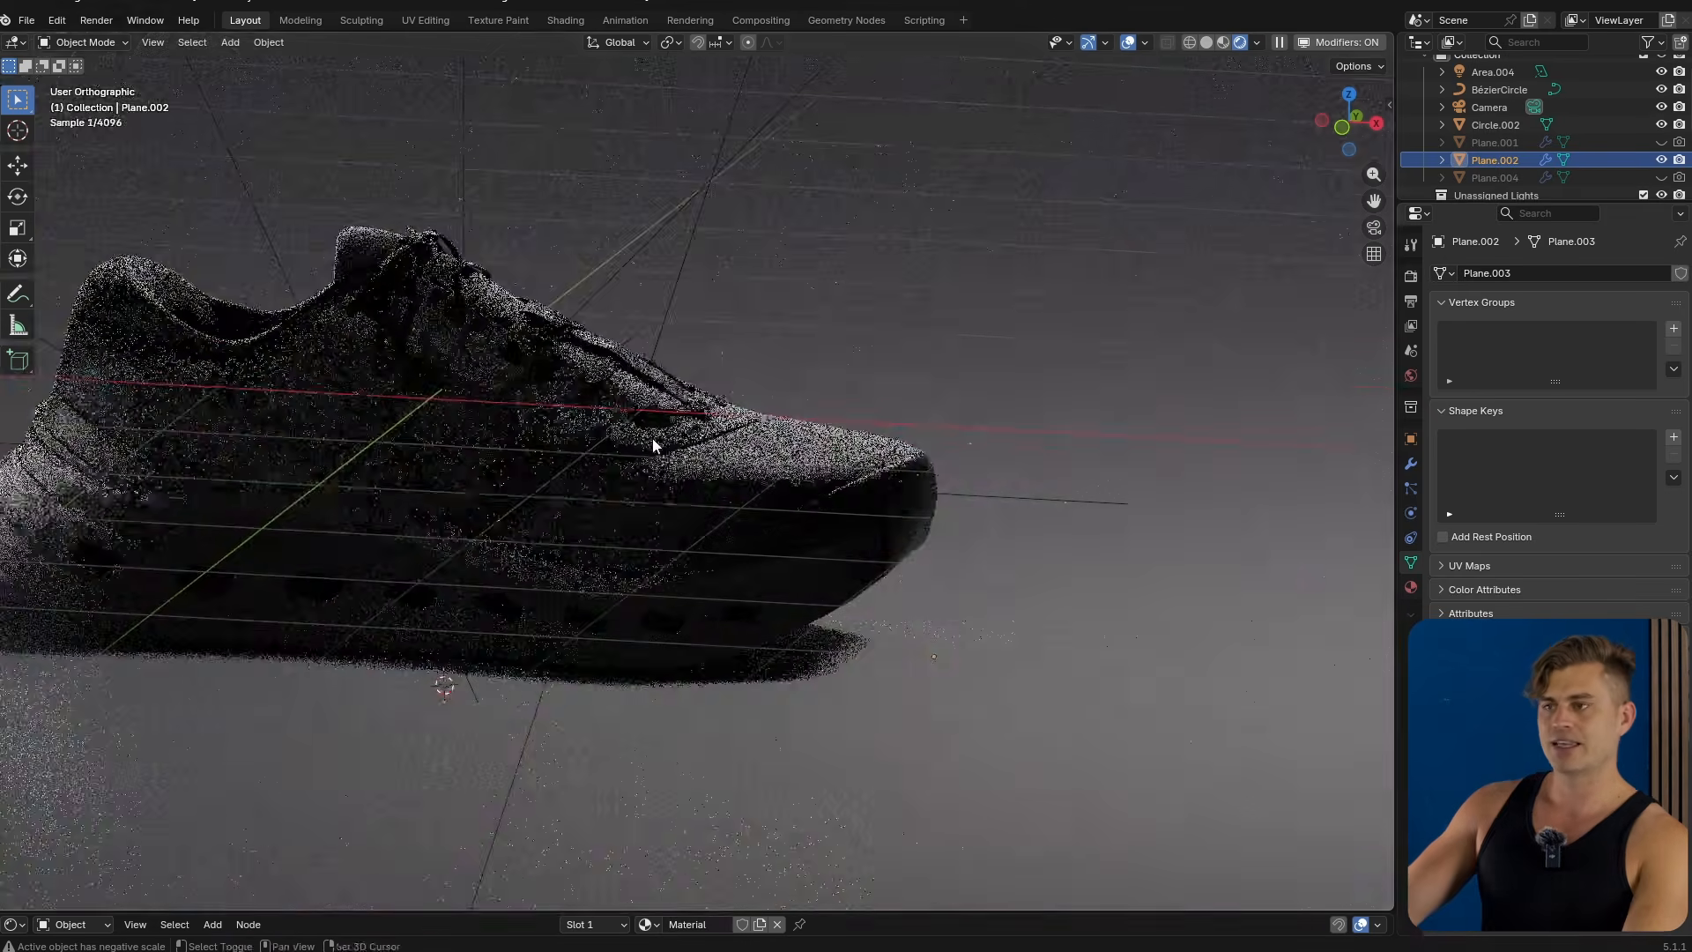
Save the file and open a shader editor area beneath the rendered viewport.
{"action": "middle_click_drag", "start_coordinate": [653, 445], "coordinate": [744, 449], "text": "shift"}
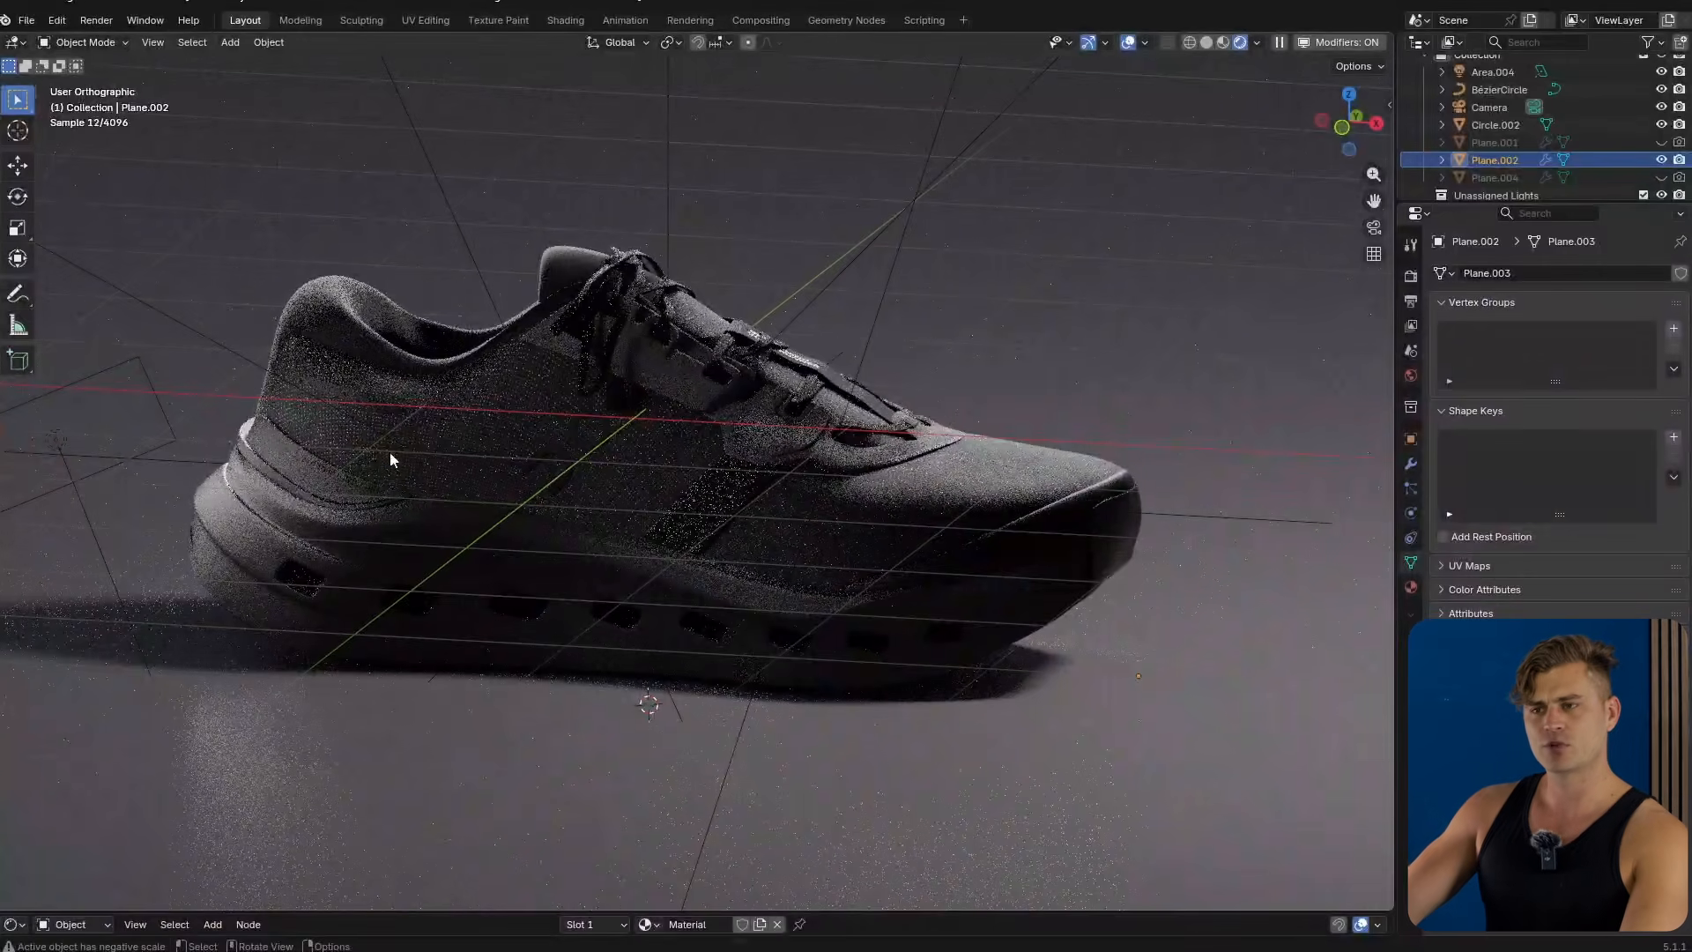
{"action": "key", "text": "ctrl+s"}
{"action": "middle_click_drag", "start_coordinate": [461, 507], "coordinate": [527, 507], "text": "shift"}
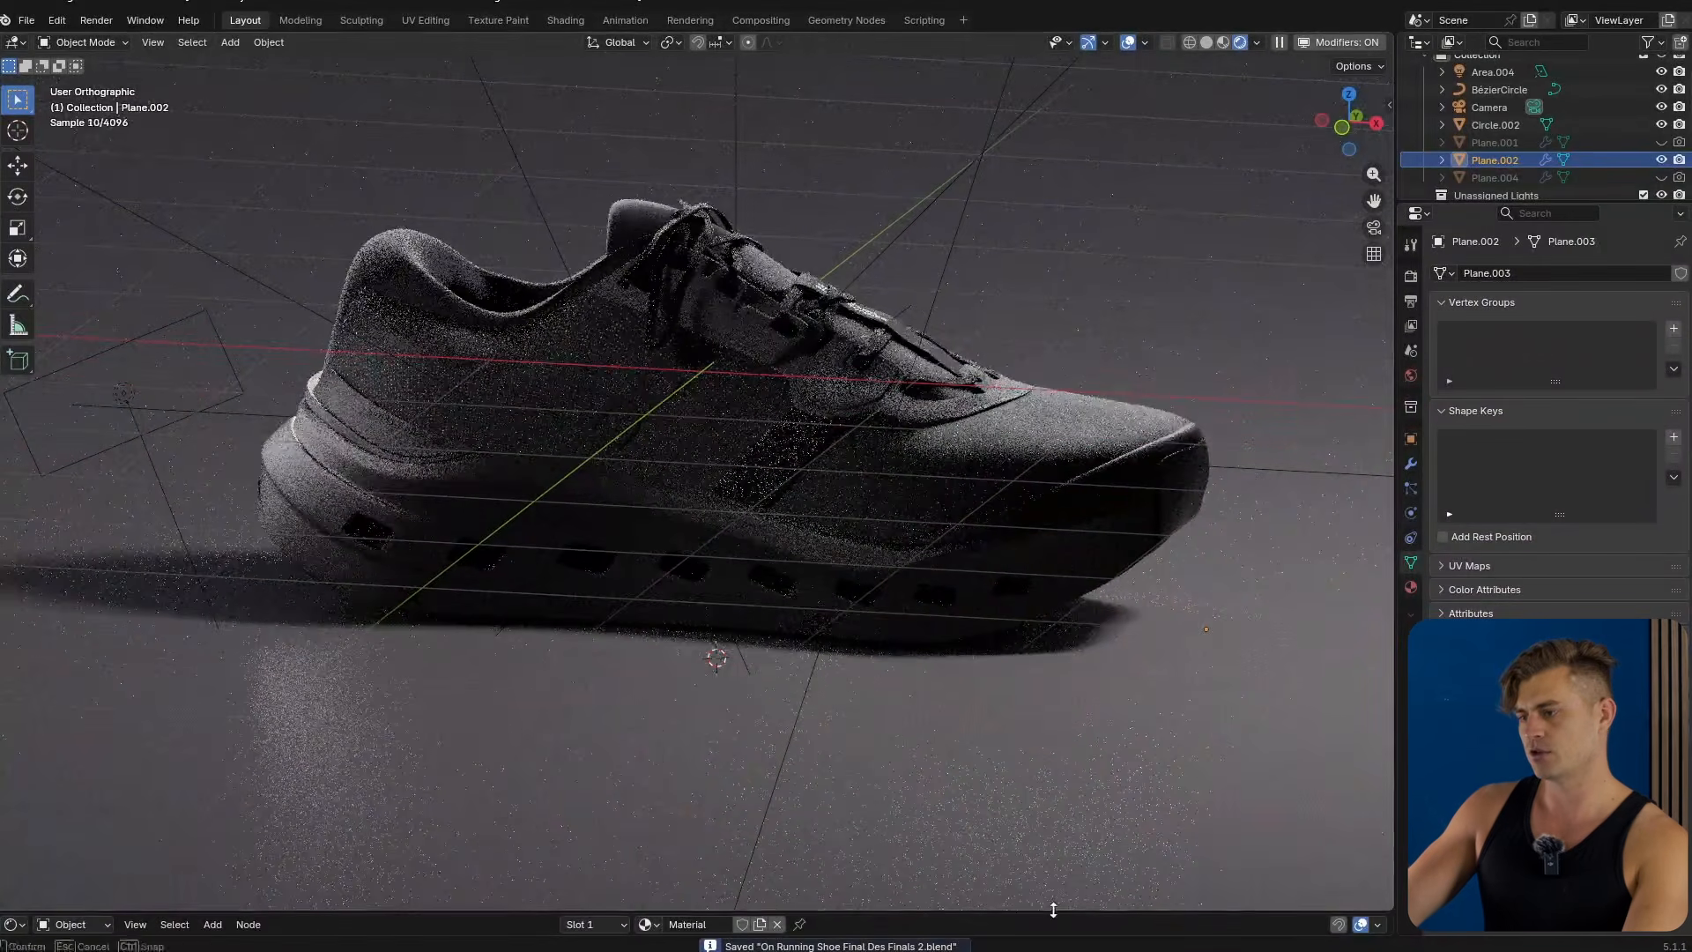
{"action": "left_click_drag", "start_coordinate": [1064, 913], "coordinate": [1064, 564]}
{"action": "scroll", "coordinate": [385, 325], "scroll_direction": "up", "scroll_amount": 4}
{"action": "middle_click_drag", "start_coordinate": [385, 325], "coordinate": [1034, 404], "text": "shift"}
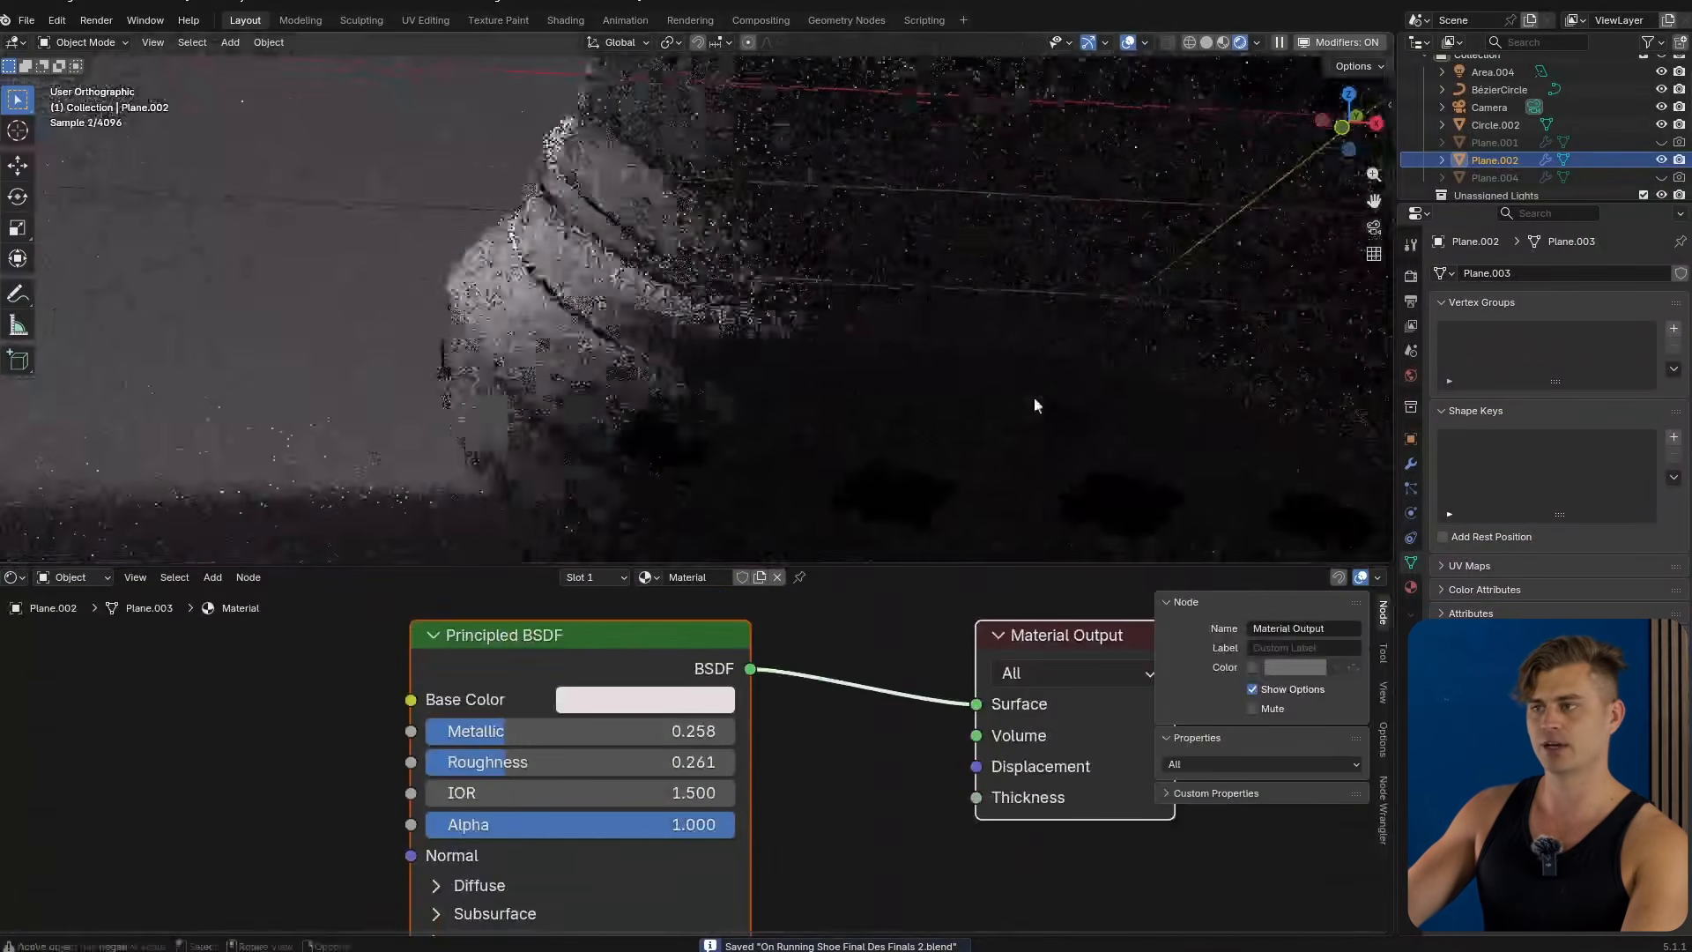
Select the midsole and examine its material node tree and bump texture up close in the rendered view.
{"action": "left_click", "coordinate": [937, 389]}
{"action": "scroll", "coordinate": [881, 724], "scroll_direction": "down", "scroll_amount": 20}
{"action": "middle_click_drag", "start_coordinate": [677, 723], "coordinate": [724, 827]}
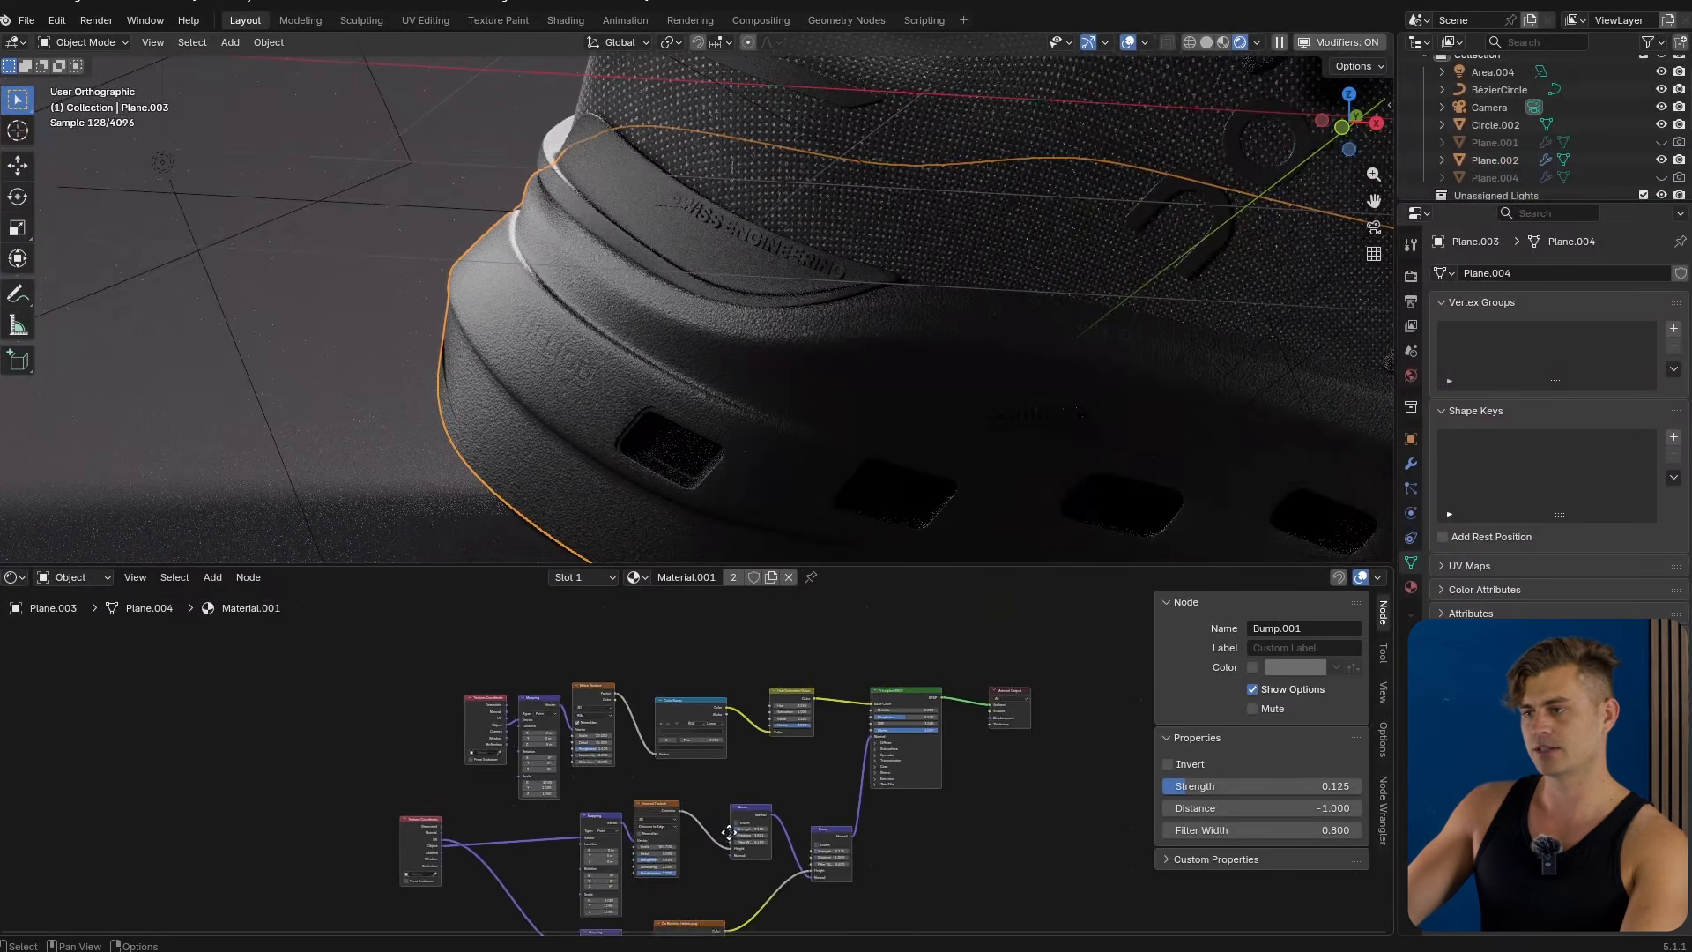
{"action": "scroll", "coordinate": [893, 730], "scroll_direction": "up", "scroll_amount": 4}
{"action": "scroll", "coordinate": [894, 725], "scroll_direction": "up", "scroll_amount": 1}
{"action": "middle_click_drag", "start_coordinate": [879, 782], "coordinate": [927, 641]}
{"action": "middle_click_drag", "start_coordinate": [938, 834], "coordinate": [938, 769]}
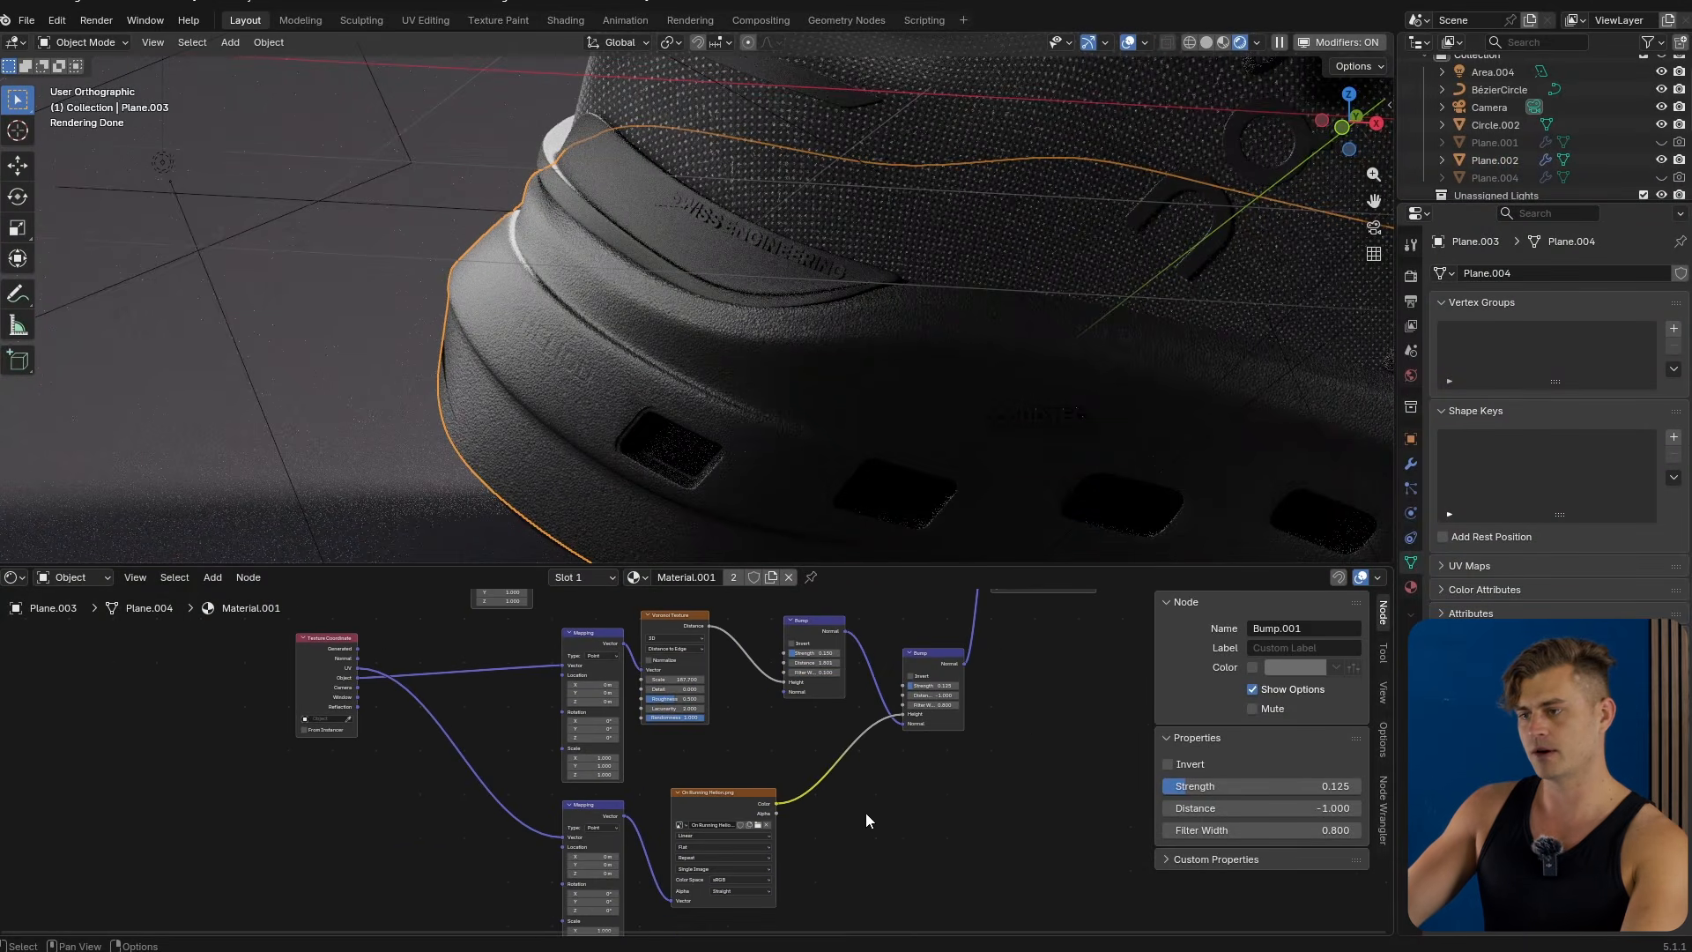
{"action": "left_click_drag", "start_coordinate": [725, 796], "coordinate": [723, 800]}
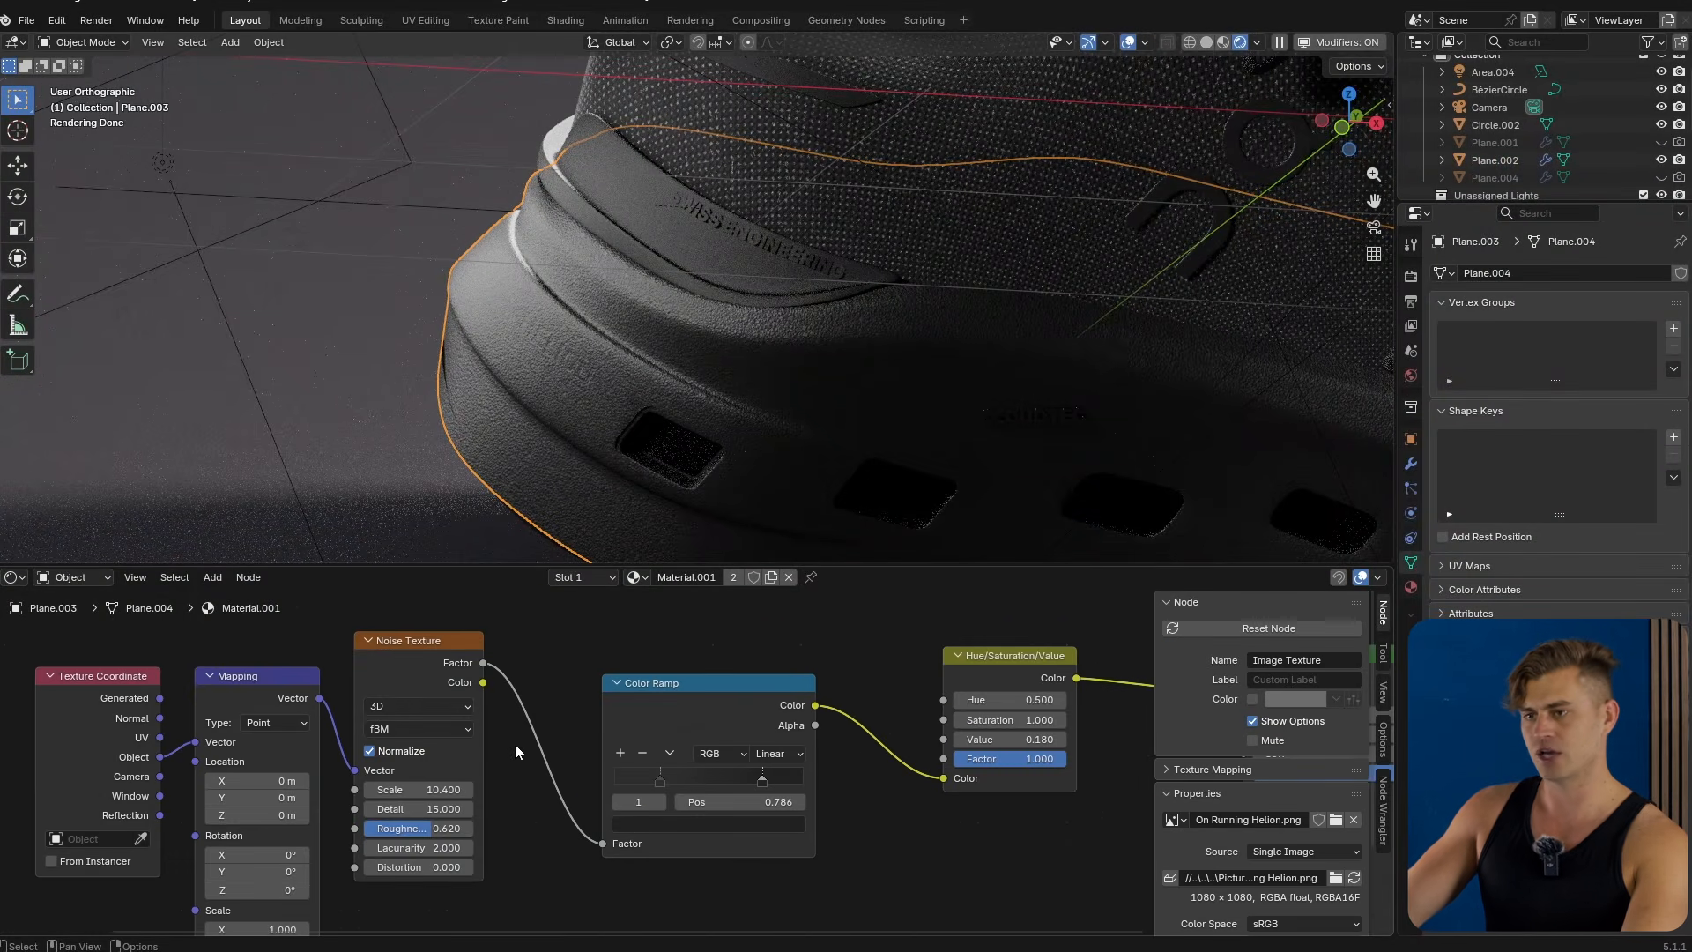
{"action": "scroll", "coordinate": [696, 750], "scroll_direction": "down", "scroll_amount": 3}
{"action": "middle_click_drag", "start_coordinate": [740, 749], "coordinate": [196, 784]}
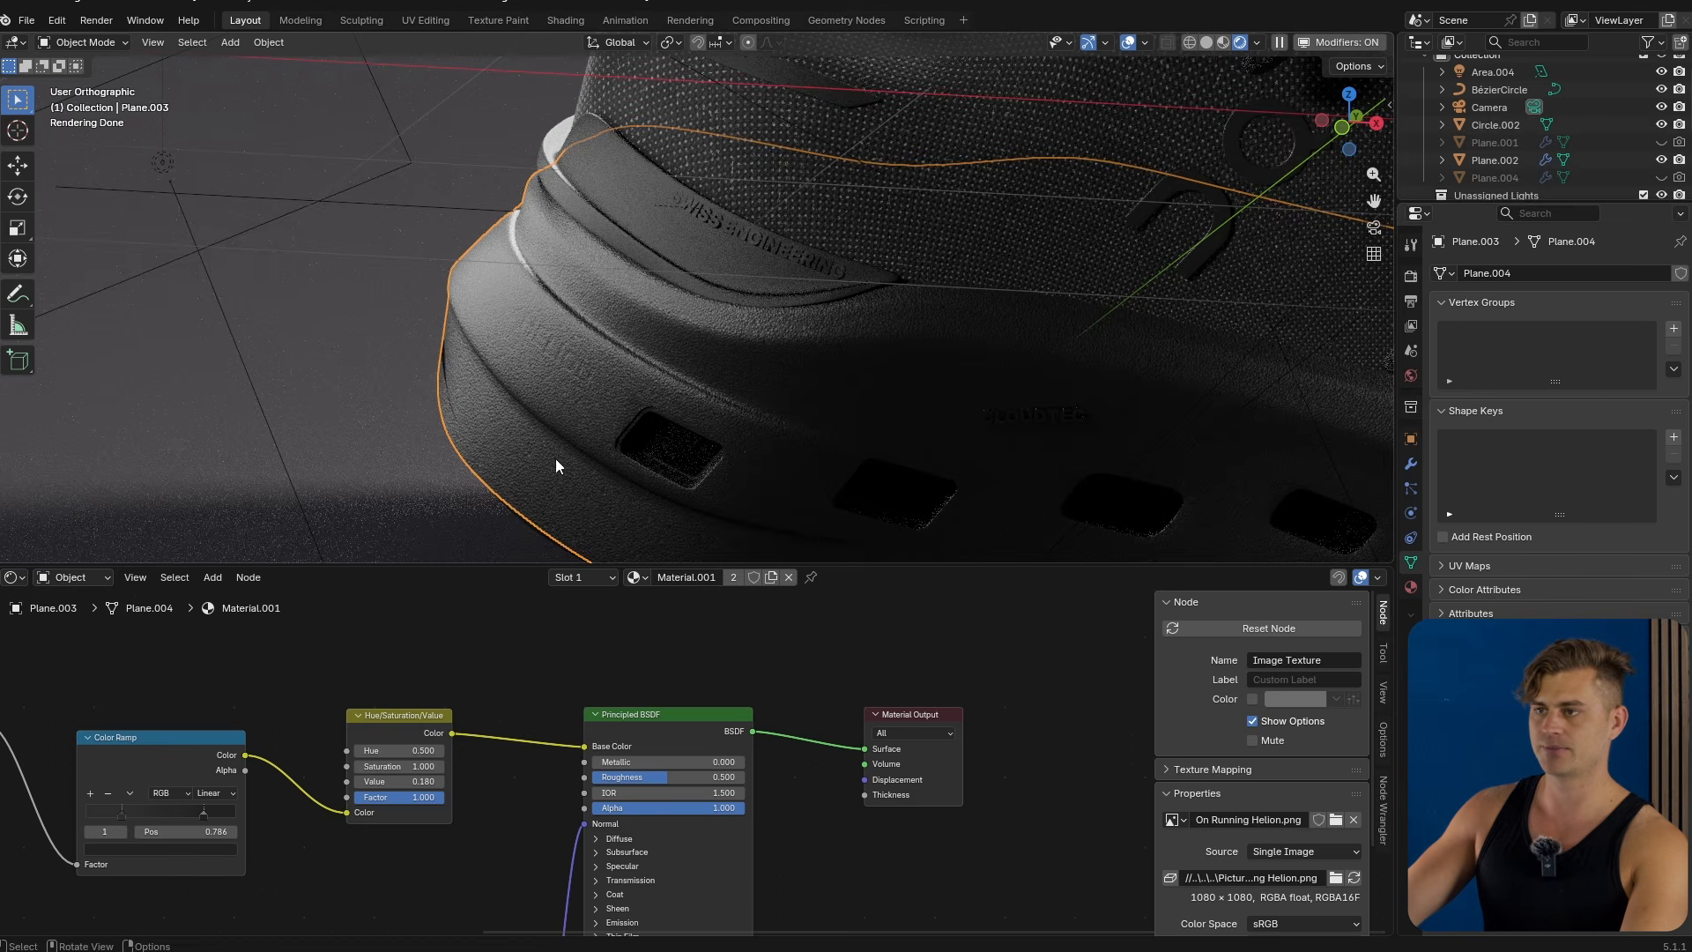
{"action": "scroll", "coordinate": [504, 395], "scroll_direction": "up", "scroll_amount": 6}
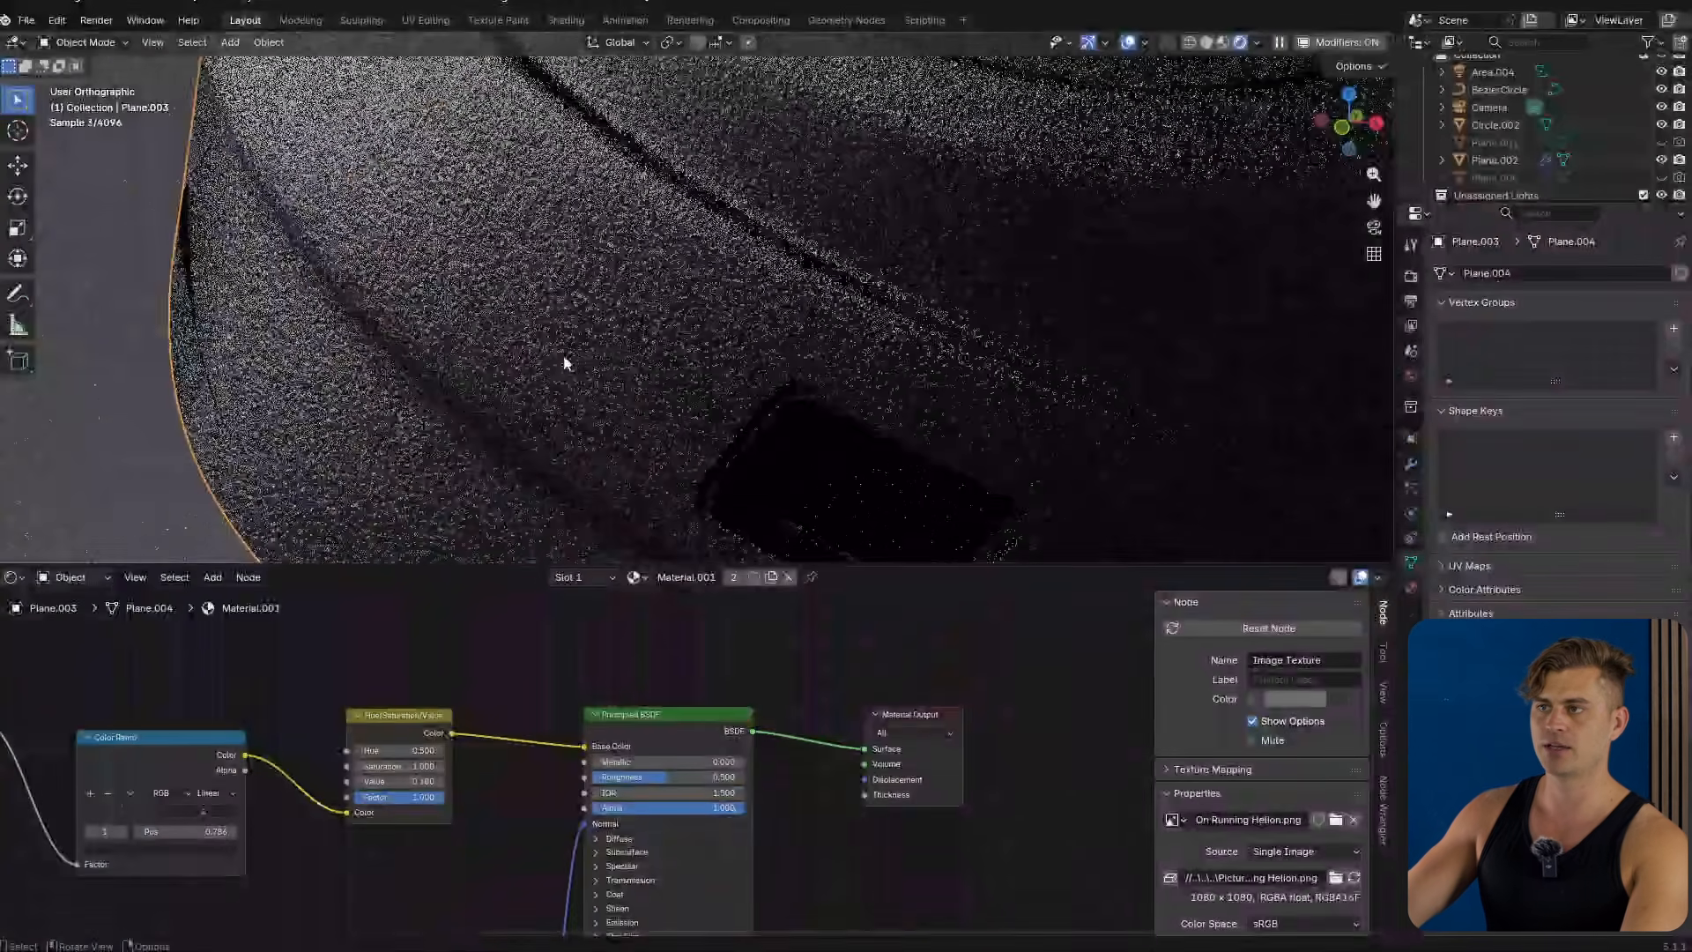
{"action": "scroll", "coordinate": [564, 362], "scroll_direction": "up", "scroll_amount": 3}
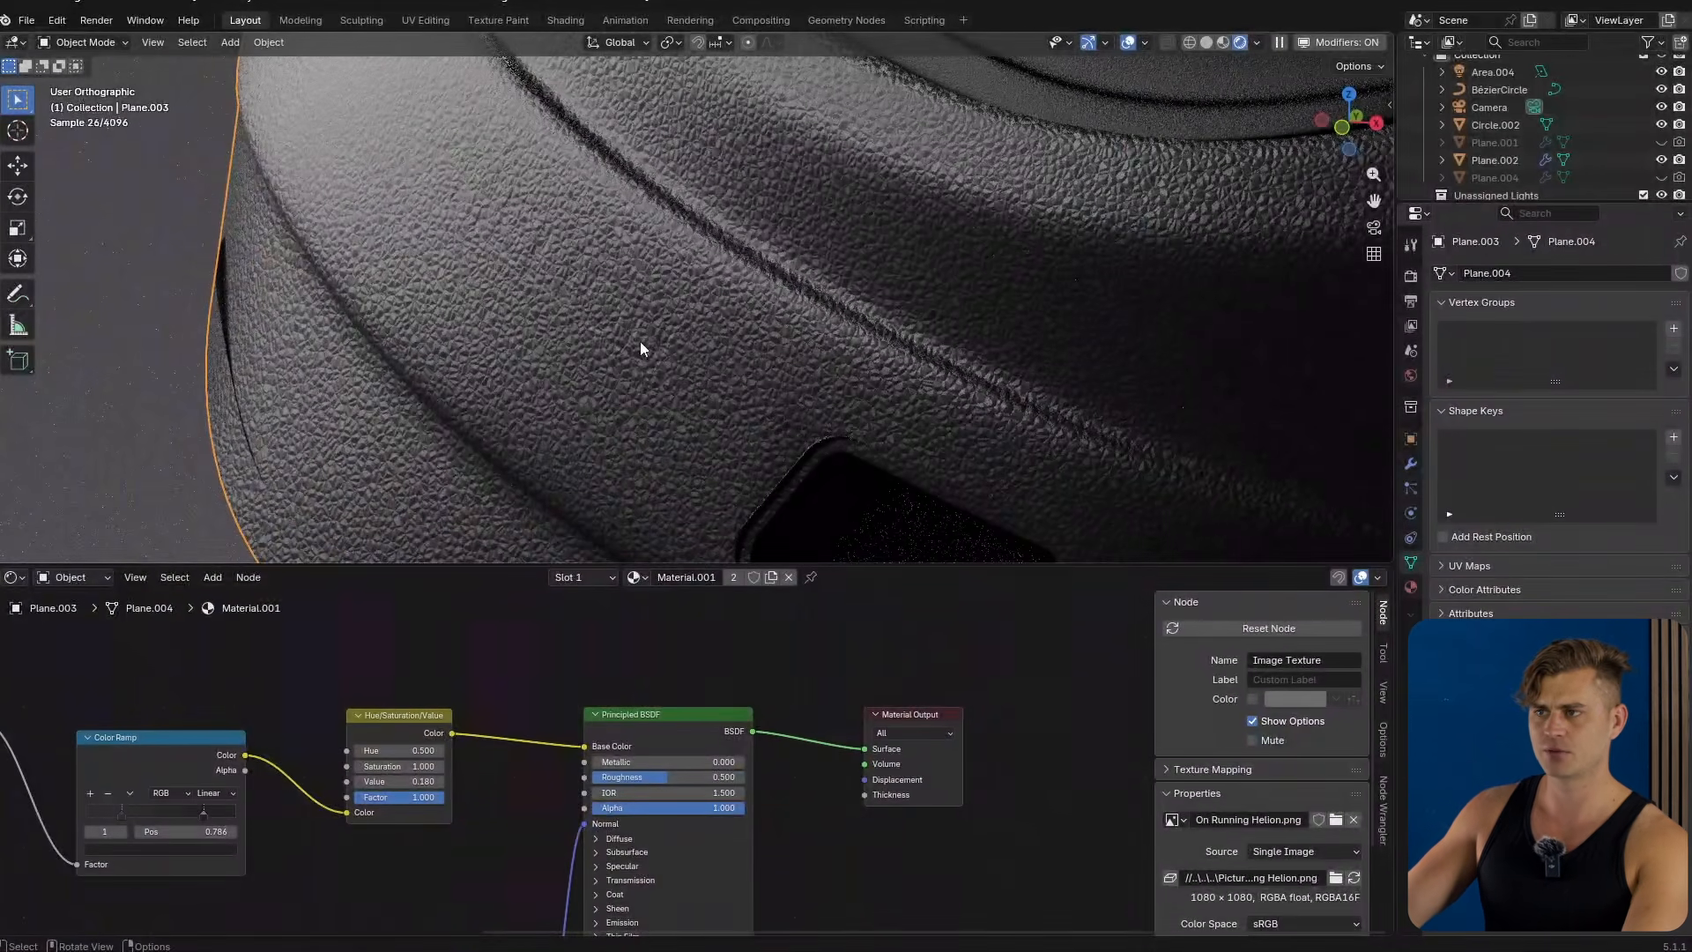
{"action": "scroll", "coordinate": [492, 219], "scroll_direction": "up", "scroll_amount": 1}
{"action": "scroll", "coordinate": [806, 868], "scroll_direction": "down", "scroll_amount": 6}
{"action": "middle_click_drag", "start_coordinate": [806, 868], "coordinate": [759, 610]}
{"action": "scroll", "coordinate": [587, 697], "scroll_direction": "up", "scroll_amount": 7}
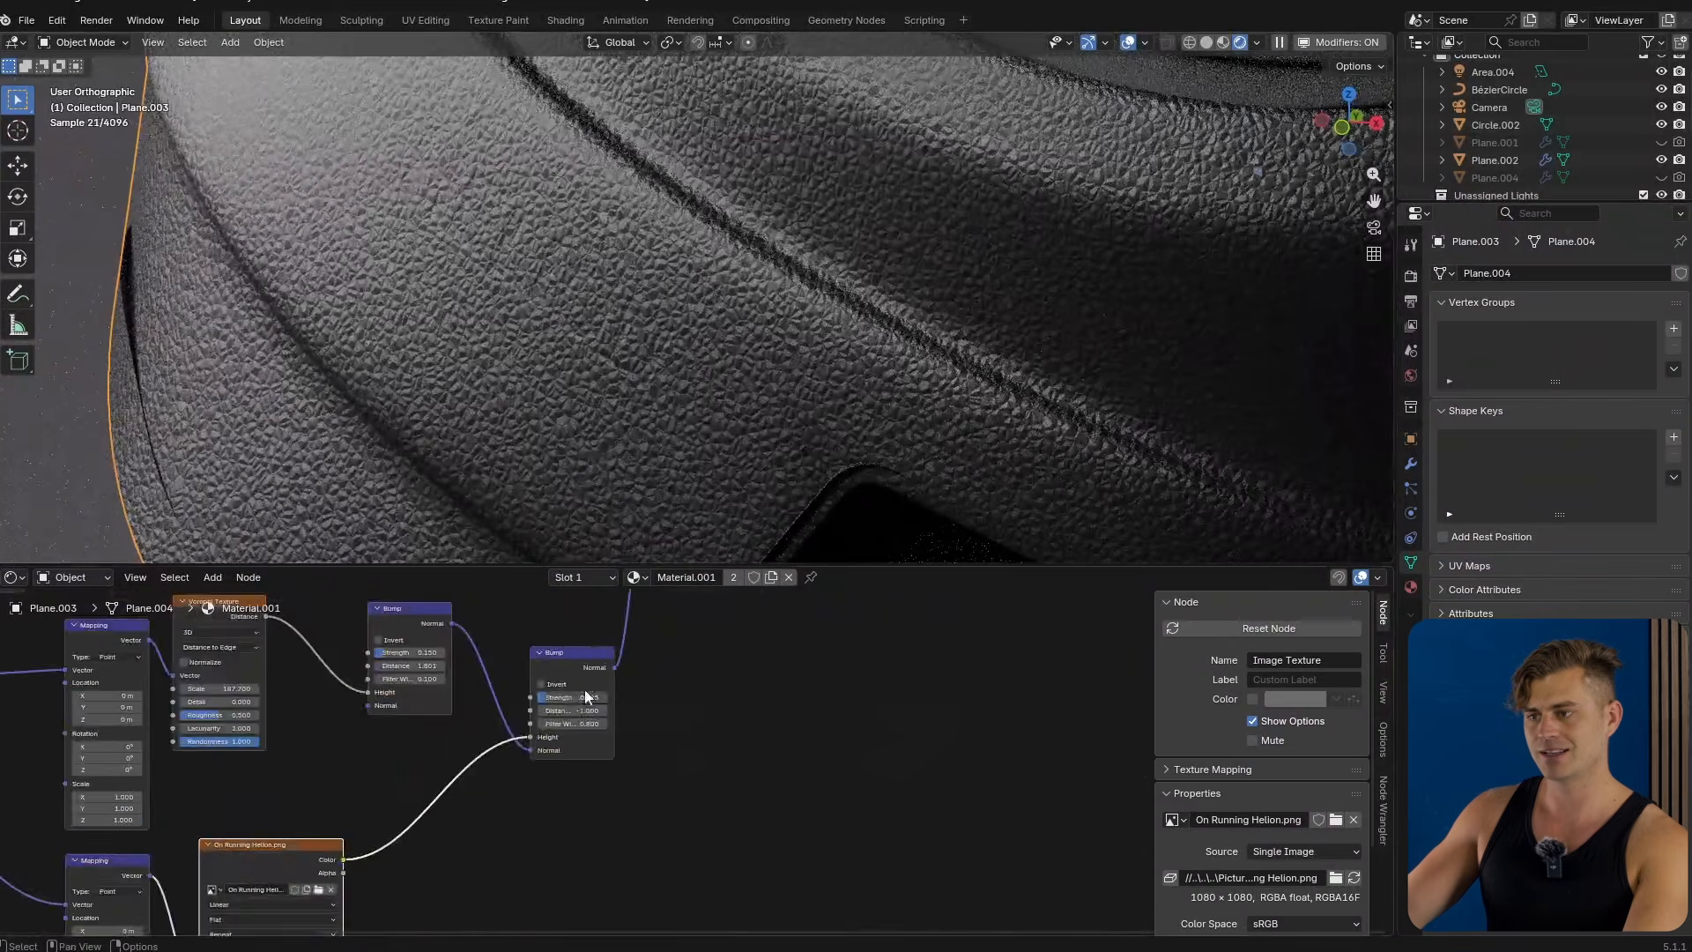
{"action": "middle_click_drag", "start_coordinate": [610, 727], "coordinate": [758, 801]}
{"action": "left_click_drag", "start_coordinate": [683, 766], "coordinate": [679, 767]}
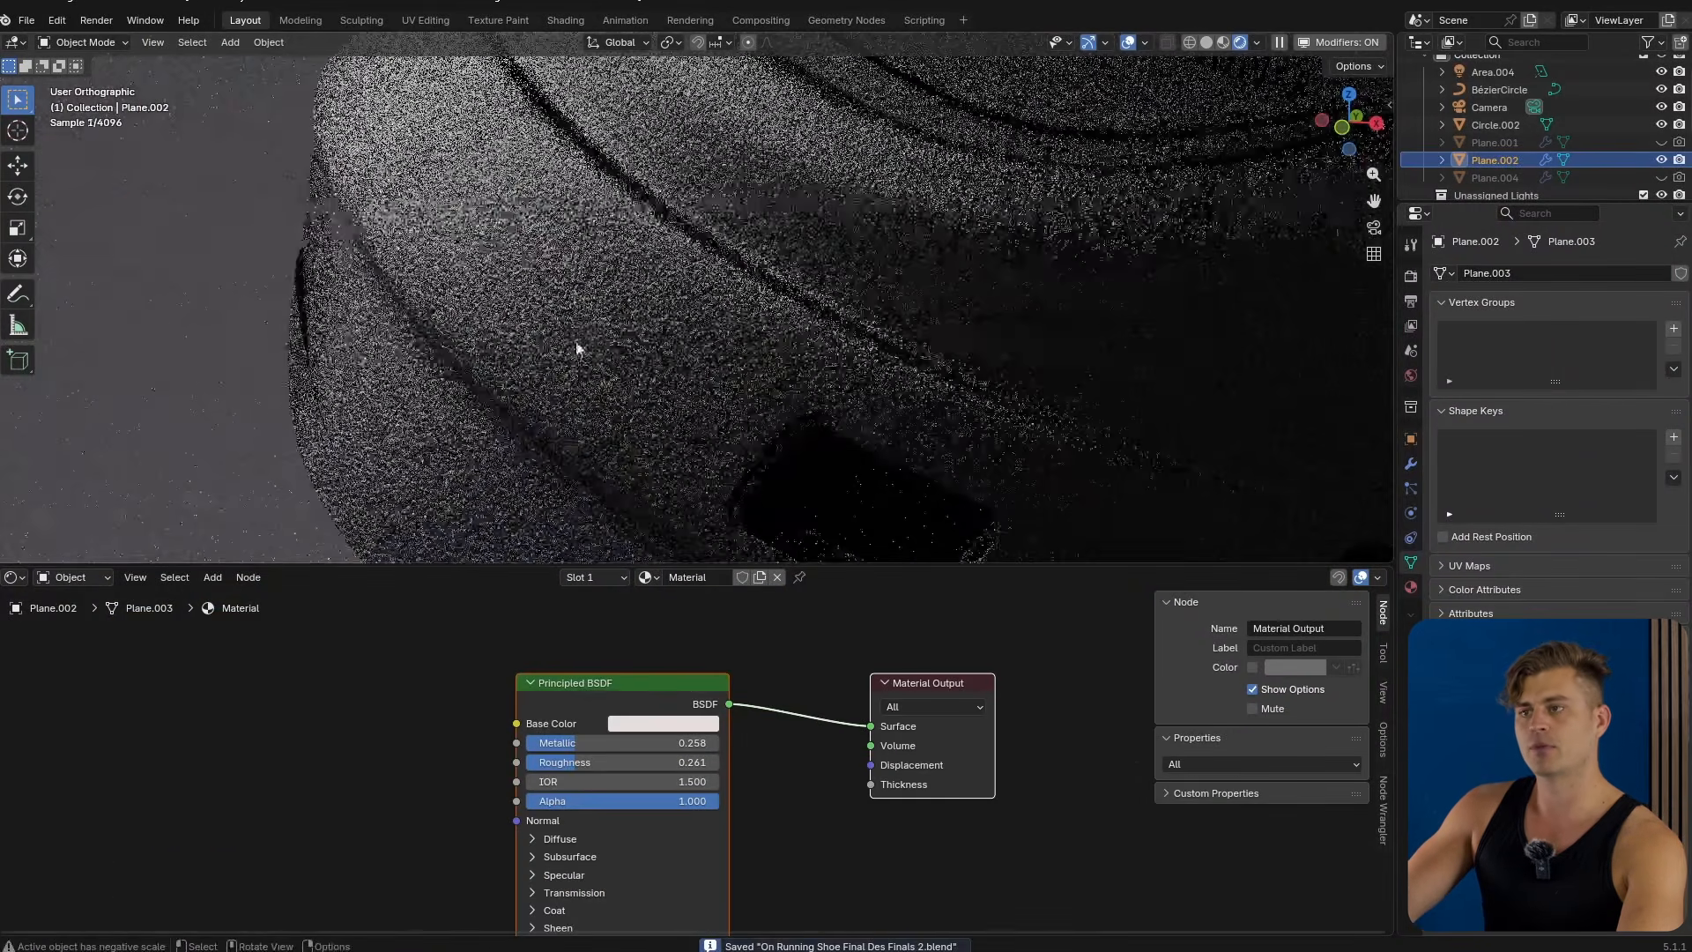
{"action": "middle_click_drag", "start_coordinate": [576, 349], "coordinate": [710, 256], "text": "shift"}
{"action": "scroll", "coordinate": [702, 271], "scroll_direction": "up", "scroll_amount": 5}
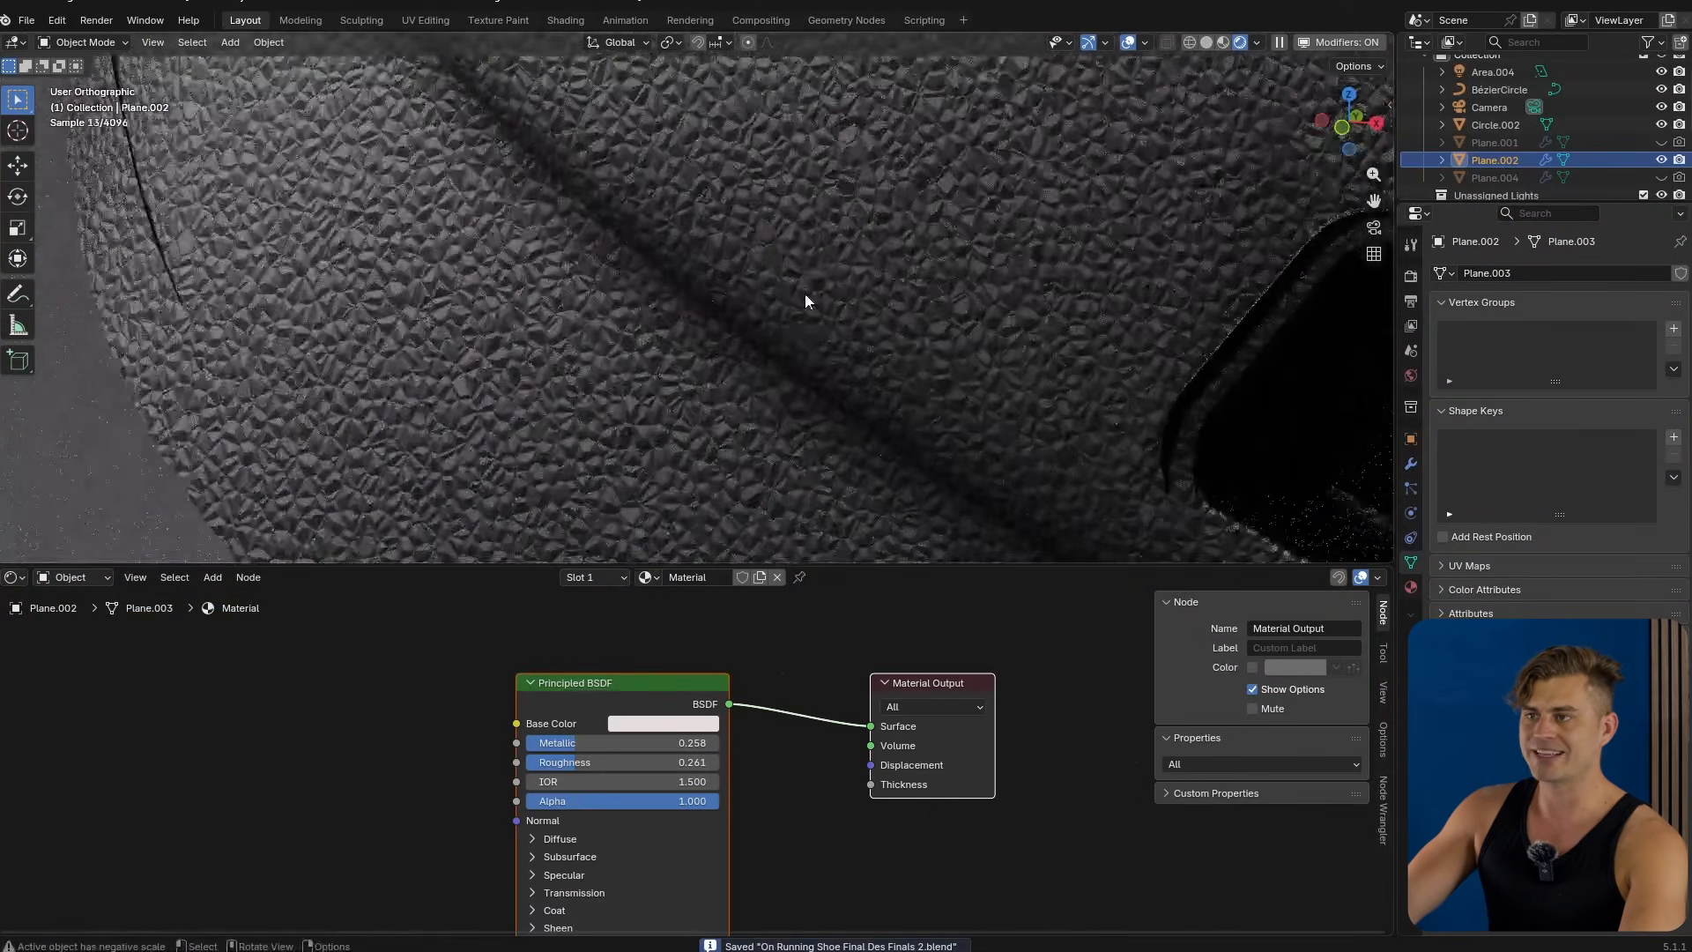
{"action": "scroll", "coordinate": [552, 804], "scroll_direction": "down", "scroll_amount": 2}
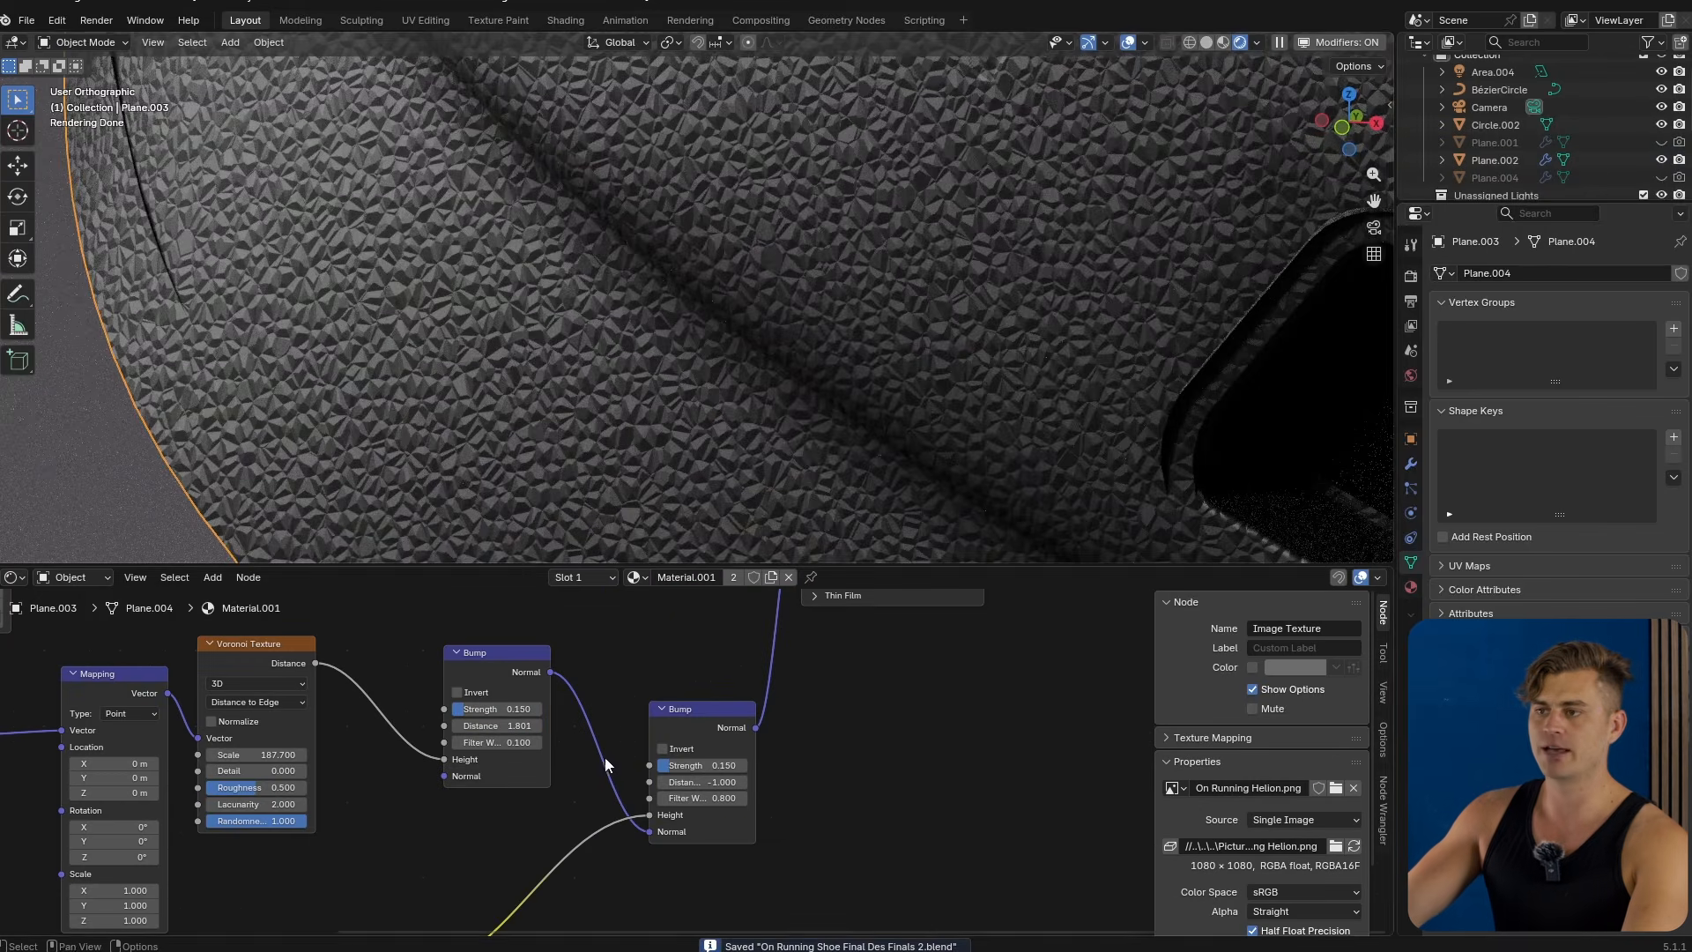
{"action": "scroll", "coordinate": [471, 338], "scroll_direction": "down", "scroll_amount": 8}
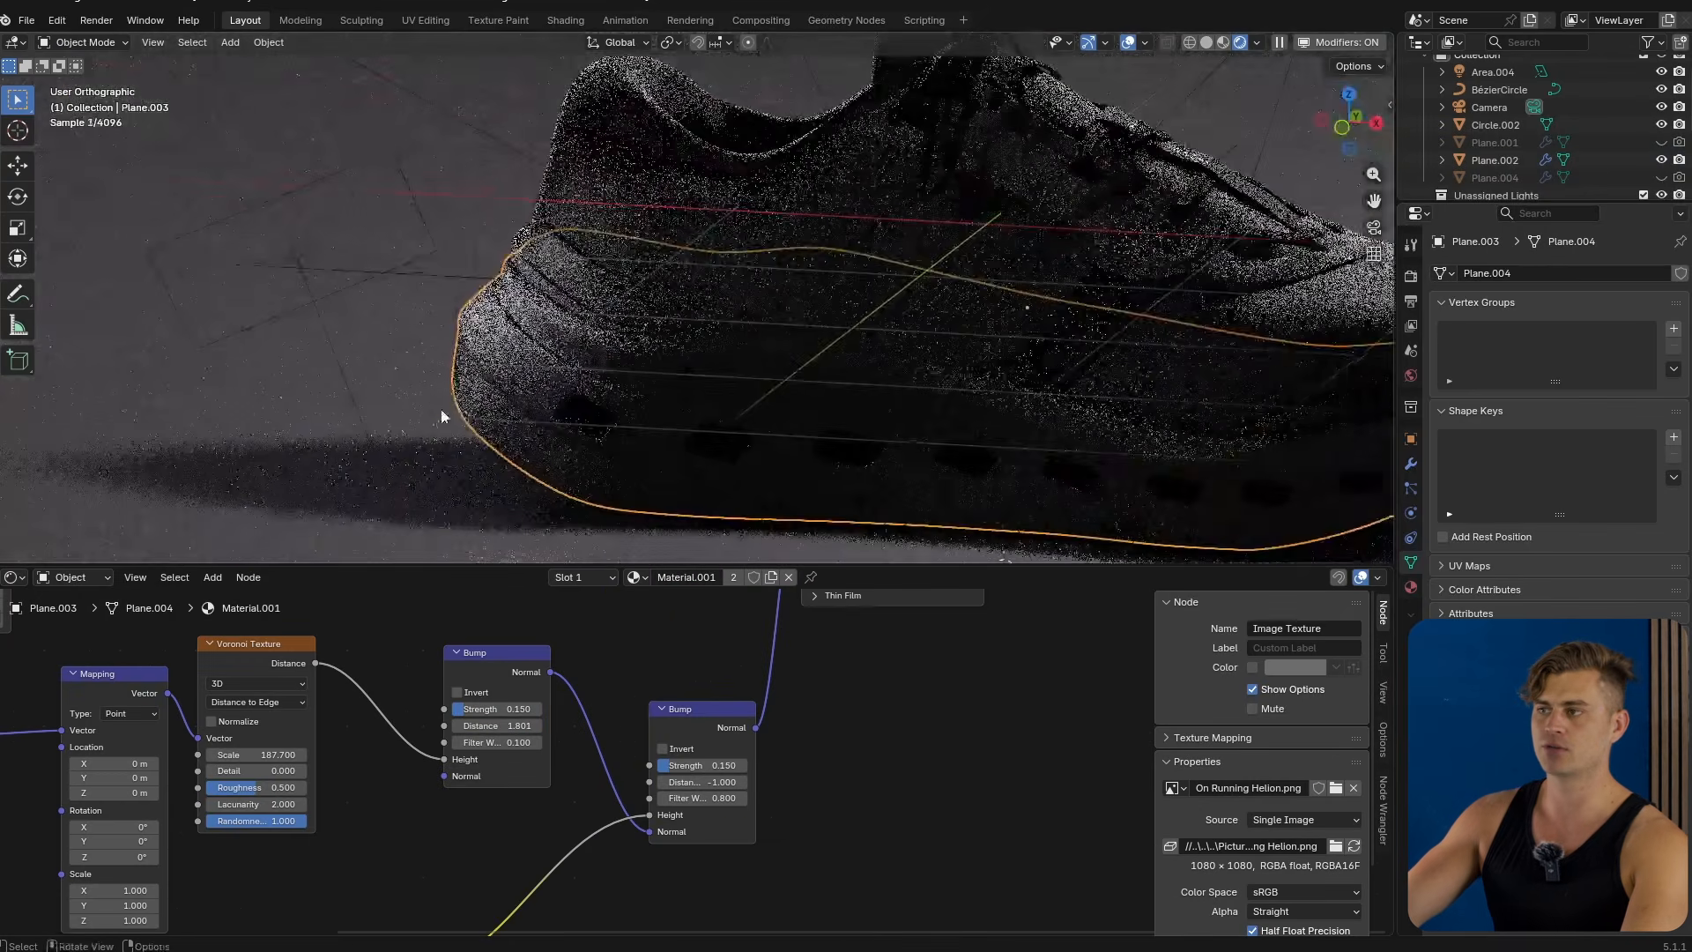
{"action": "scroll", "coordinate": [763, 363], "scroll_direction": "up", "scroll_amount": 8}
Select the shoe upper and examine its fabric material node setup.
{"action": "left_click", "coordinate": [742, 366]}
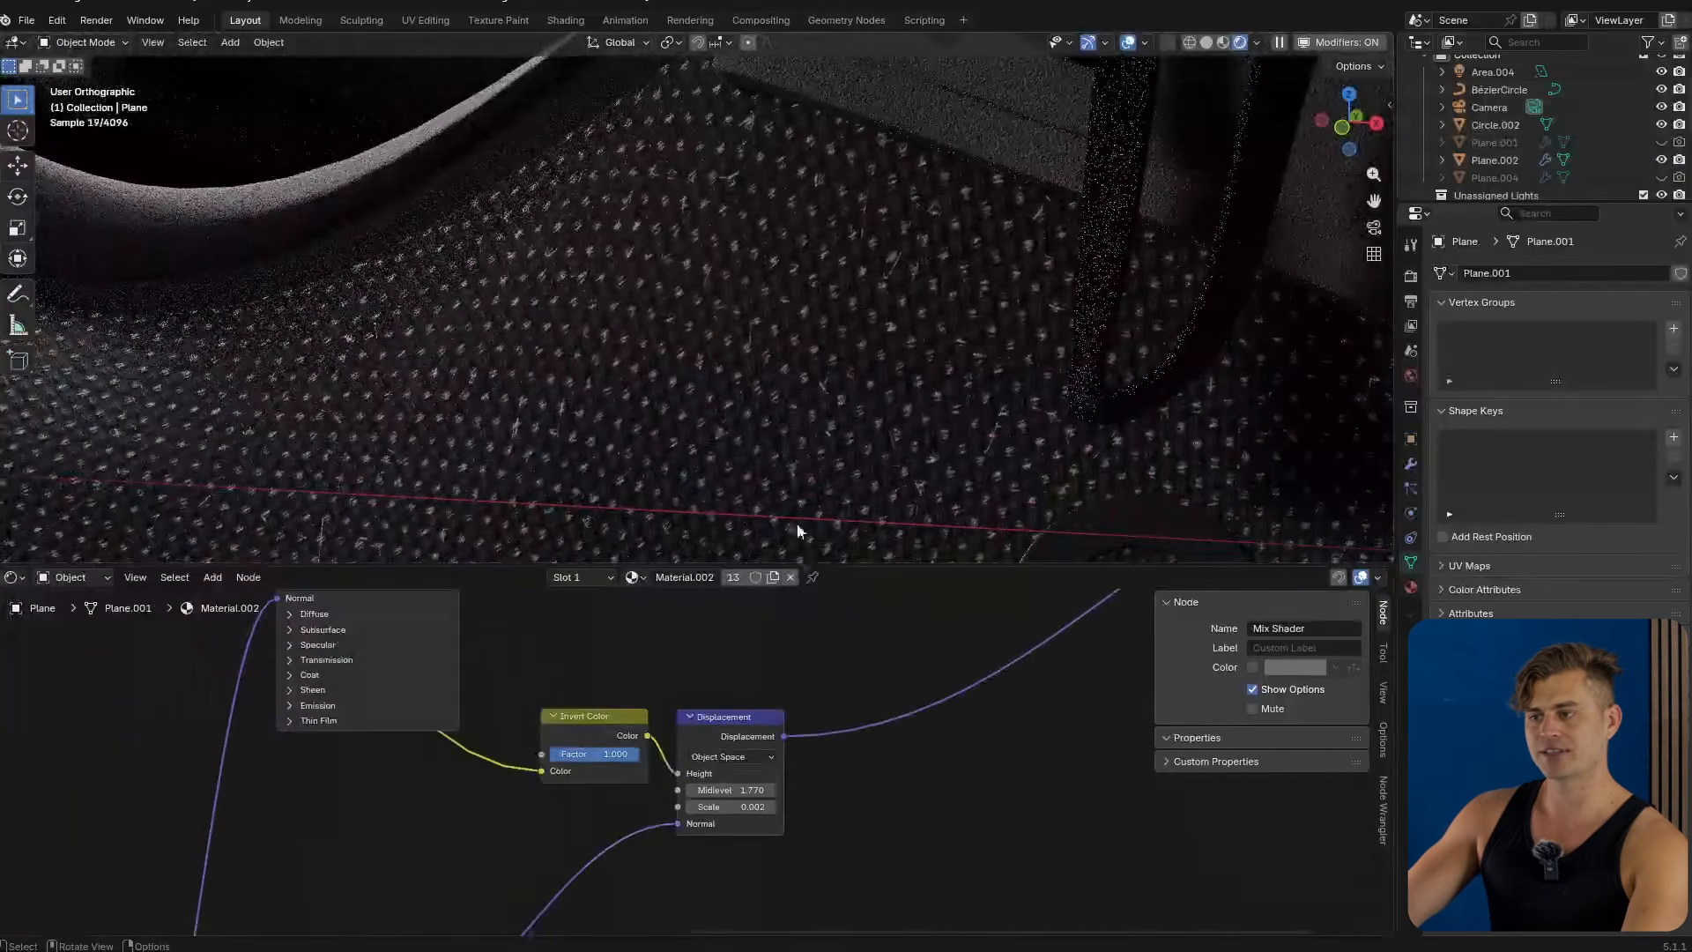
{"action": "scroll", "coordinate": [869, 786], "scroll_direction": "down", "scroll_amount": 6}
{"action": "middle_click_drag", "start_coordinate": [869, 700], "coordinate": [823, 759]}
{"action": "middle_click_drag", "start_coordinate": [591, 680], "coordinate": [774, 838]}
{"action": "scroll", "coordinate": [370, 863], "scroll_direction": "up", "scroll_amount": 4}
{"action": "middle_click_drag", "start_coordinate": [352, 882], "coordinate": [688, 755]}
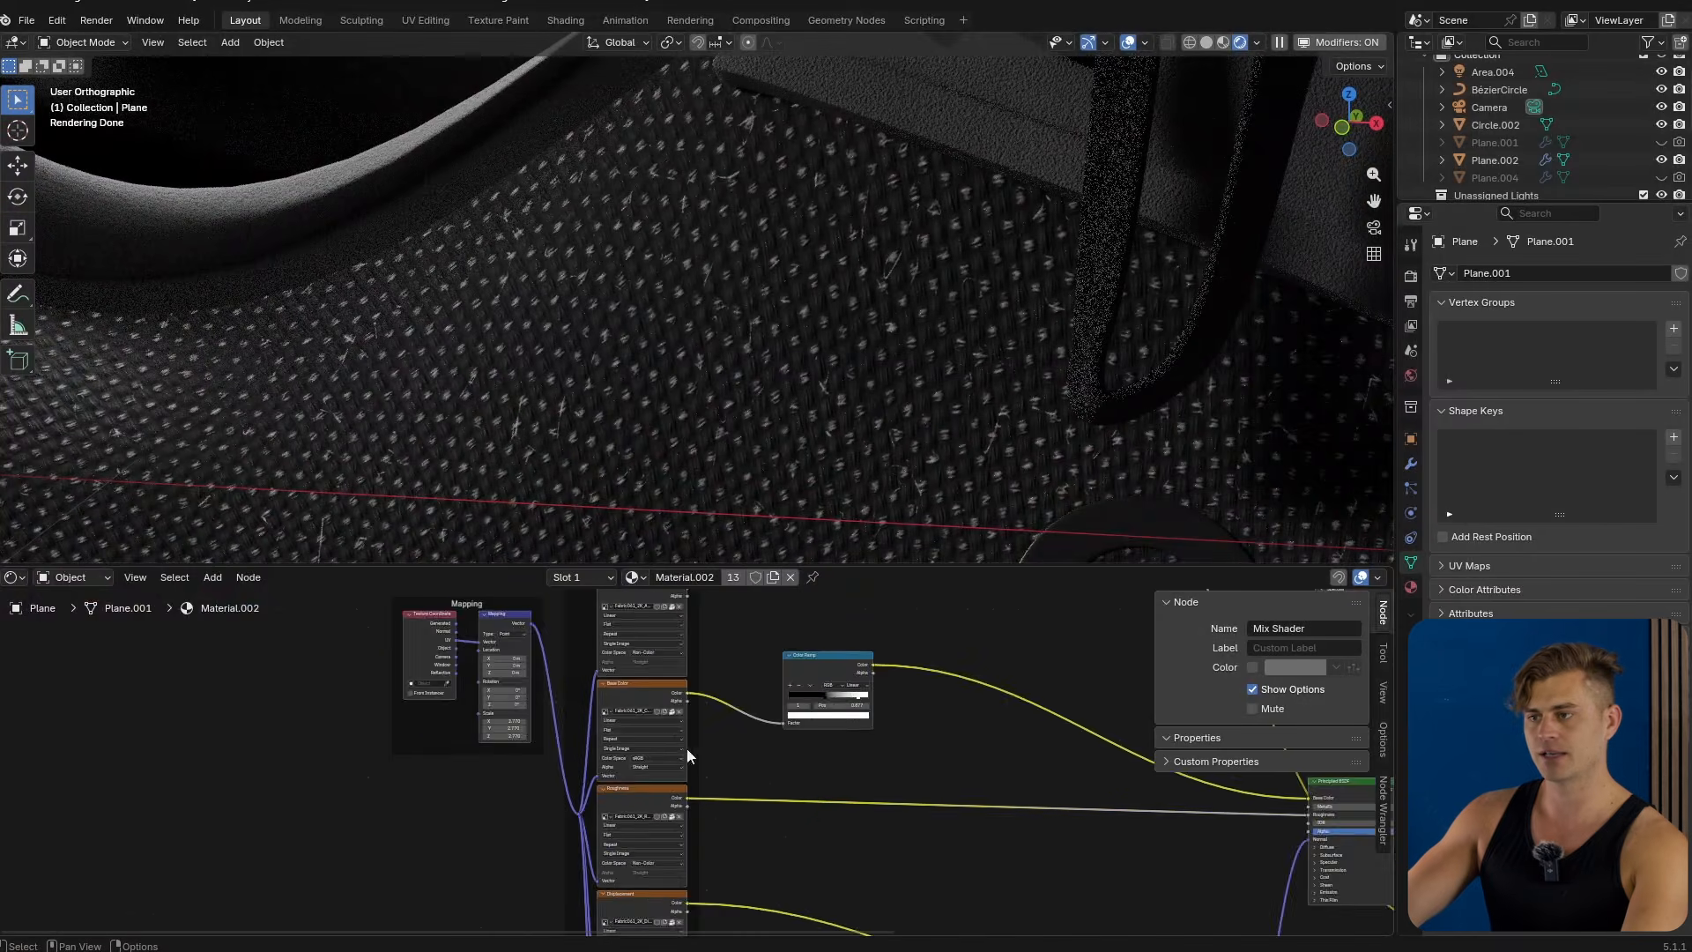
{"action": "scroll", "coordinate": [686, 756], "scroll_direction": "up", "scroll_amount": 4}
{"action": "scroll", "coordinate": [661, 718], "scroll_direction": "up", "scroll_amount": 3}
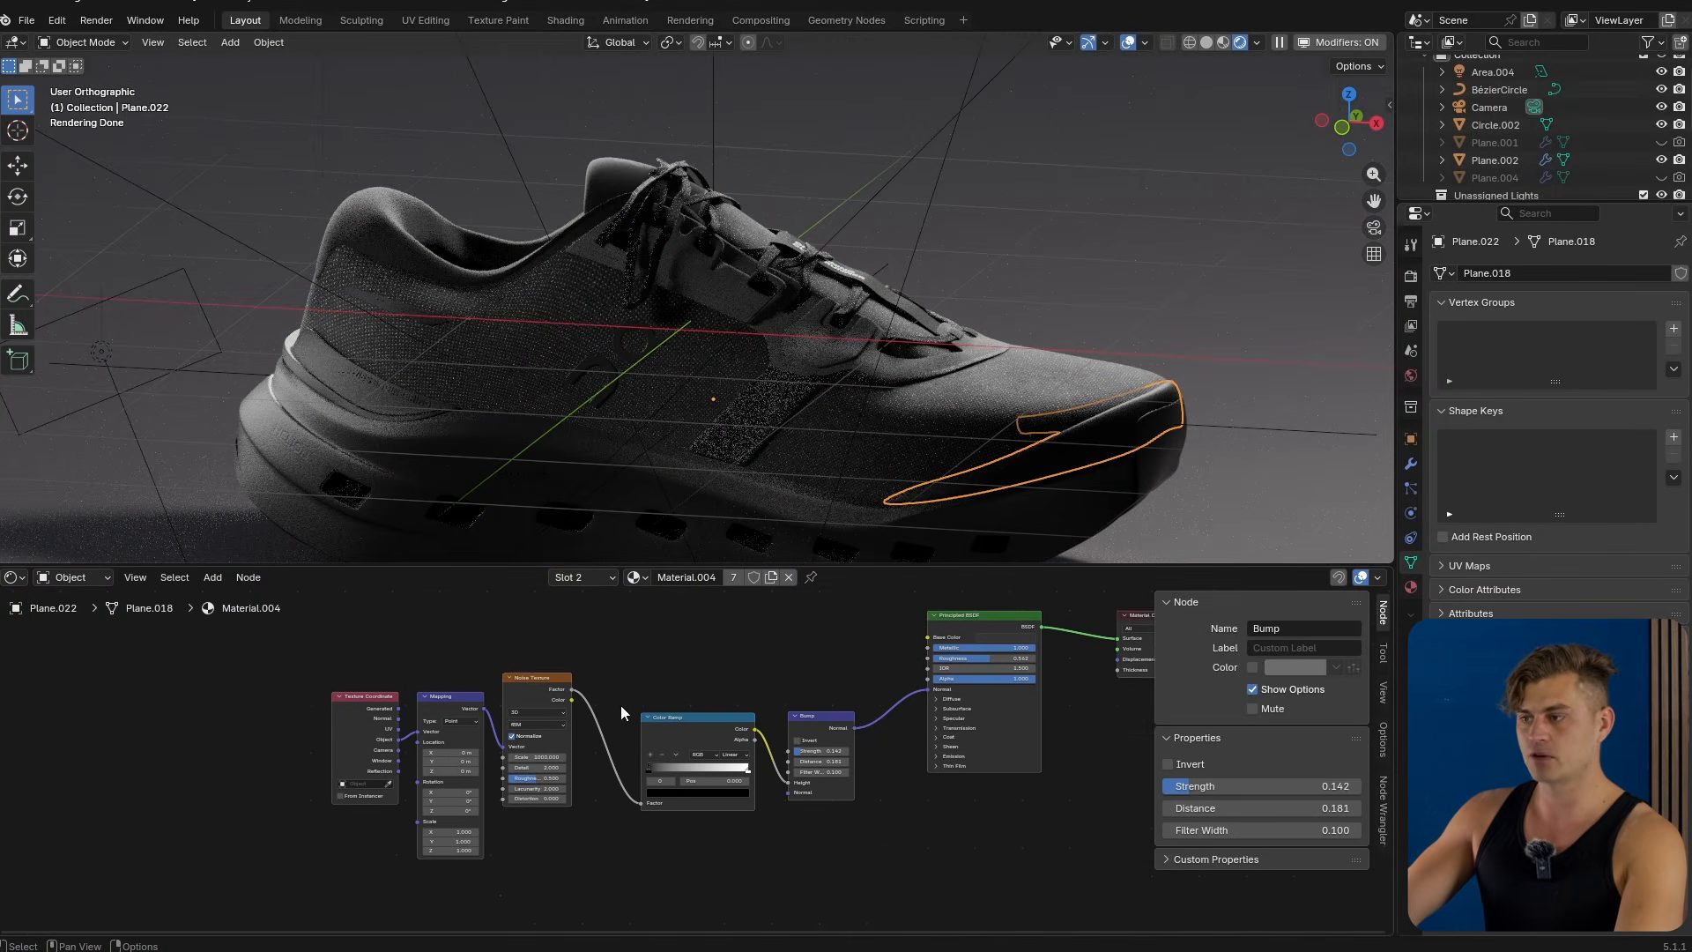
Examine the material nodes and surface textures of the toe strip and patterned side panel.
{"action": "middle_click_drag", "start_coordinate": [623, 699], "coordinate": [615, 781]}
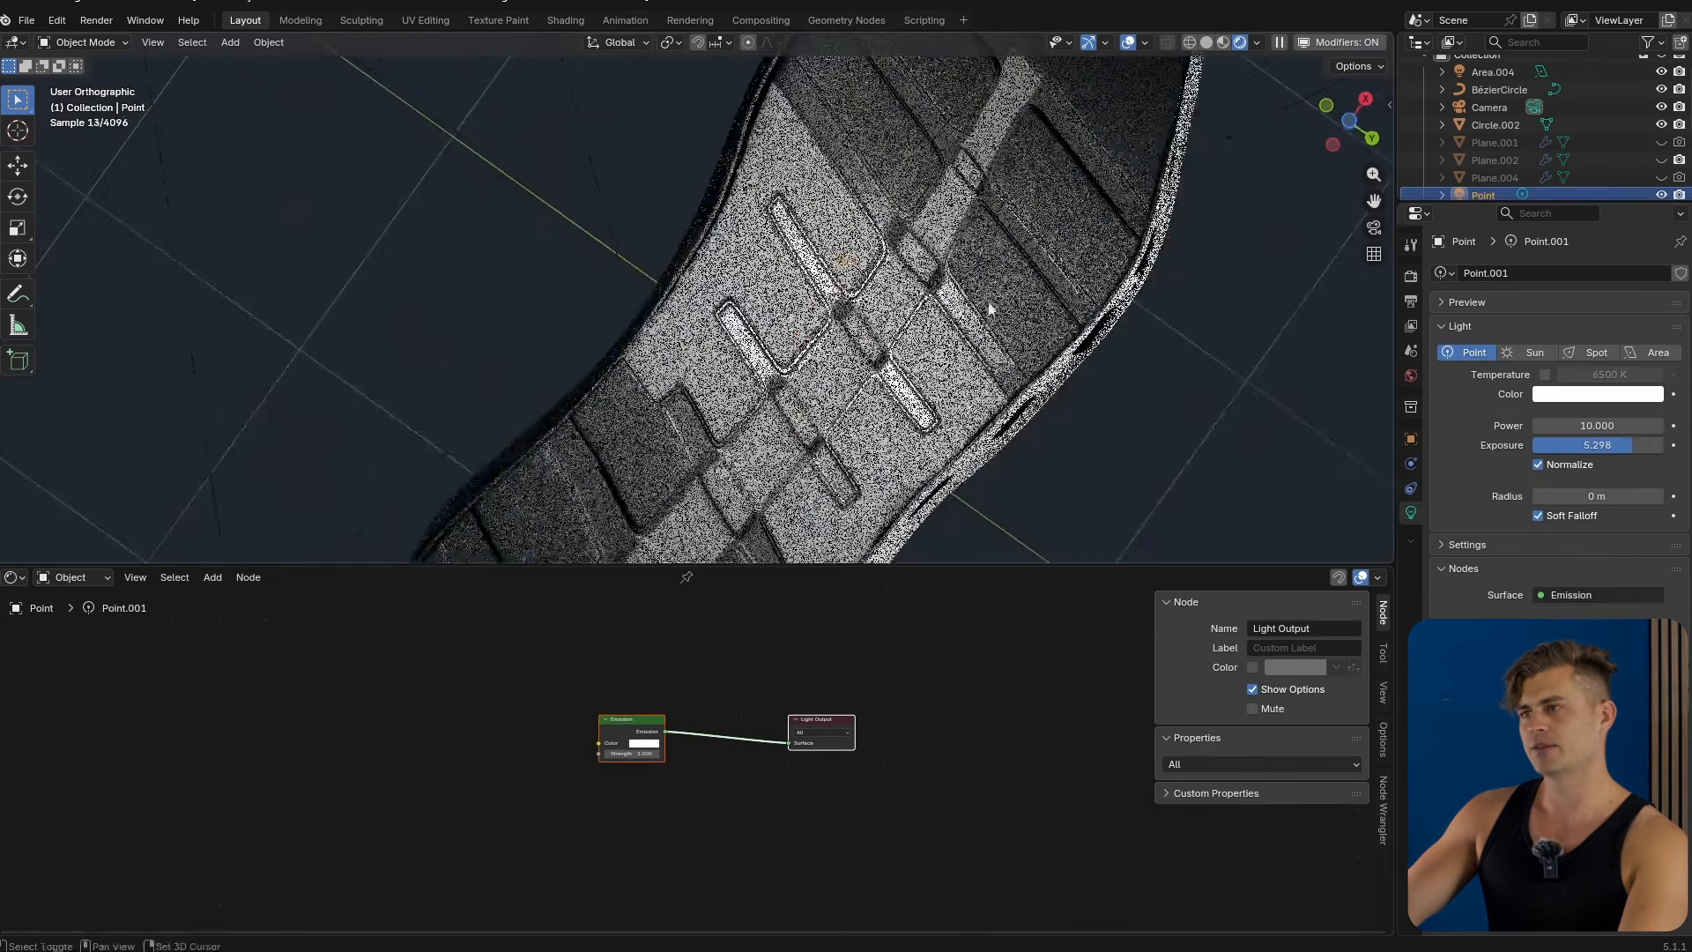
{"action": "scroll", "coordinate": [862, 387], "scroll_direction": "up", "scroll_amount": 6}
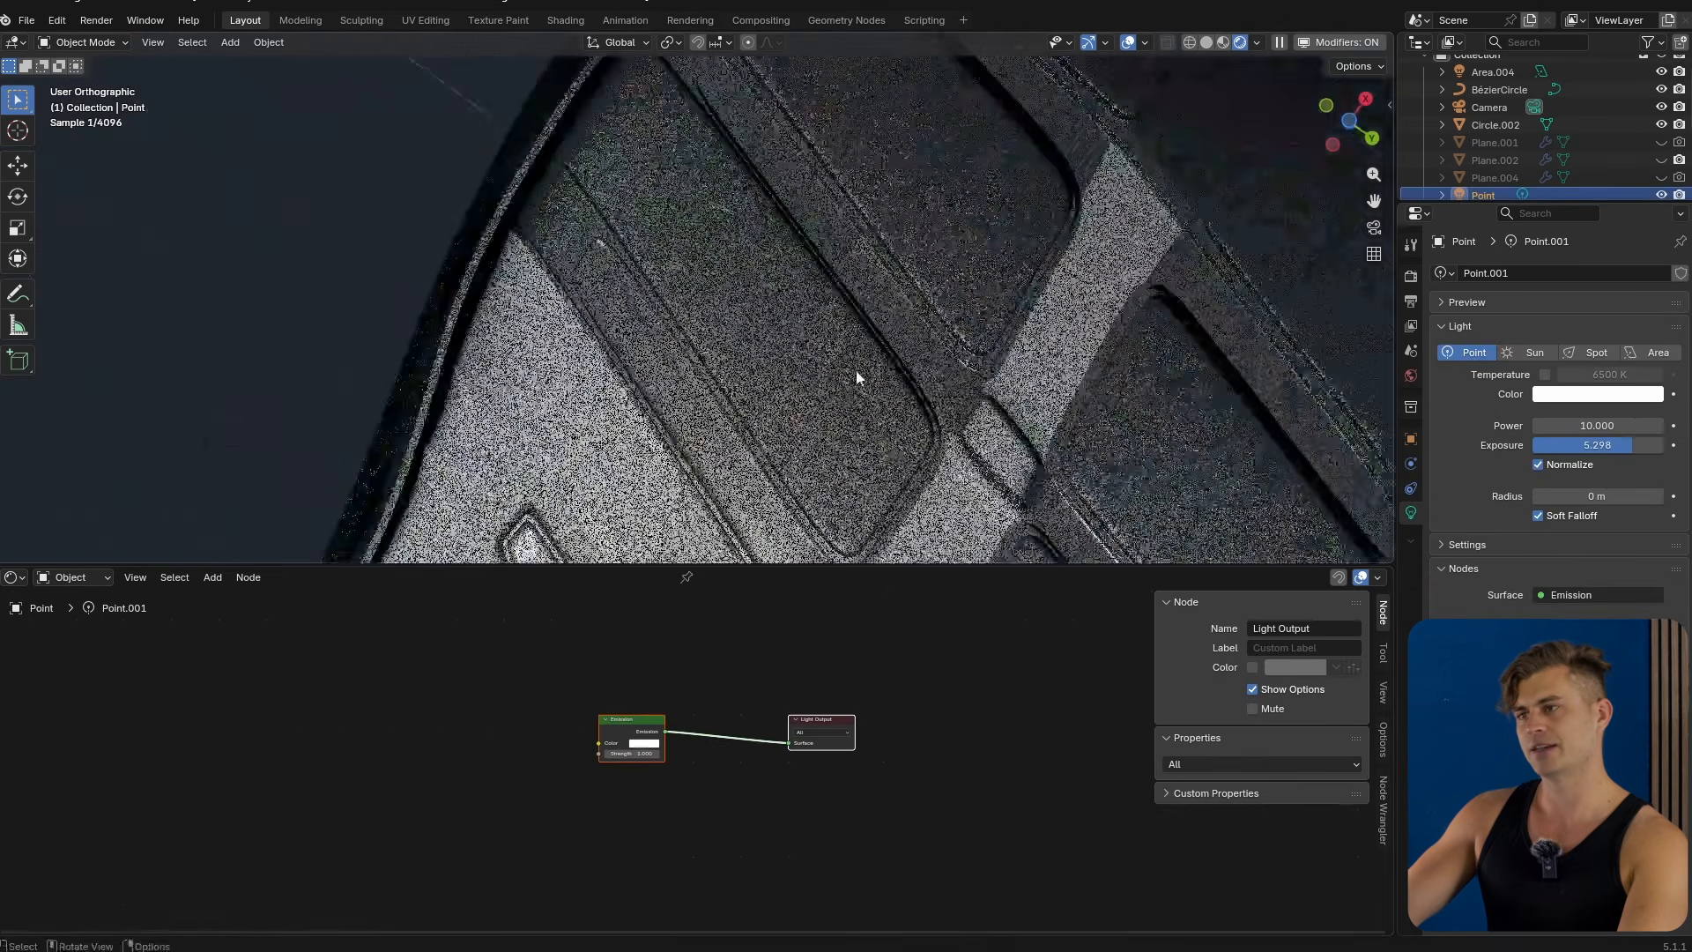
{"action": "scroll", "coordinate": [863, 401], "scroll_direction": "up", "scroll_amount": 3}
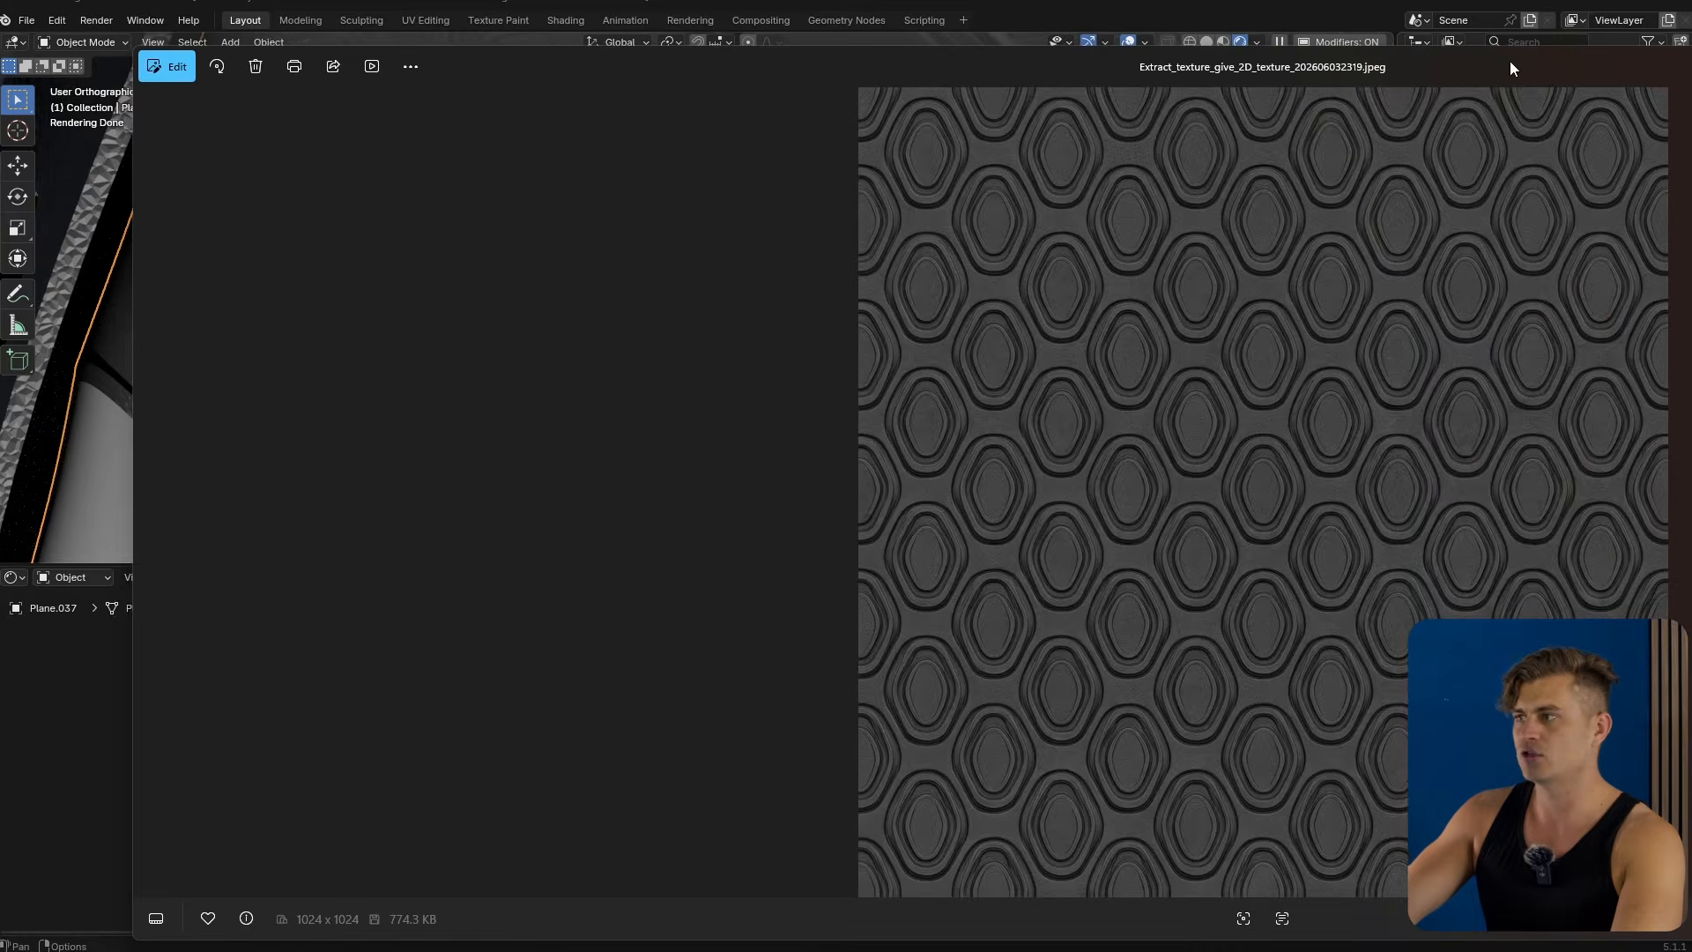
{"action": "left_click_drag", "start_coordinate": [1509, 62], "coordinate": [1092, 48]}
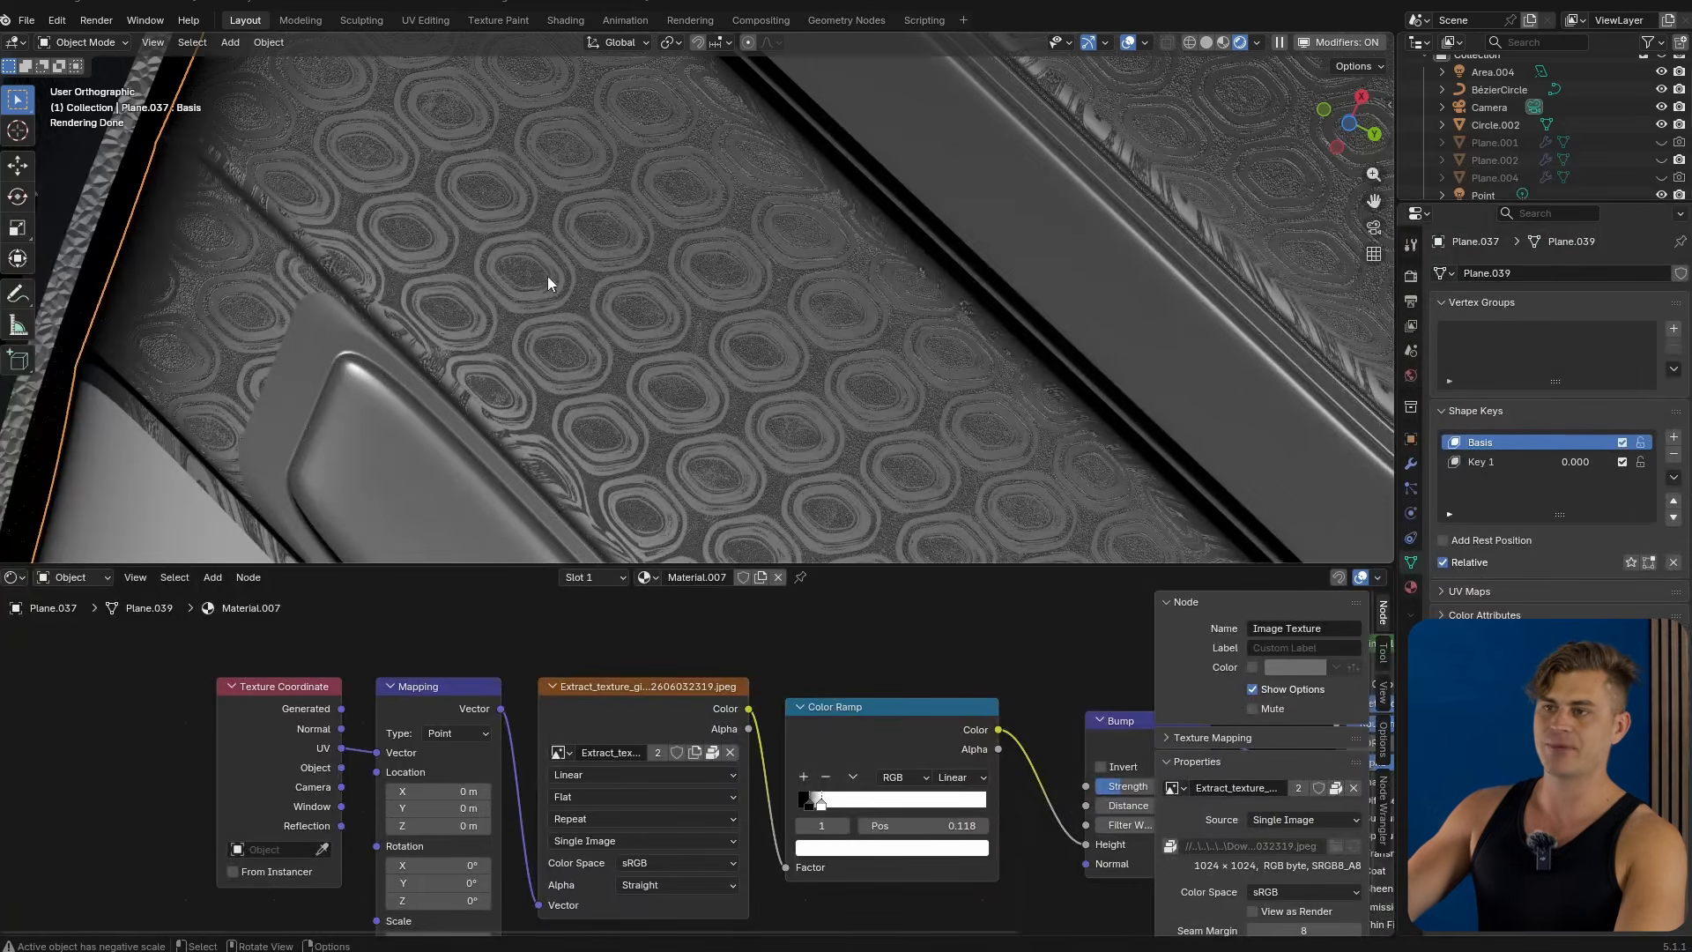
{"action": "scroll", "coordinate": [712, 306], "scroll_direction": "down", "scroll_amount": 9}
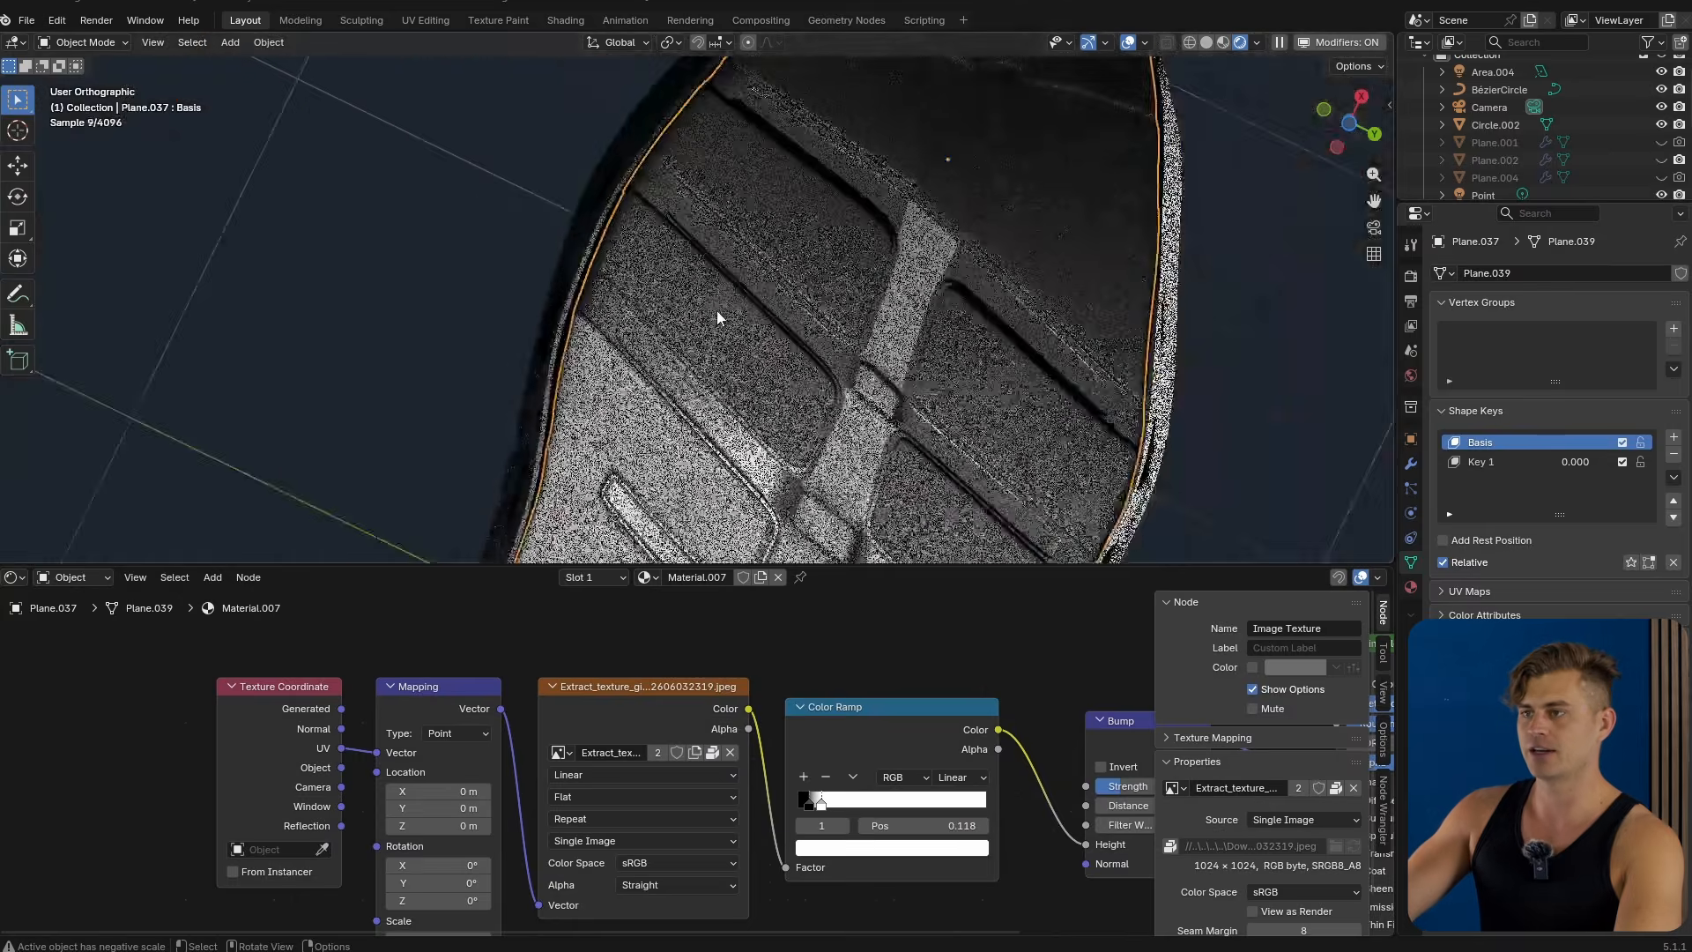
{"action": "middle_click_drag", "start_coordinate": [716, 310], "coordinate": [820, 342]}
{"action": "scroll", "coordinate": [620, 335], "scroll_direction": "up", "scroll_amount": 3}
{"action": "scroll", "coordinate": [667, 330], "scroll_direction": "up", "scroll_amount": 4}
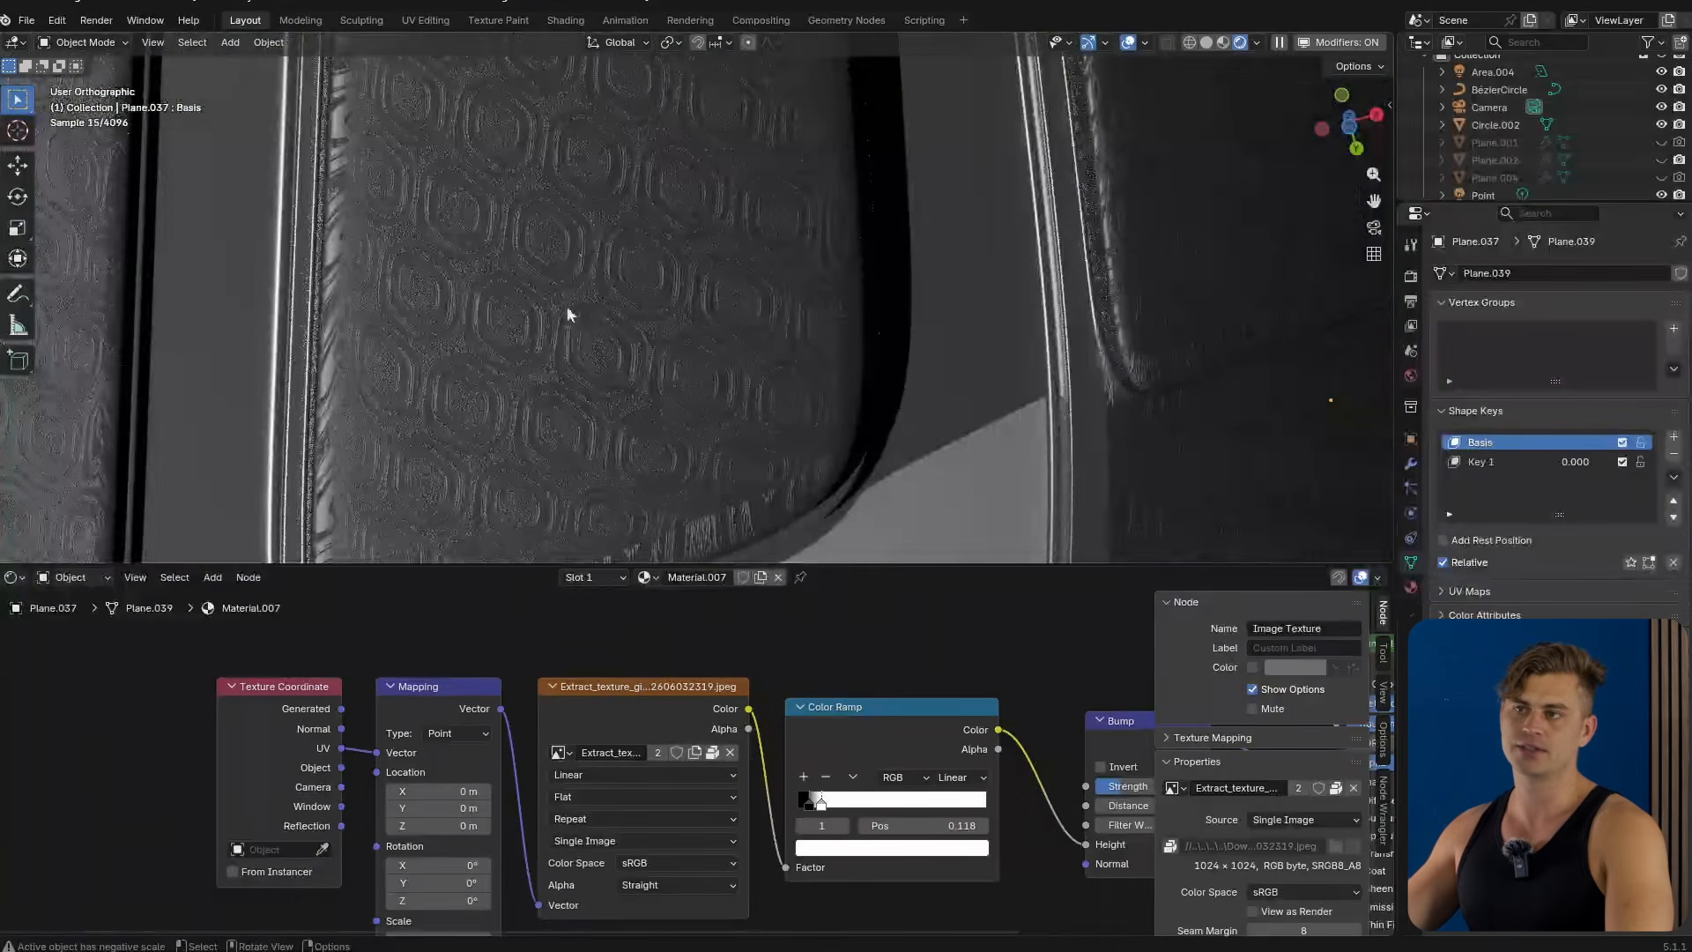
{"action": "scroll", "coordinate": [564, 330], "scroll_direction": "down", "scroll_amount": 14}
{"action": "middle_click_drag", "start_coordinate": [600, 357], "coordinate": [897, 559]}
{"action": "scroll", "coordinate": [645, 493], "scroll_direction": "up", "scroll_amount": 1}
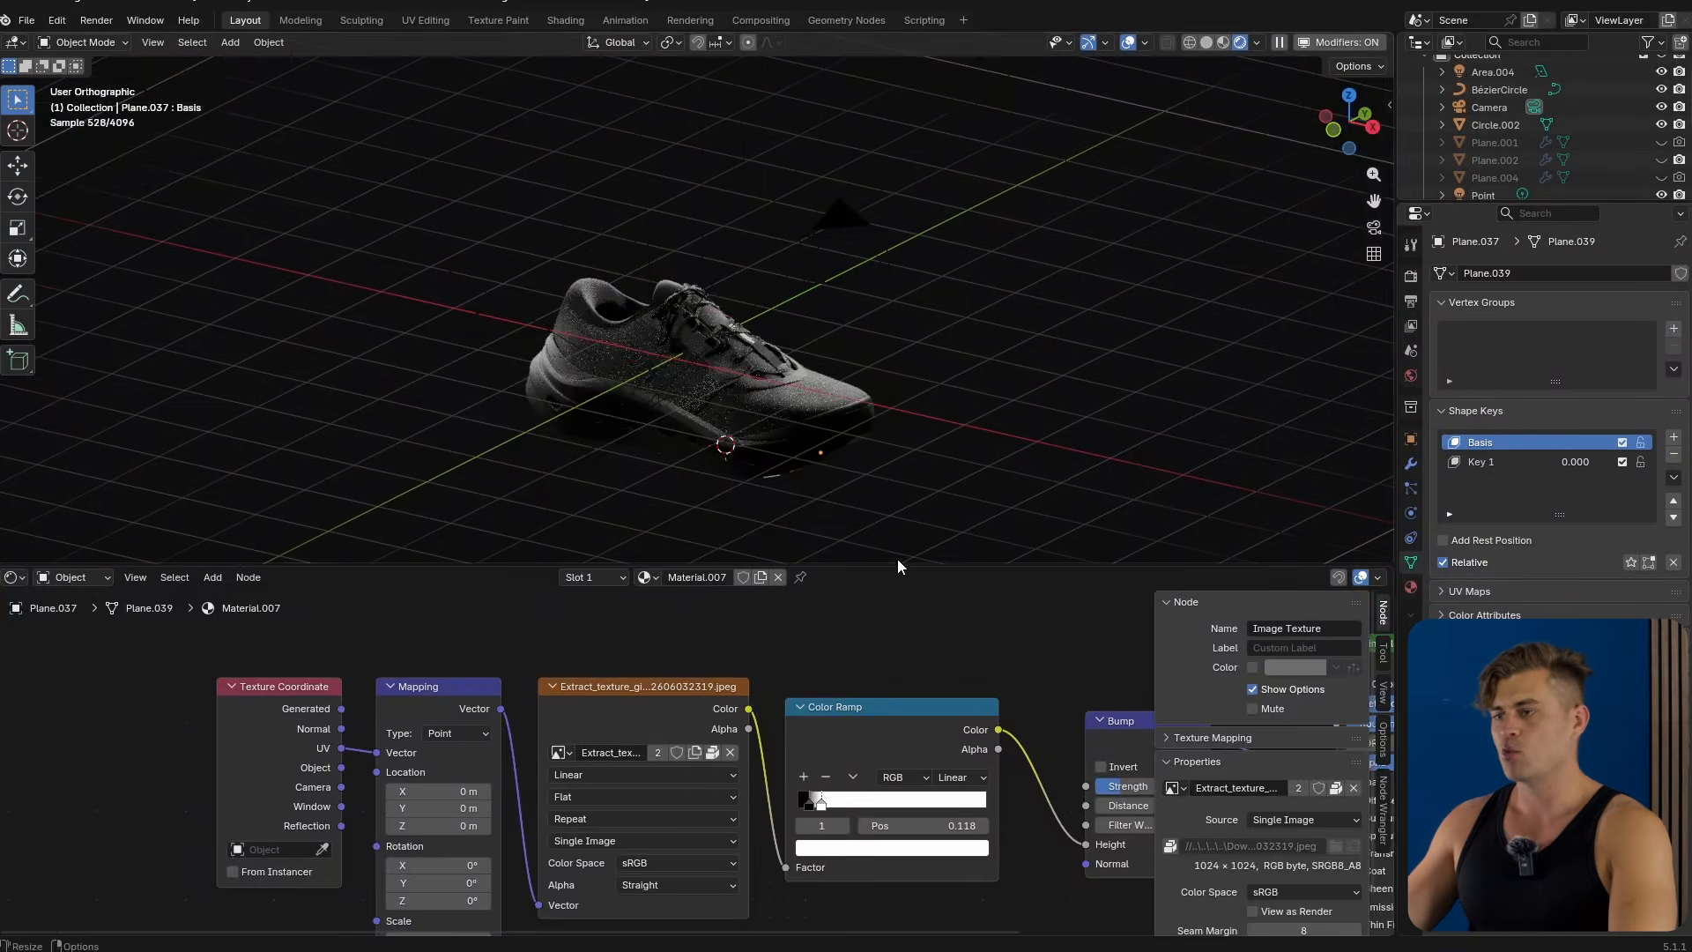
Try raising the upper's Displacement Scale to 0.522 and undo the change.
{"action": "left_click_drag", "start_coordinate": [897, 563], "coordinate": [897, 823]}
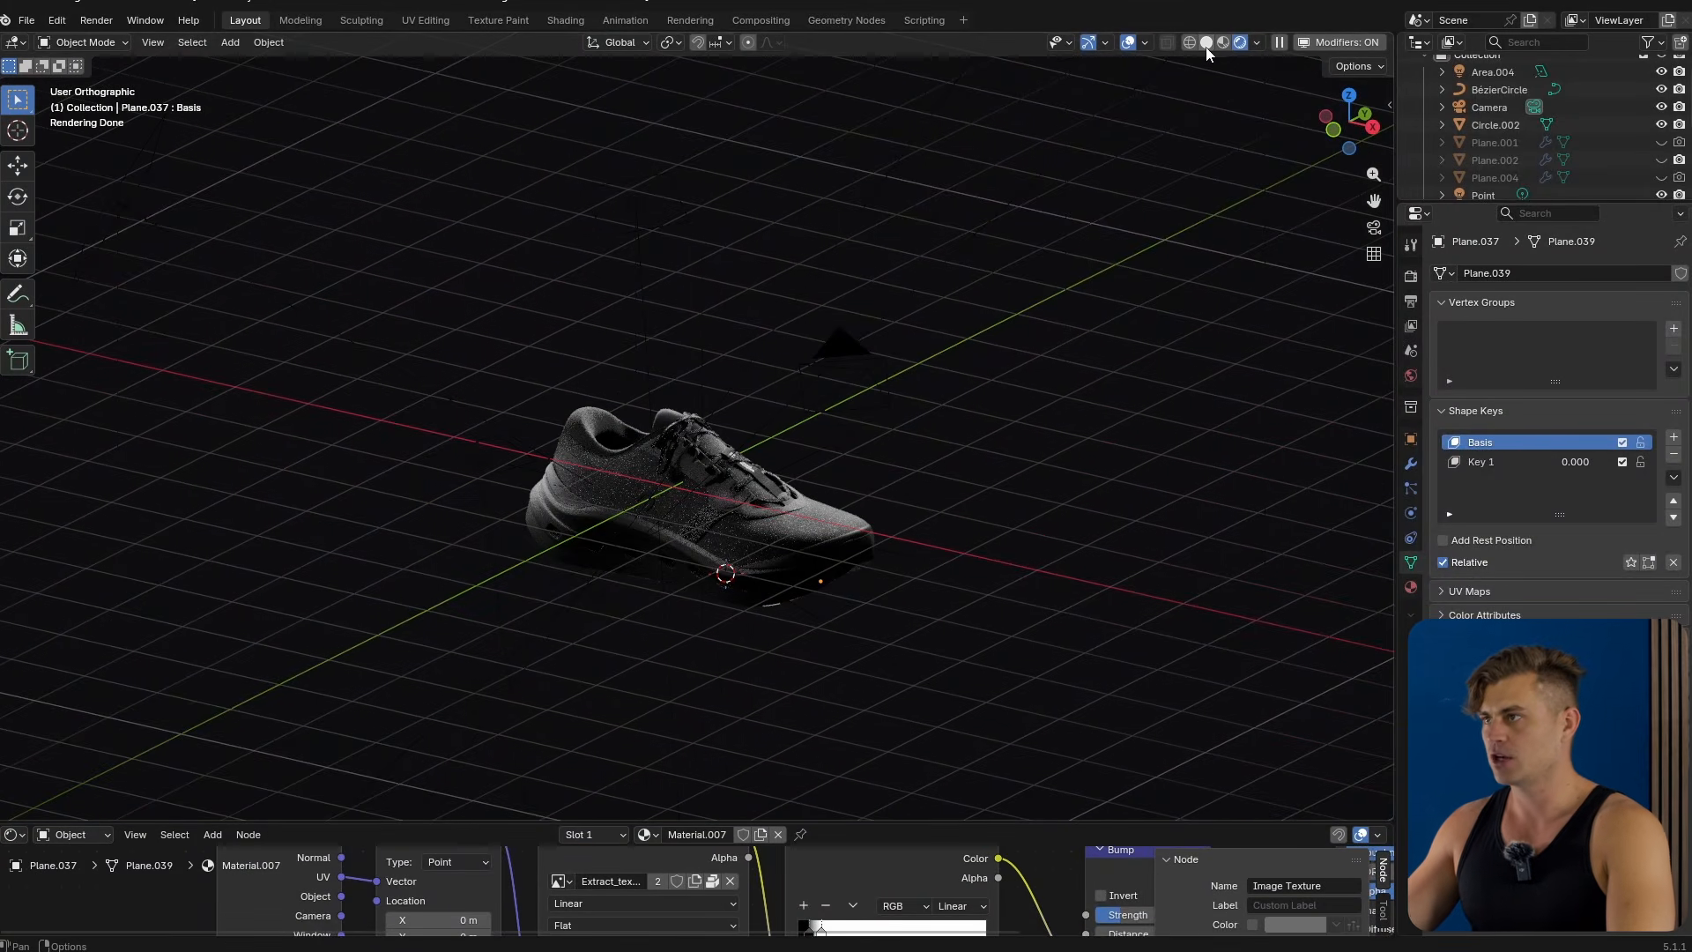
{"action": "scroll", "coordinate": [918, 575], "scroll_direction": "up", "scroll_amount": 10}
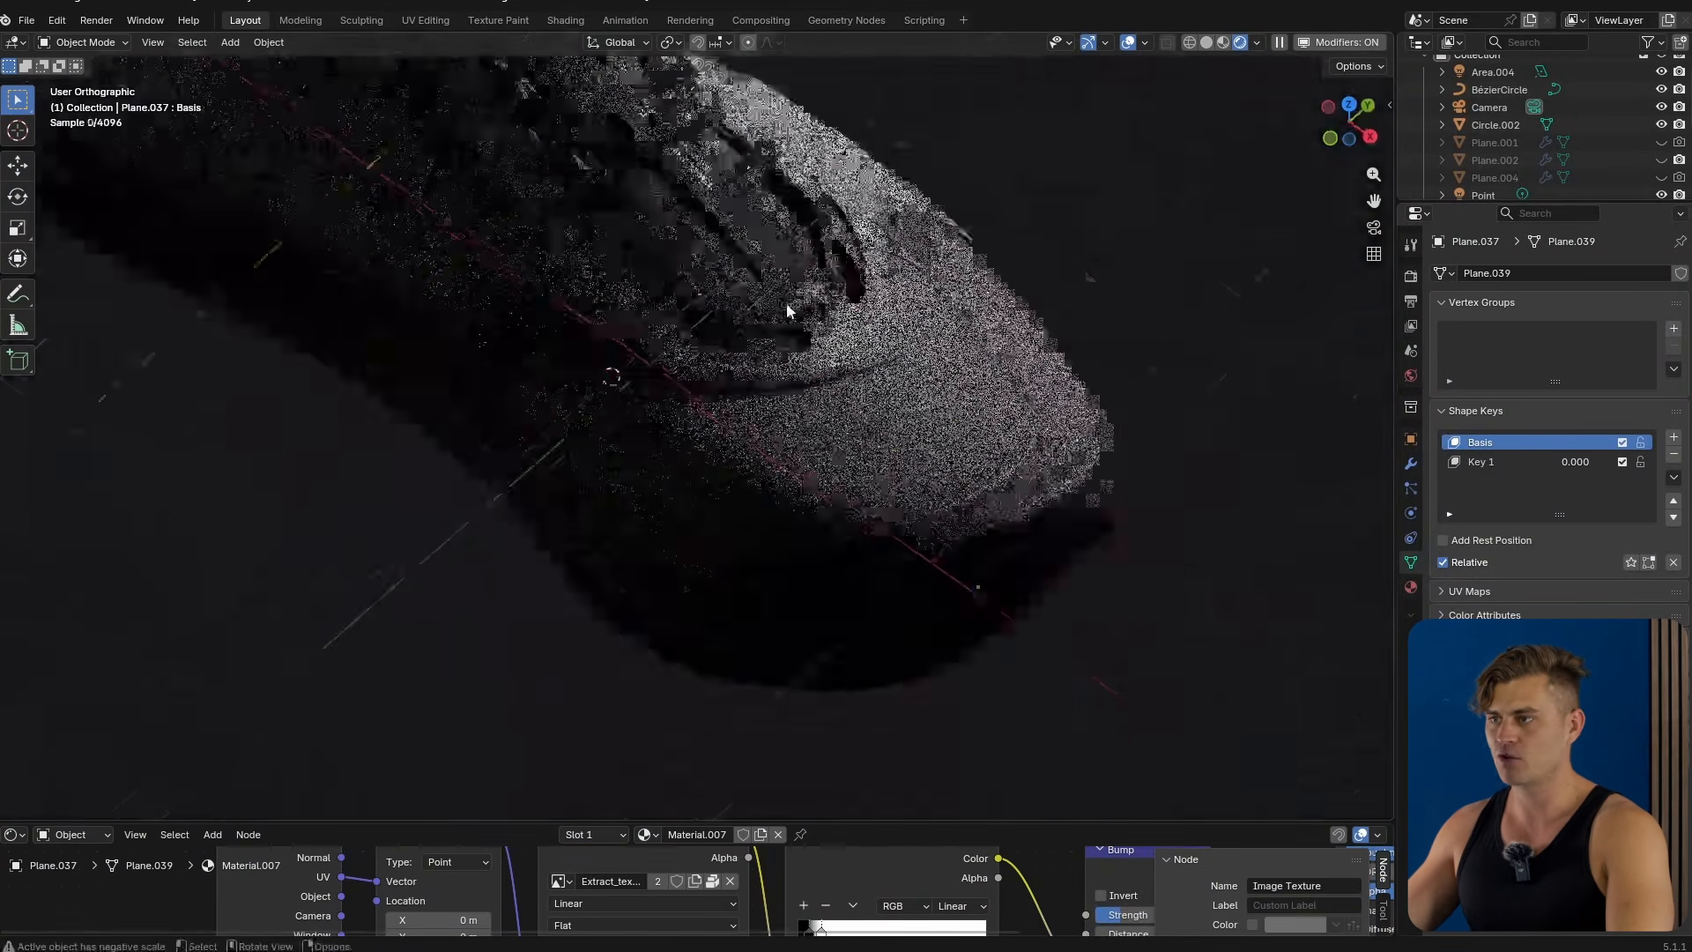
{"action": "left_click", "coordinate": [1035, 393]}
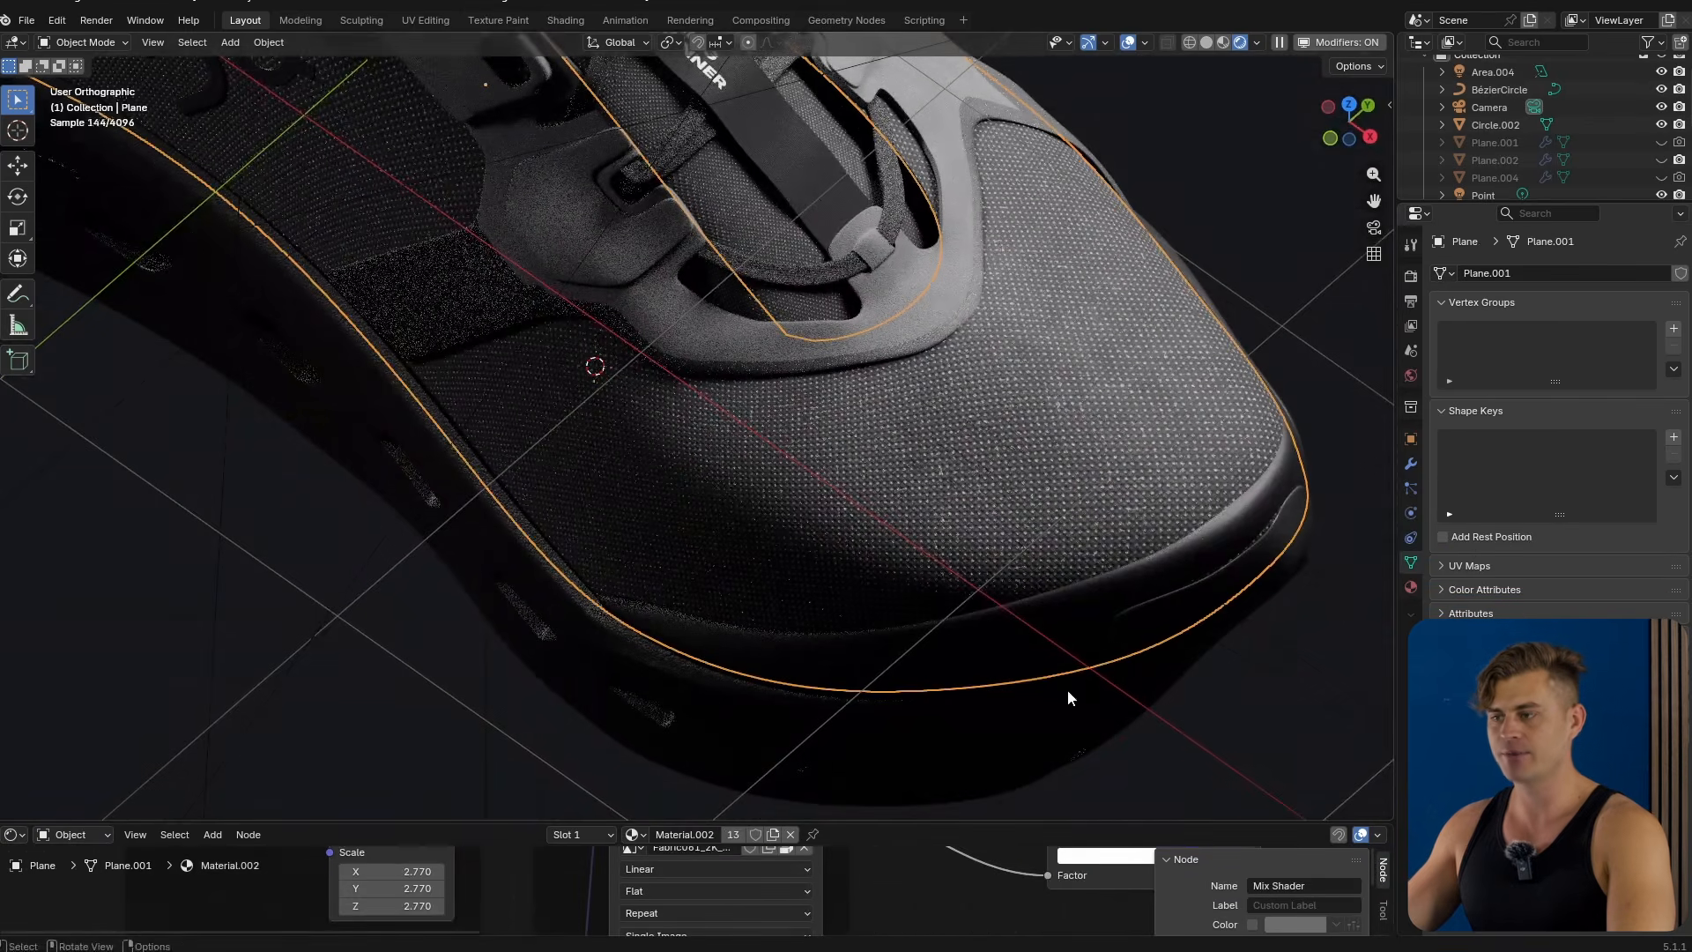
{"action": "left_click_drag", "start_coordinate": [958, 823], "coordinate": [978, 554]}
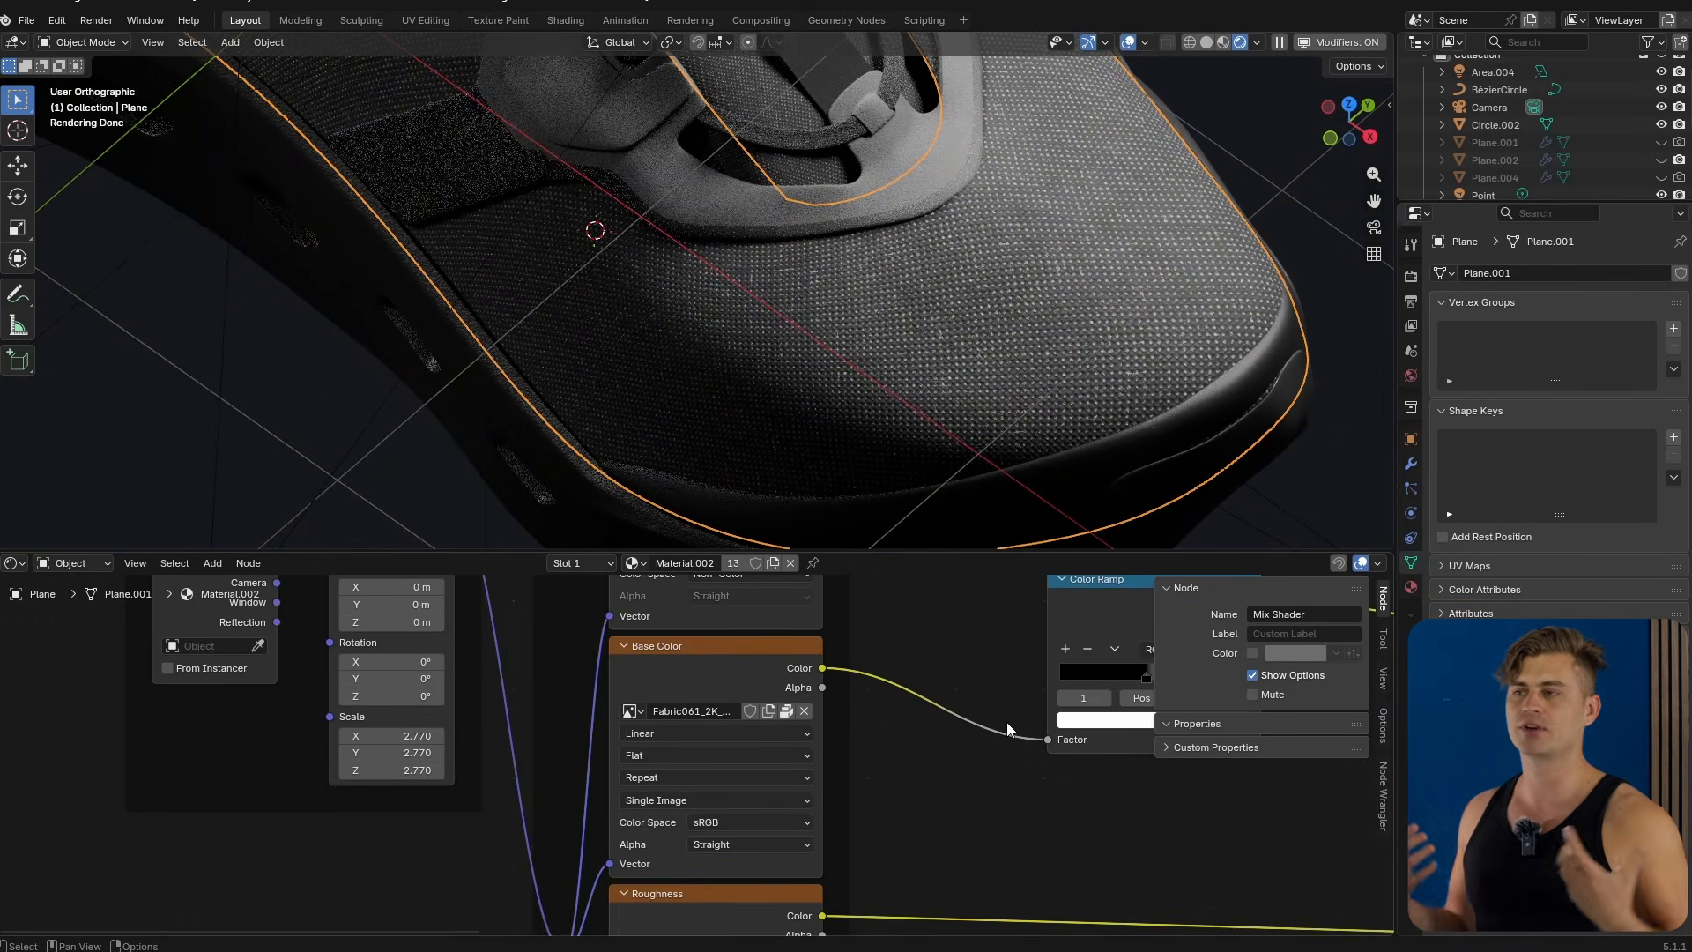
{"action": "scroll", "coordinate": [970, 801], "scroll_direction": "down", "scroll_amount": 6}
{"action": "middle_click_drag", "start_coordinate": [975, 798], "coordinate": [469, 511]}
{"action": "middle_click_drag", "start_coordinate": [929, 895], "coordinate": [141, 854]}
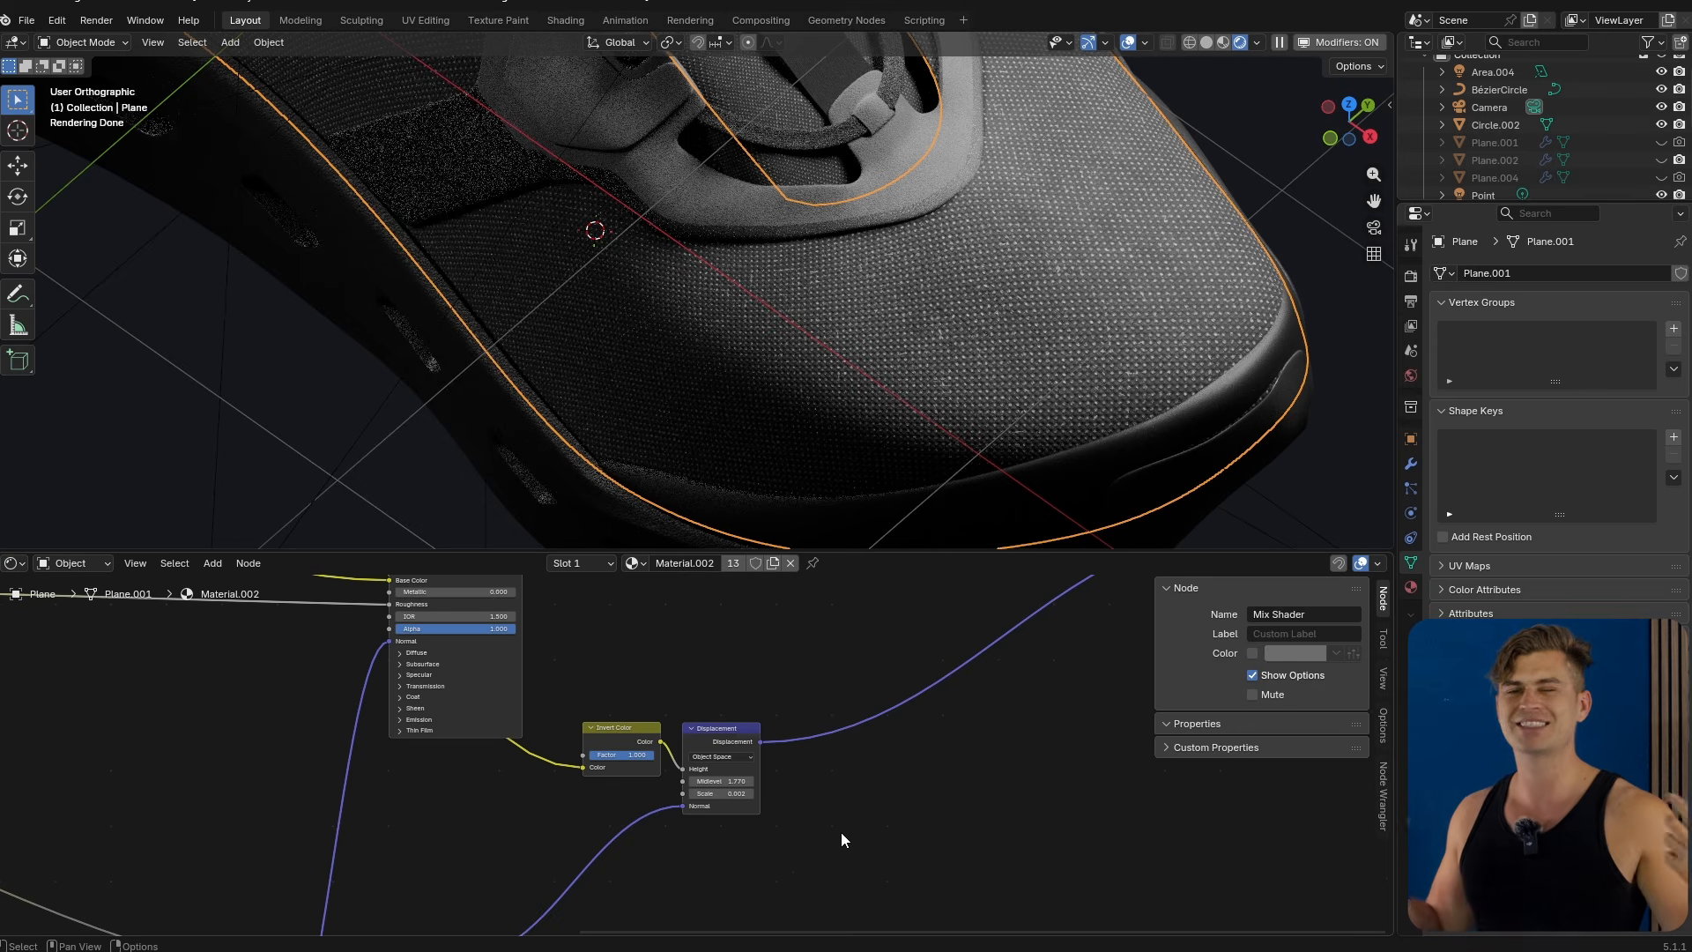
{"action": "scroll", "coordinate": [840, 832], "scroll_direction": "up", "scroll_amount": 5}
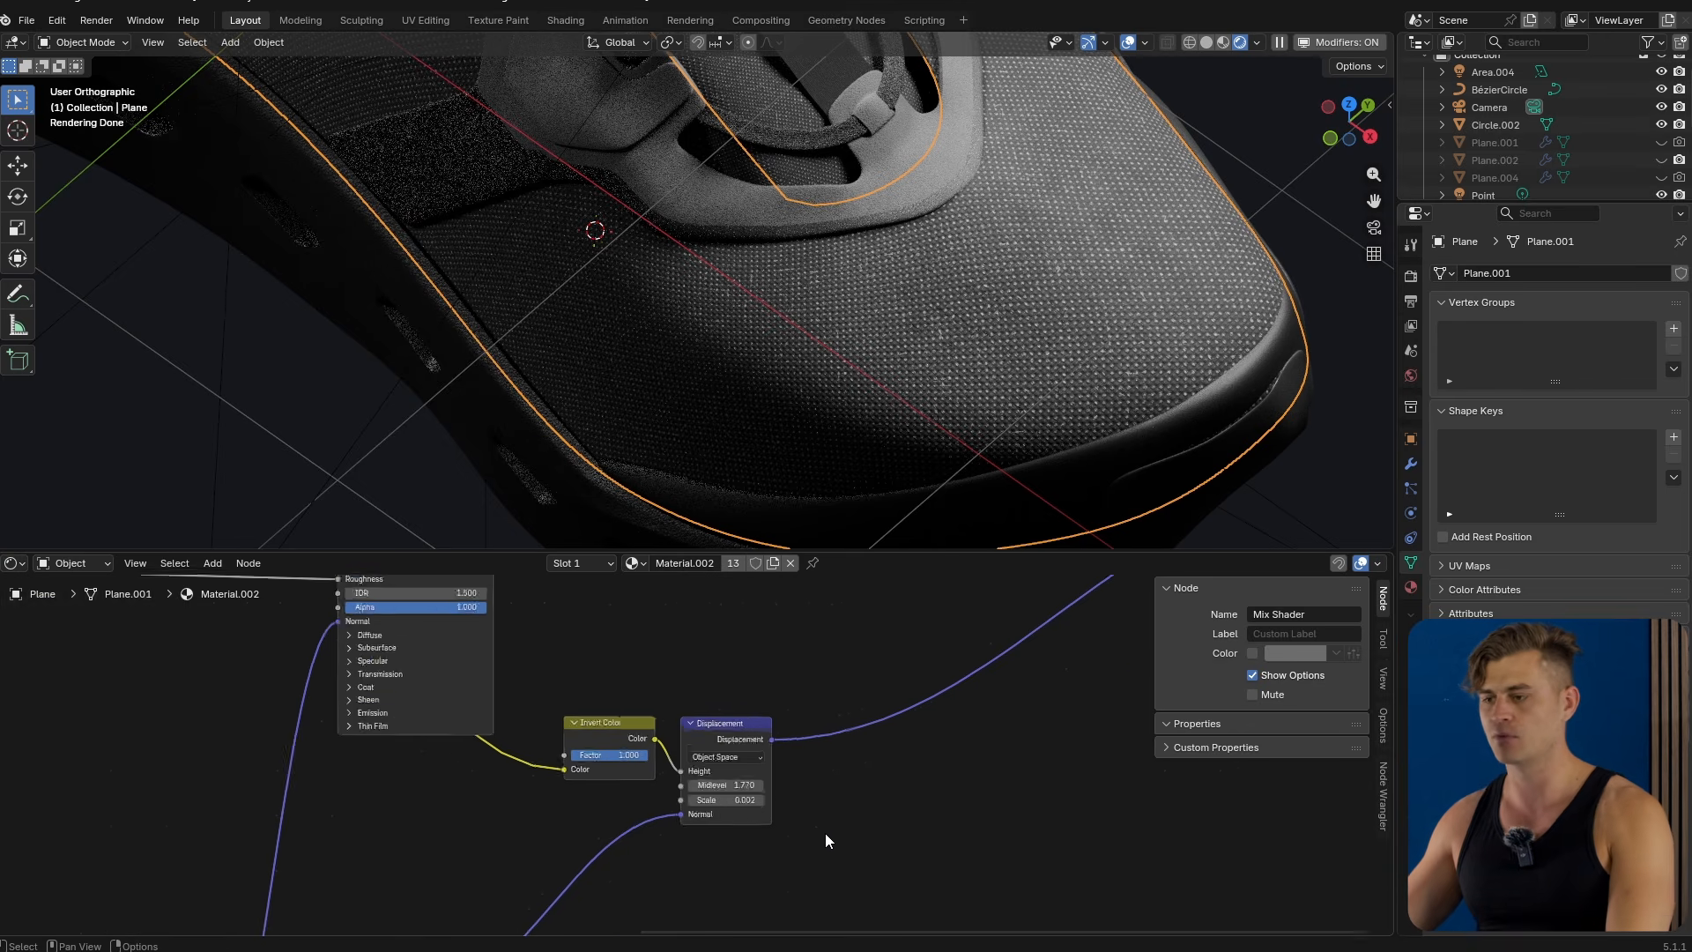
{"action": "left_click_drag", "start_coordinate": [808, 872], "coordinate": [930, 872]}
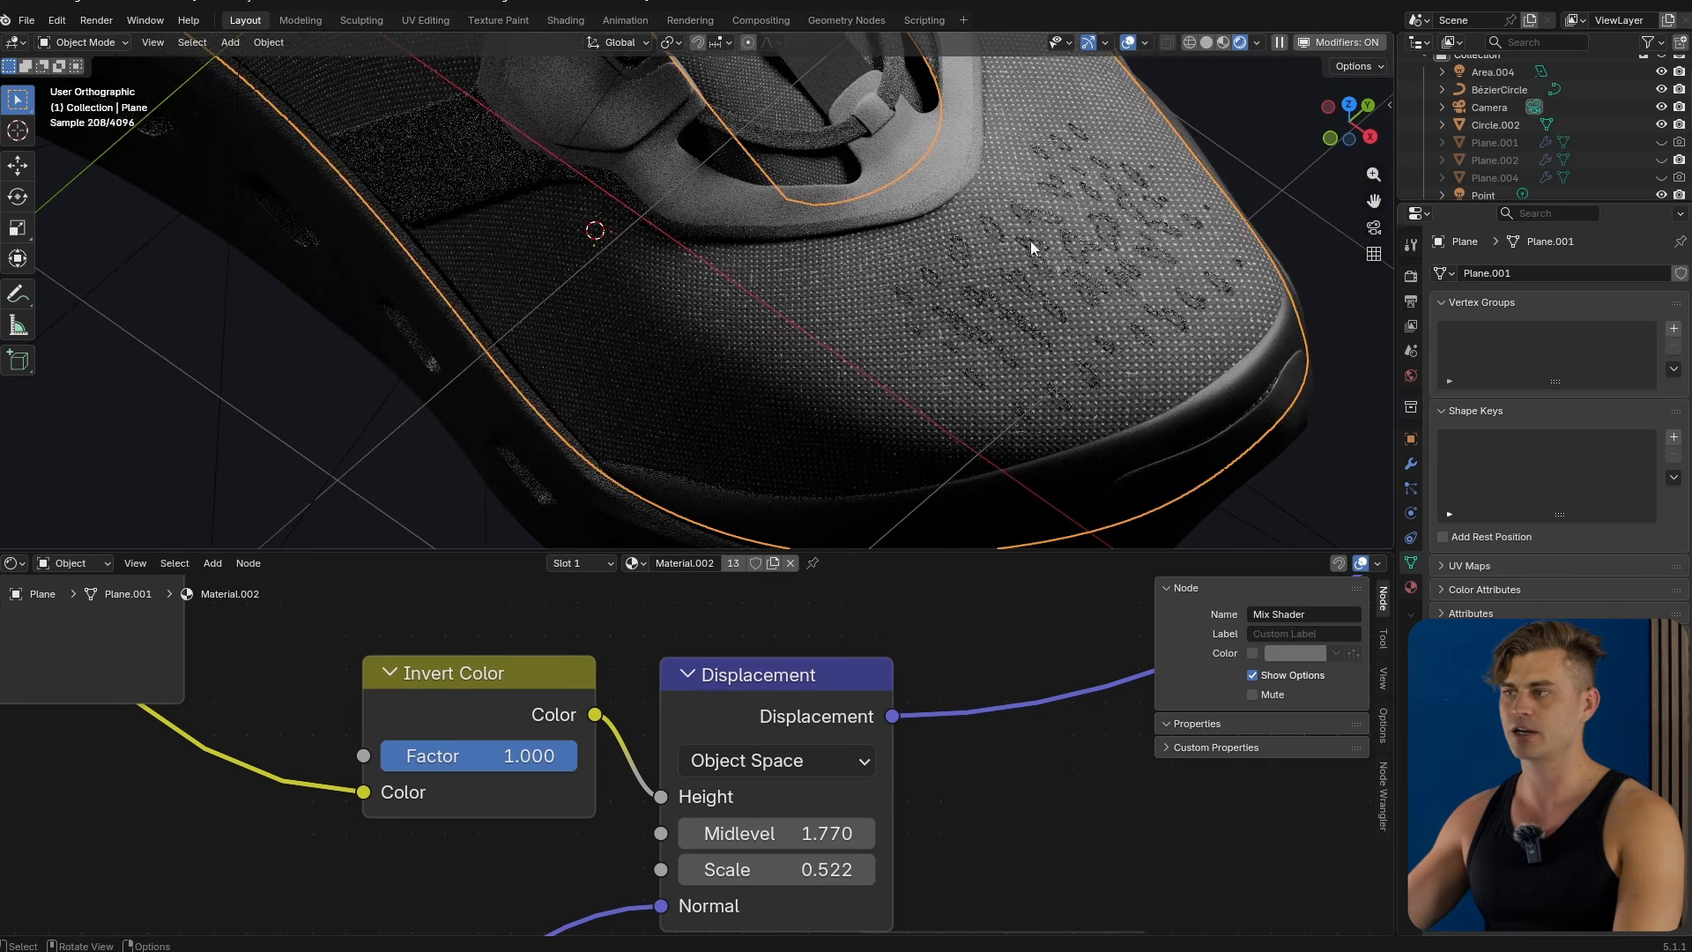
{"action": "key", "text": "ctrl+z"}
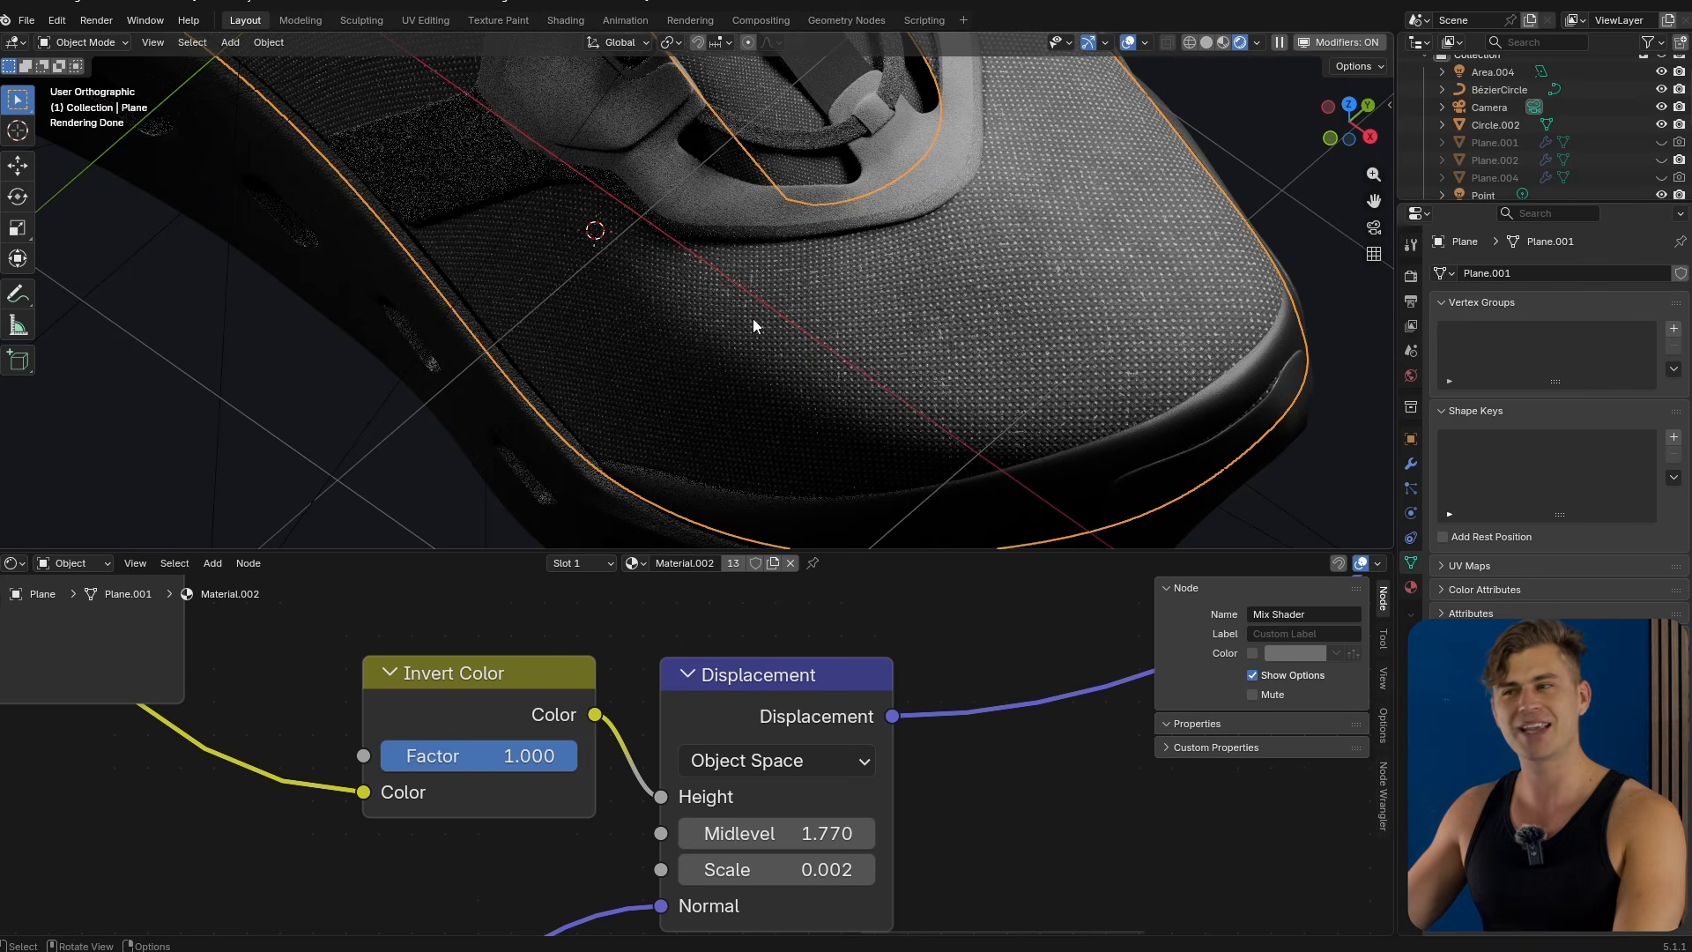
Pan across the upper's material node tree to review its texture and mapping groups.
{"action": "scroll", "coordinate": [786, 250], "scroll_direction": "down", "scroll_amount": 6}
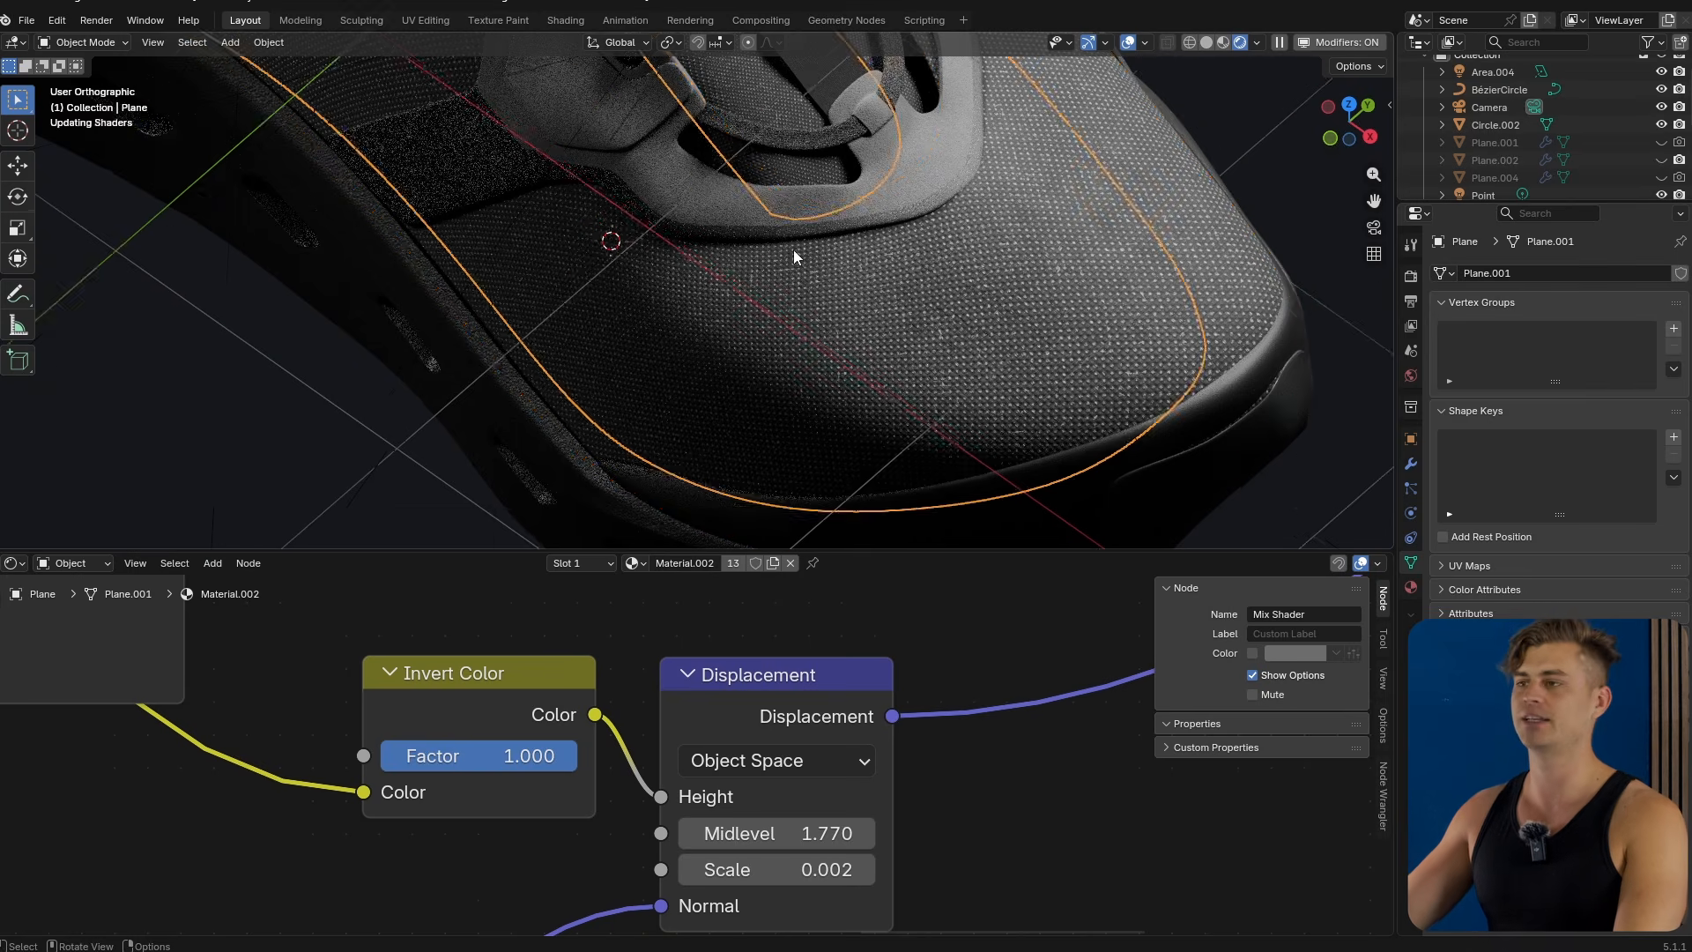
{"action": "scroll", "coordinate": [724, 699], "scroll_direction": "down", "scroll_amount": 2}
{"action": "scroll", "coordinate": [724, 698], "scroll_direction": "down", "scroll_amount": 7}
{"action": "middle_click_drag", "start_coordinate": [501, 652], "coordinate": [793, 758]}
{"action": "middle_click_drag", "start_coordinate": [430, 664], "coordinate": [872, 827]}
{"action": "scroll", "coordinate": [616, 687], "scroll_direction": "down", "scroll_amount": 1}
{"action": "middle_click_drag", "start_coordinate": [616, 687], "coordinate": [1038, 891]}
{"action": "middle_click_drag", "start_coordinate": [822, 649], "coordinate": [838, 737]}
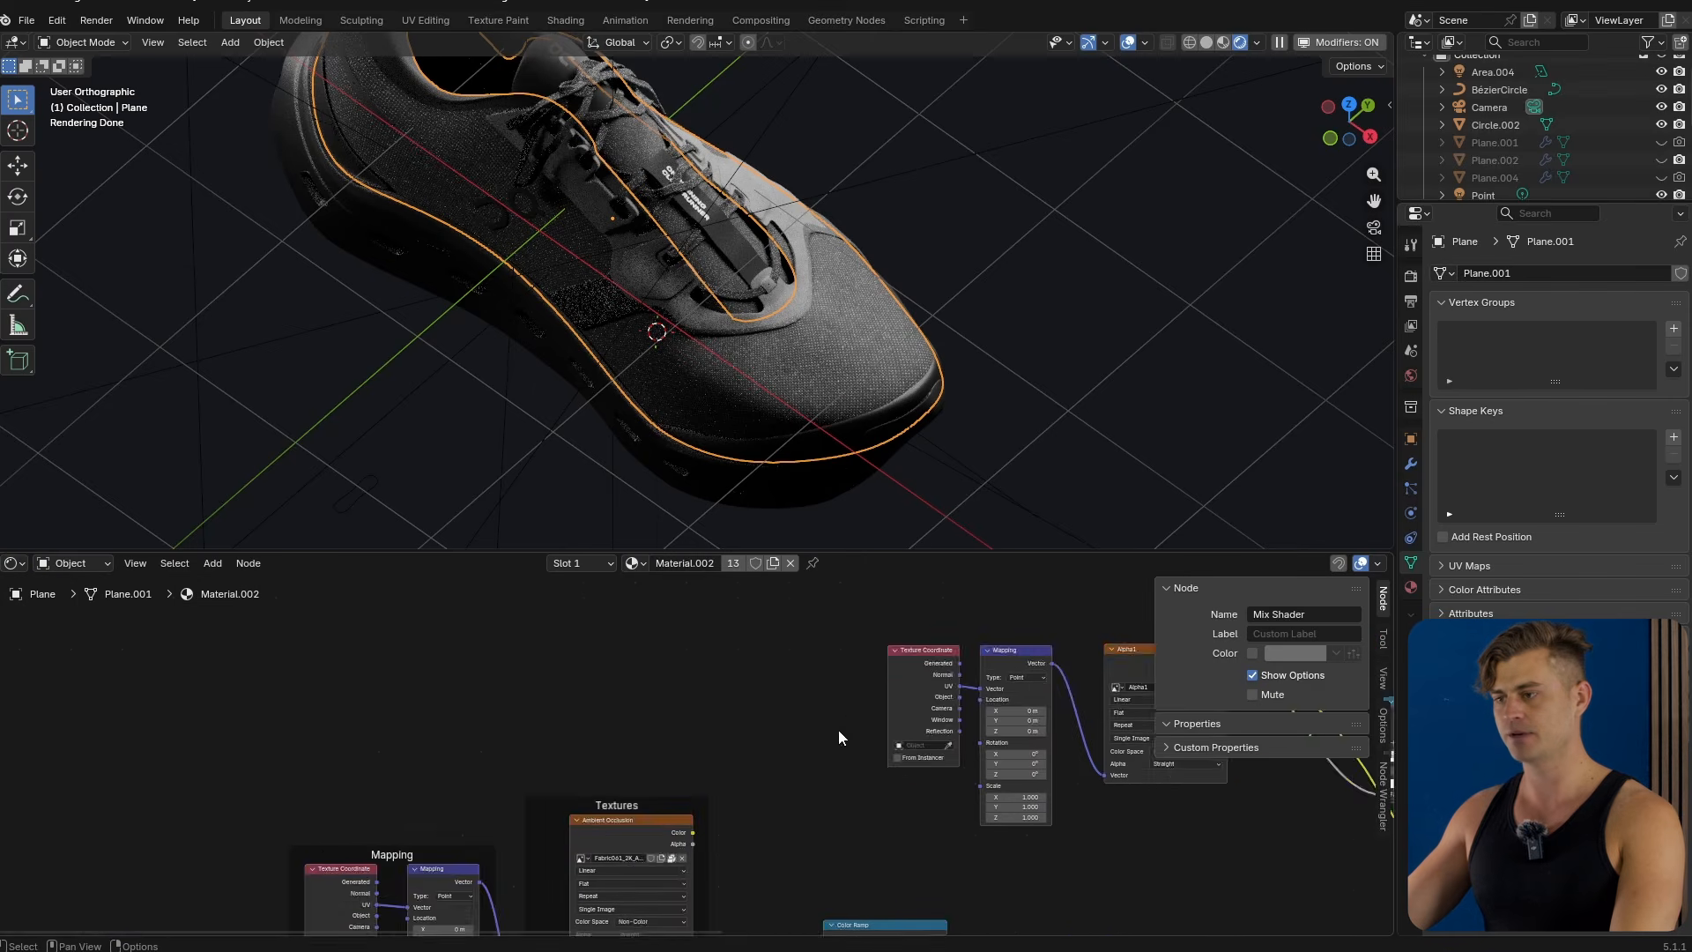
Try adding an Image Texture node to the upper's material and delete it again.
{"action": "scroll", "coordinate": [828, 759], "scroll_direction": "up", "scroll_amount": 6}
{"action": "middle_click_drag", "start_coordinate": [1075, 688], "coordinate": [583, 720]}
{"action": "scroll", "coordinate": [691, 722], "scroll_direction": "up", "scroll_amount": 2}
{"action": "middle_click_drag", "start_coordinate": [575, 585], "coordinate": [683, 683]}
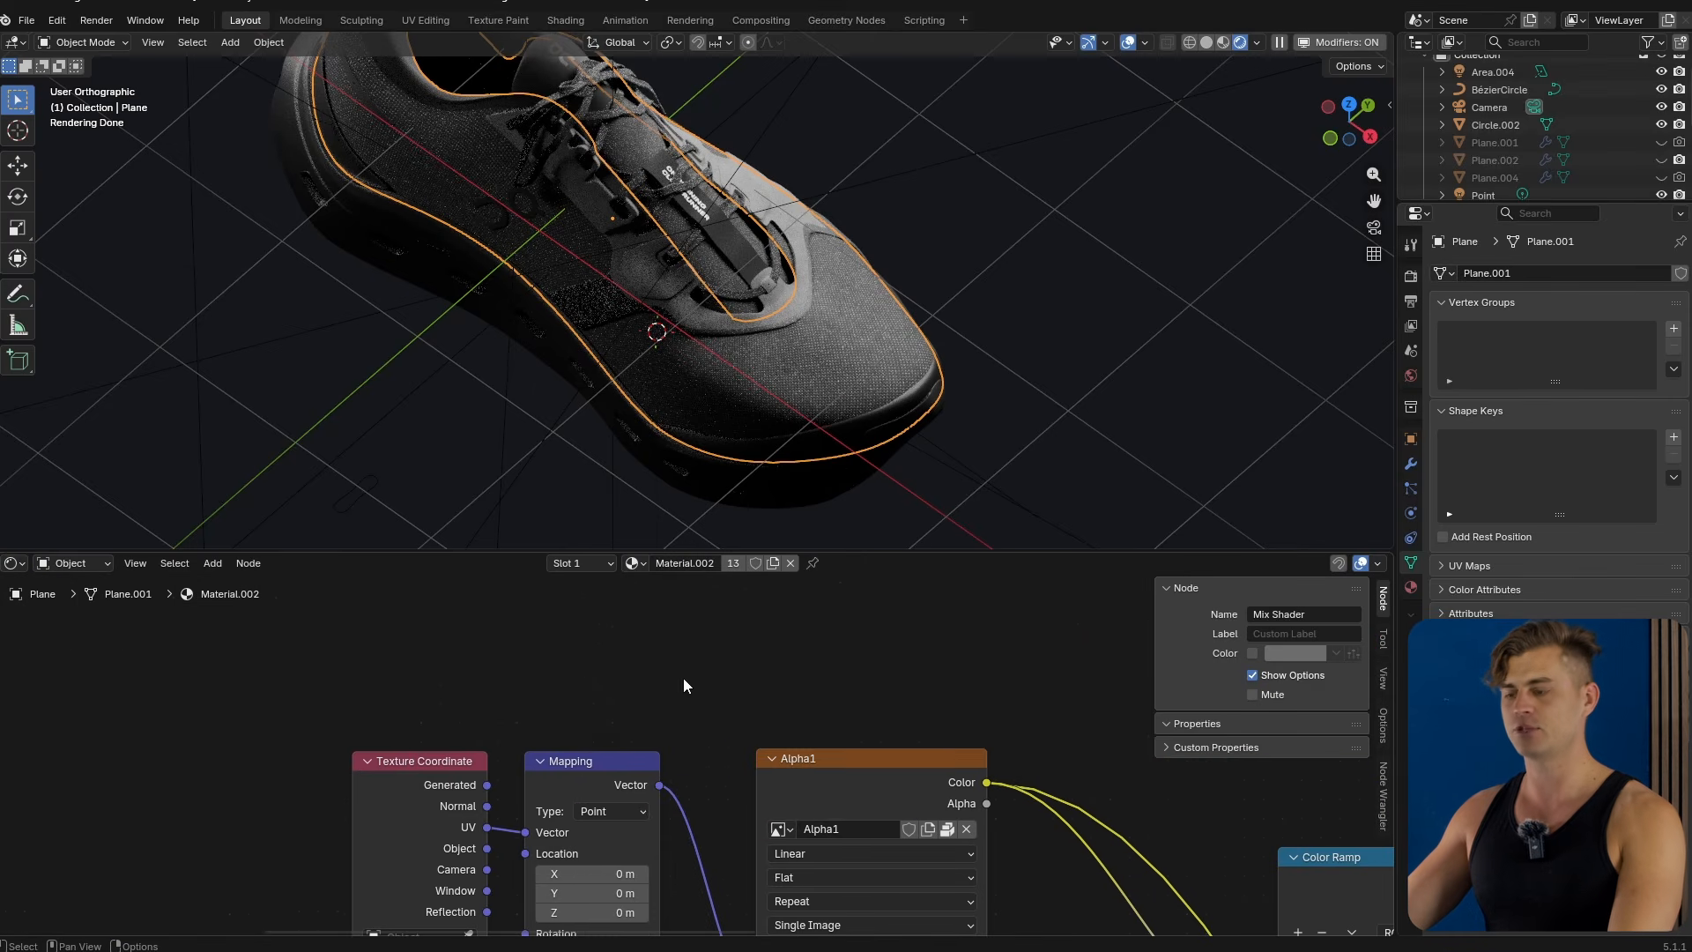
{"action": "key", "text": "shift+a"}
{"action": "type", "text": "image t"}
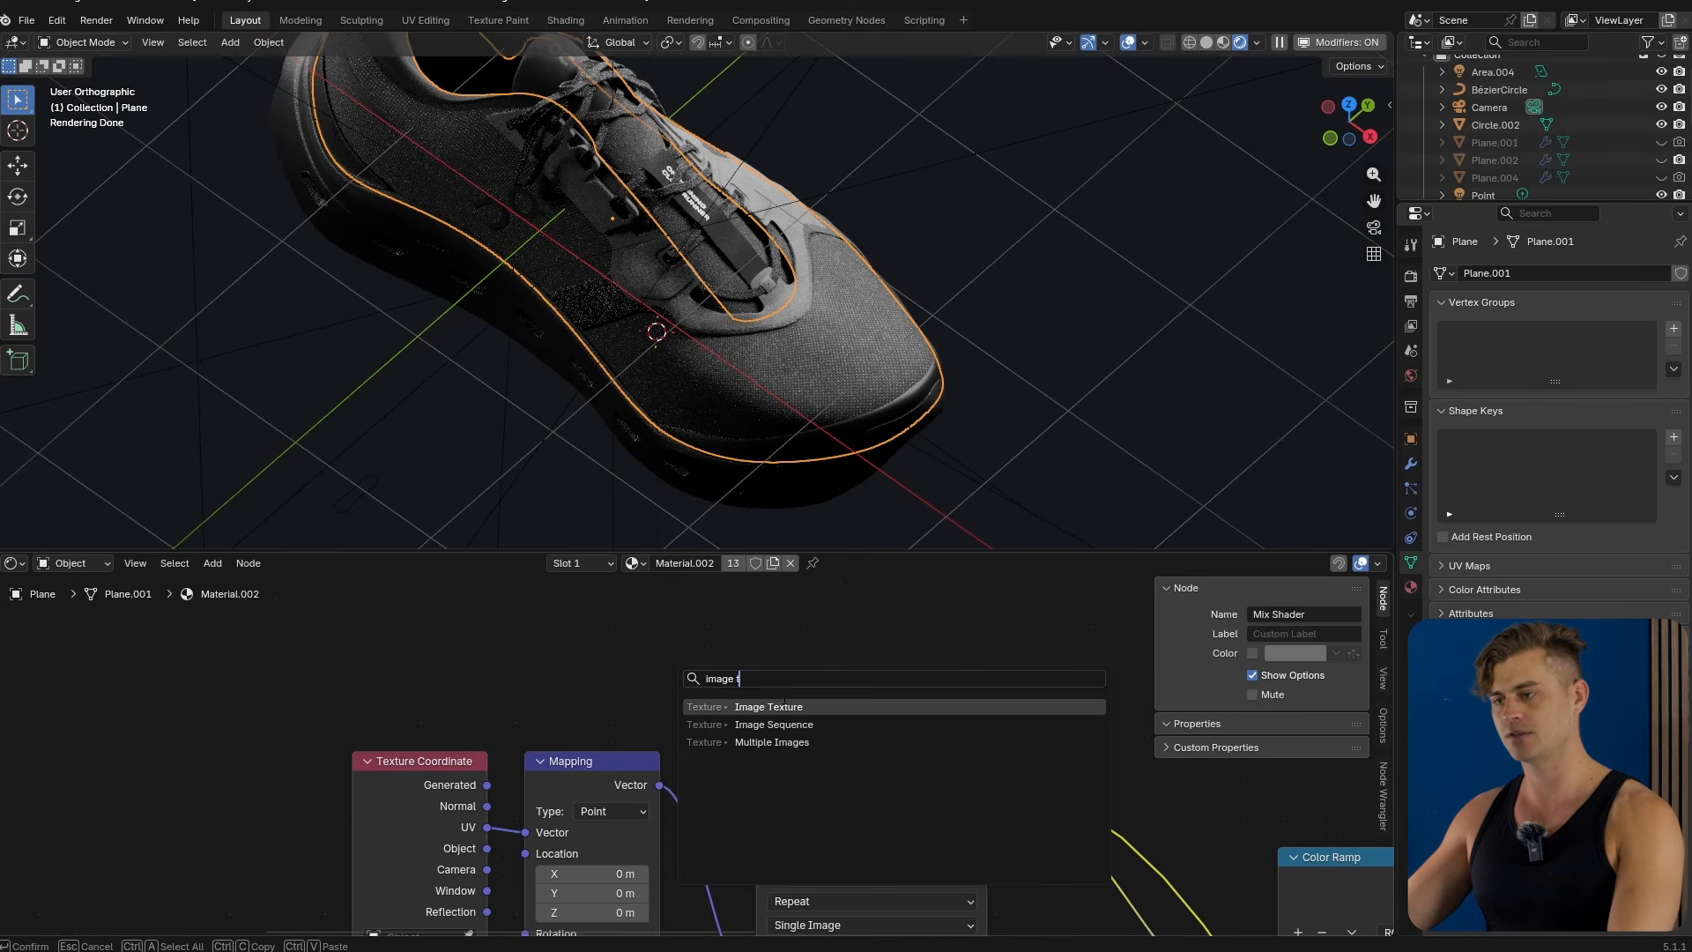
{"action": "key", "text": "Return"}
{"action": "left_click", "coordinate": [768, 733]}
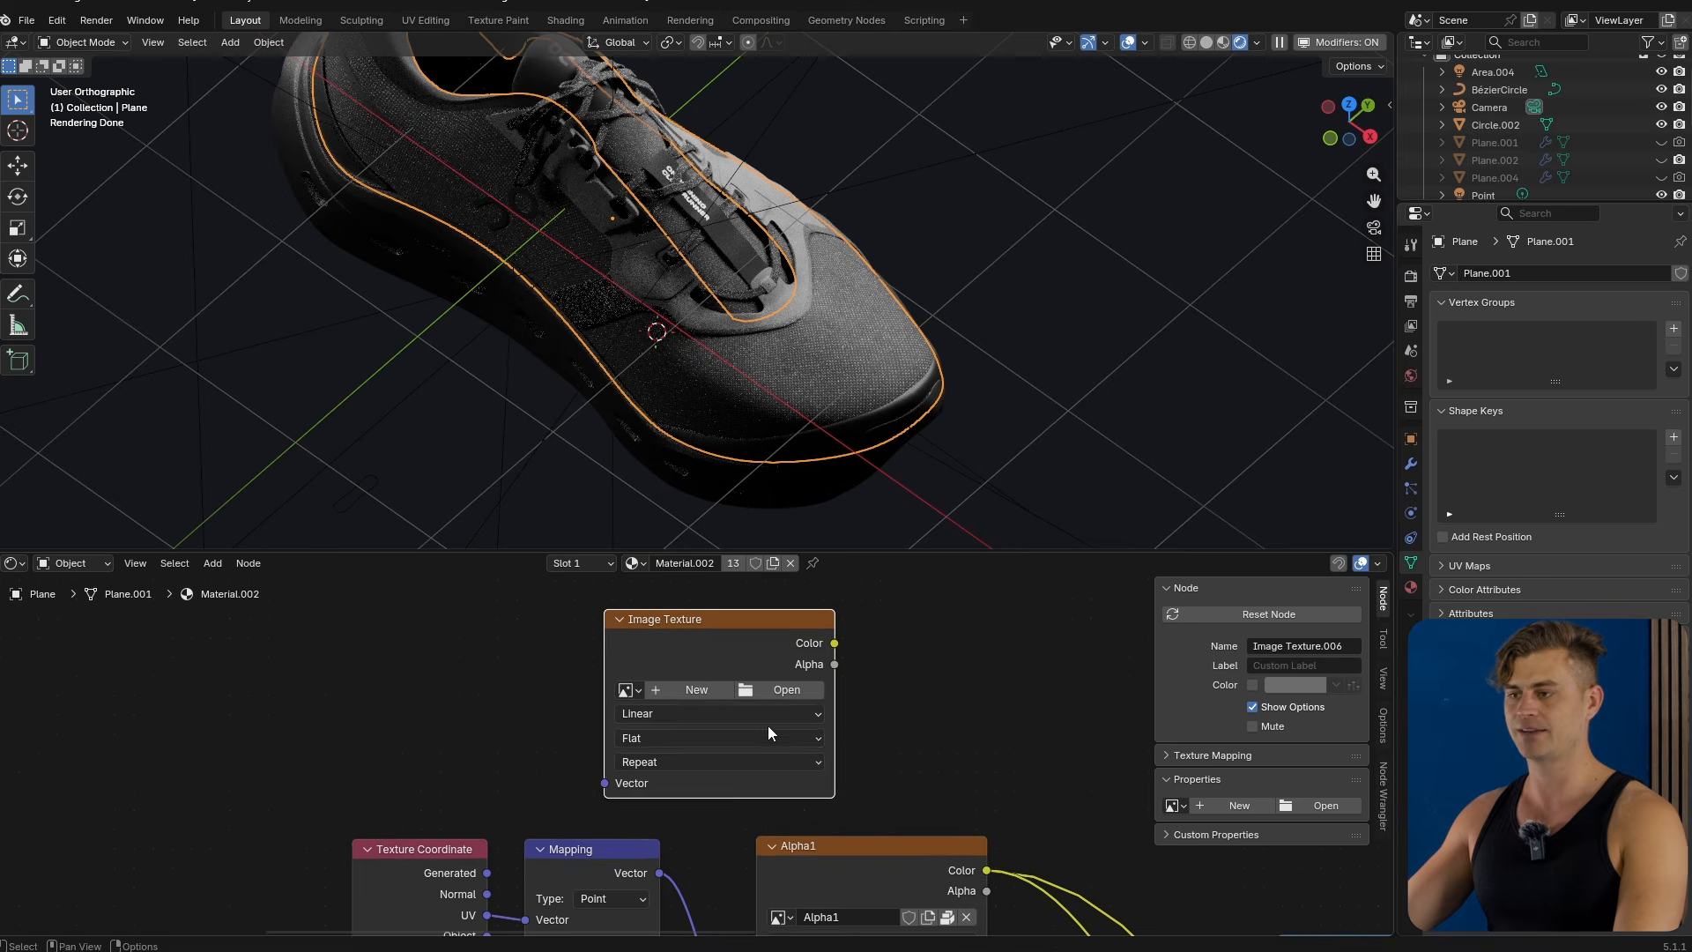
{"action": "left_click", "coordinate": [691, 689]}
{"action": "key", "text": "Escape"}
{"action": "key", "text": "Escape"}
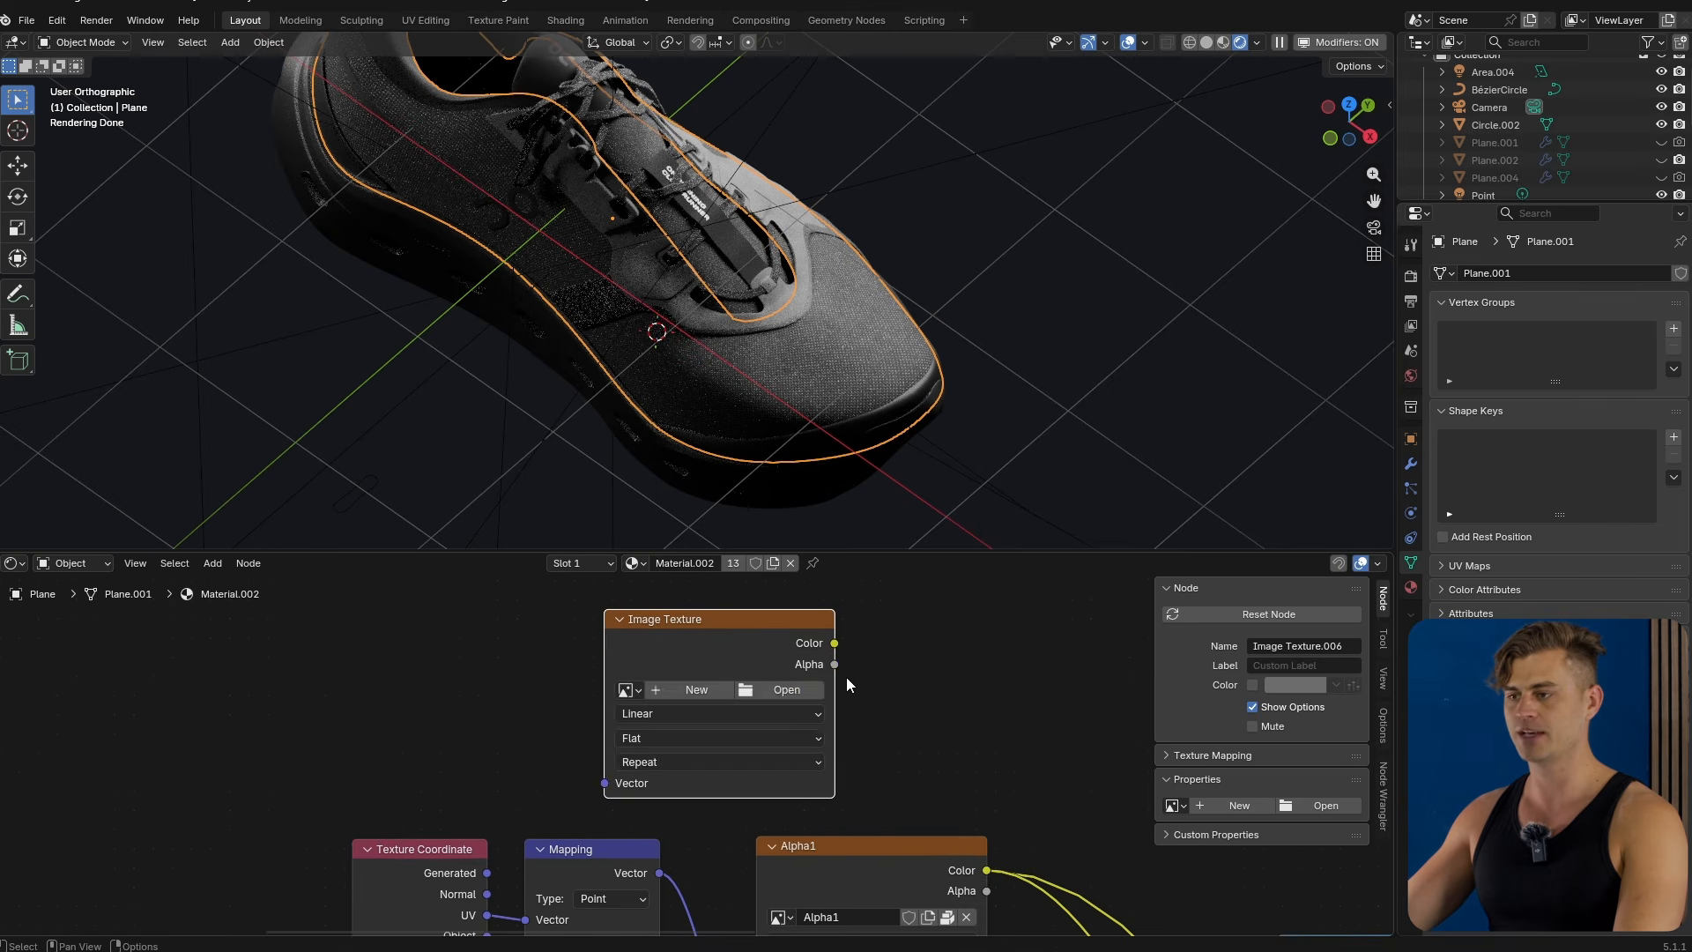
{"action": "key", "text": "x"}
Select the Alpha1 image texture node and switch to the Texture Paint workspace.
{"action": "middle_click_drag", "start_coordinate": [872, 843], "coordinate": [429, 587]}
{"action": "left_click", "coordinate": [796, 738]}
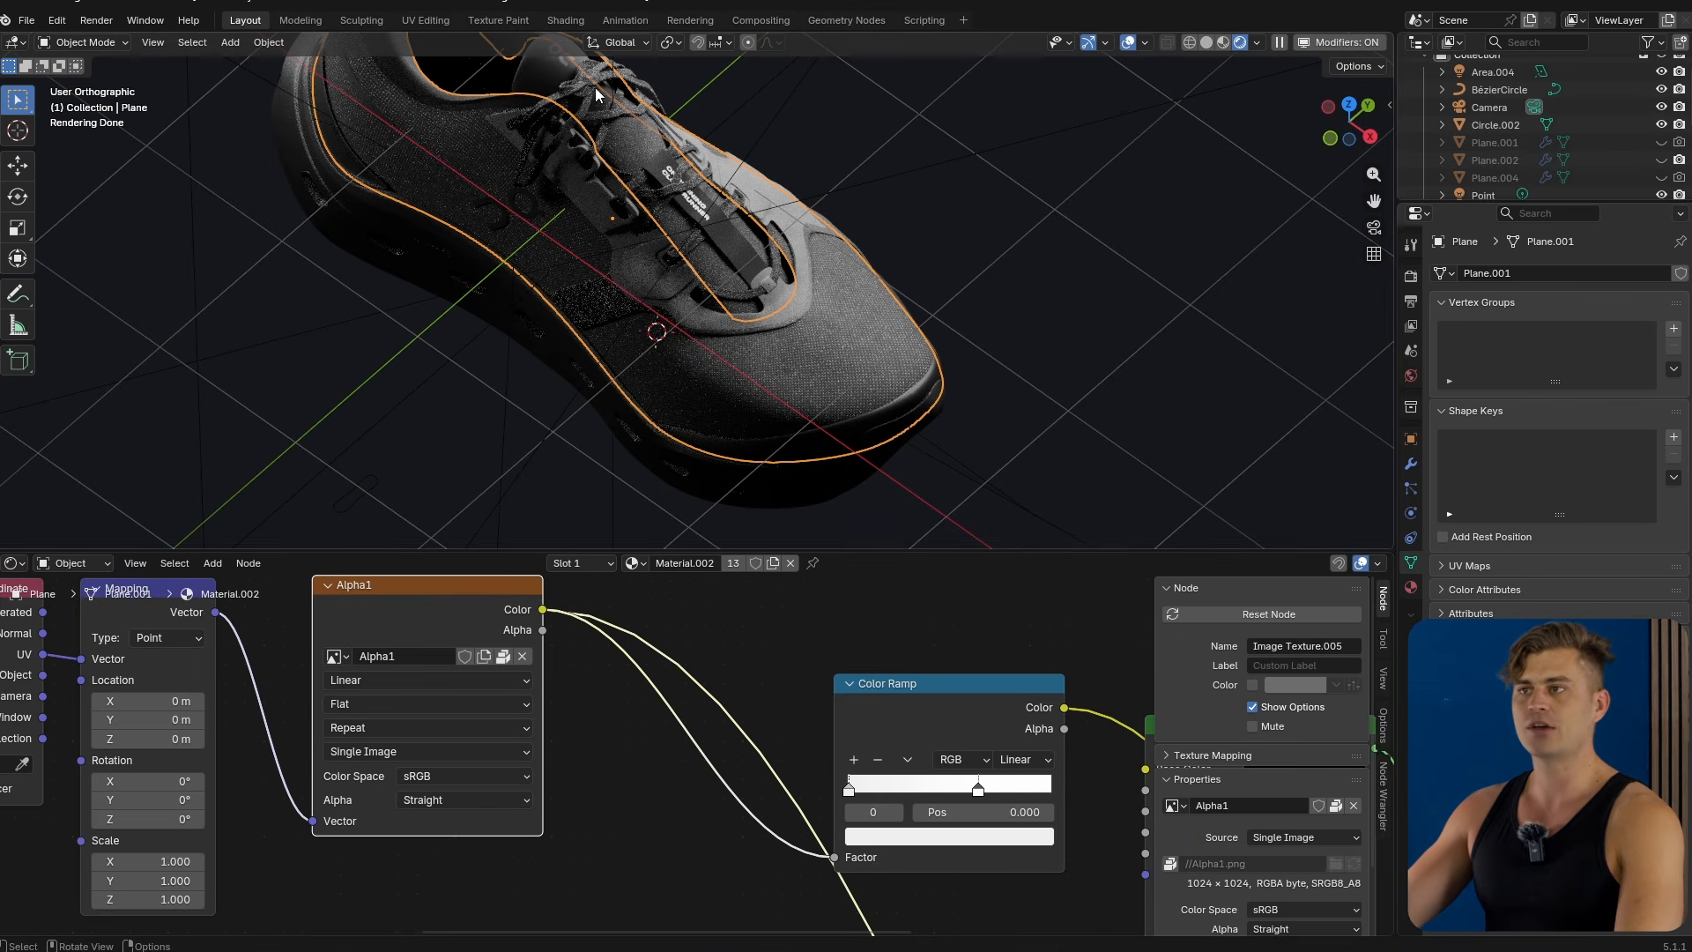
{"action": "left_click", "coordinate": [498, 21]}
{"action": "scroll", "coordinate": [1482, 442], "scroll_direction": "up", "scroll_amount": 8}
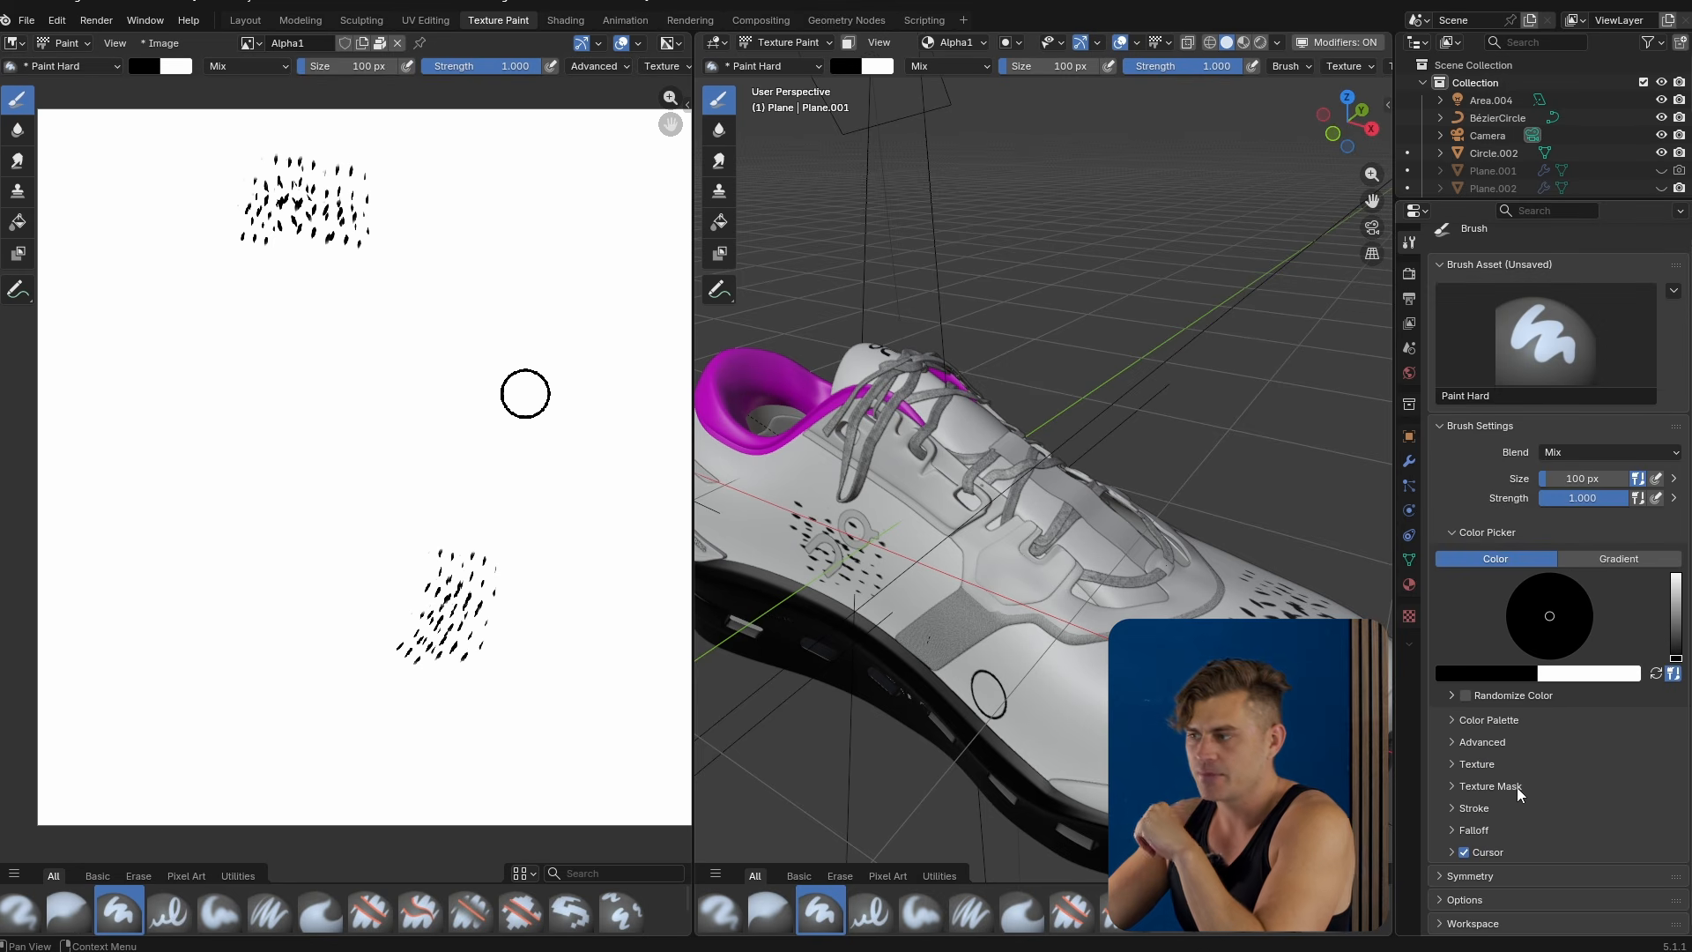
Create a new brush texture mask and load the image Circle For Insta360 (texture) 2.png into it.
{"action": "left_click", "coordinate": [1519, 786]}
{"action": "scroll", "coordinate": [1536, 828], "scroll_direction": "down", "scroll_amount": 8}
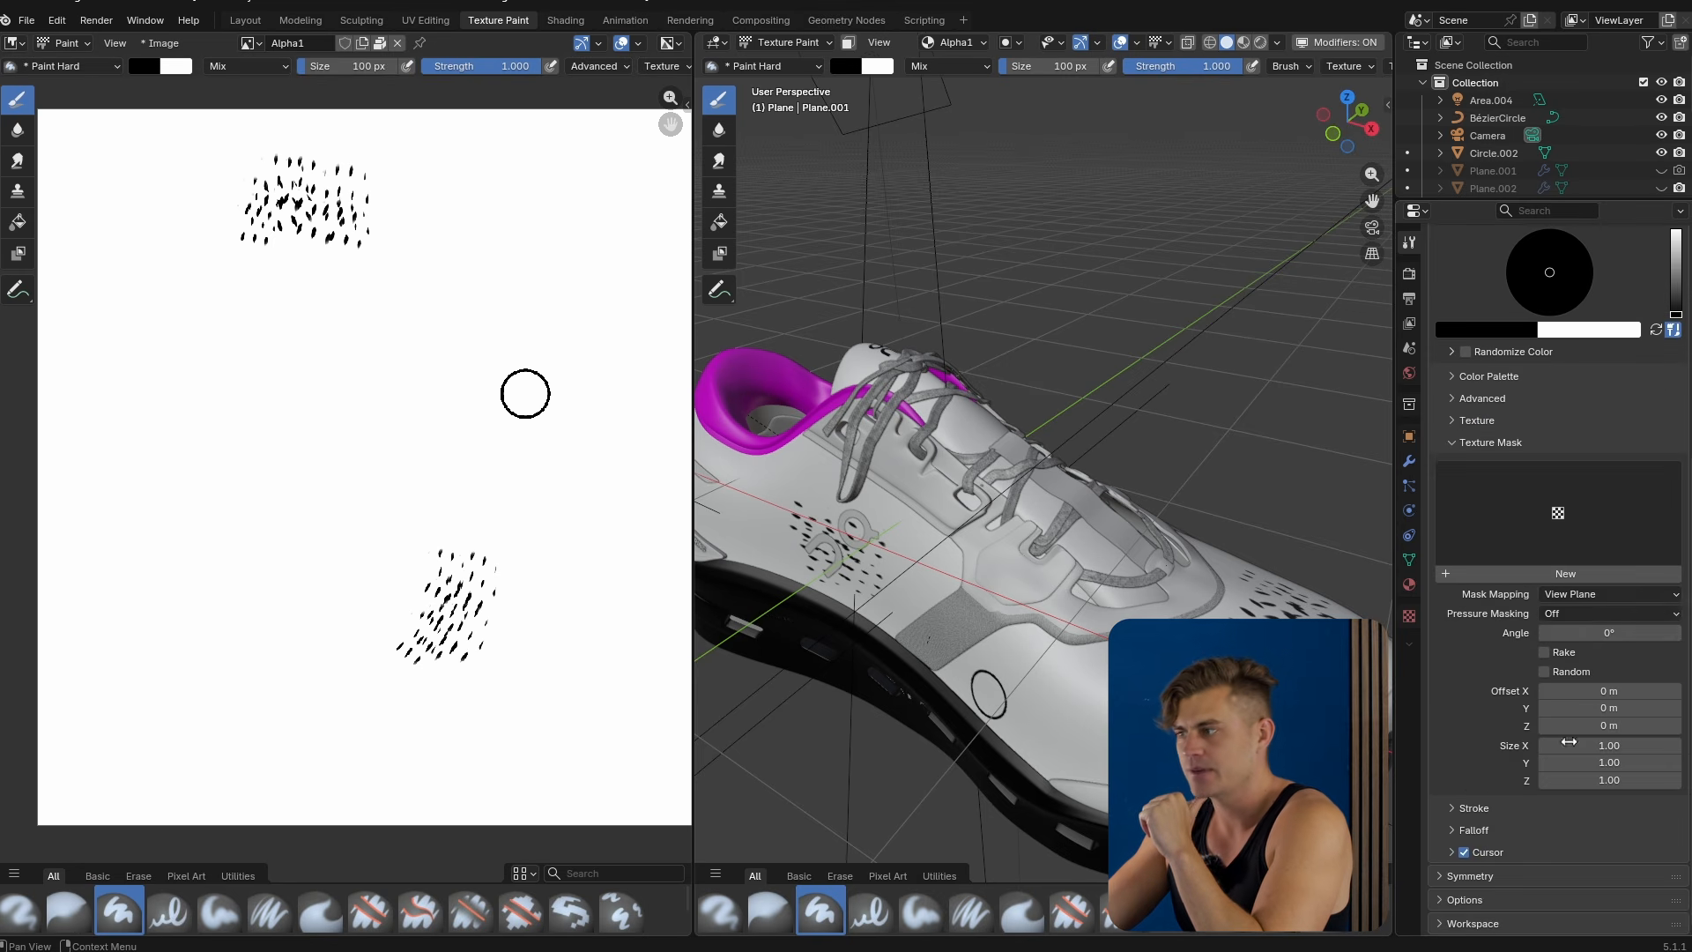
{"action": "left_click", "coordinate": [1565, 574]}
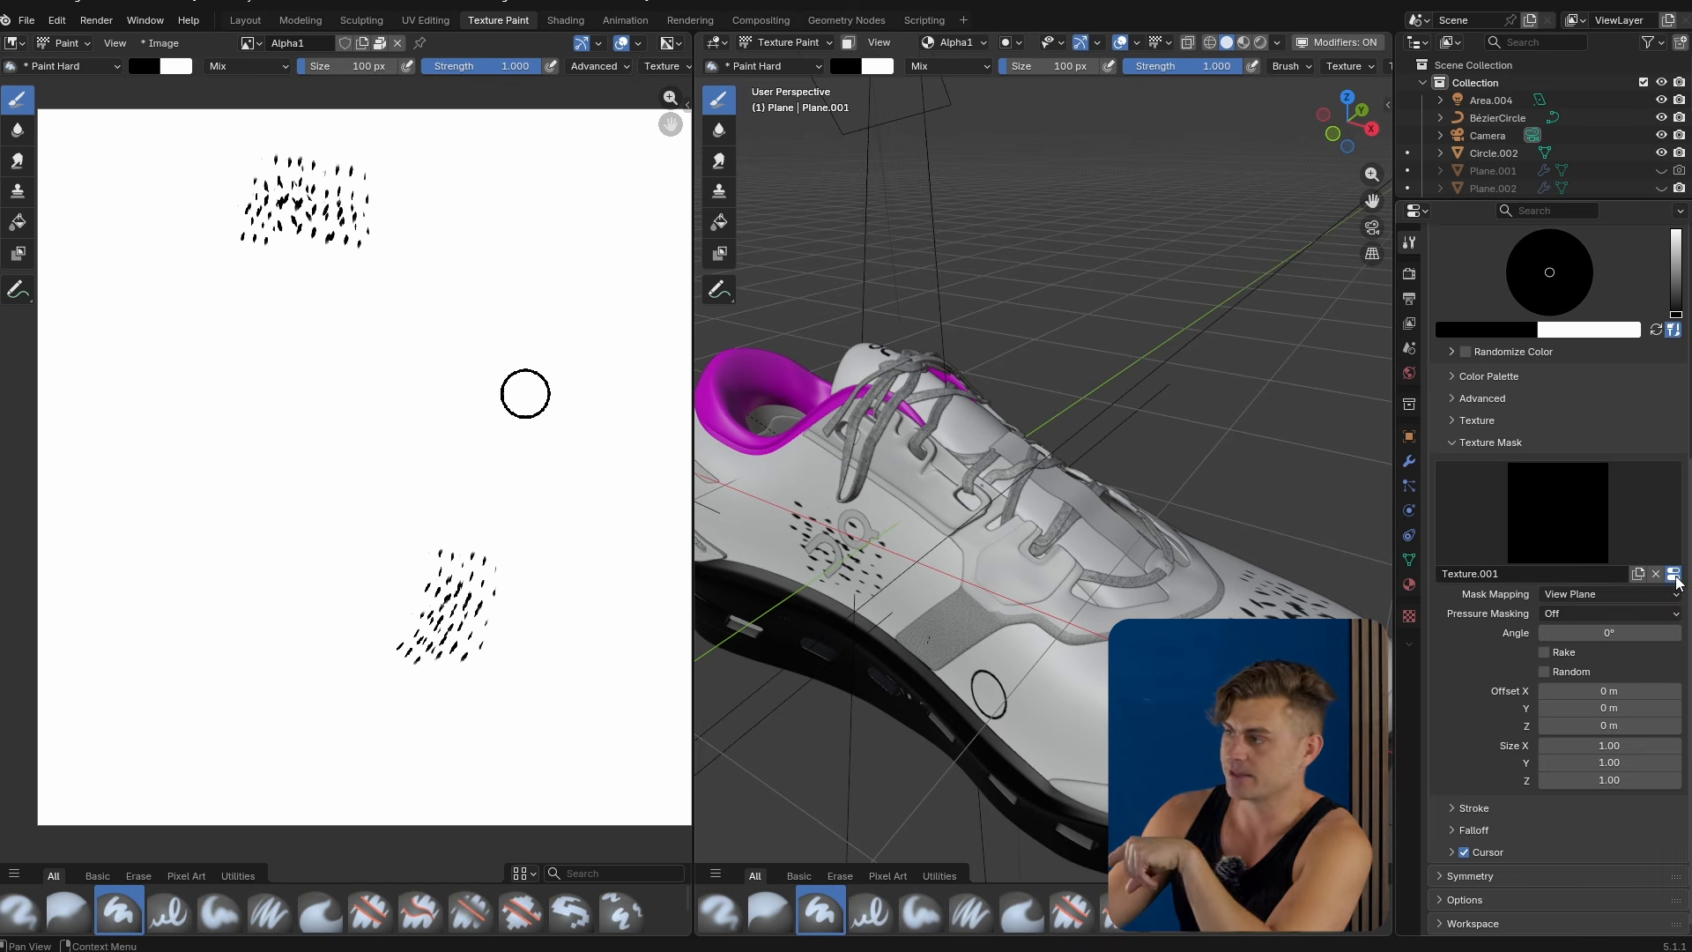
{"action": "left_click", "coordinate": [1674, 575]}
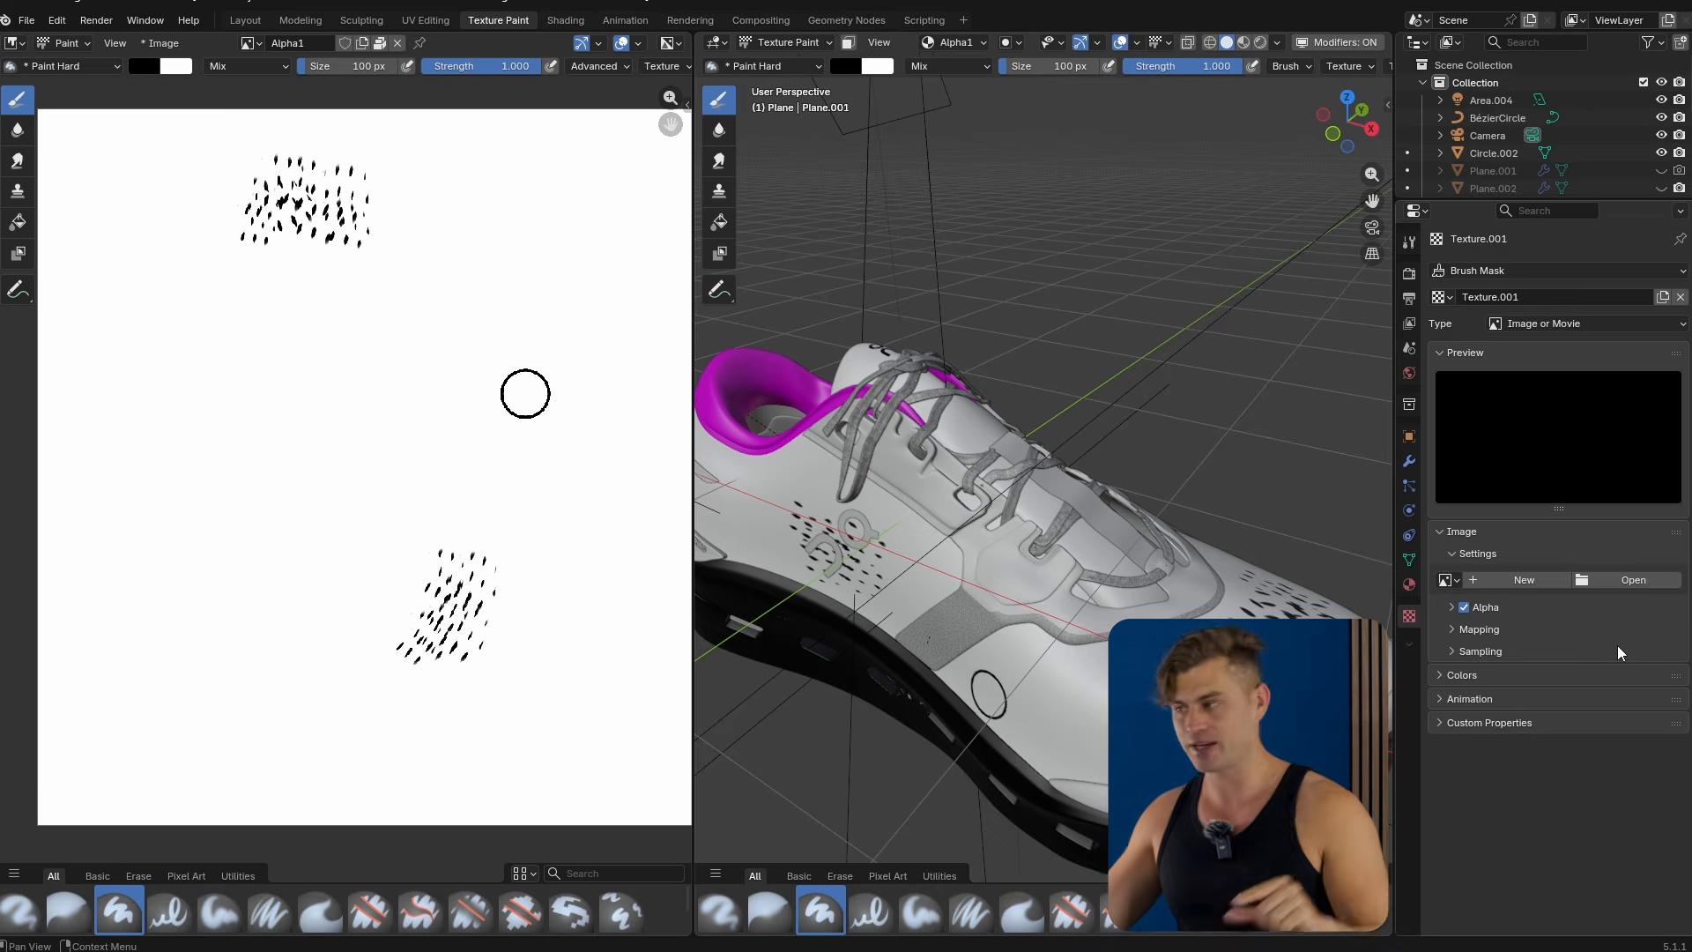
{"action": "double_click", "coordinate": [623, 422]}
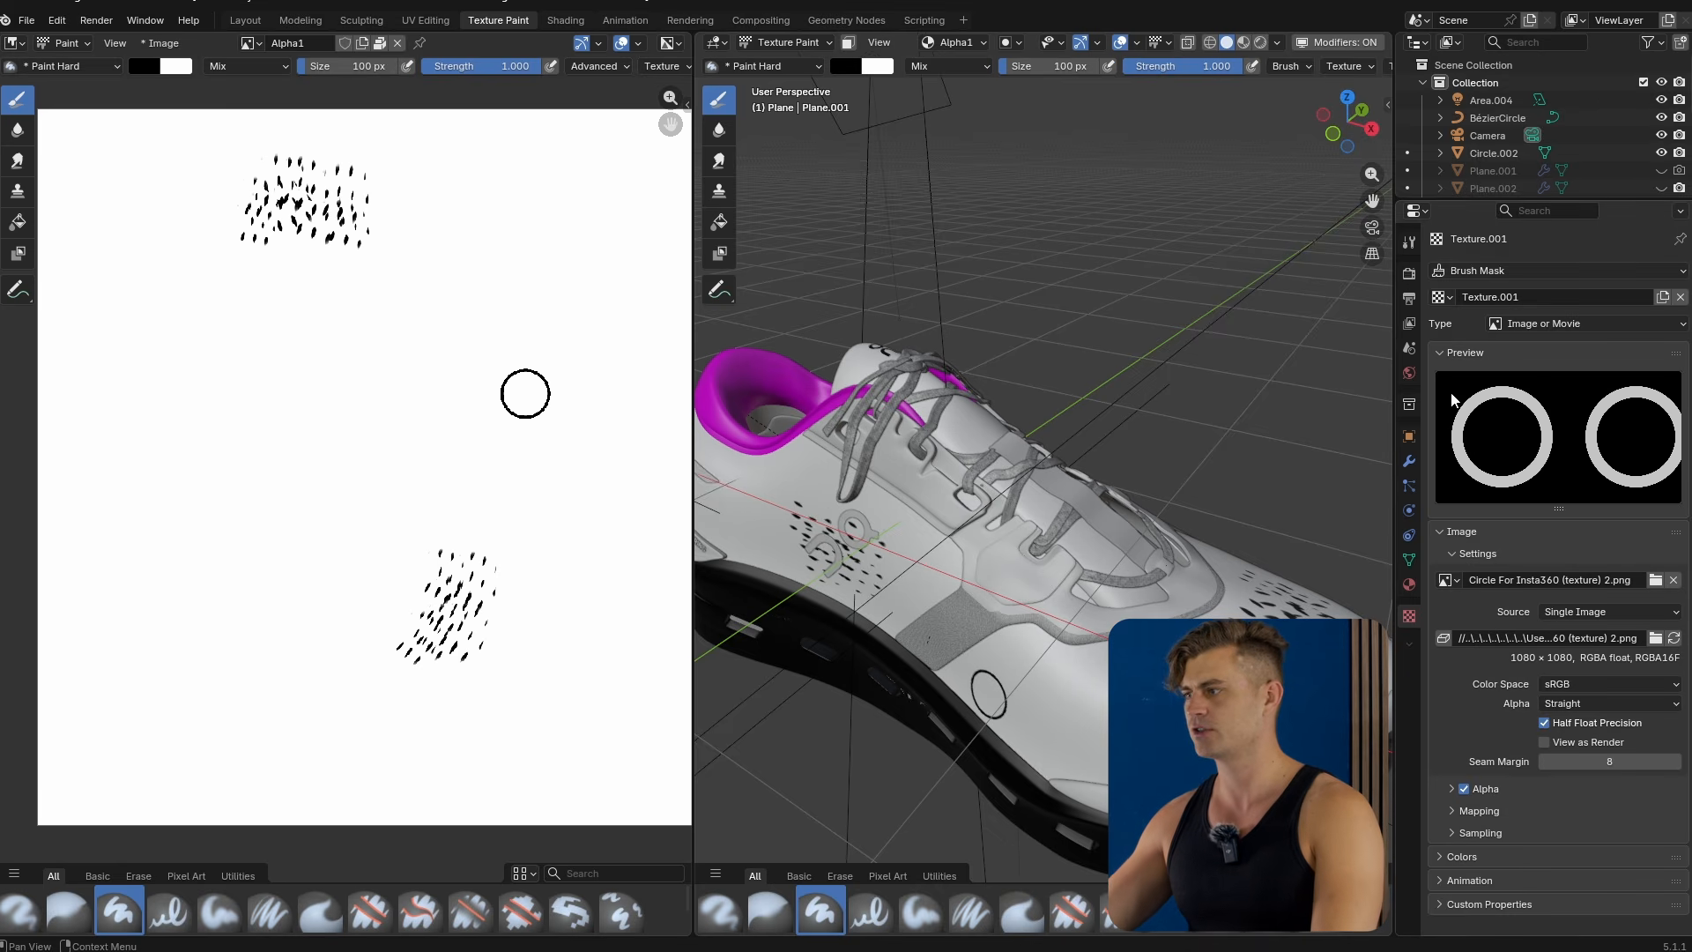
Stamp a ring onto the Alpha1 image with the masked brush and undo a smeared stroke.
{"action": "left_click", "coordinate": [1408, 242]}
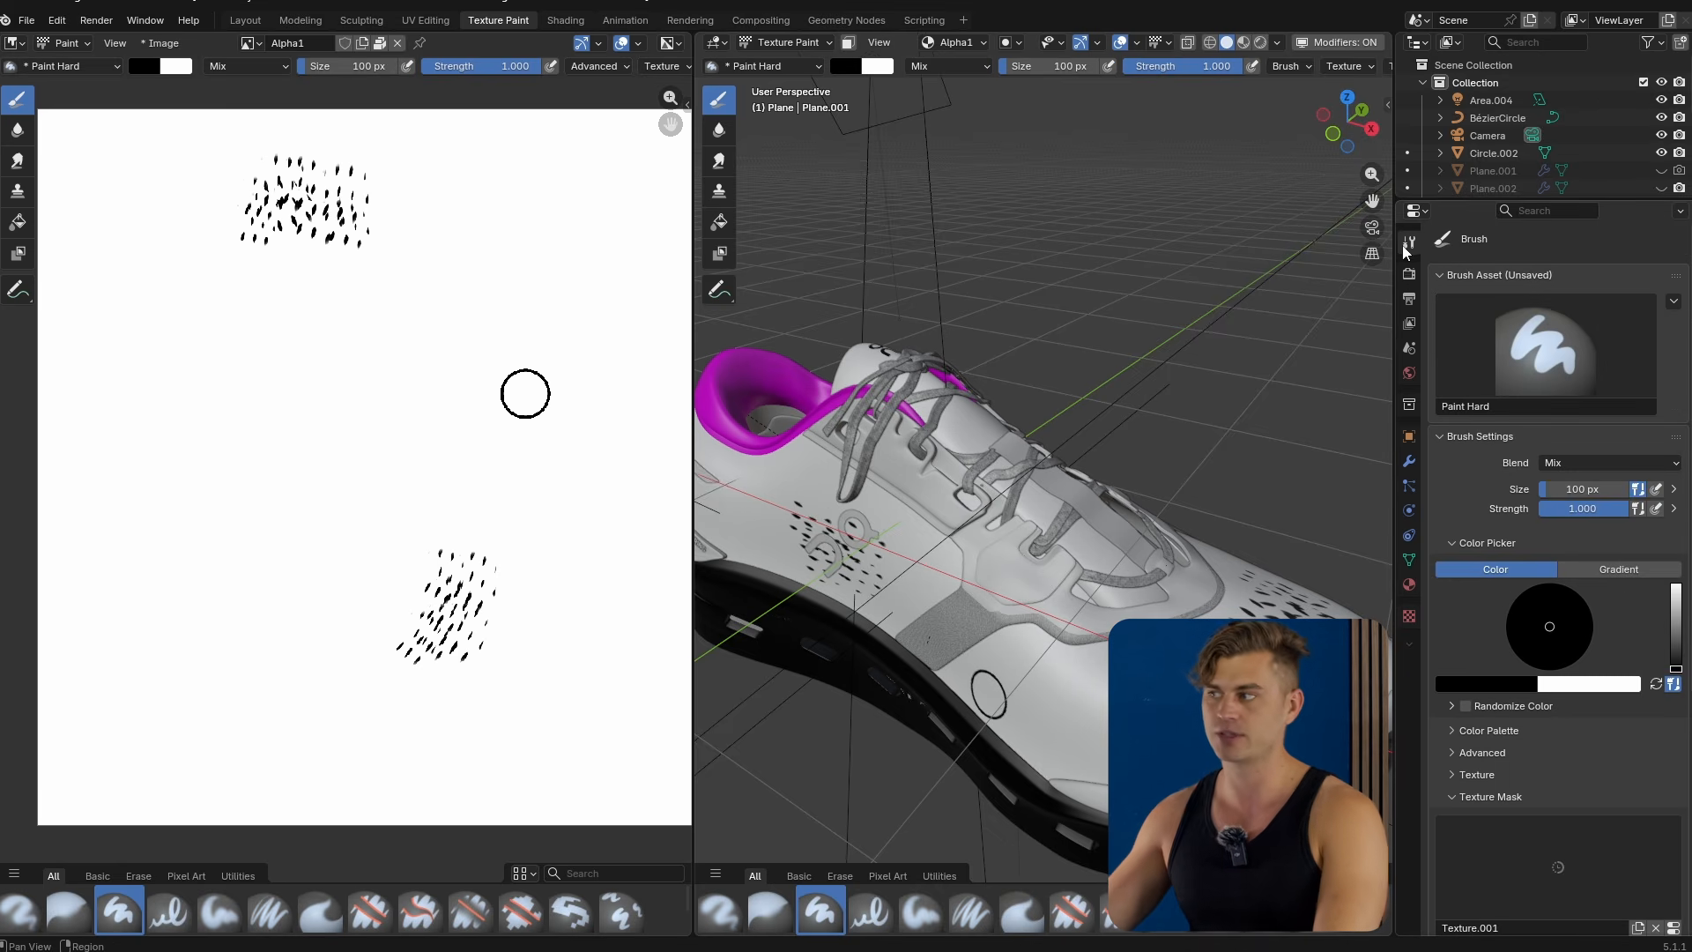
{"action": "scroll", "coordinate": [1526, 553], "scroll_direction": "down", "scroll_amount": 5}
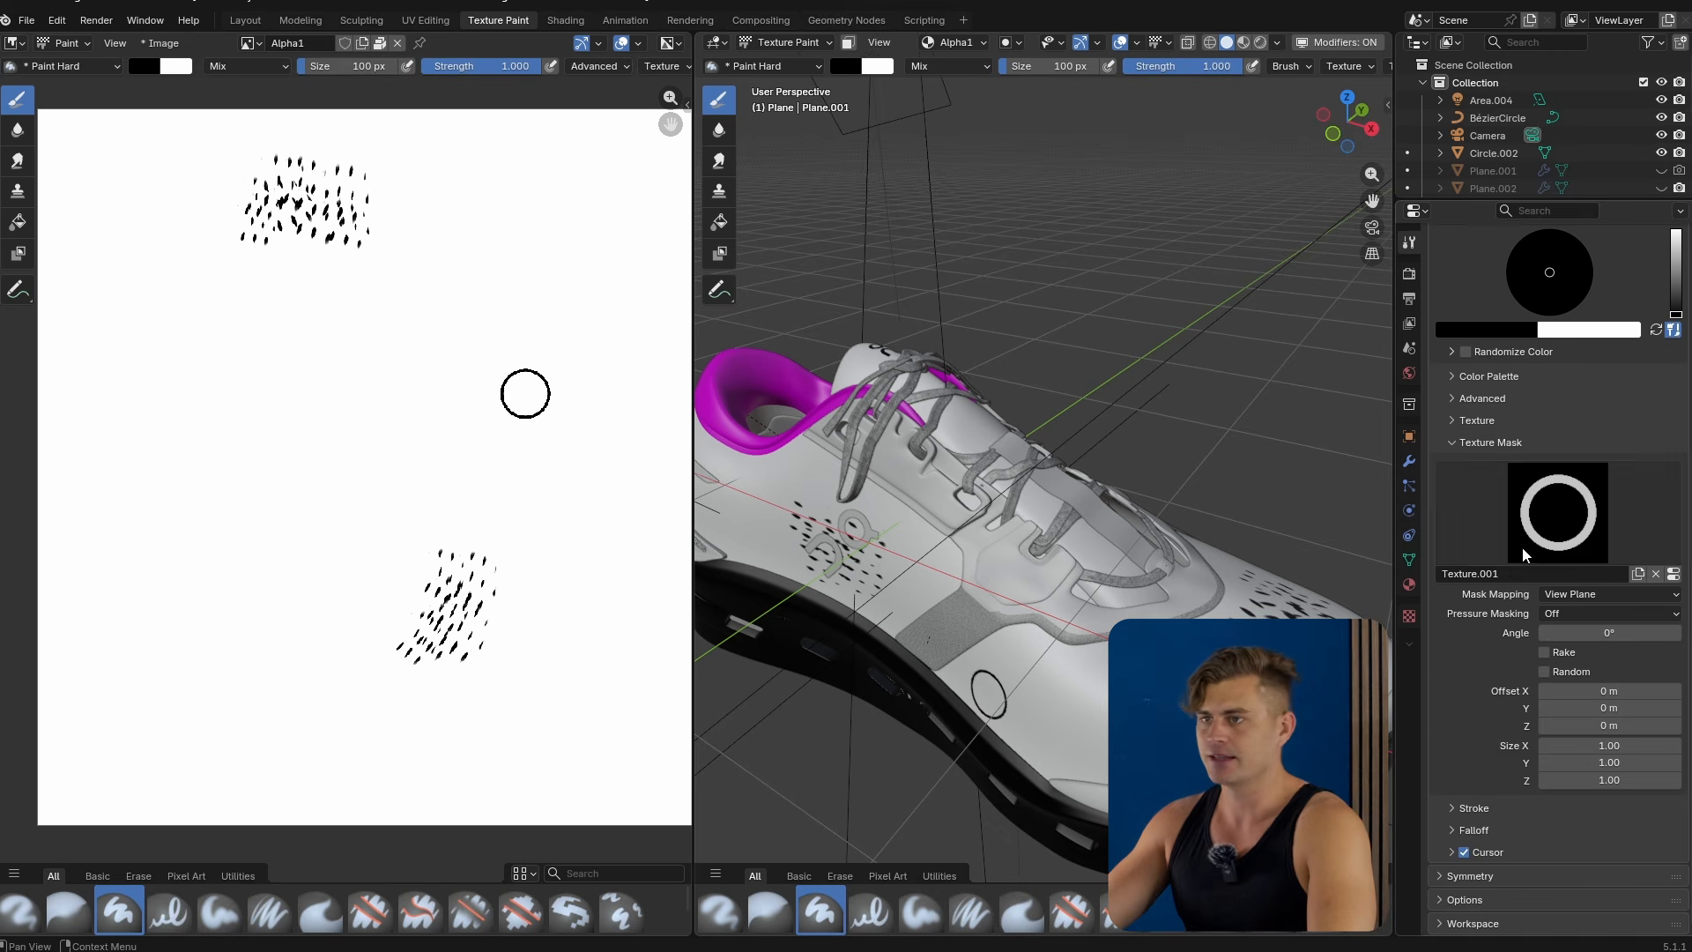
{"action": "left_click", "coordinate": [365, 401]}
{"action": "left_click_drag", "start_coordinate": [318, 519], "coordinate": [445, 492]}
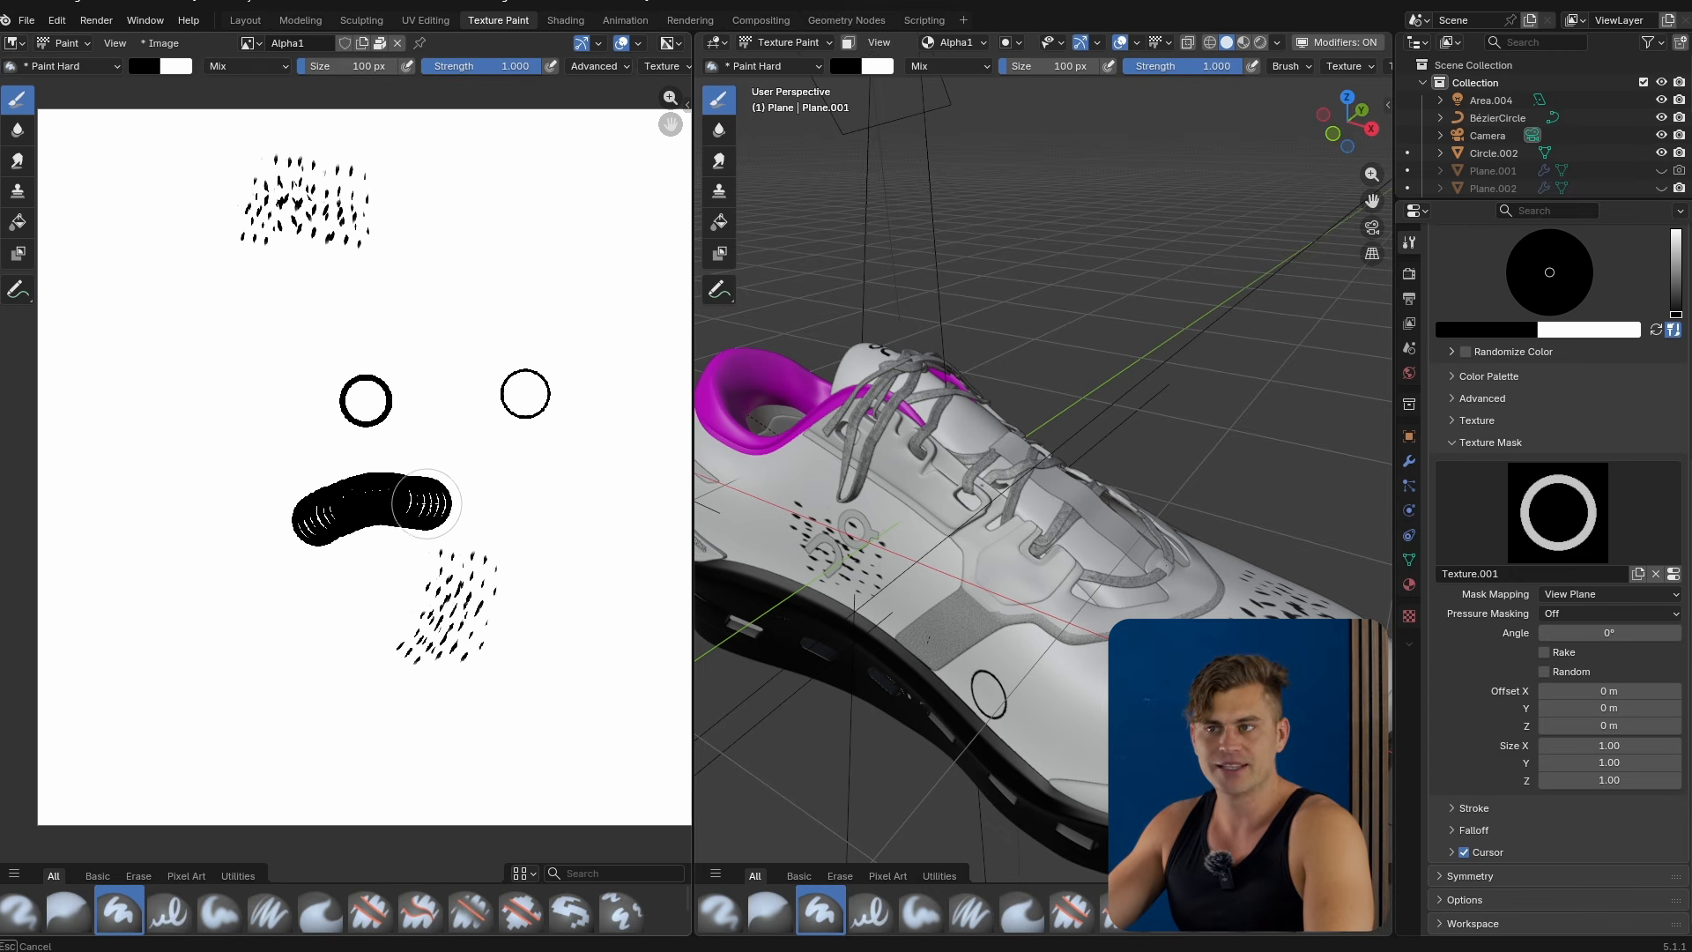
{"action": "key", "text": "ctrl+z"}
Set the brush size to 302 px and stamp two large rings onto the Alpha1 image.
{"action": "key", "text": "f"}
{"action": "left_click", "coordinate": [249, 451]}
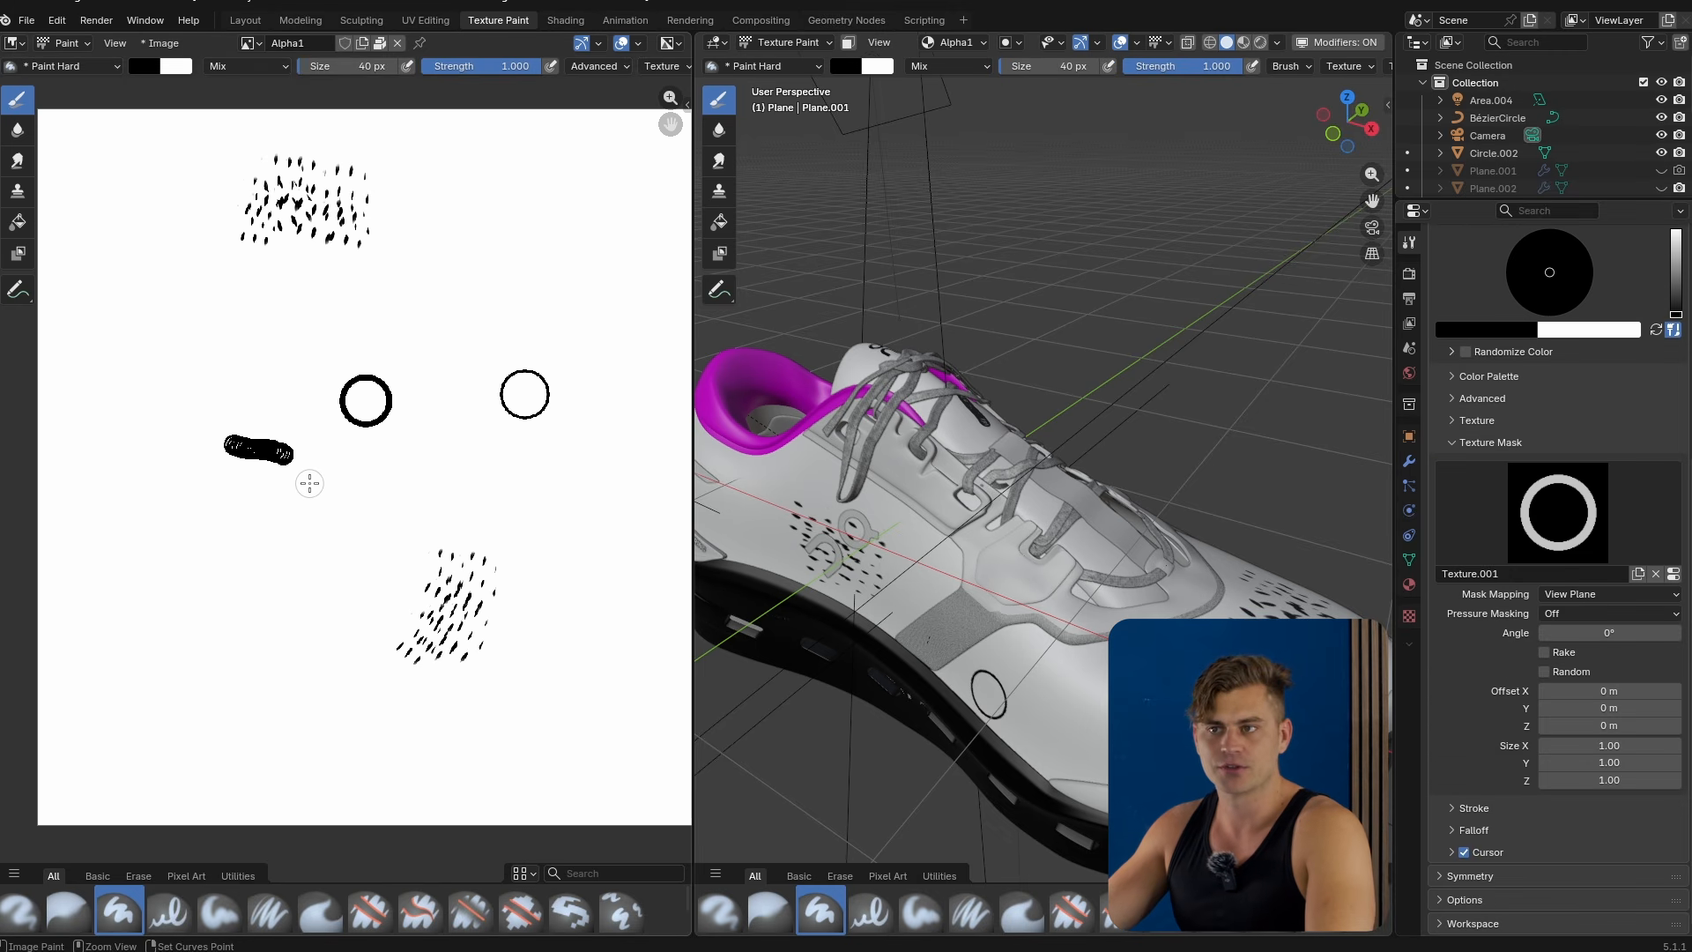
{"action": "key", "text": "ctrl+z"}
{"action": "key", "text": "f"}
{"action": "left_click", "coordinate": [375, 487]}
{"action": "left_click", "coordinate": [221, 476]}
{"action": "left_click", "coordinate": [410, 500]}
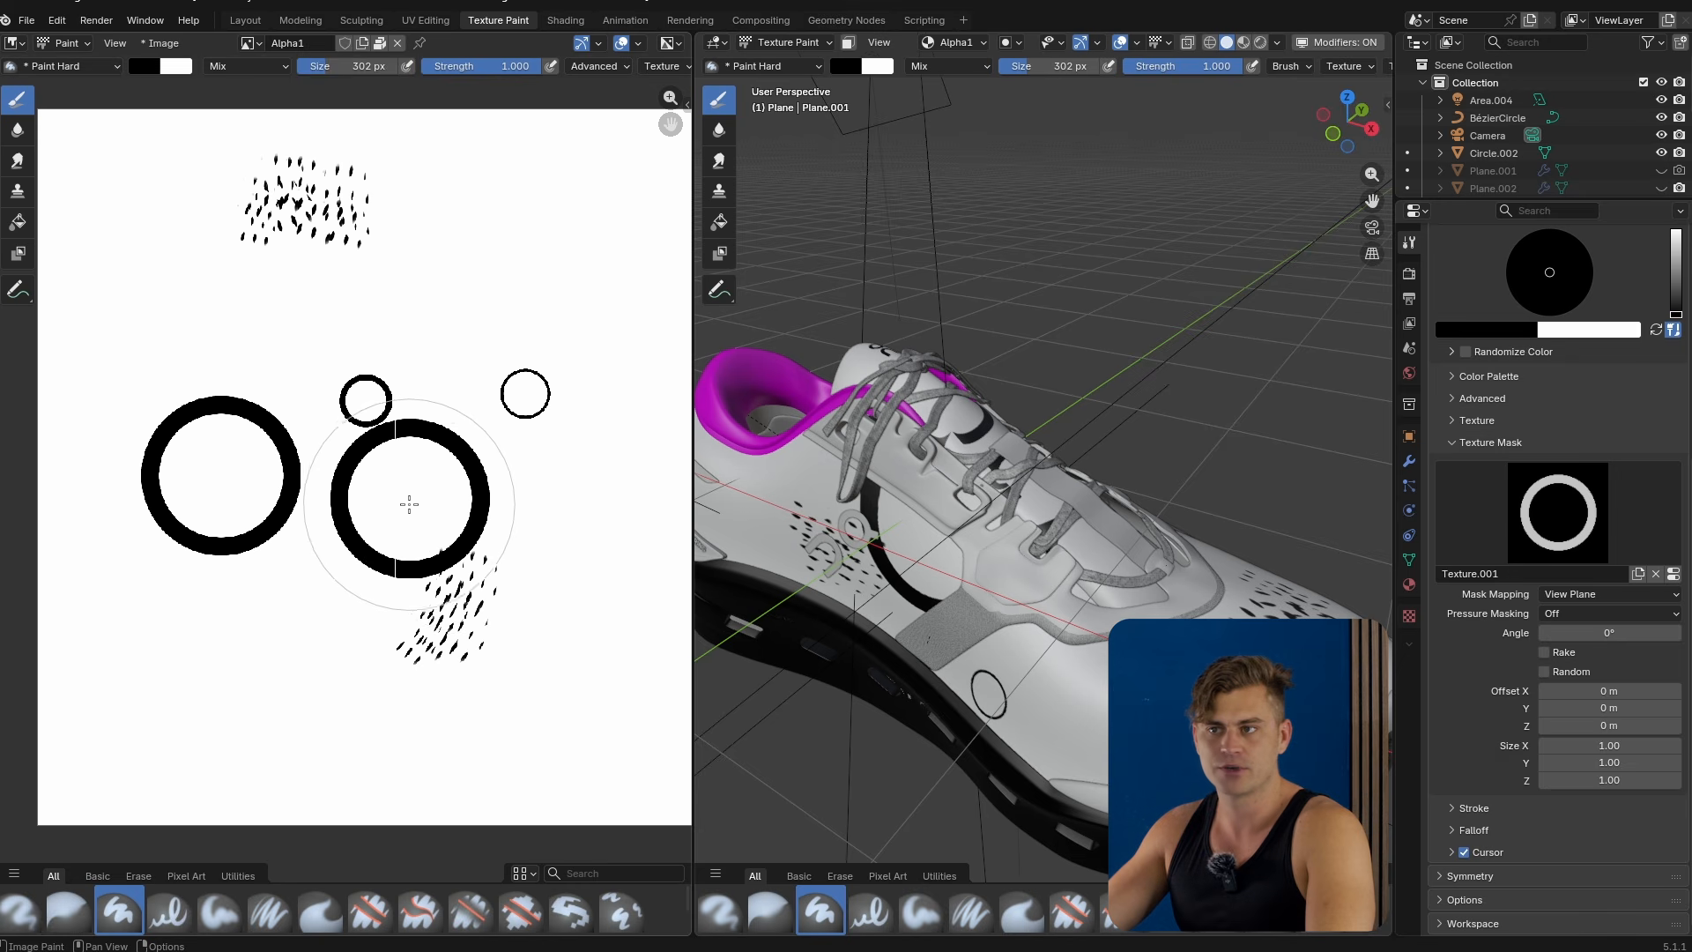
Set the texture mask mapping to Stencil and paint a large ring through the stencil onto the image.
{"action": "left_click", "coordinate": [1591, 595]}
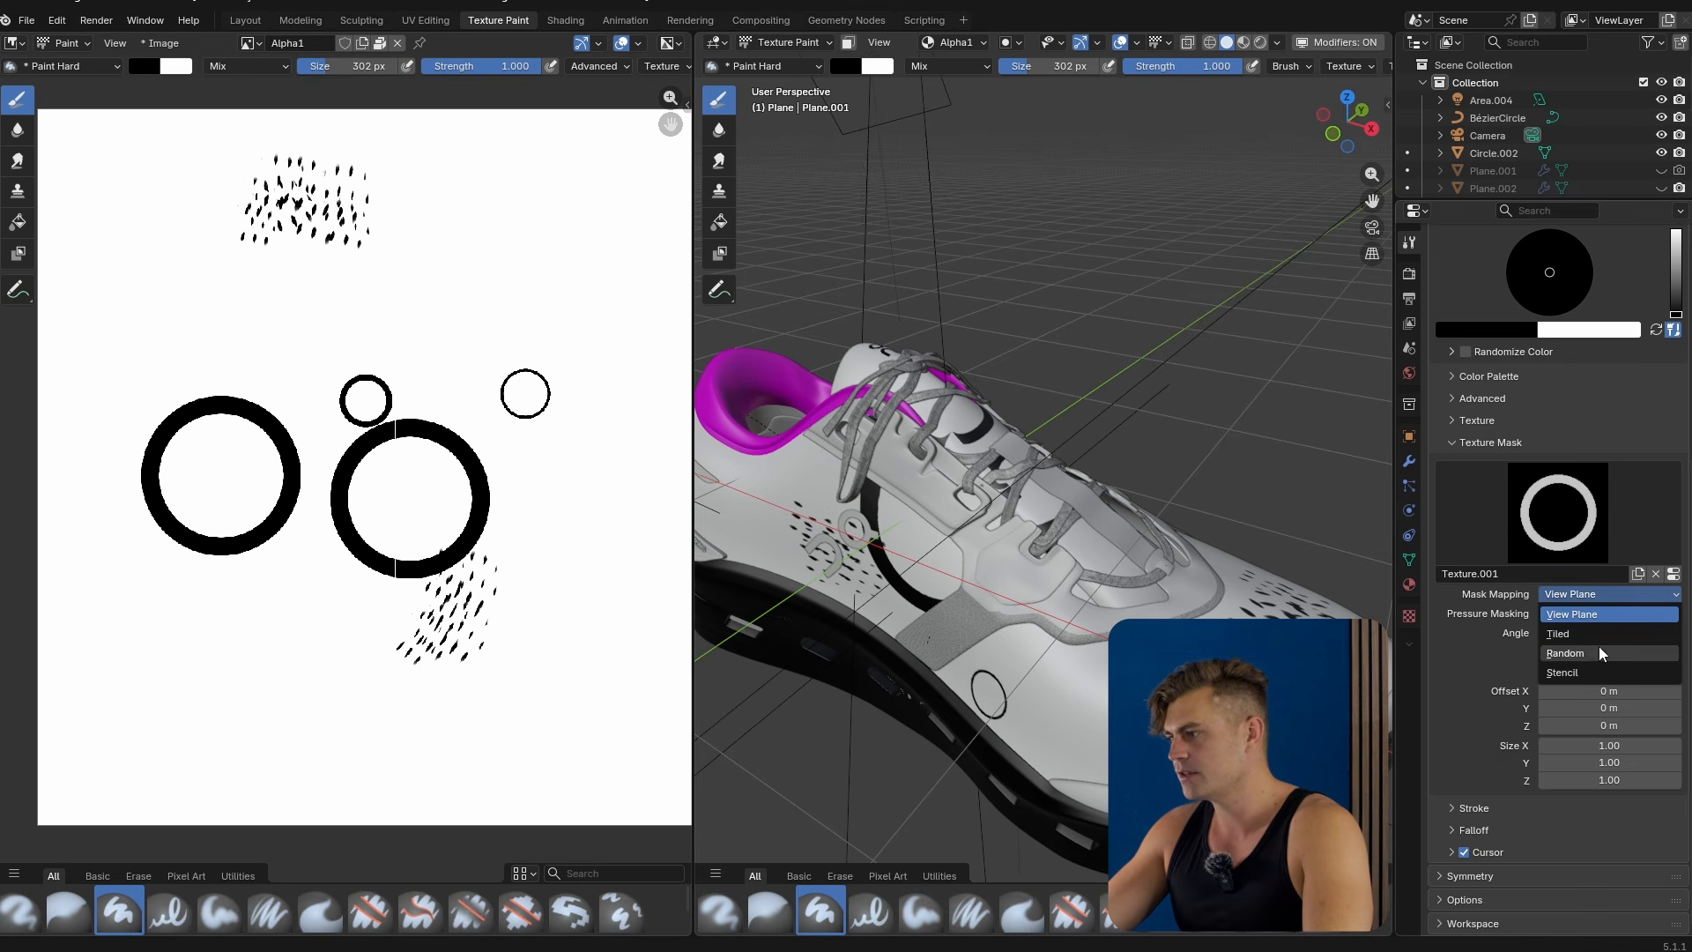
{"action": "left_click", "coordinate": [1568, 673]}
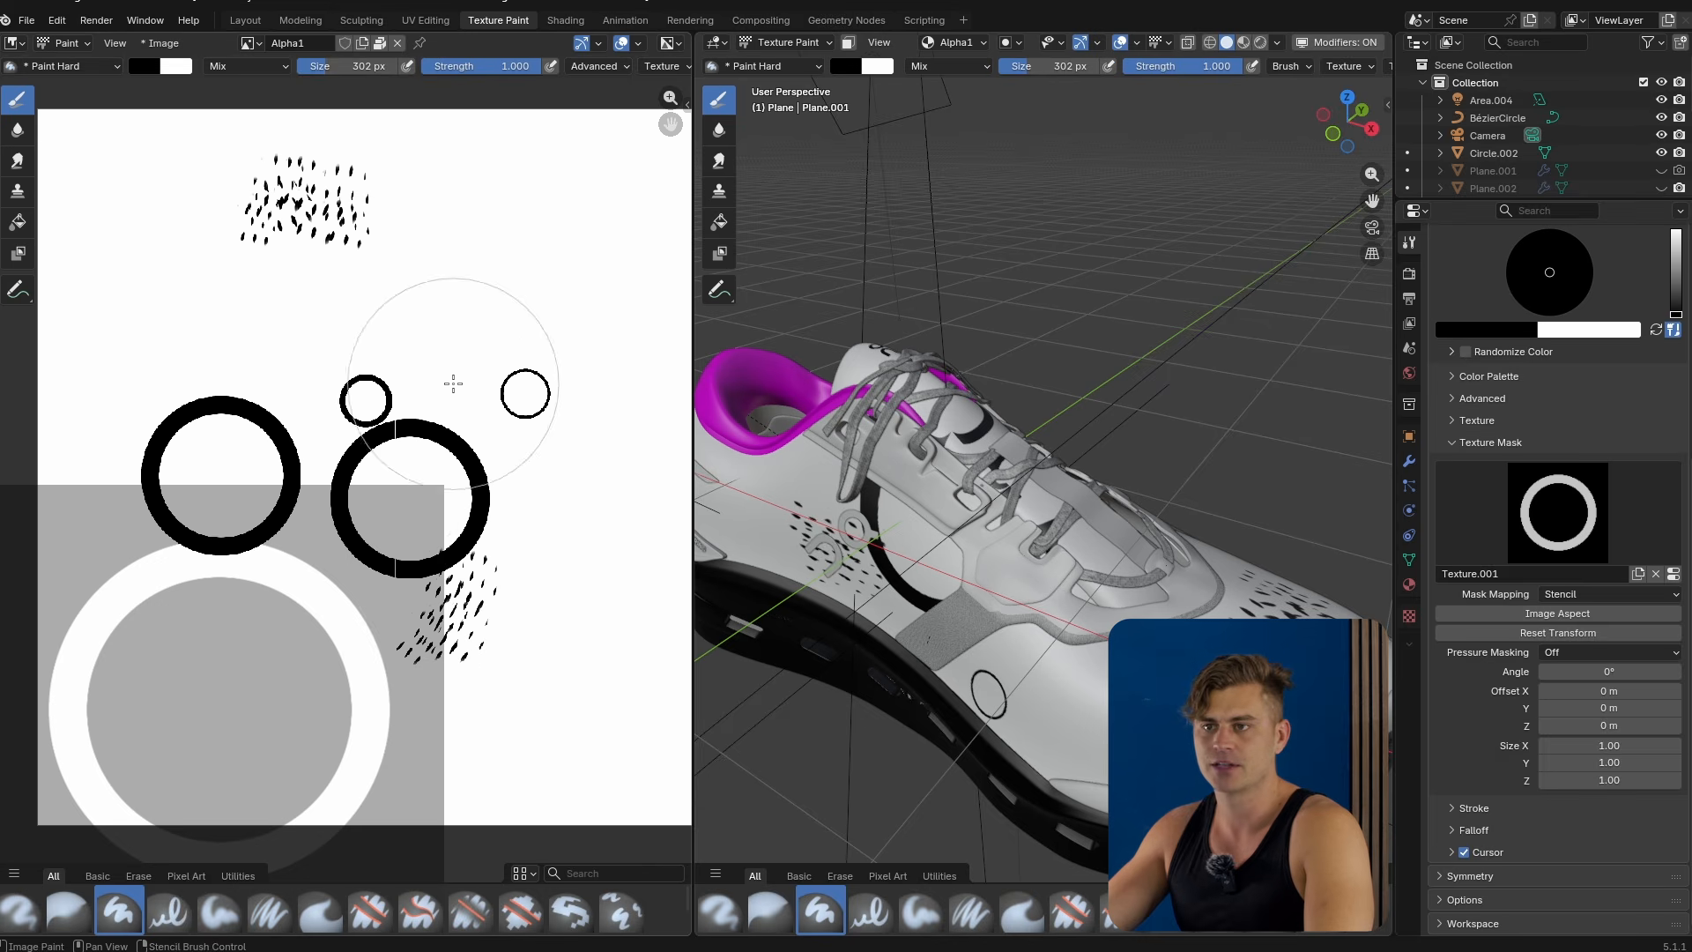
{"action": "mouse_move", "coordinate": [332, 565]}
{"action": "left_mouse_down"}
{"action": "mouse_move", "coordinate": [177, 626]}
{"action": "mouse_move", "coordinate": [194, 758]}
{"action": "mouse_move", "coordinate": [291, 705]}
{"action": "mouse_move", "coordinate": [440, 580]}
{"action": "left_mouse_up"}
{"action": "scroll", "coordinate": [439, 580], "scroll_direction": "down", "scroll_amount": 1}
{"action": "middle_click_drag", "start_coordinate": [343, 439], "coordinate": [265, 441]}
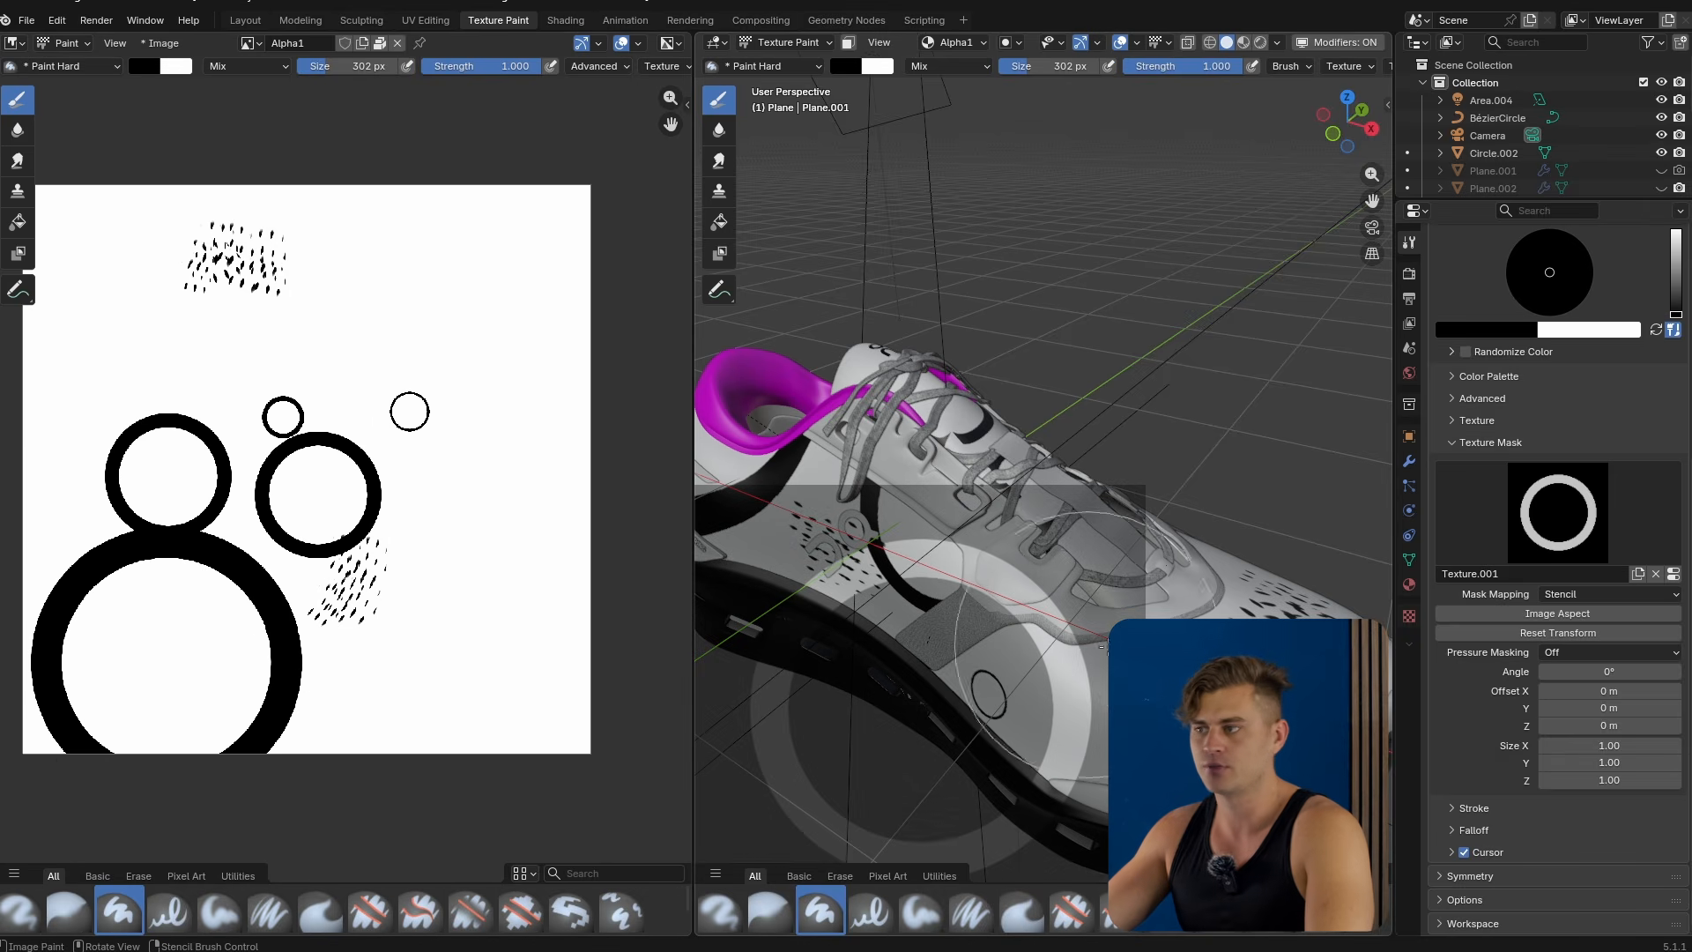
Move the stencil over the shoe in the 3D viewport and paint through it.
{"action": "scroll", "coordinate": [1234, 653], "scroll_direction": "up", "scroll_amount": 1}
{"action": "middle_click_drag", "start_coordinate": [1195, 693], "coordinate": [1002, 659]}
{"action": "left_click_drag", "start_coordinate": [1002, 658], "coordinate": [1070, 674]}
{"action": "mouse_move", "coordinate": [1101, 573]}
{"action": "middle_mouse_down"}
{"action": "mouse_move", "coordinate": [1292, 401]}
{"action": "mouse_move", "coordinate": [1057, 581]}
{"action": "mouse_move", "coordinate": [1168, 520]}
{"action": "mouse_move", "coordinate": [1150, 648]}
{"action": "middle_mouse_up"}
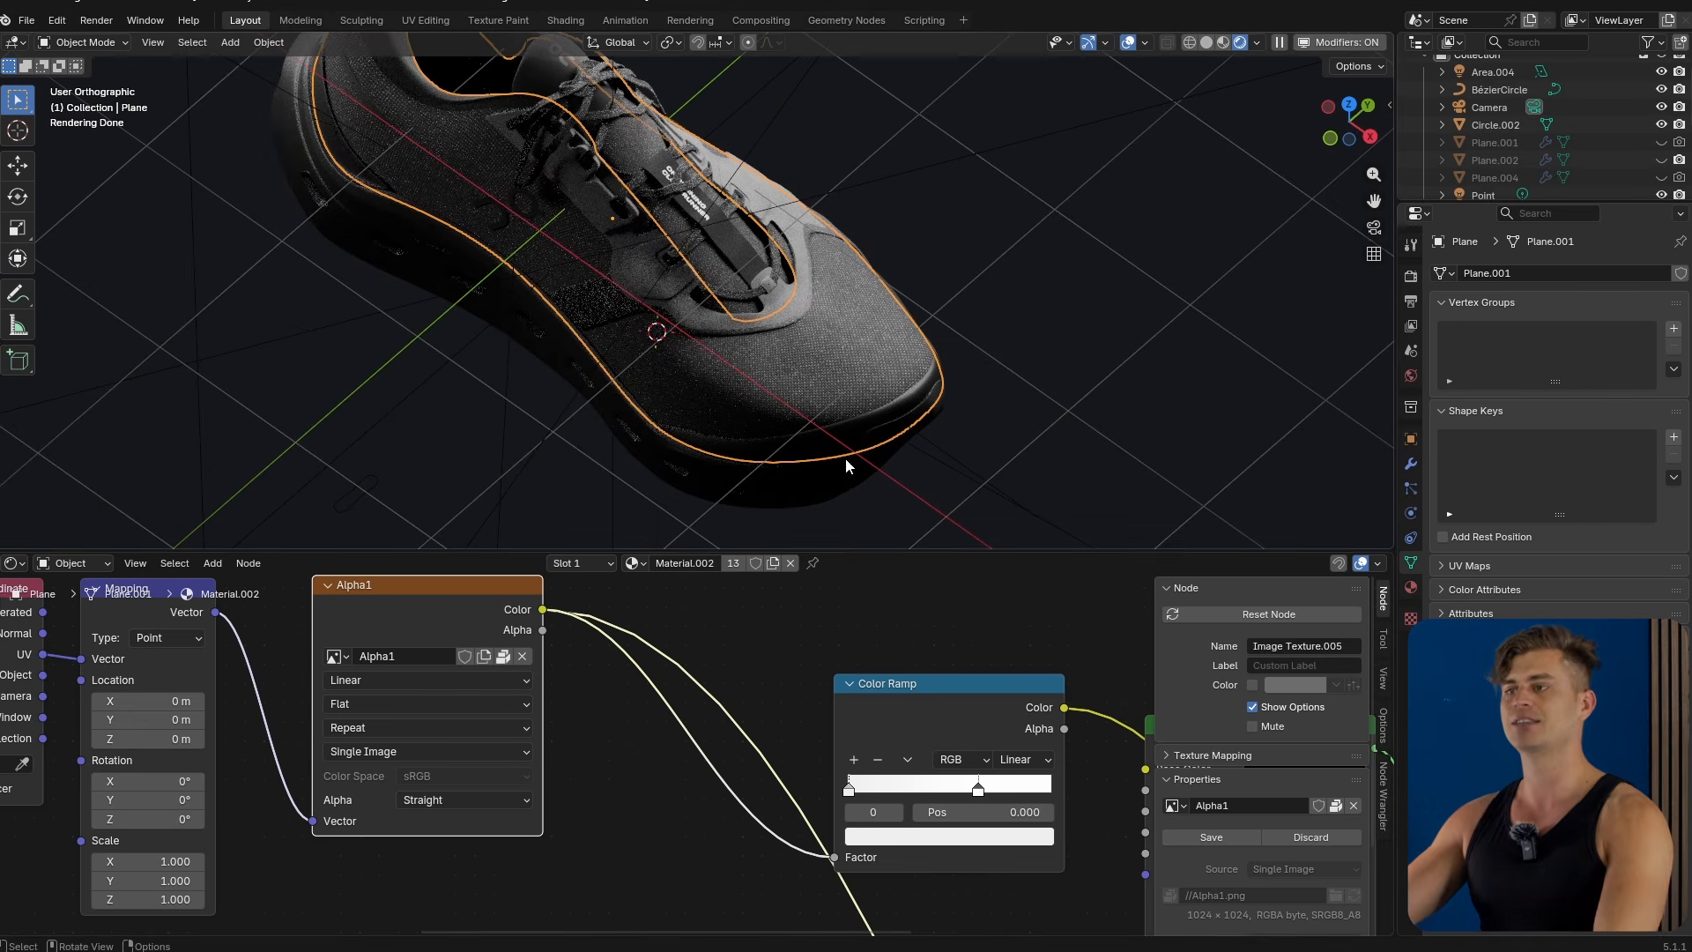
Review the upper's node tree down to the Principled BSDF and enlarge the 3D viewport.
{"action": "scroll", "coordinate": [848, 781], "scroll_direction": "down", "scroll_amount": 3}
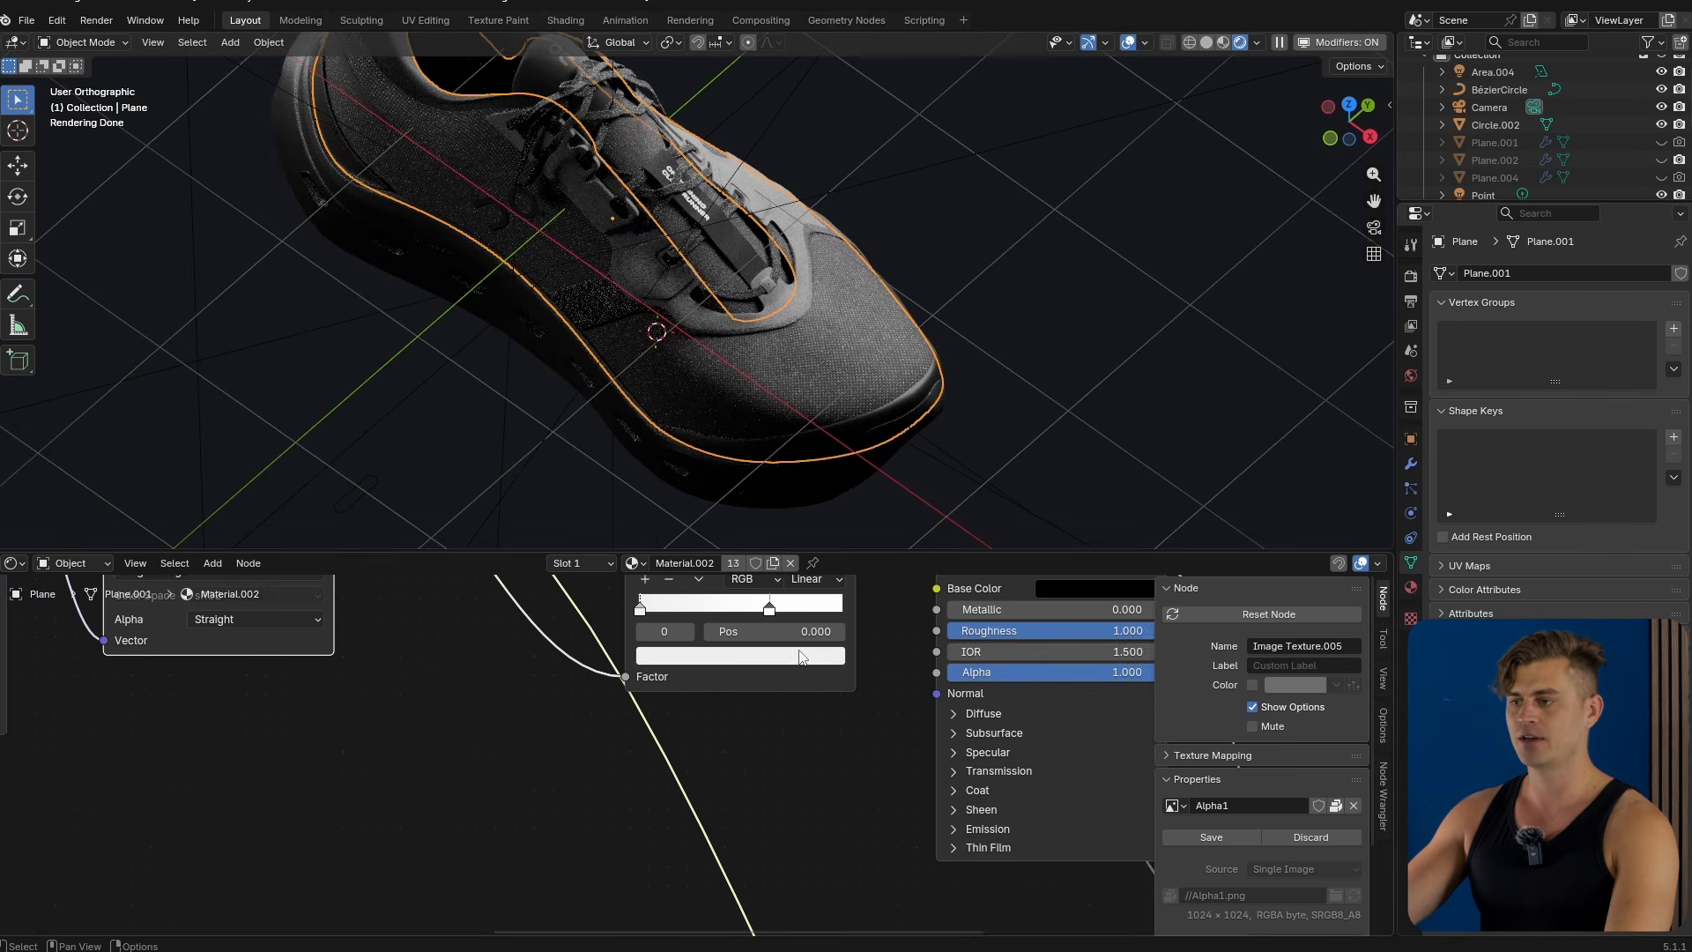
{"action": "middle_click_drag", "start_coordinate": [848, 781], "coordinate": [648, 798]}
{"action": "middle_click_drag", "start_coordinate": [890, 875], "coordinate": [789, 834]}
{"action": "middle_click_drag", "start_coordinate": [772, 381], "coordinate": [897, 407]}
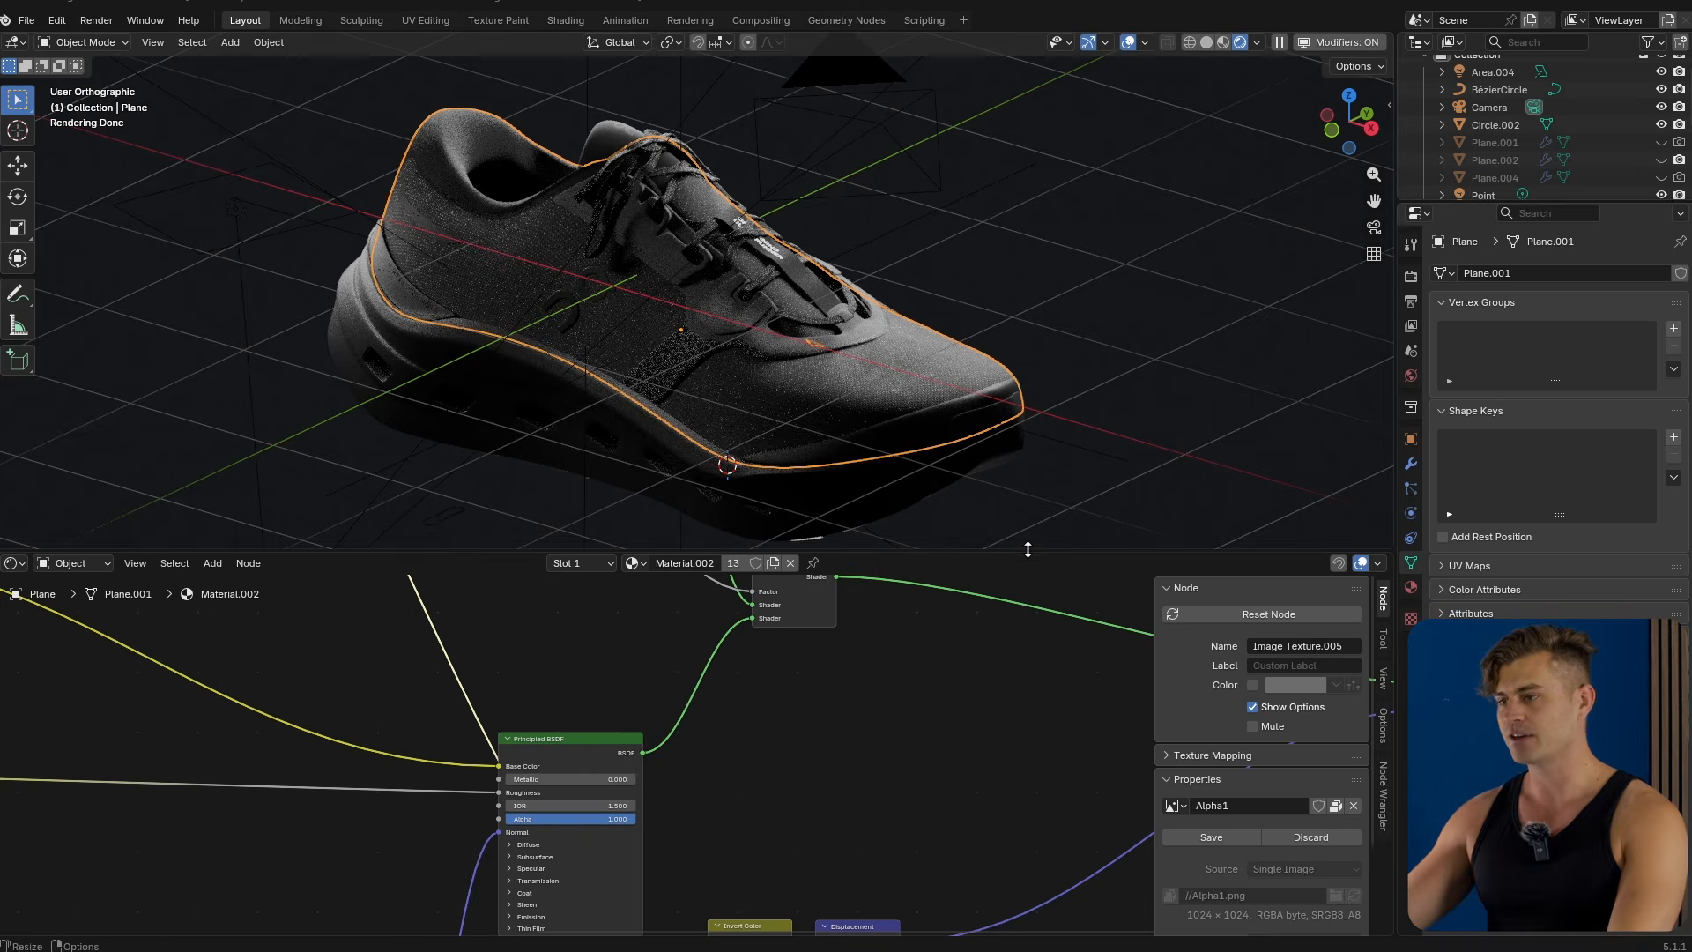
{"action": "left_click_drag", "start_coordinate": [970, 552], "coordinate": [969, 913]}
{"action": "middle_click_drag", "start_coordinate": [1074, 479], "coordinate": [989, 535]}
View the shoe from the top in solid shading with selection overlays enabled.
{"action": "key", "text": "KP_7"}
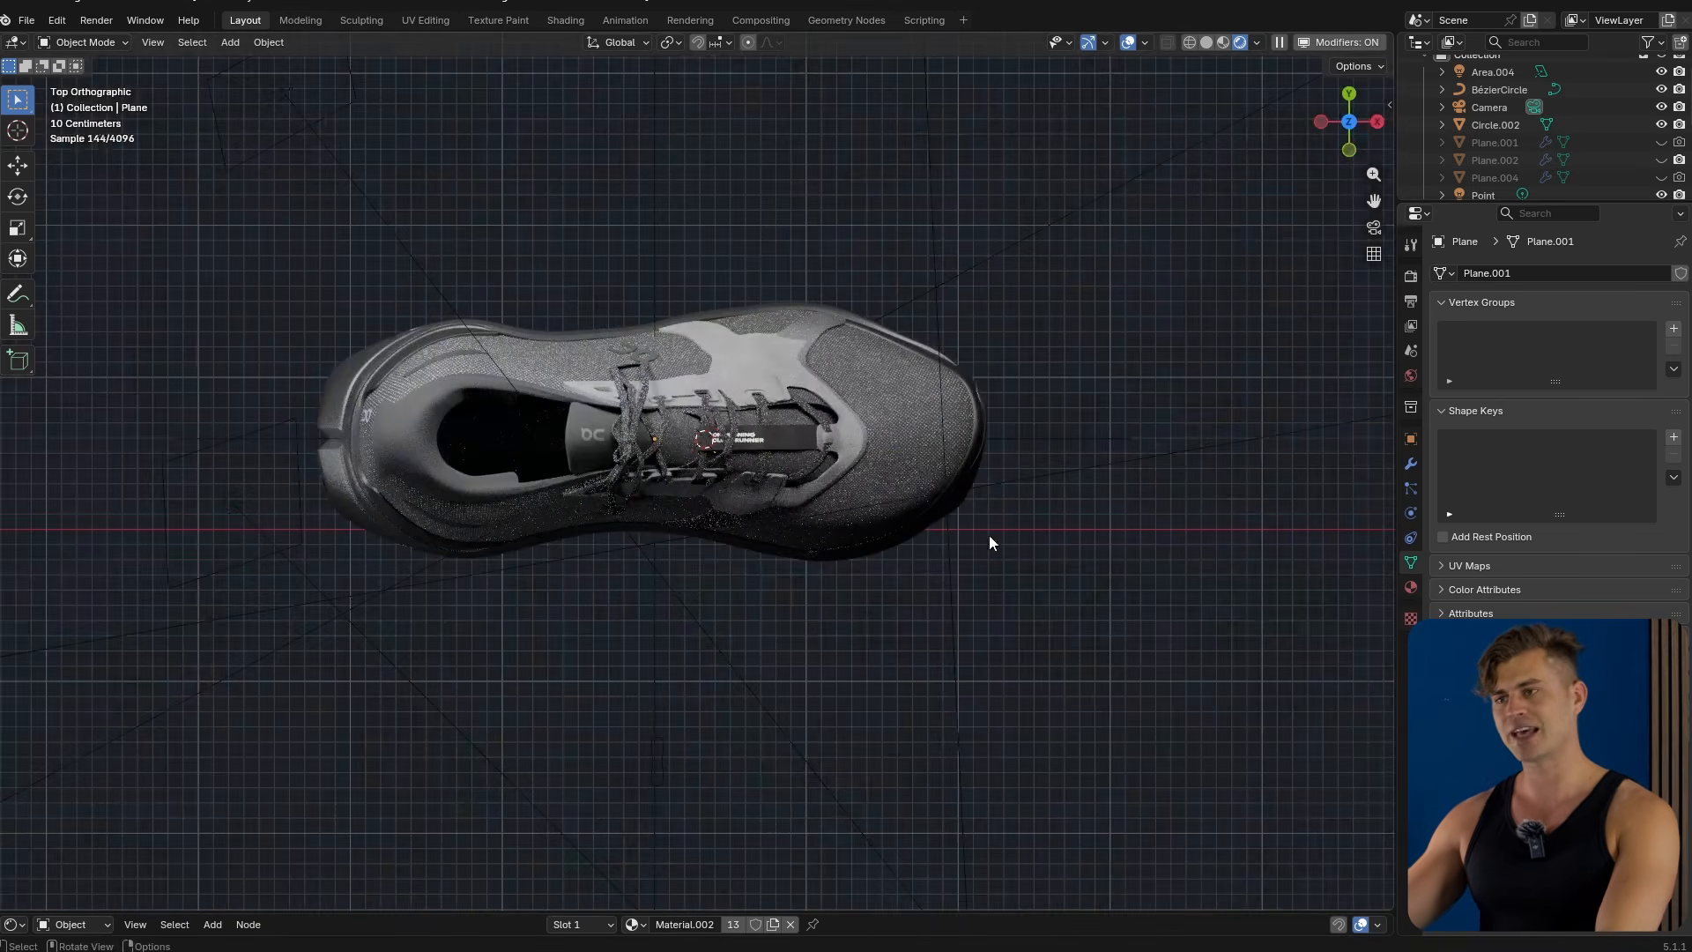
{"action": "key", "text": "shift+alt+z"}
{"action": "left_click_drag", "start_coordinate": [1108, 428], "coordinate": [111, 637]}
{"action": "left_click_drag", "start_coordinate": [205, 275], "coordinate": [1214, 436]}
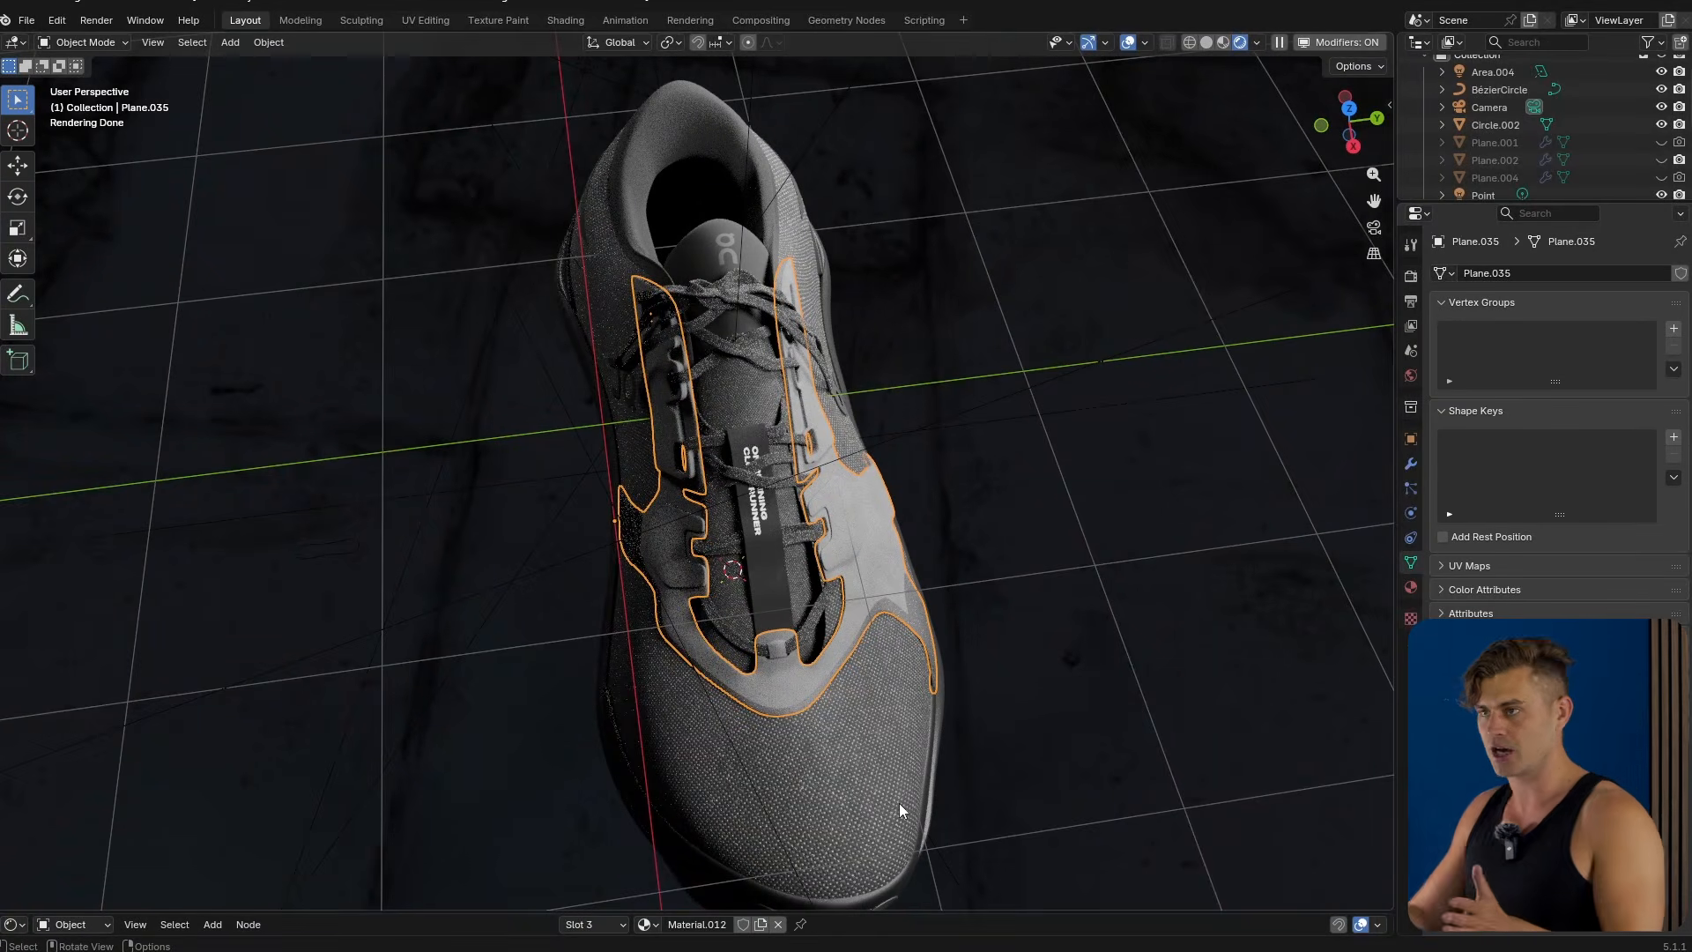
{"action": "left_click", "coordinate": [1206, 42]}
{"action": "key", "text": "KP_7"}
{"action": "scroll", "coordinate": [888, 186], "scroll_direction": "down", "scroll_amount": 5}
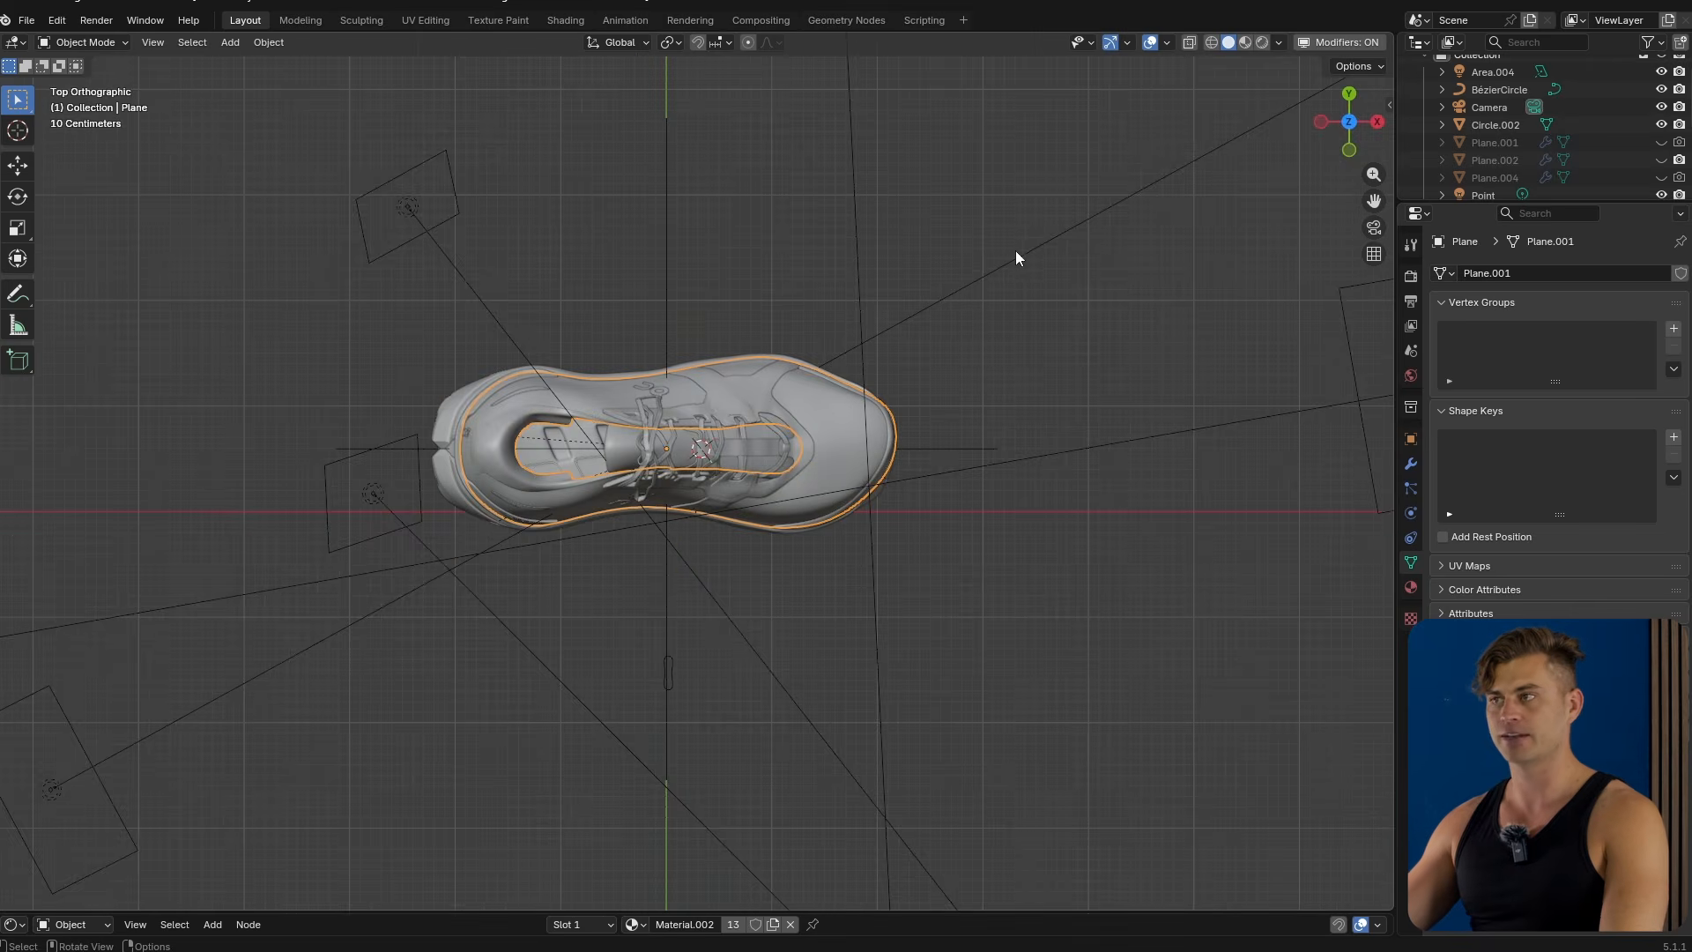
{"action": "left_click", "coordinate": [1148, 42]}
{"action": "left_click", "coordinate": [1150, 43]}
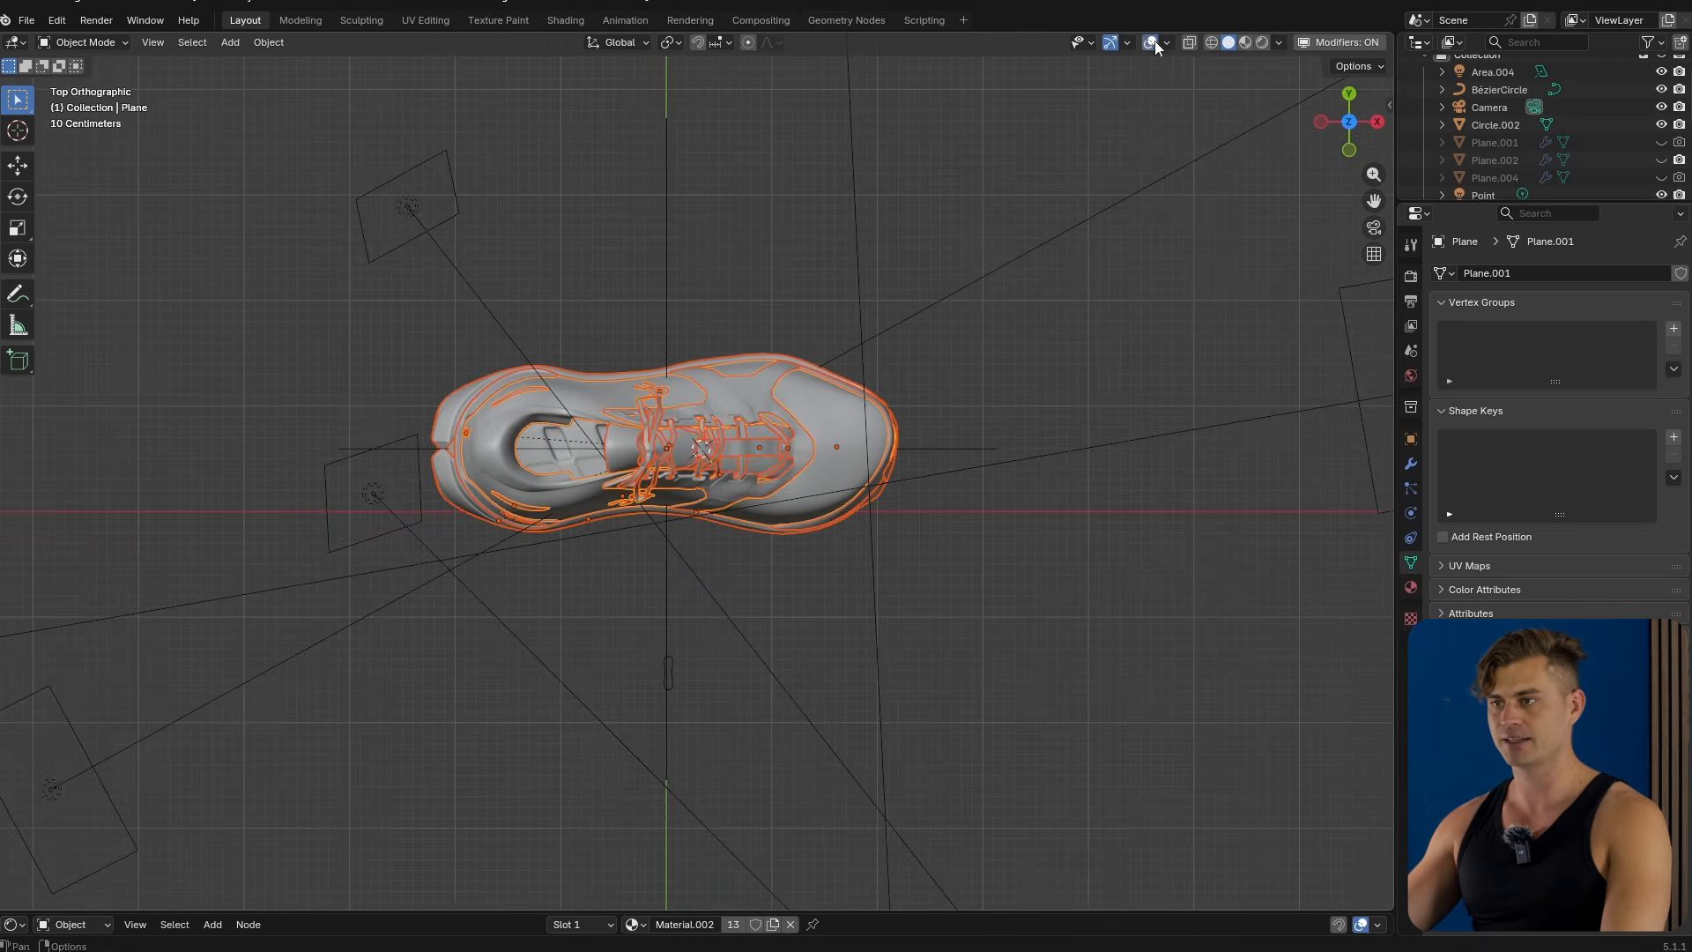
{"action": "scroll", "coordinate": [1012, 320], "scroll_direction": "up", "scroll_amount": 4}
In Edit Mode, pull the upper's toe-edge vertices outward about 0.49 m with proportional editing at size 0.564.
{"action": "key", "text": "Tab"}
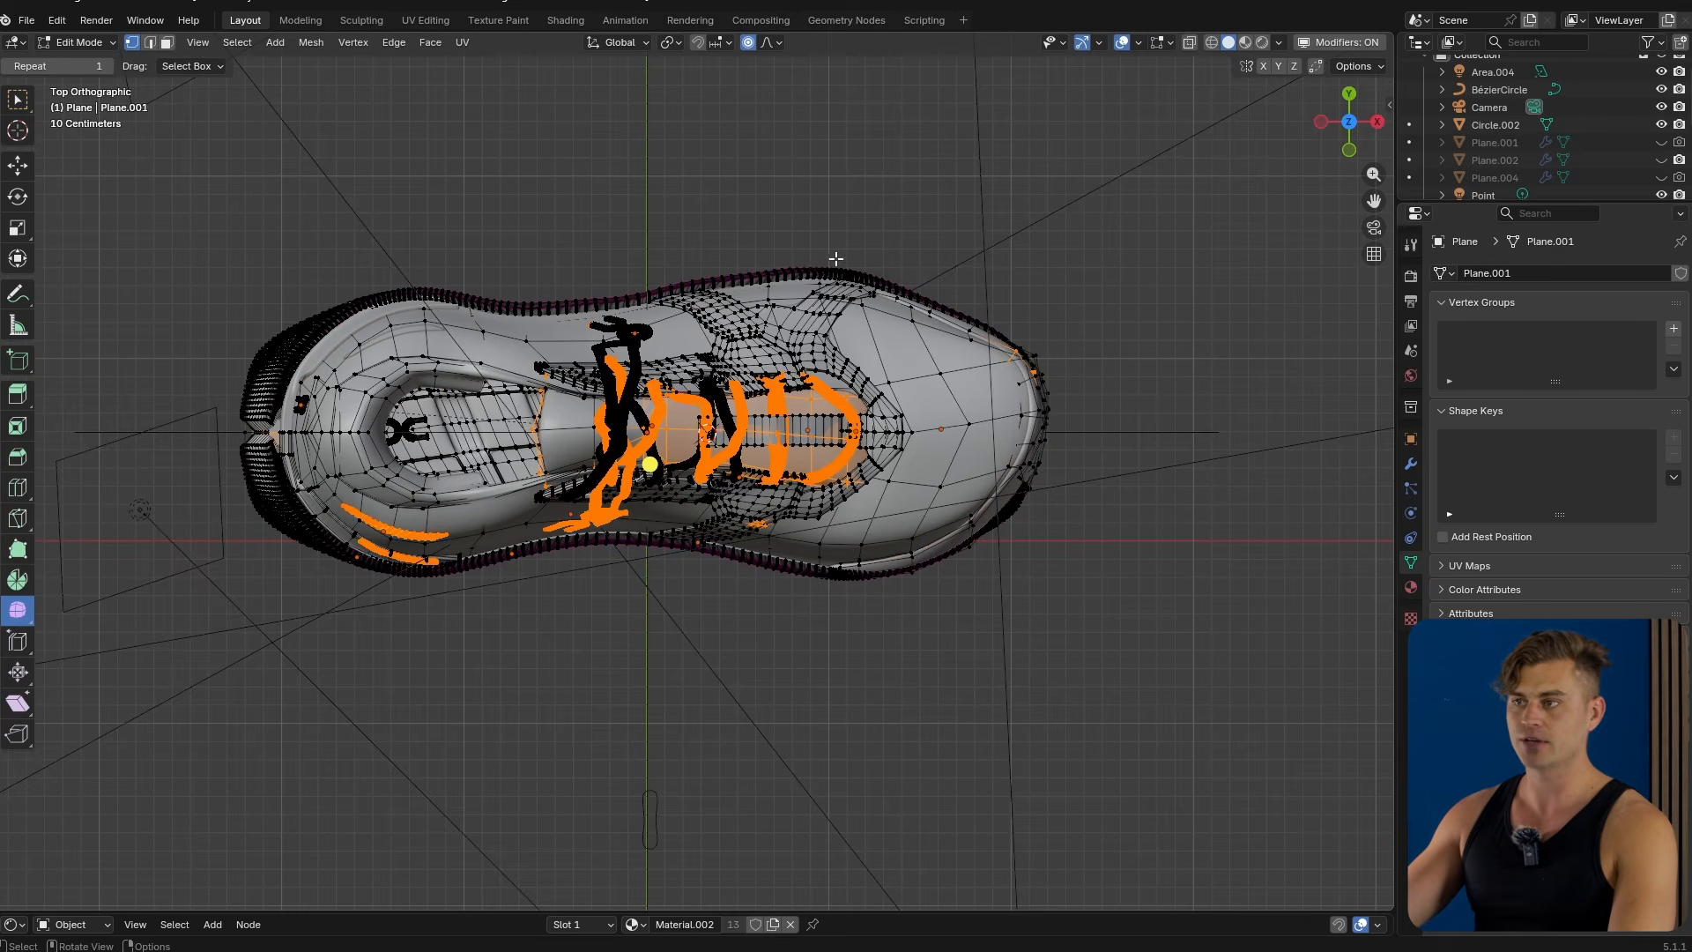
{"action": "left_click_drag", "start_coordinate": [920, 182], "coordinate": [795, 318]}
{"action": "key", "text": "g"}
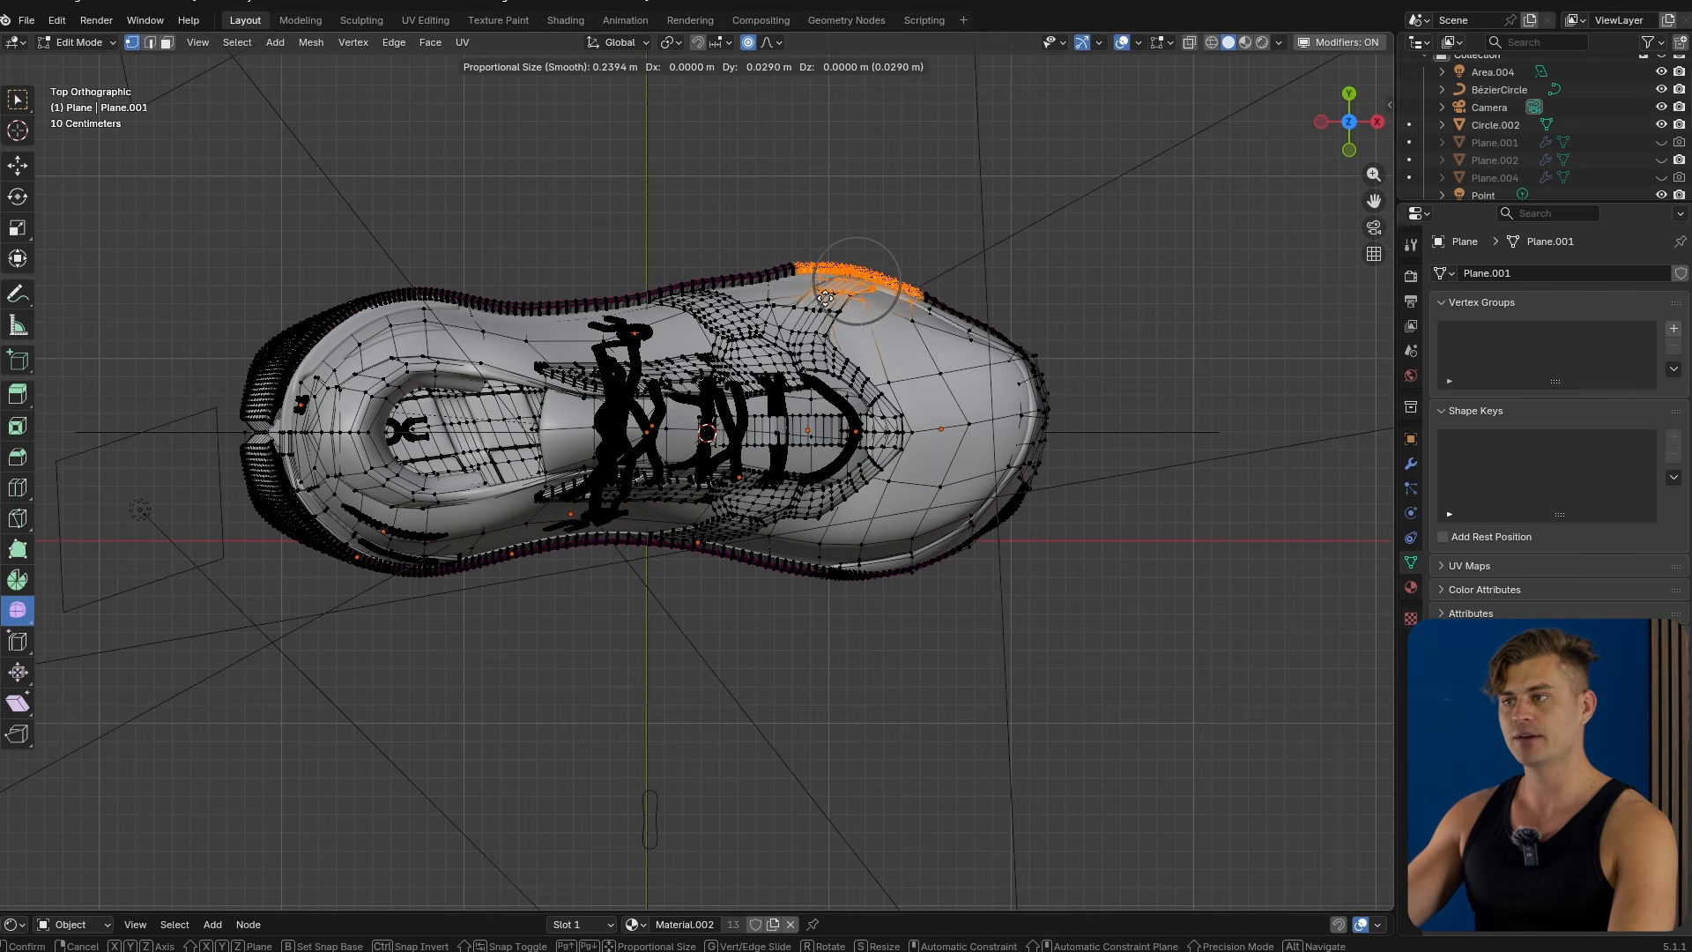
{"action": "scroll", "coordinate": [828, 306], "scroll_direction": "down", "scroll_amount": 5}
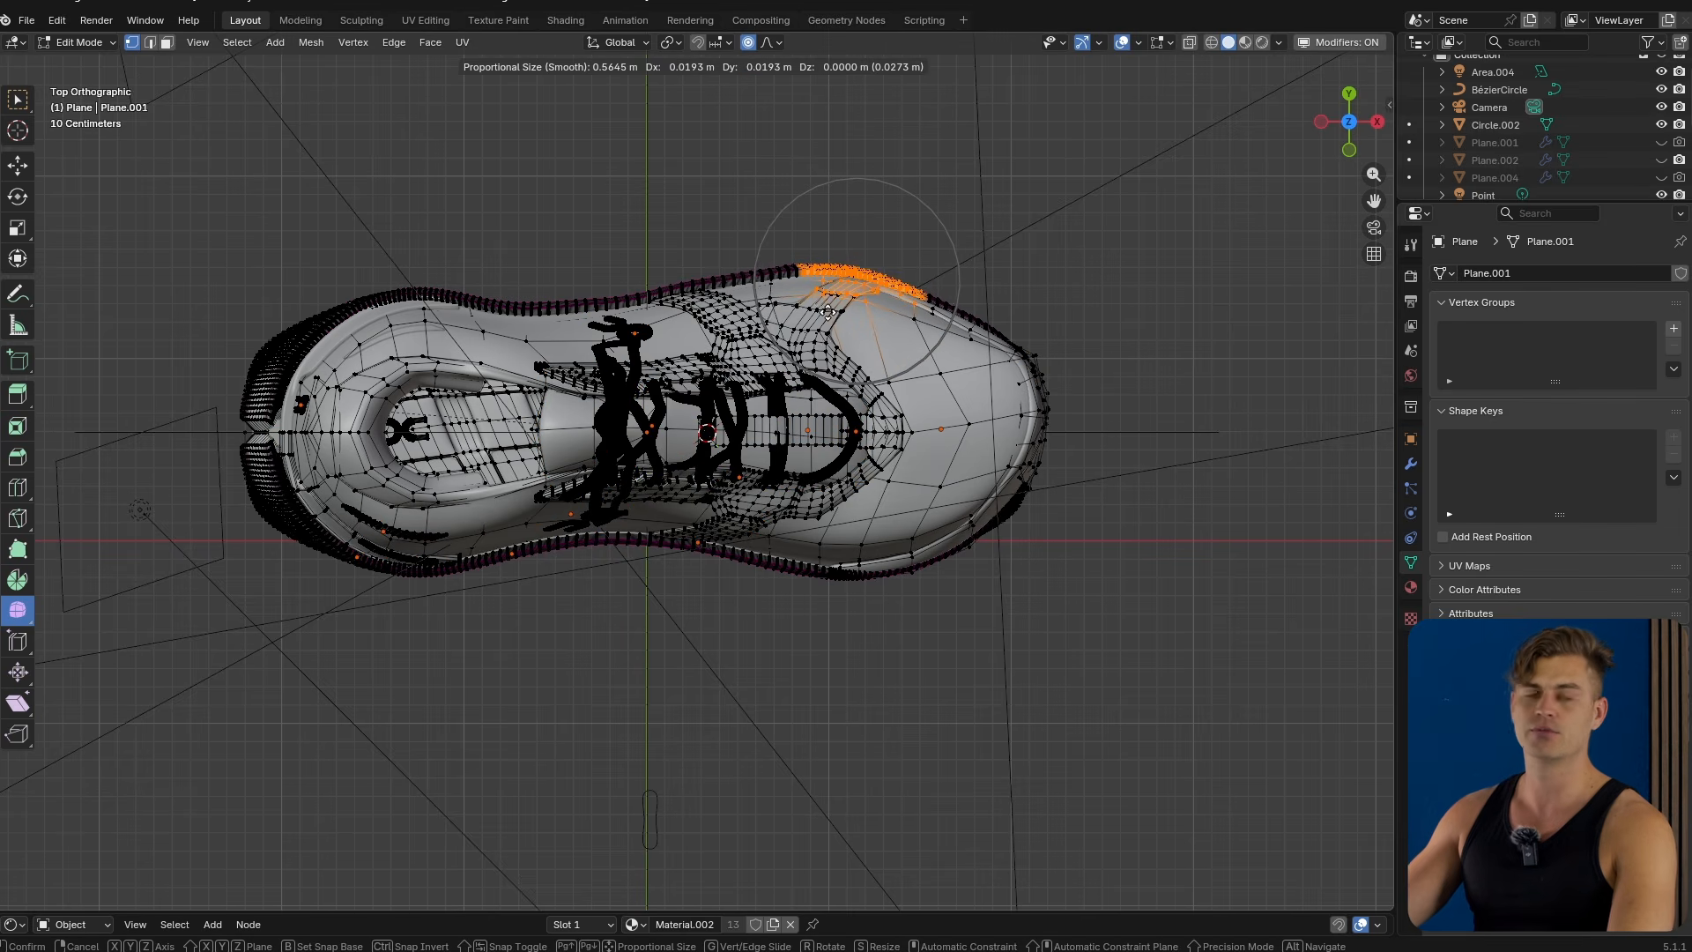
{"action": "scroll", "coordinate": [828, 310], "scroll_direction": "down", "scroll_amount": 3}
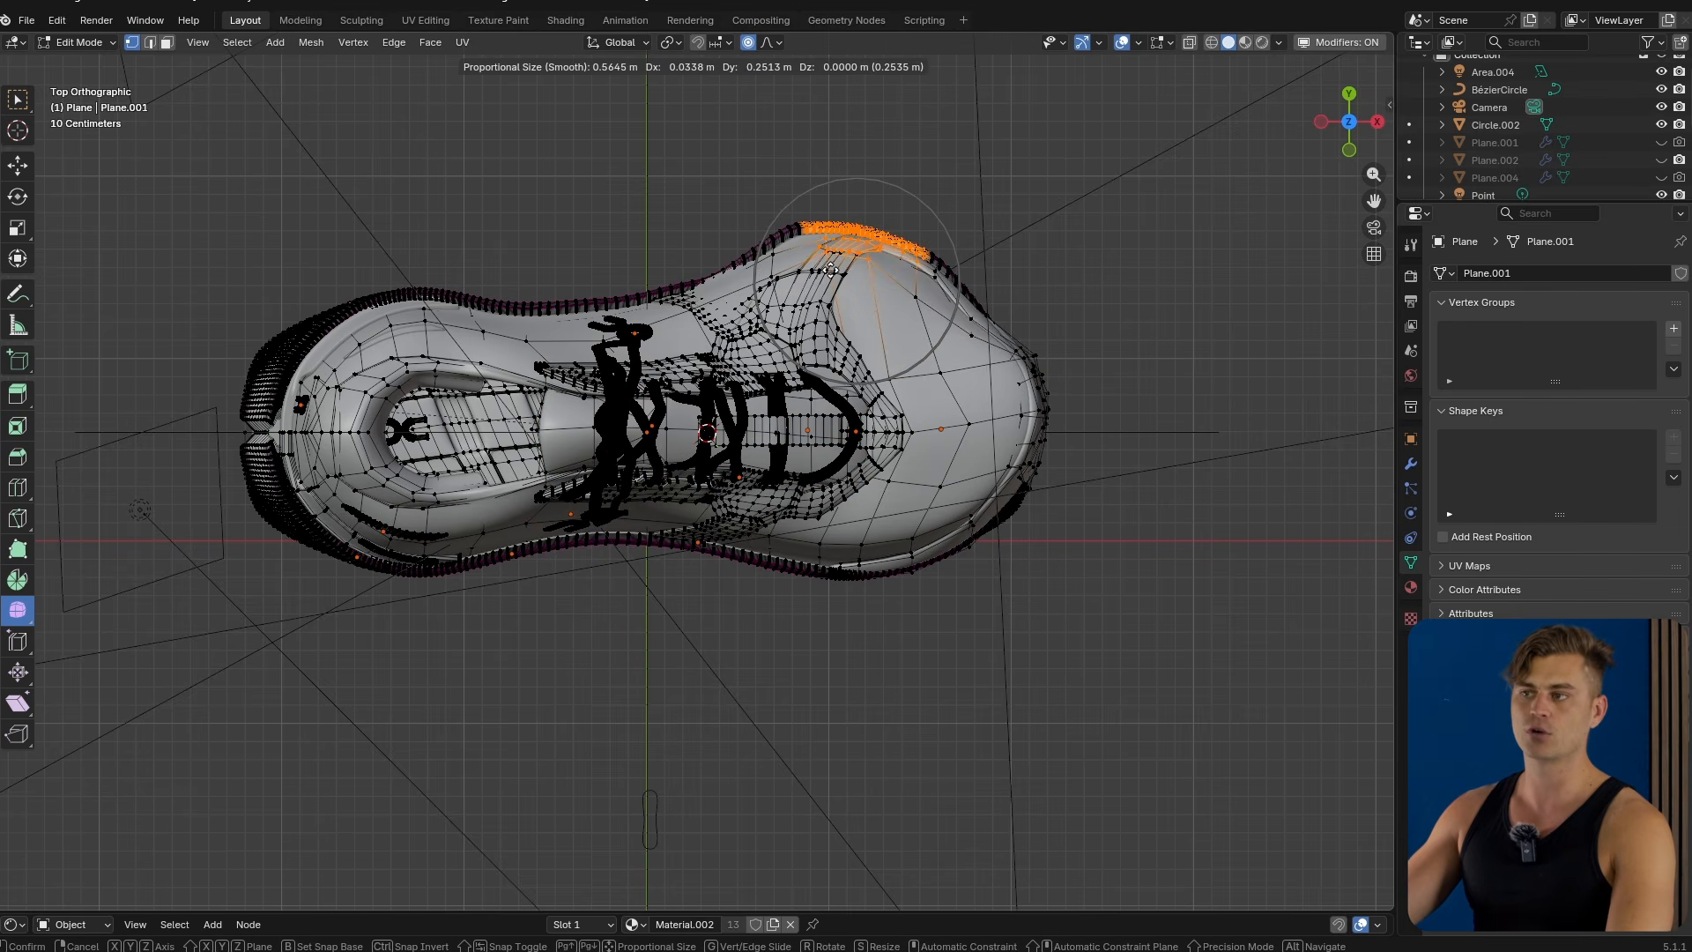
{"action": "left_click", "coordinate": [836, 313]}
{"action": "key", "text": "g"}
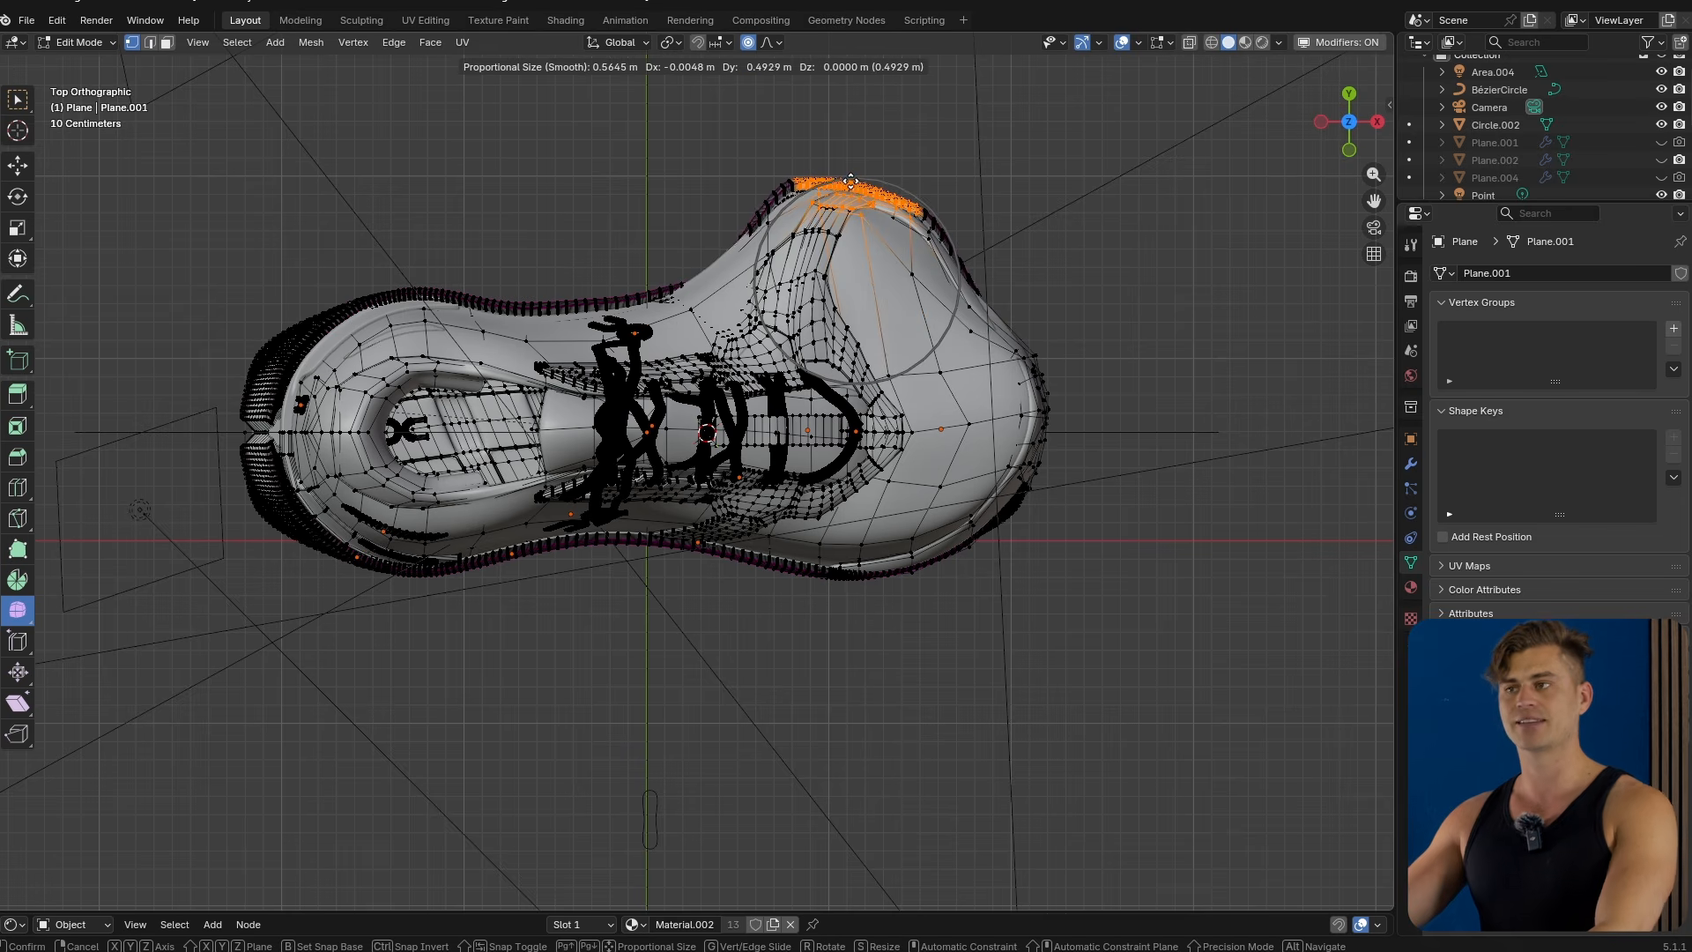
{"action": "left_click", "coordinate": [859, 203]}
{"action": "middle_click_drag", "start_coordinate": [859, 203], "coordinate": [600, 406]}
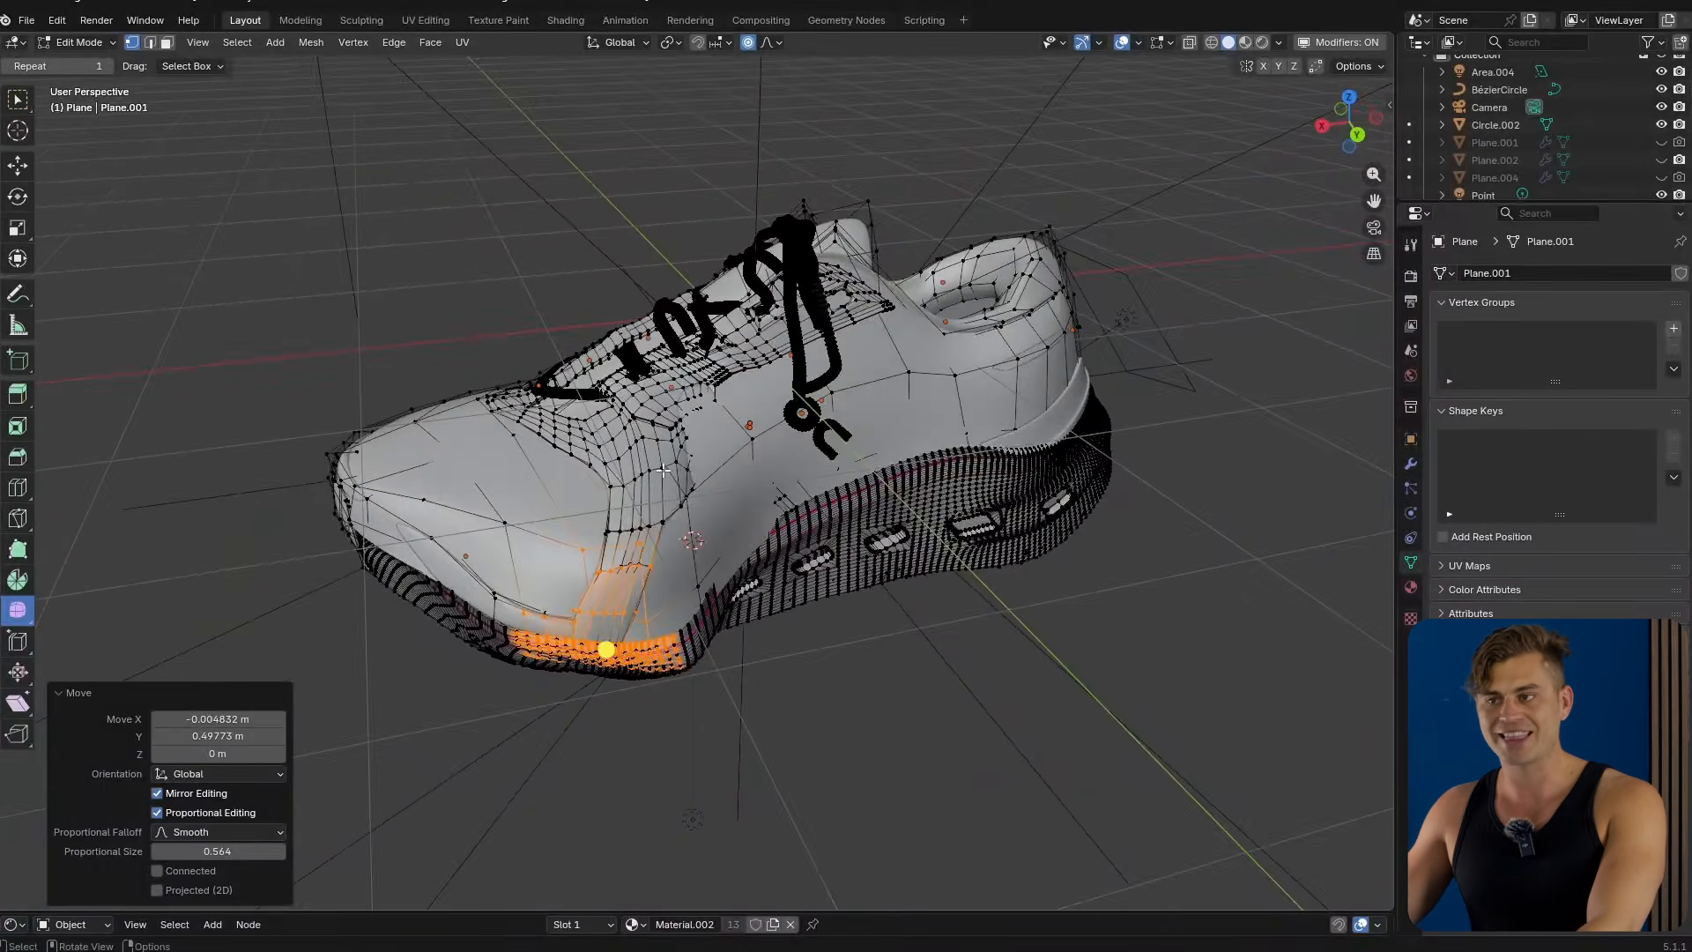
{"action": "scroll", "coordinate": [535, 404], "scroll_direction": "up", "scroll_amount": 4}
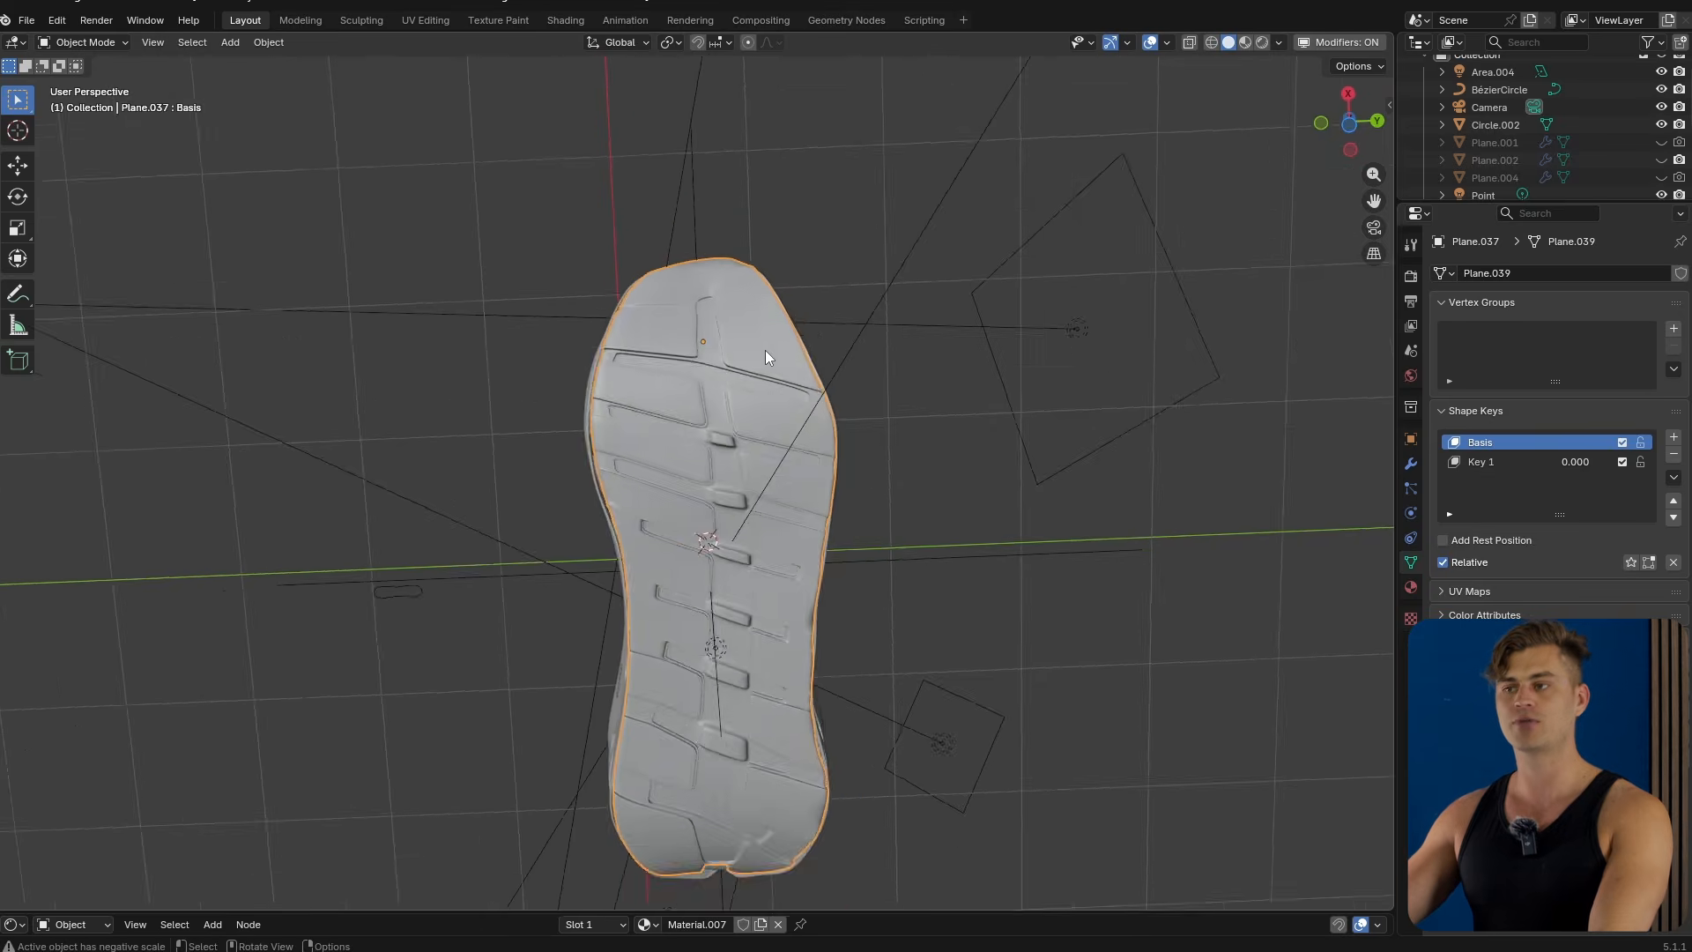
Orbit around the model to inspect the outsole and the shoe's overall shape.
{"action": "scroll", "coordinate": [765, 350], "scroll_direction": "up", "scroll_amount": 3}
{"action": "middle_click_drag", "start_coordinate": [770, 380], "coordinate": [729, 521]}
{"action": "scroll", "coordinate": [730, 521], "scroll_direction": "down", "scroll_amount": 3}
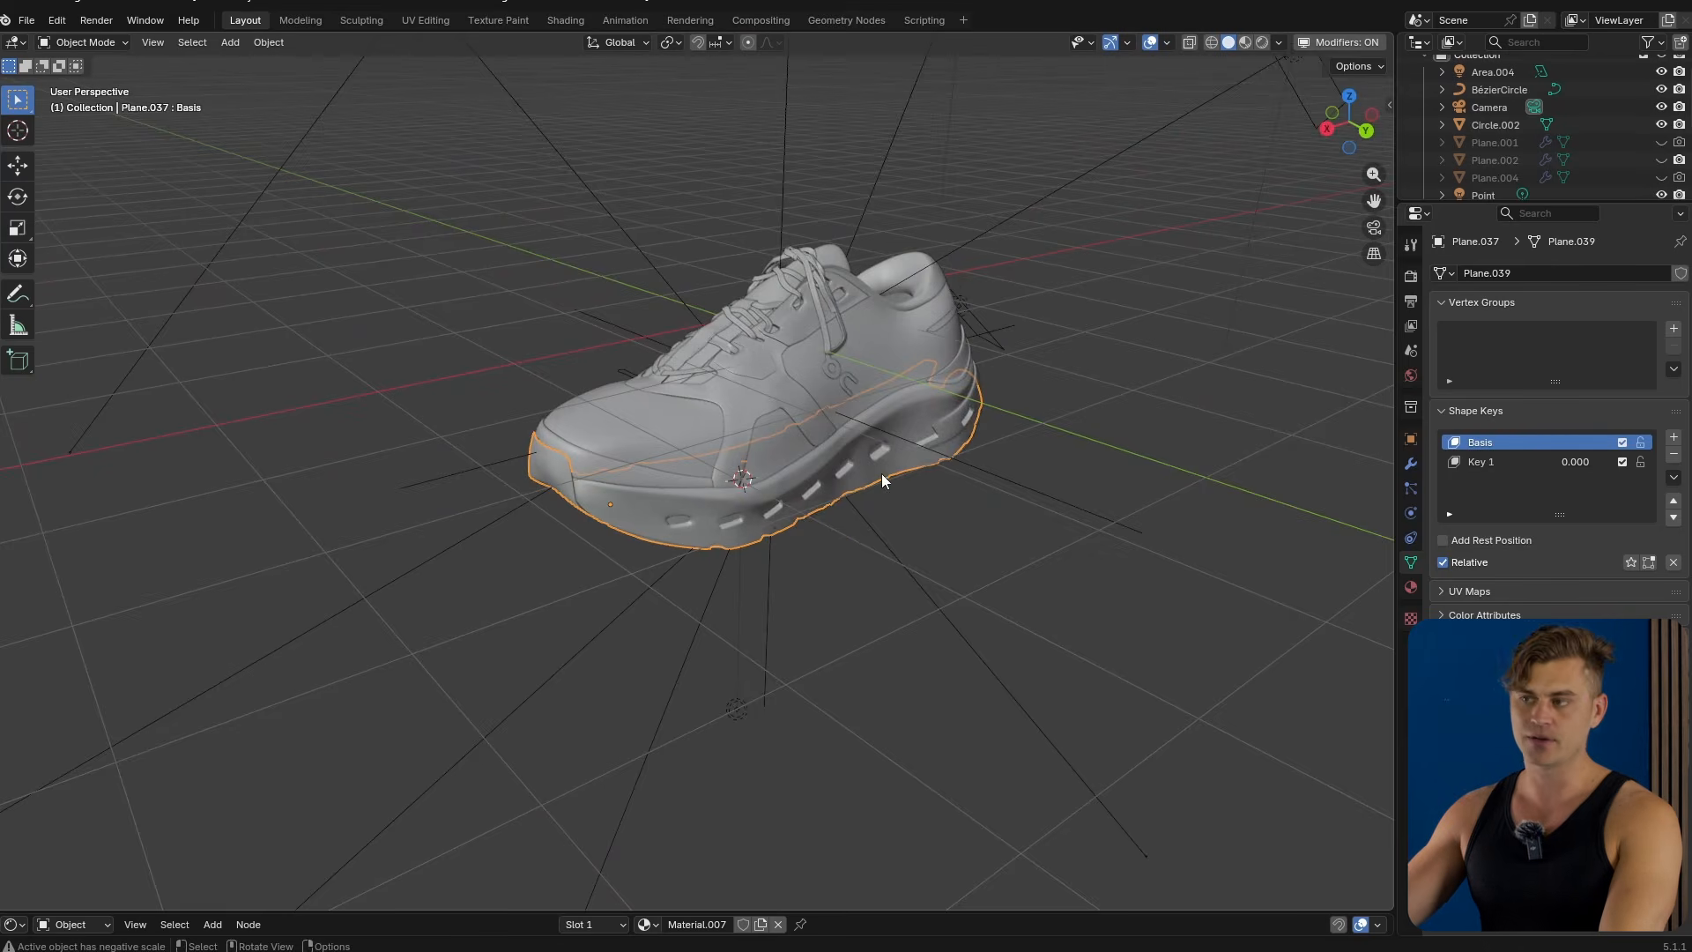
{"action": "middle_click_drag", "start_coordinate": [881, 473], "coordinate": [874, 515]}
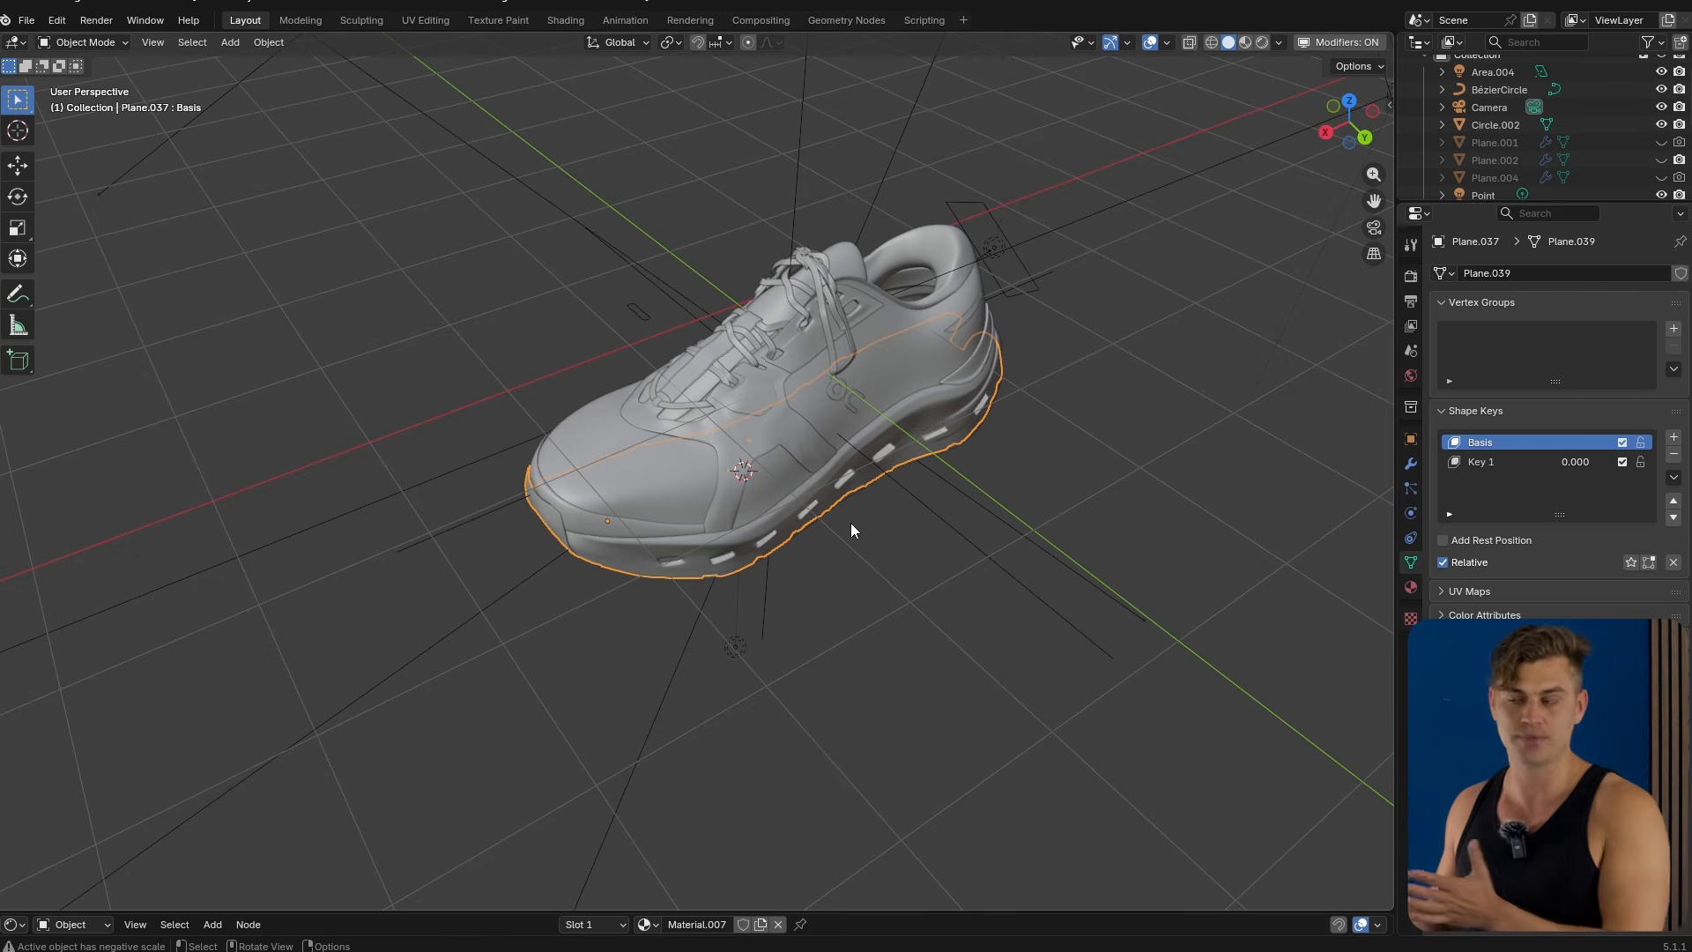
{"action": "left_click", "coordinate": [950, 527]}
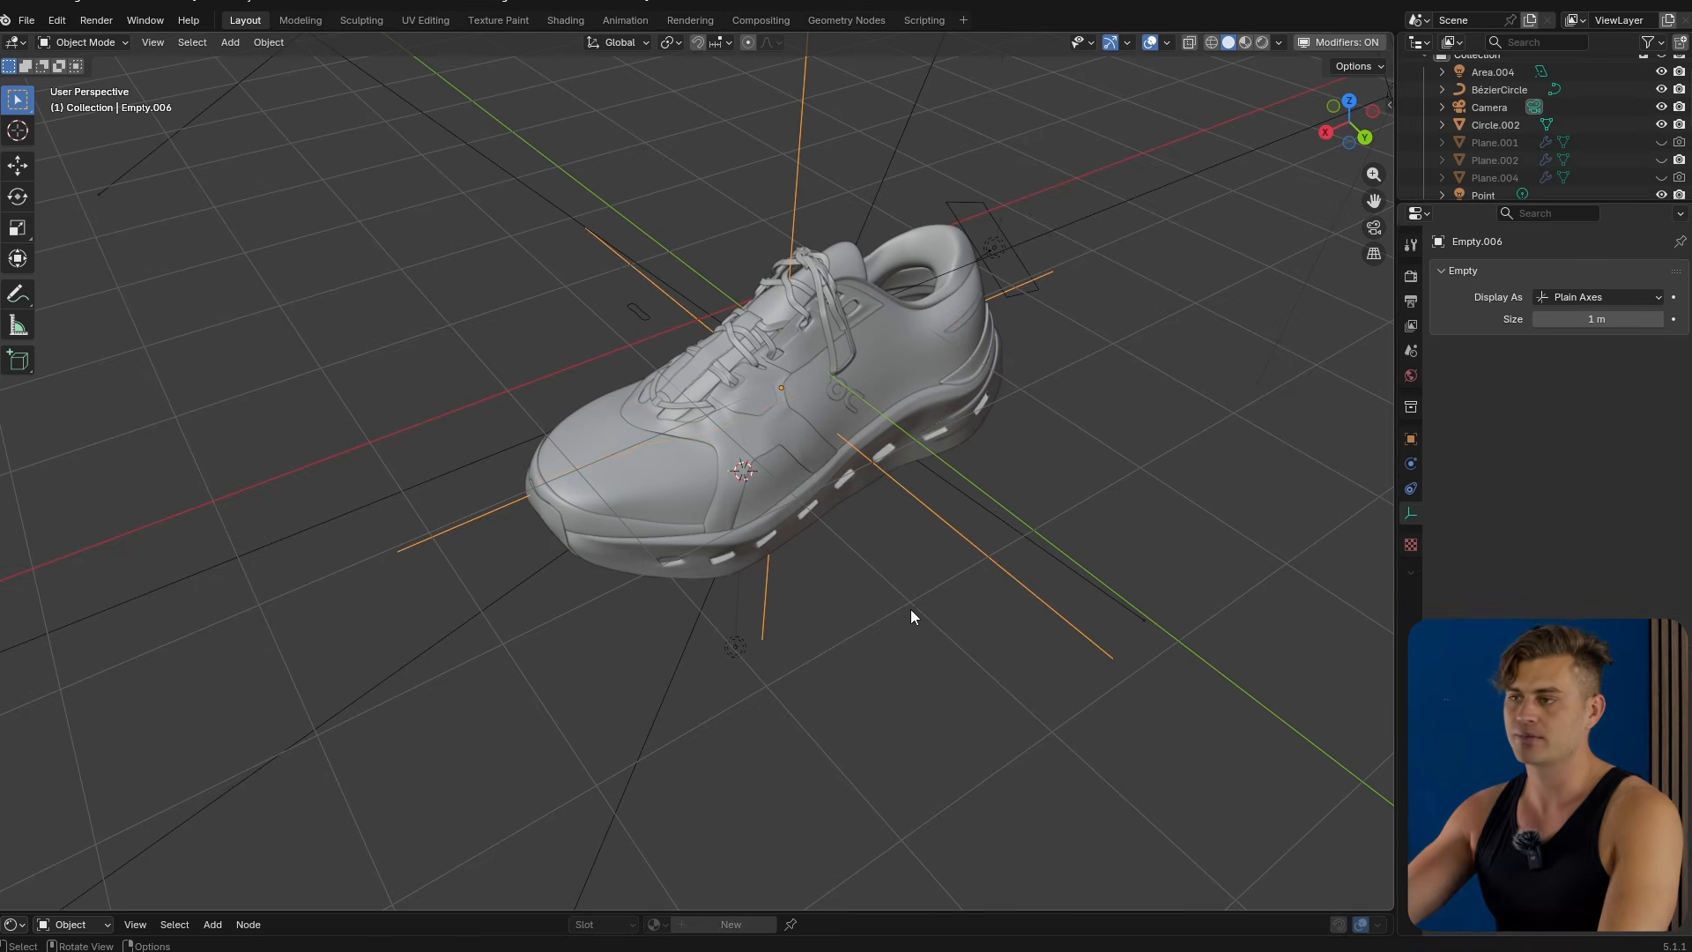
{"action": "middle_click_drag", "start_coordinate": [911, 609], "coordinate": [911, 585]}
{"action": "scroll", "coordinate": [913, 585], "scroll_direction": "up", "scroll_amount": 1}
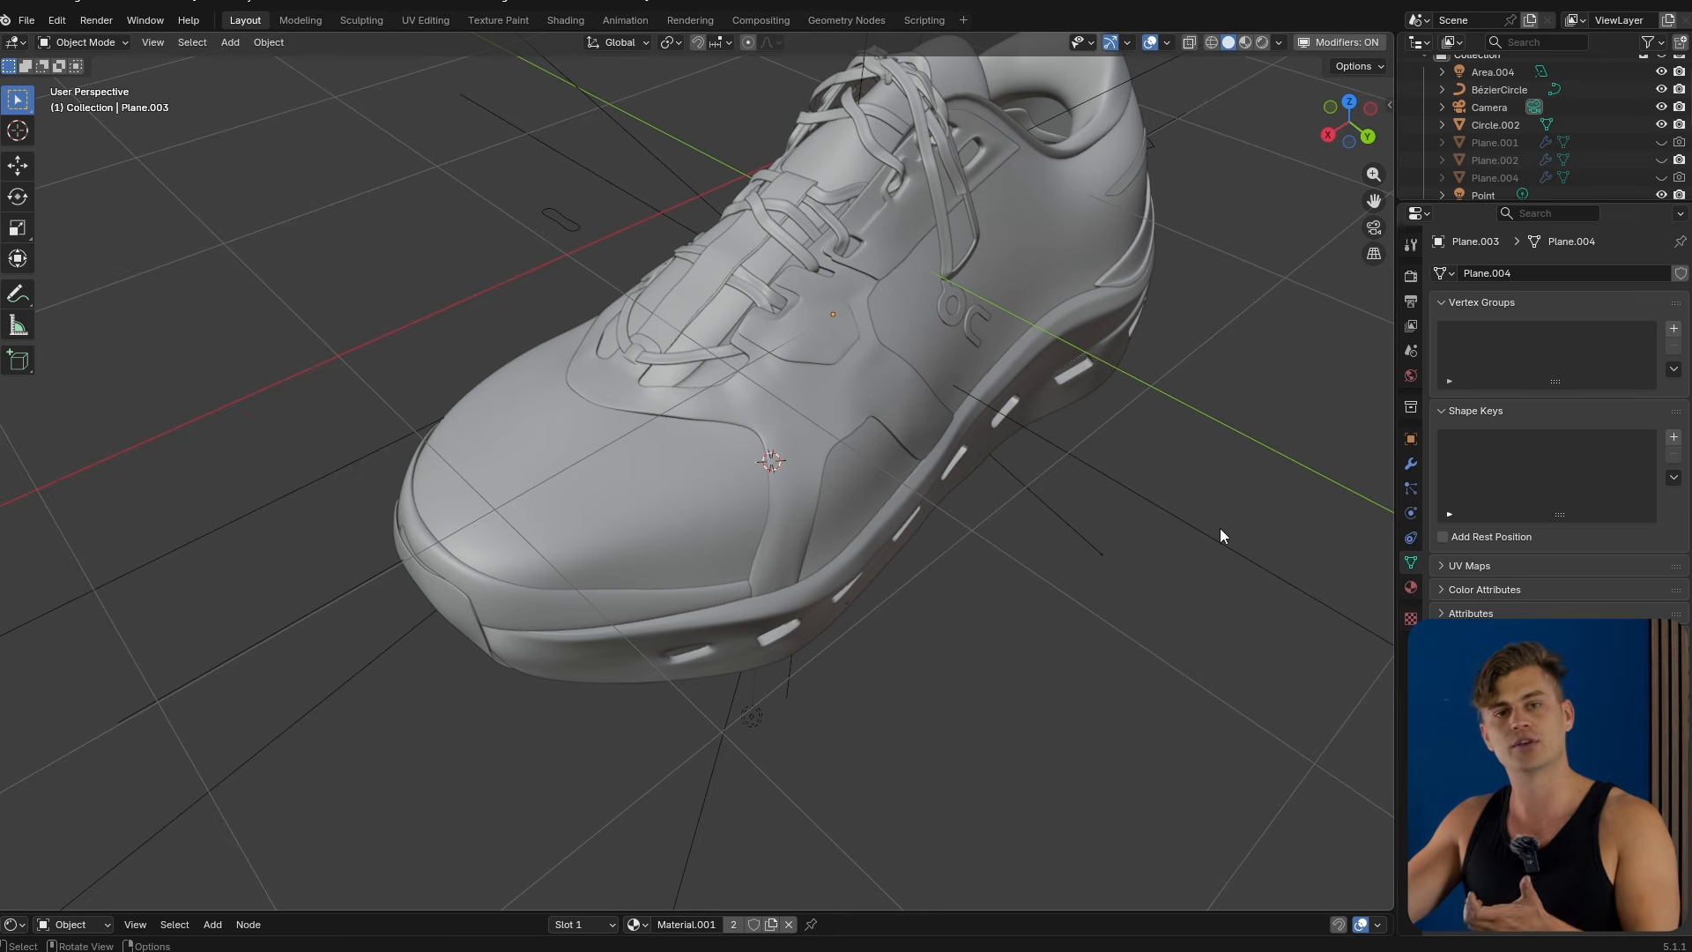
{"action": "middle_click_drag", "start_coordinate": [1218, 517], "coordinate": [963, 626]}
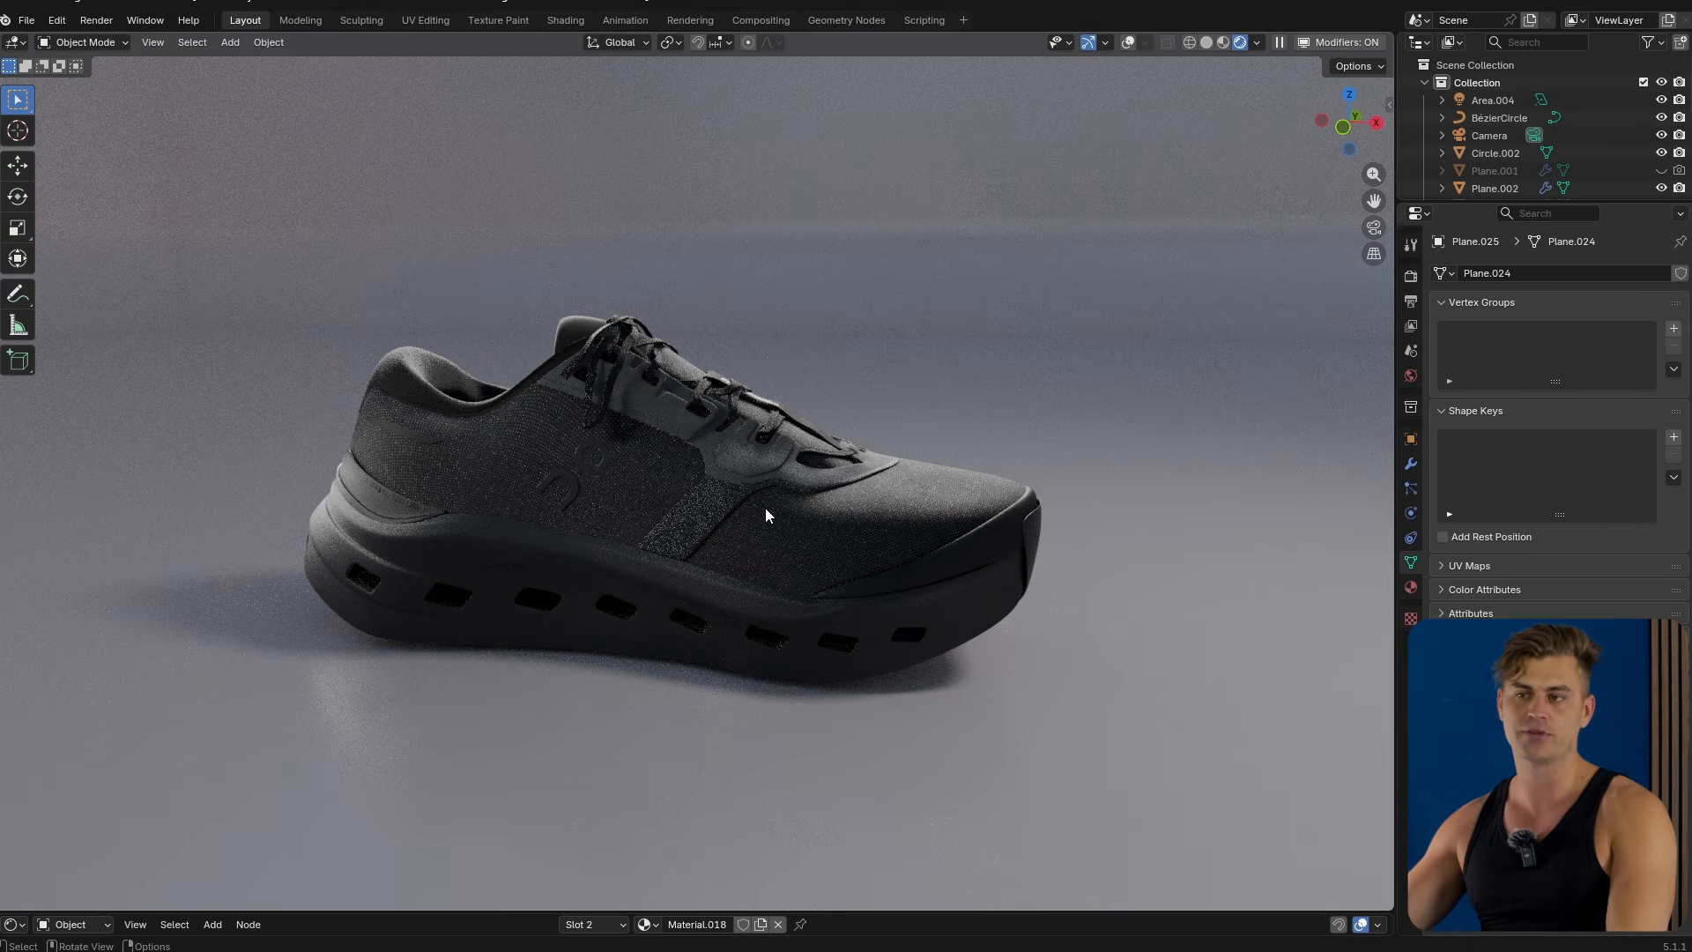
Zoom and orbit around the rendered shoe to inspect its heel, midsole cut-outs and fabric detail.
{"action": "scroll", "coordinate": [447, 599], "scroll_direction": "up", "scroll_amount": 4}
{"action": "middle_click_drag", "start_coordinate": [388, 586], "coordinate": [873, 446], "text": "shift"}
{"action": "scroll", "coordinate": [916, 385], "scroll_direction": "up", "scroll_amount": 3}
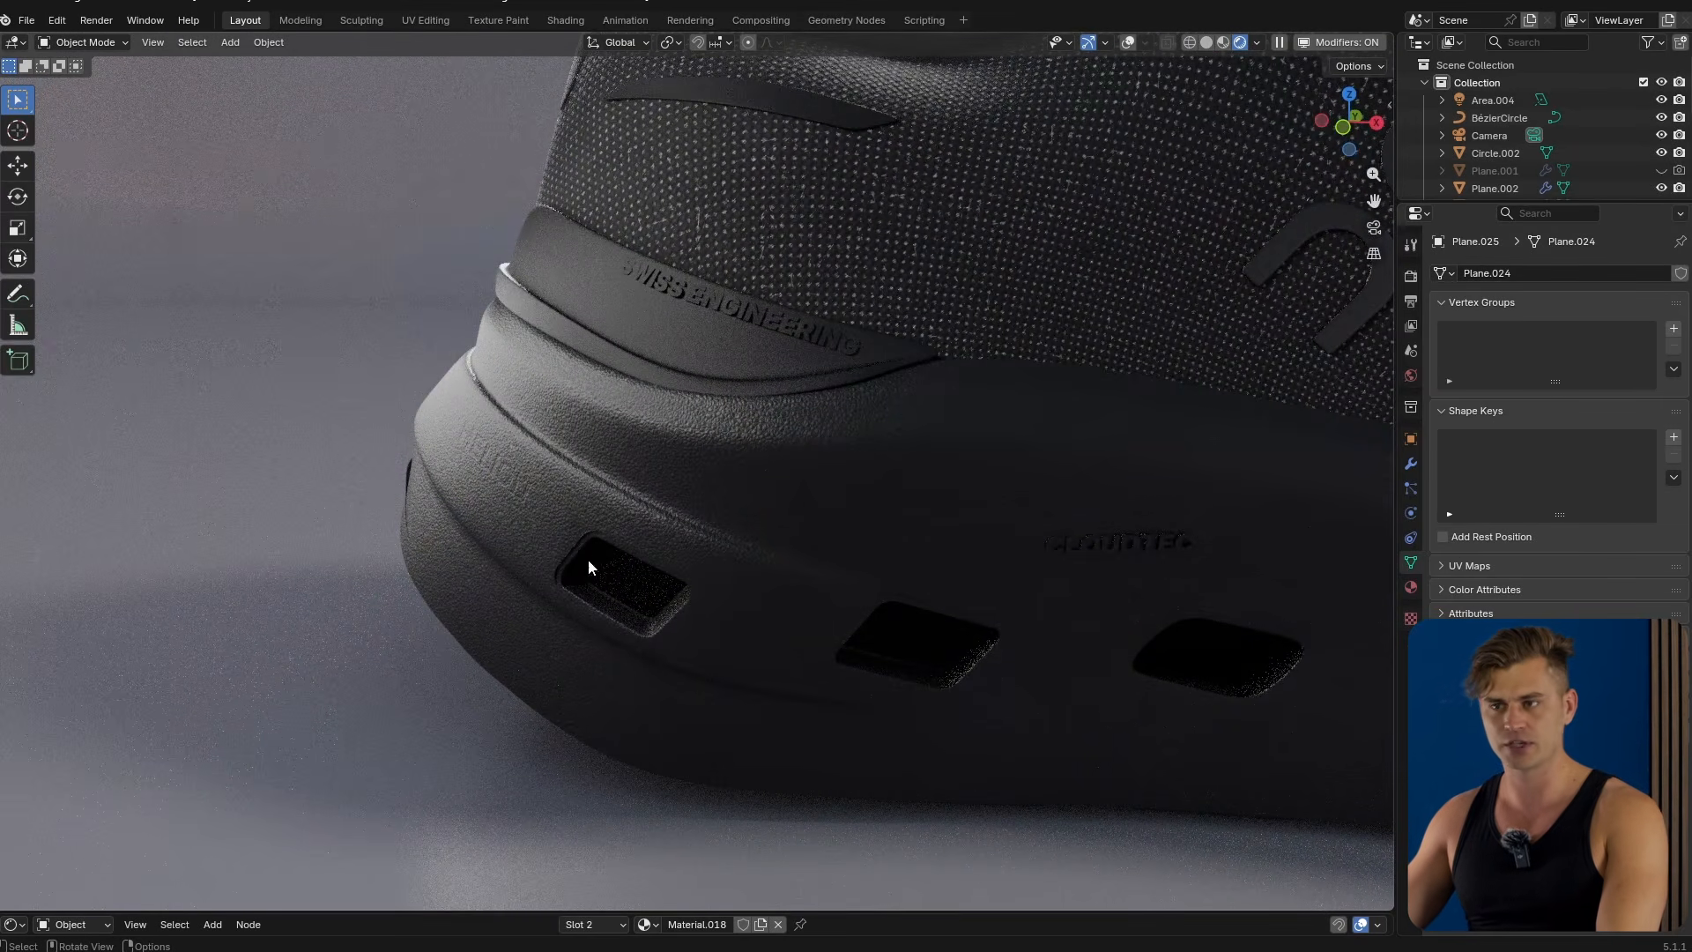
{"action": "scroll", "coordinate": [932, 409], "scroll_direction": "down", "scroll_amount": 2}
{"action": "middle_click_drag", "start_coordinate": [912, 410], "coordinate": [533, 484], "text": "shift"}
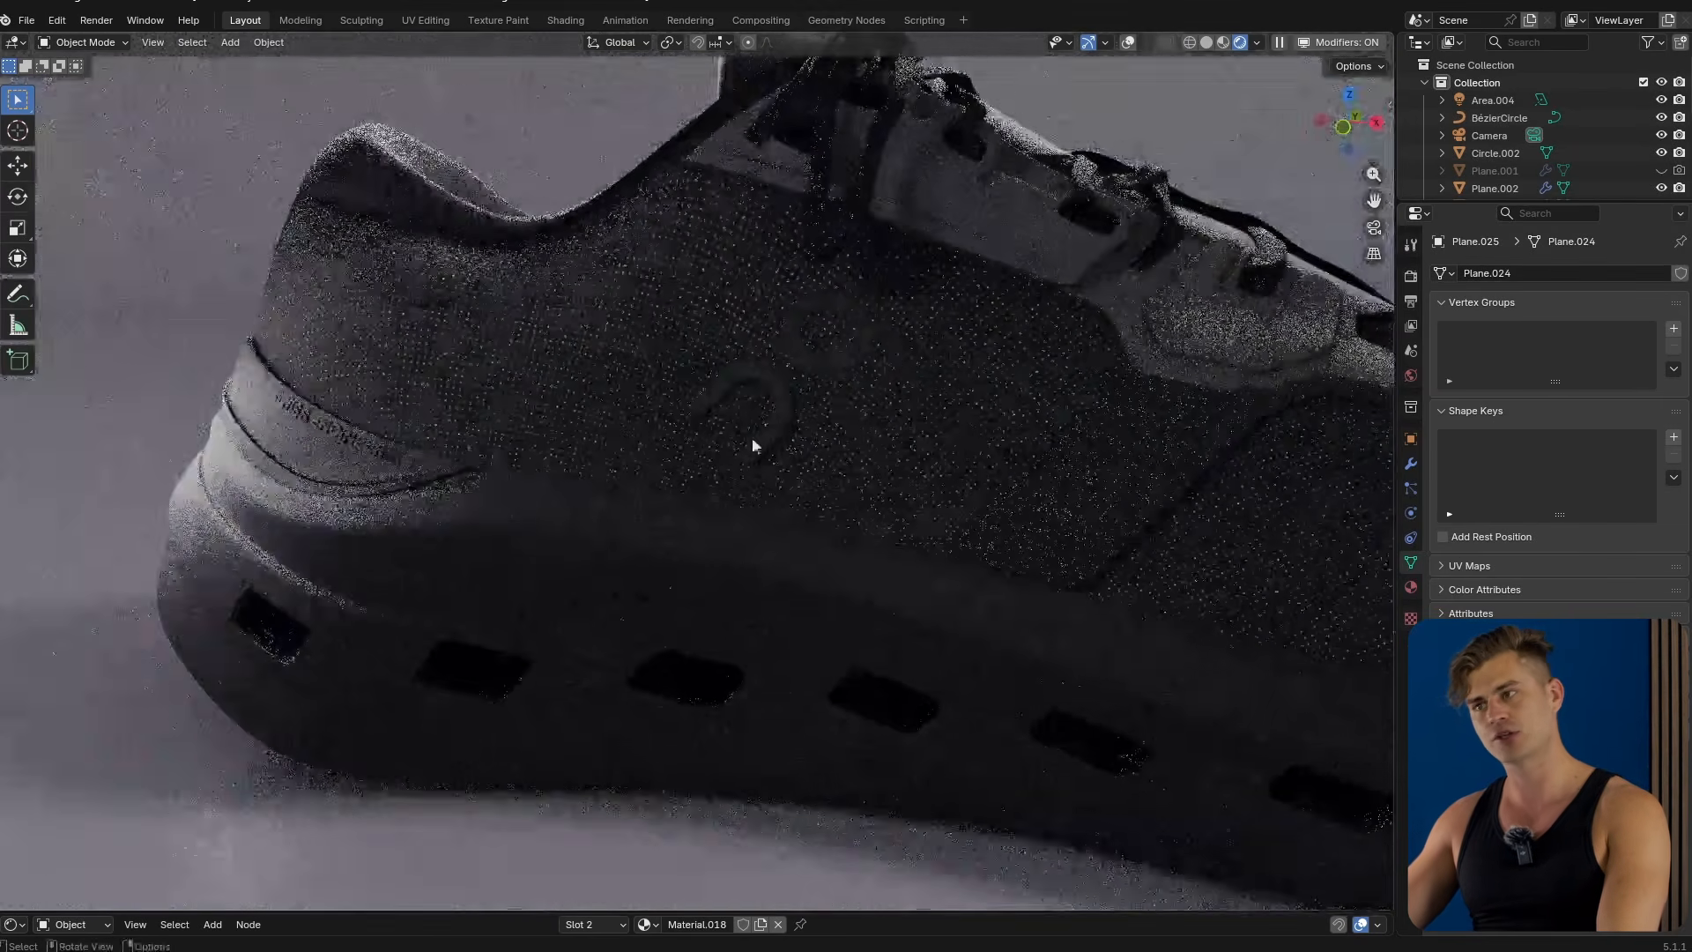
{"action": "scroll", "coordinate": [838, 437], "scroll_direction": "down", "scroll_amount": 2}
{"action": "middle_click_drag", "start_coordinate": [838, 441], "coordinate": [499, 419], "text": "shift"}
{"action": "scroll", "coordinate": [498, 418], "scroll_direction": "down", "scroll_amount": 2}
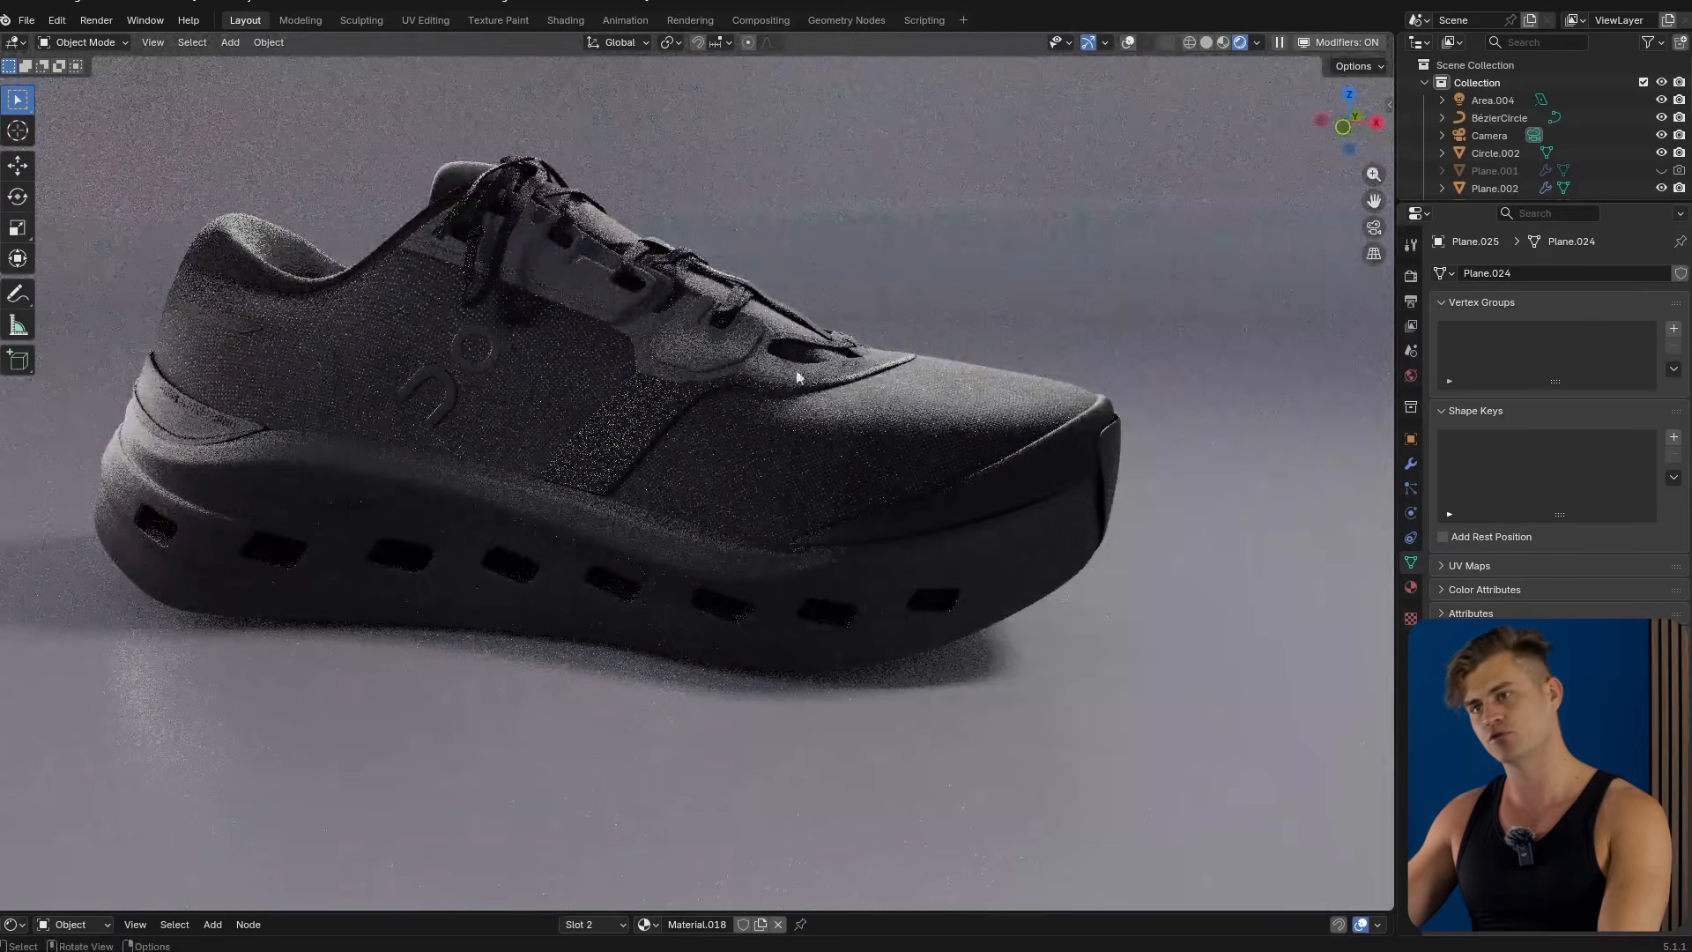